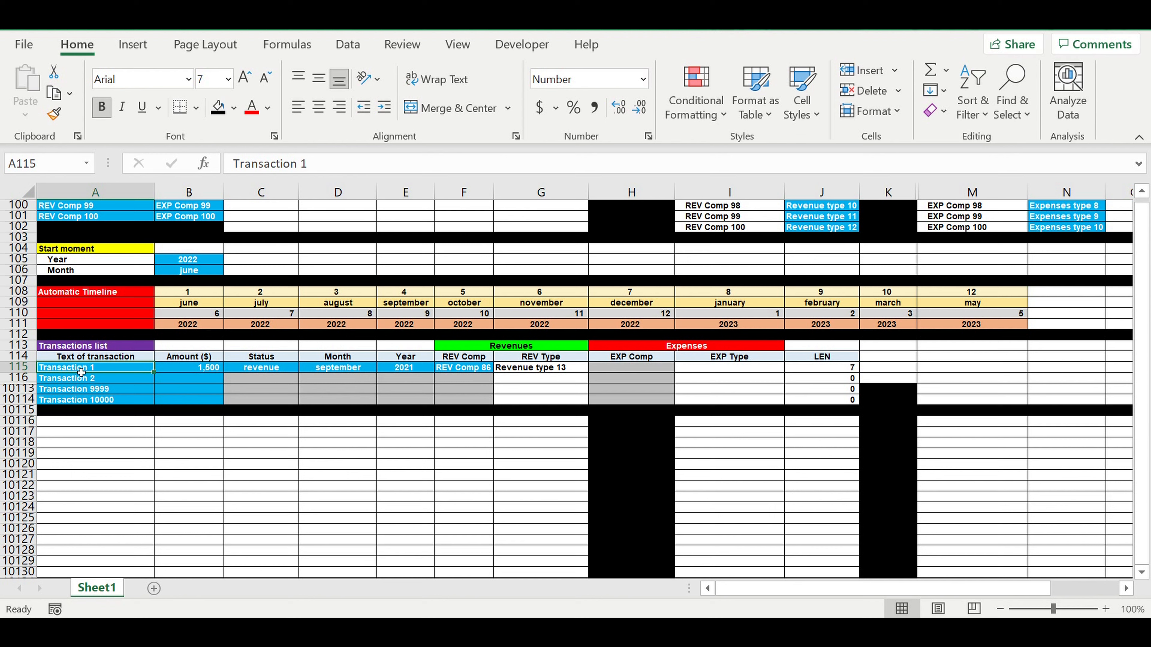
- Review Transaction 1's amount and its available status, month, year and REV Comp choices in row 115
{"action": "left_click", "coordinate": [192, 369]}
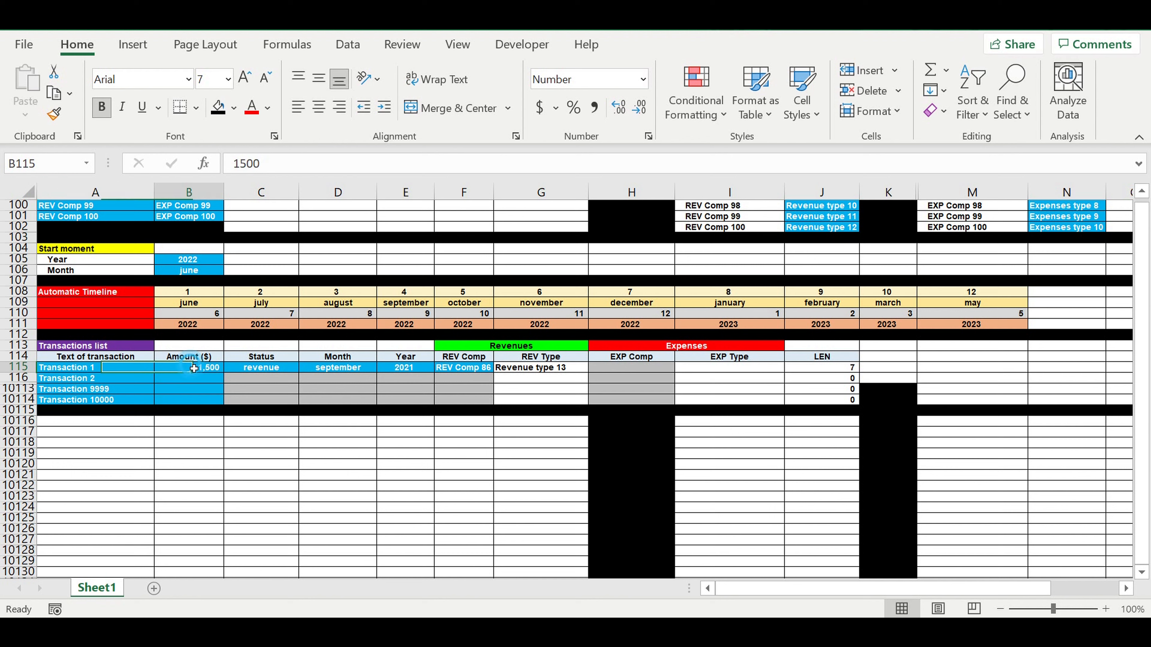
{"action": "left_click", "coordinate": [248, 369]}
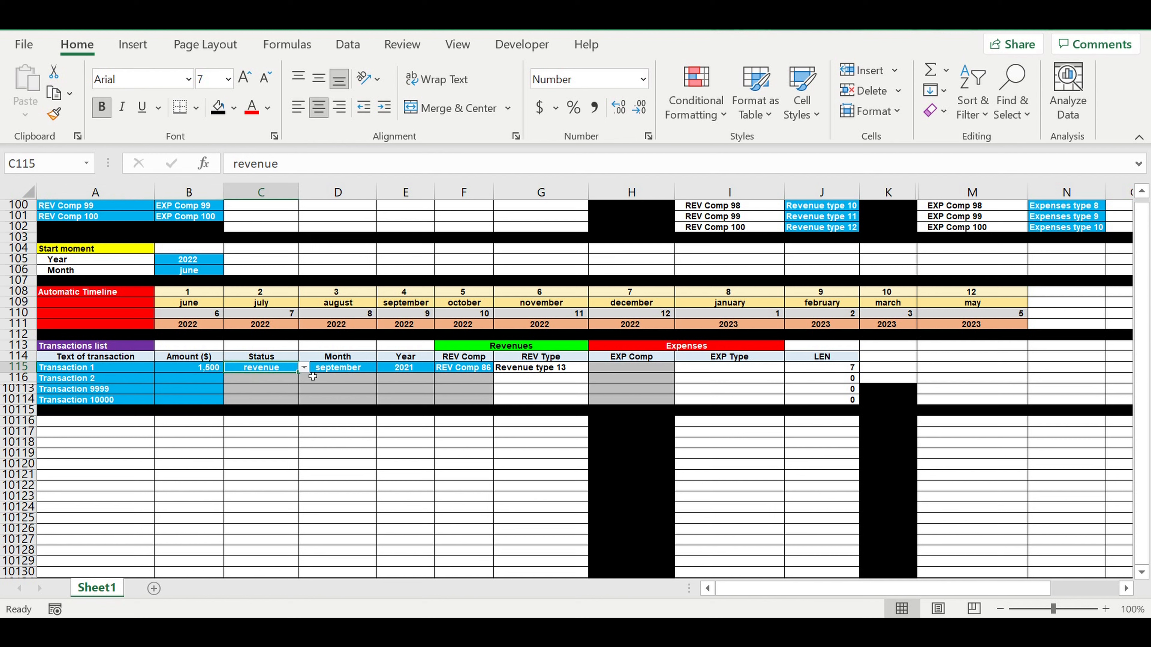
{"action": "left_click", "coordinate": [305, 369]}
{"action": "left_click", "coordinate": [330, 394]}
{"action": "left_click", "coordinate": [334, 368]}
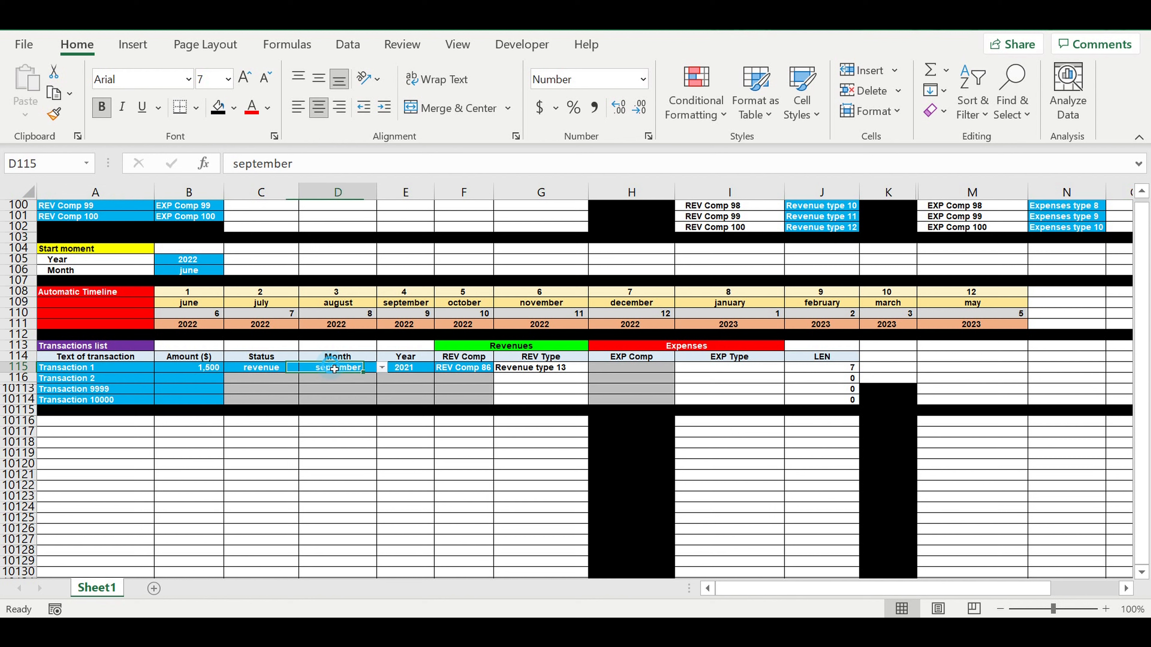
{"action": "left_click", "coordinate": [382, 368]}
{"action": "left_click", "coordinate": [382, 371]}
{"action": "left_click", "coordinate": [397, 369]}
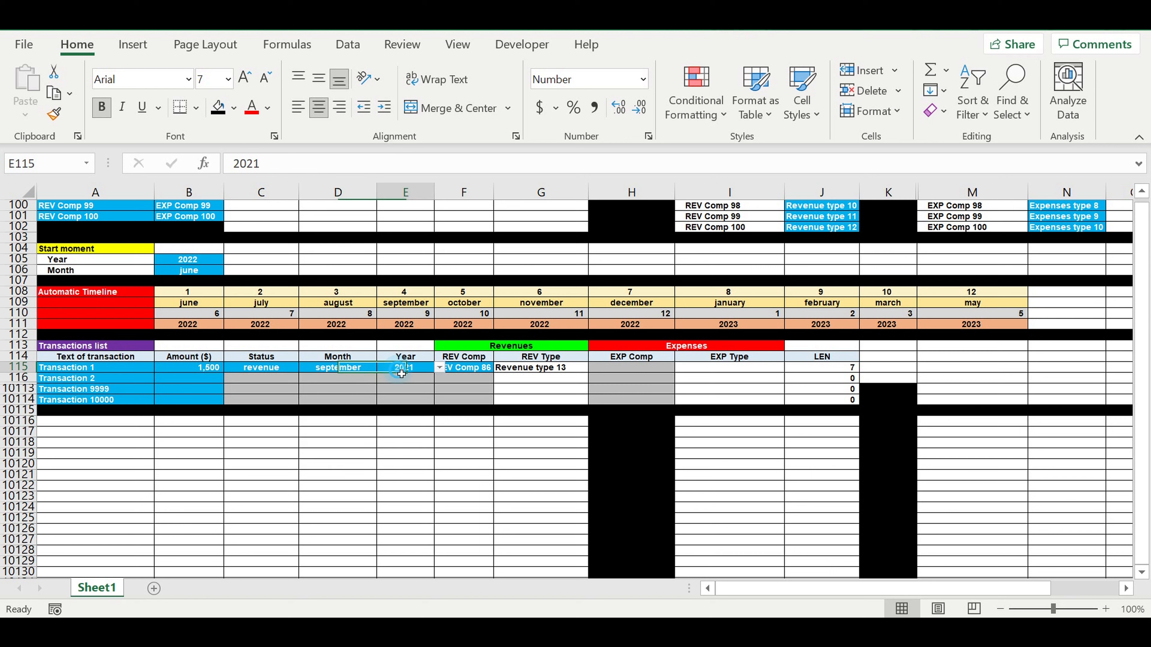
{"action": "left_click", "coordinate": [439, 370]}
{"action": "left_click", "coordinate": [465, 392]}
{"action": "left_click", "coordinate": [466, 370]}
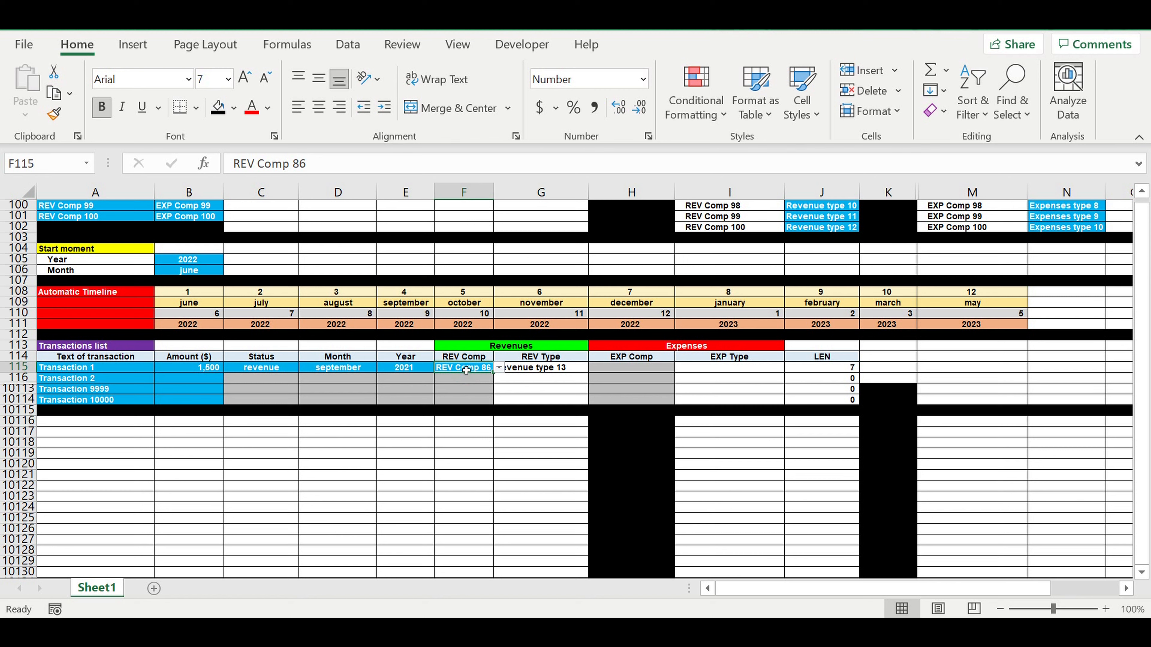
{"action": "left_click", "coordinate": [499, 368]}
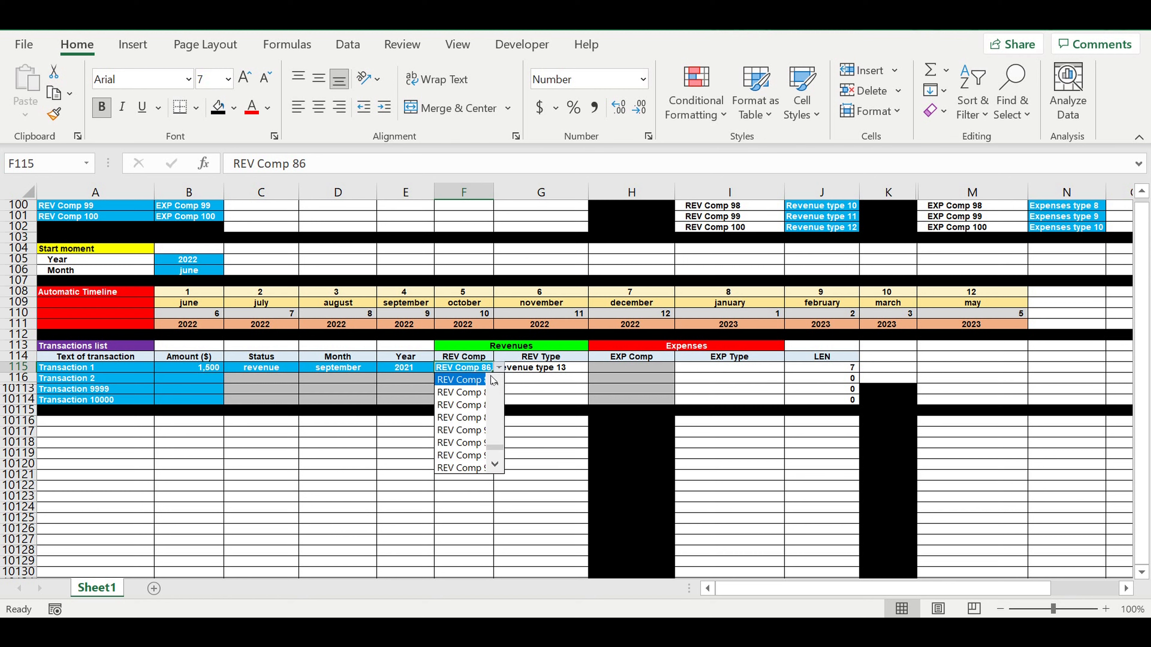
{"action": "key", "text": "Escape"}
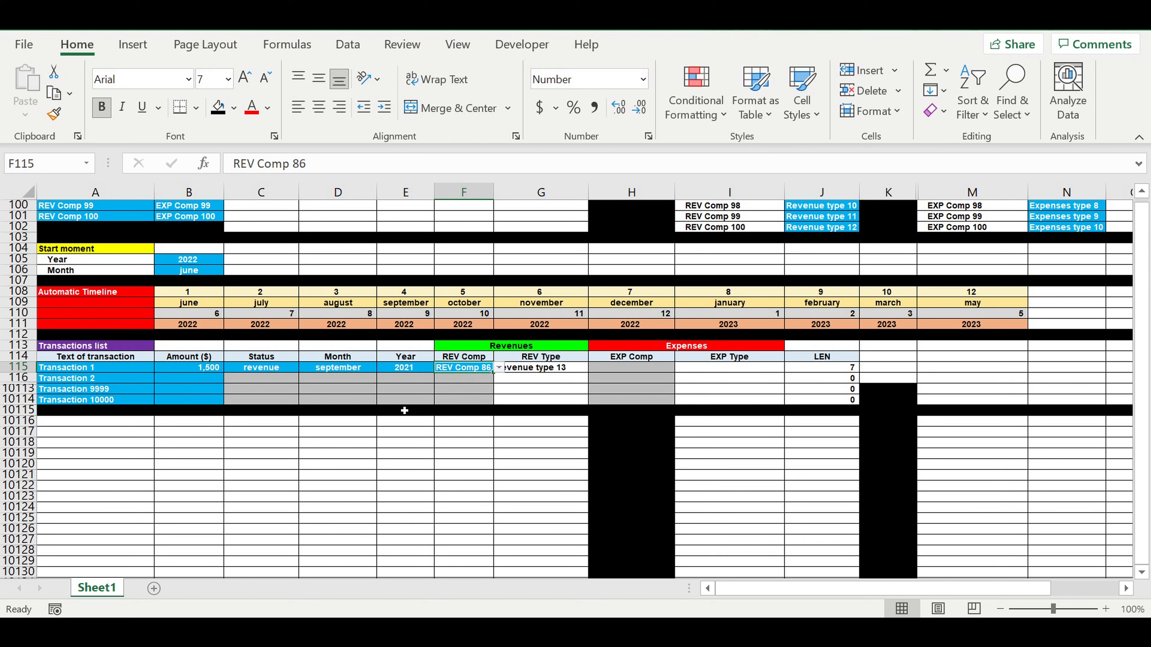
{"action": "left_click", "coordinate": [554, 464]}
- Set Transaction 1's status to expense and select its EXP Comp cell
{"action": "left_click", "coordinate": [265, 367]}
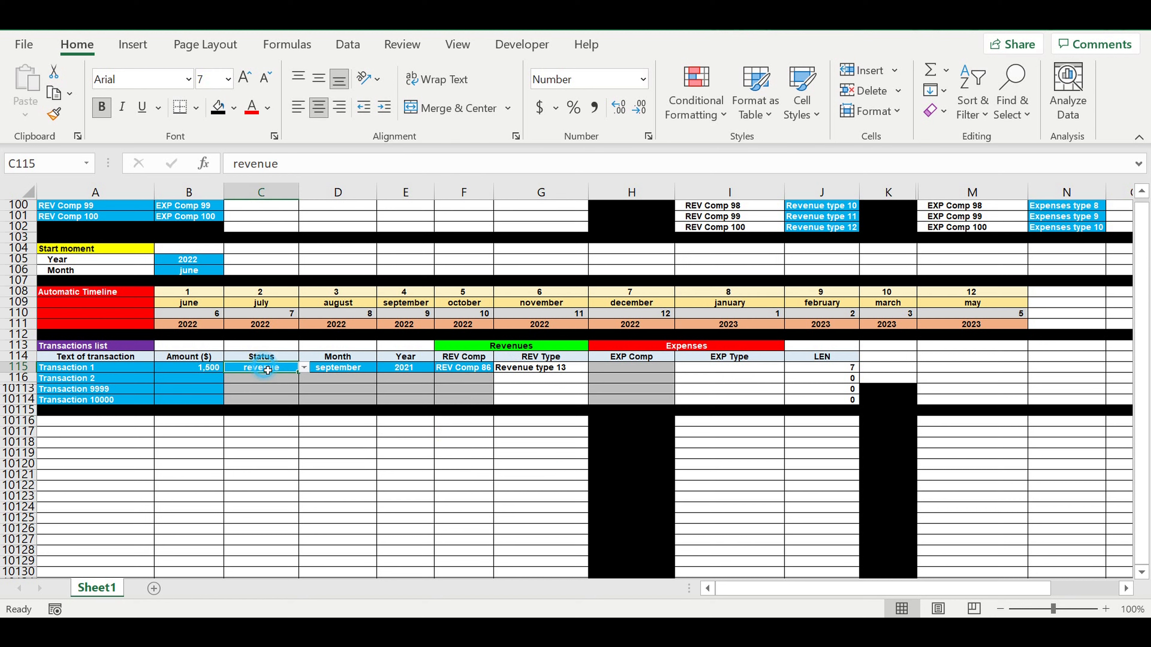
{"action": "left_click", "coordinate": [303, 368]}
{"action": "left_click", "coordinate": [268, 392]}
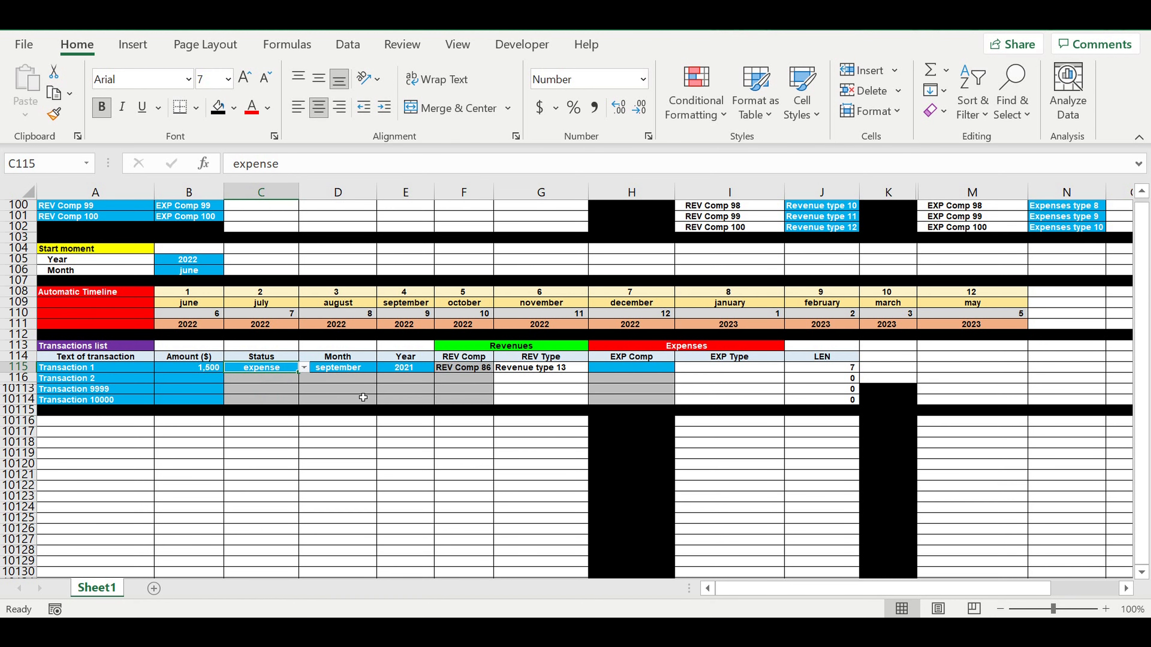
{"action": "left_click", "coordinate": [640, 370]}
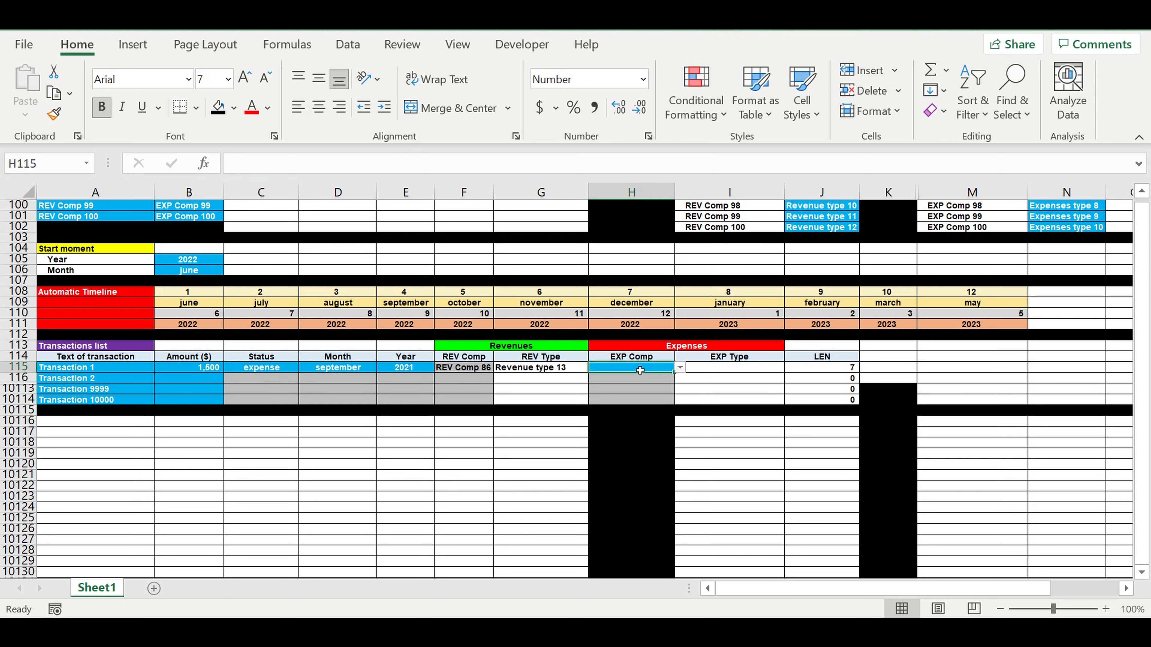
- Switch Transaction 1's status back to revenue
{"action": "left_click", "coordinate": [284, 370]}
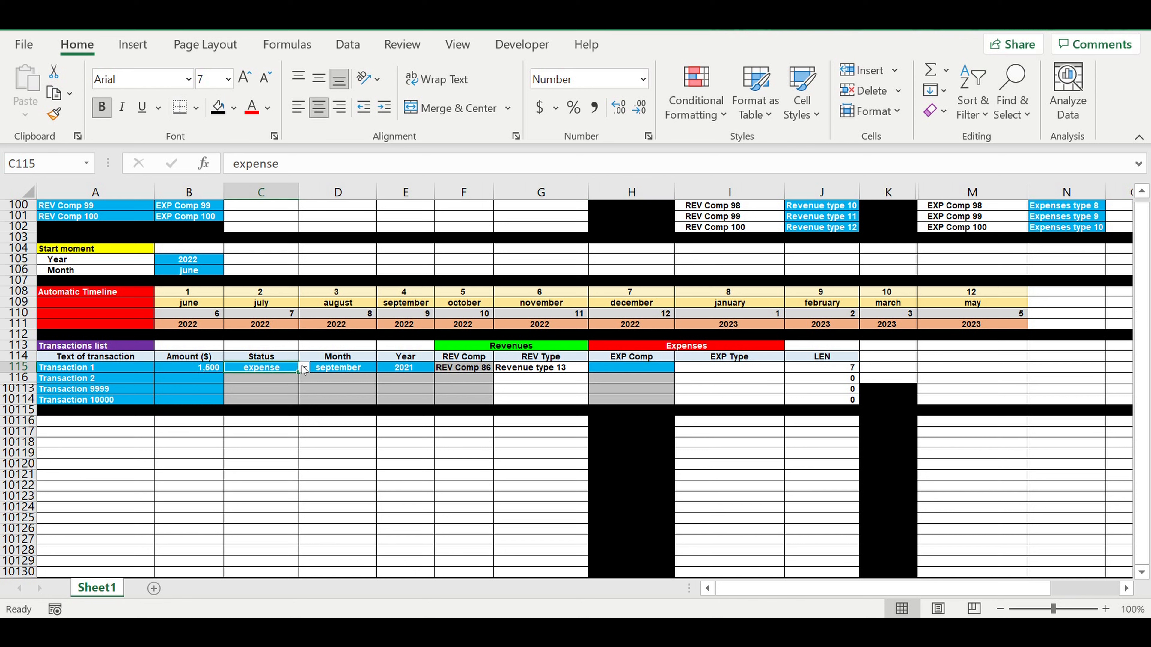
{"action": "left_click", "coordinate": [304, 368]}
{"action": "left_click", "coordinate": [289, 381]}
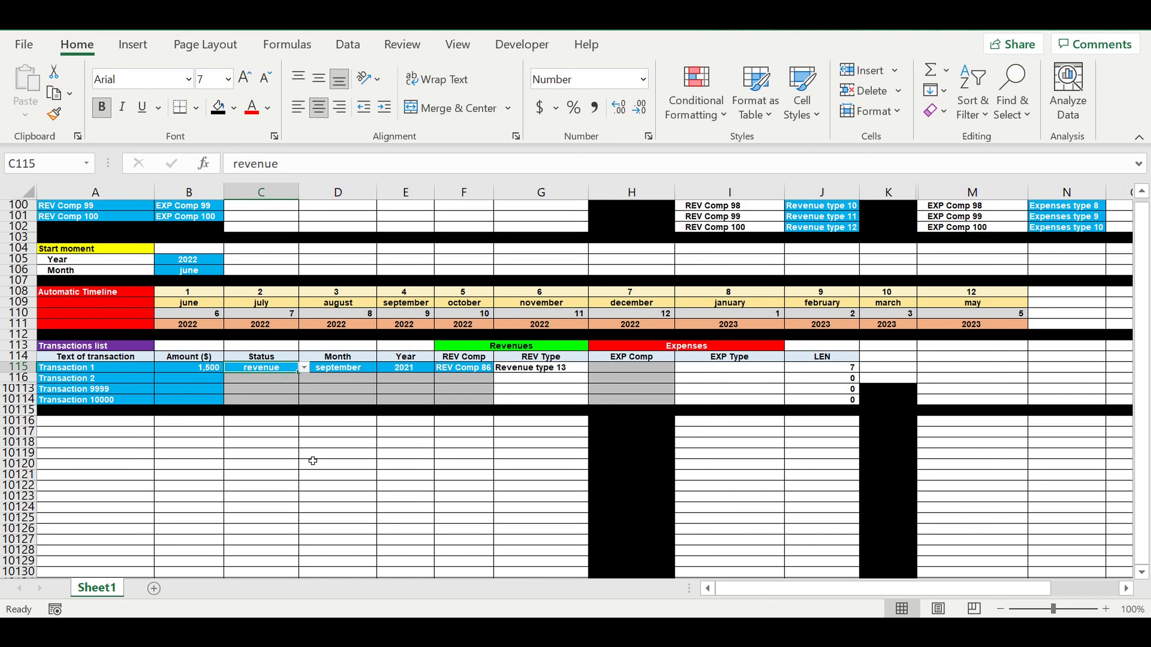
{"action": "left_click", "coordinate": [318, 462]}
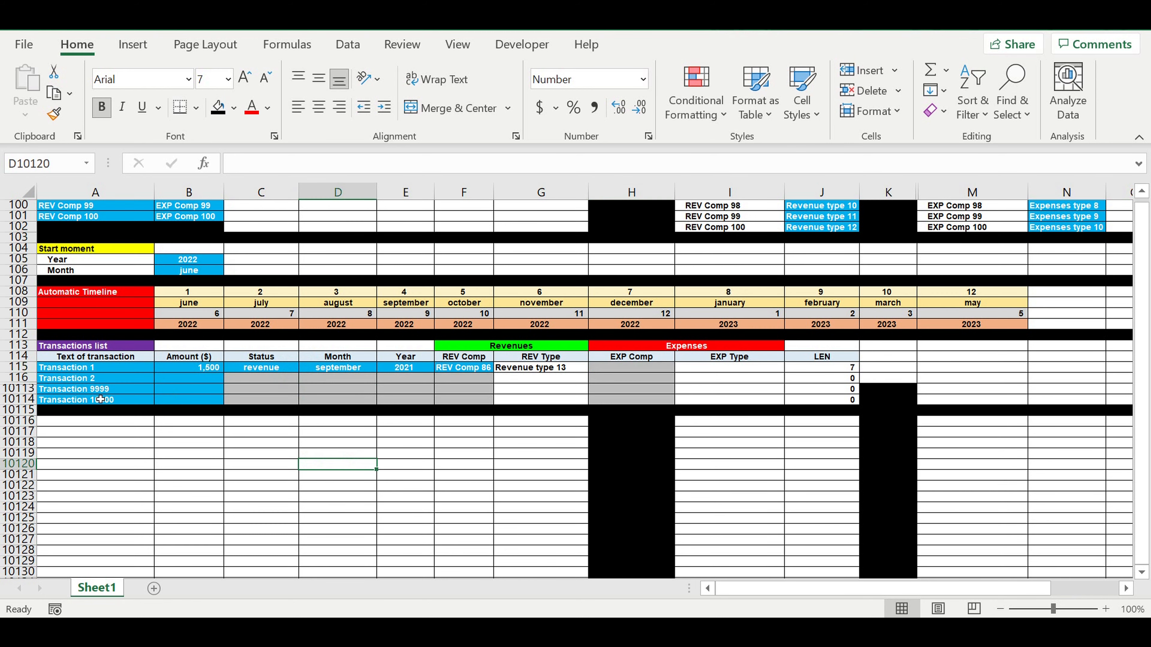
- Enter the title "Transactions by revenue" in cell A10116, below the transactions list
{"action": "left_click_drag", "start_coordinate": [192, 296], "coordinate": [974, 324]}
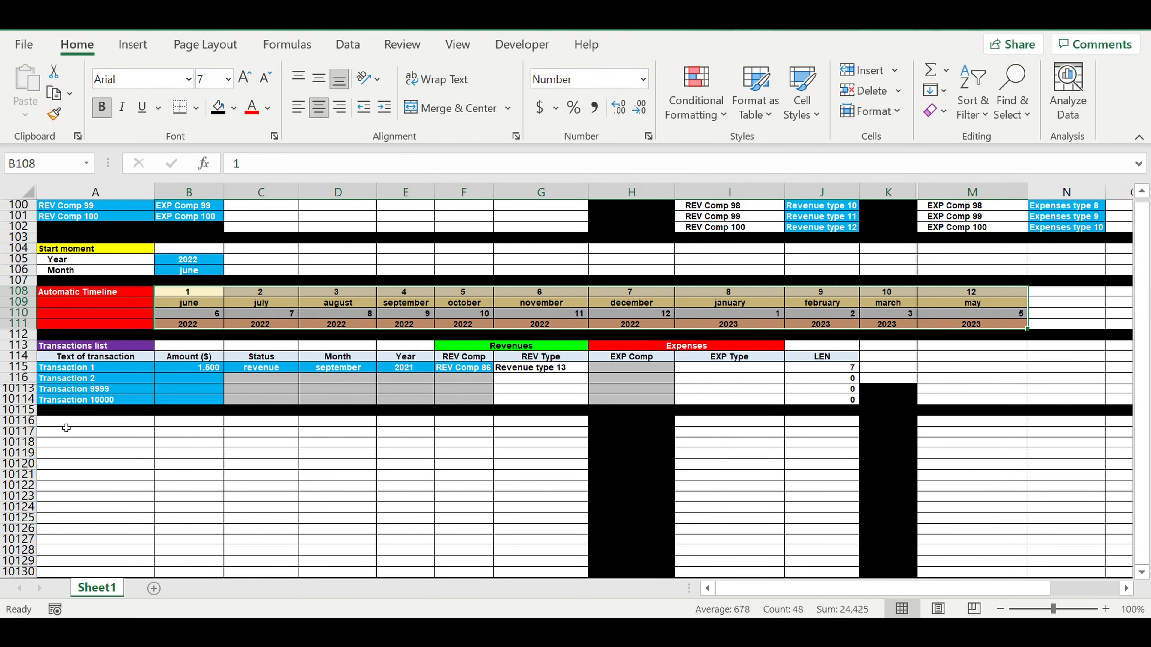
{"action": "left_click", "coordinate": [66, 428]}
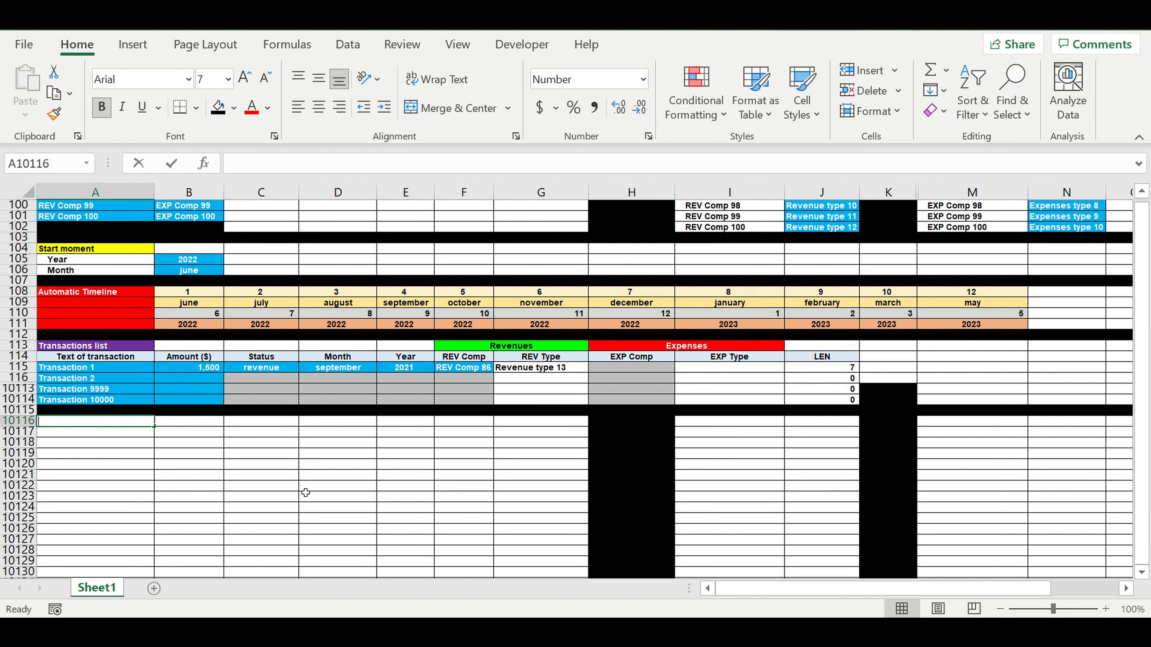
{"action": "type", "text": "Transactions  by"}
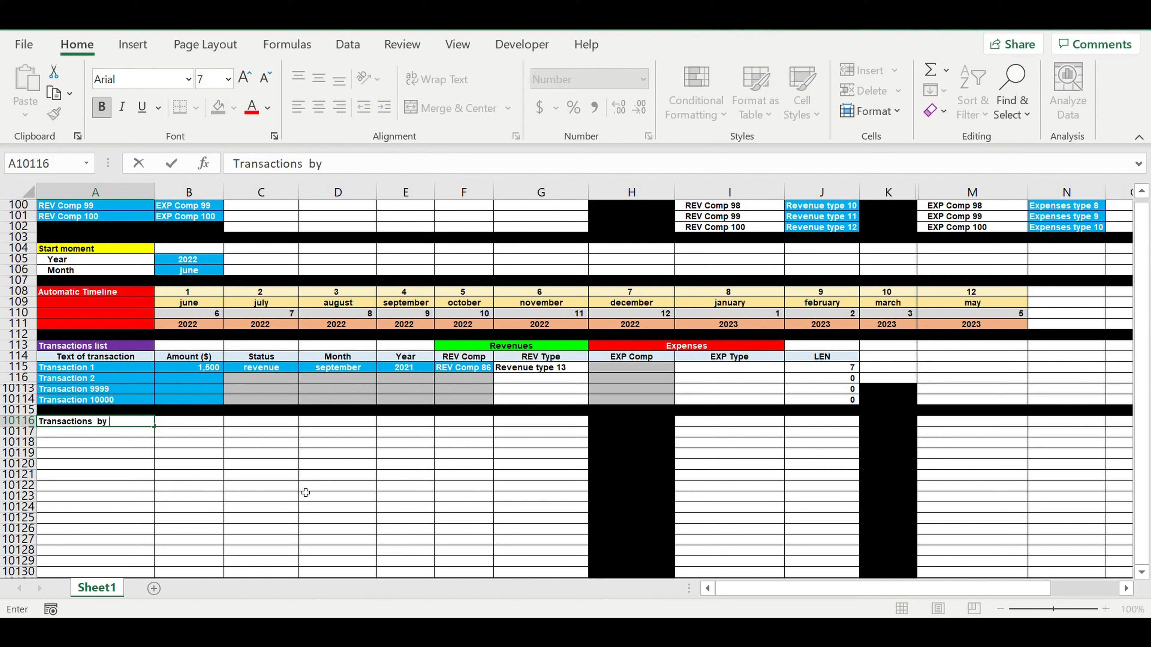
{"action": "type", "text": "nur"}
{"action": "left_click", "coordinate": [272, 485]}
- Link B10116 to the timeline's first year in B111 and B10117 to its first month in B109
{"action": "left_click", "coordinate": [184, 421]}
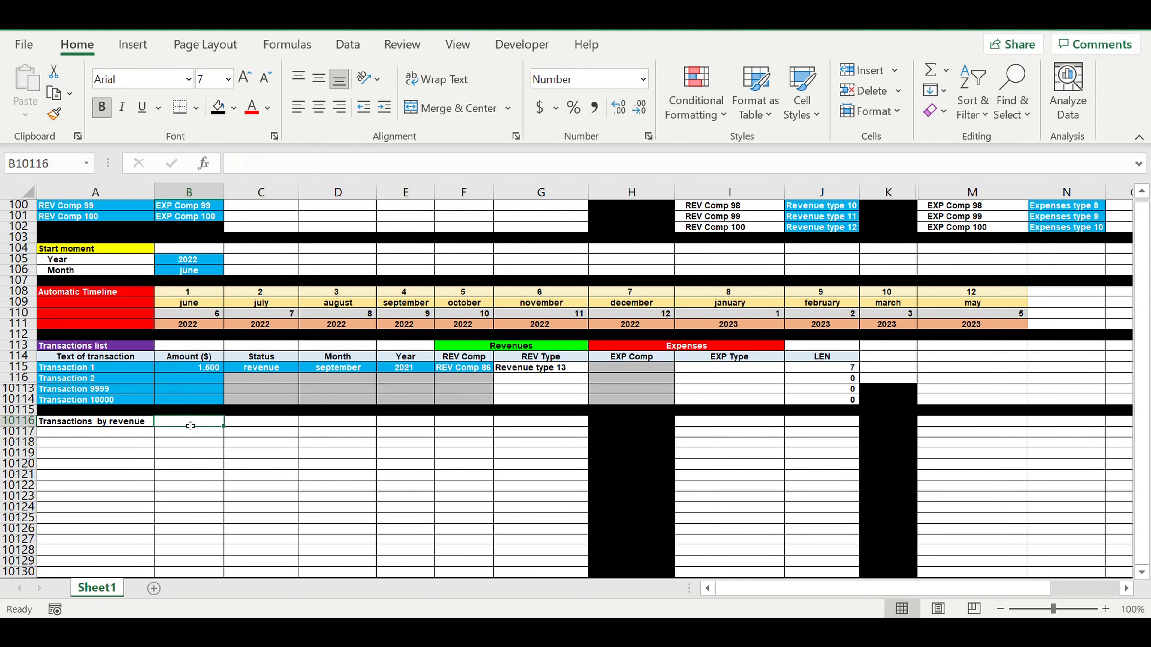
{"action": "type", "text": "="}
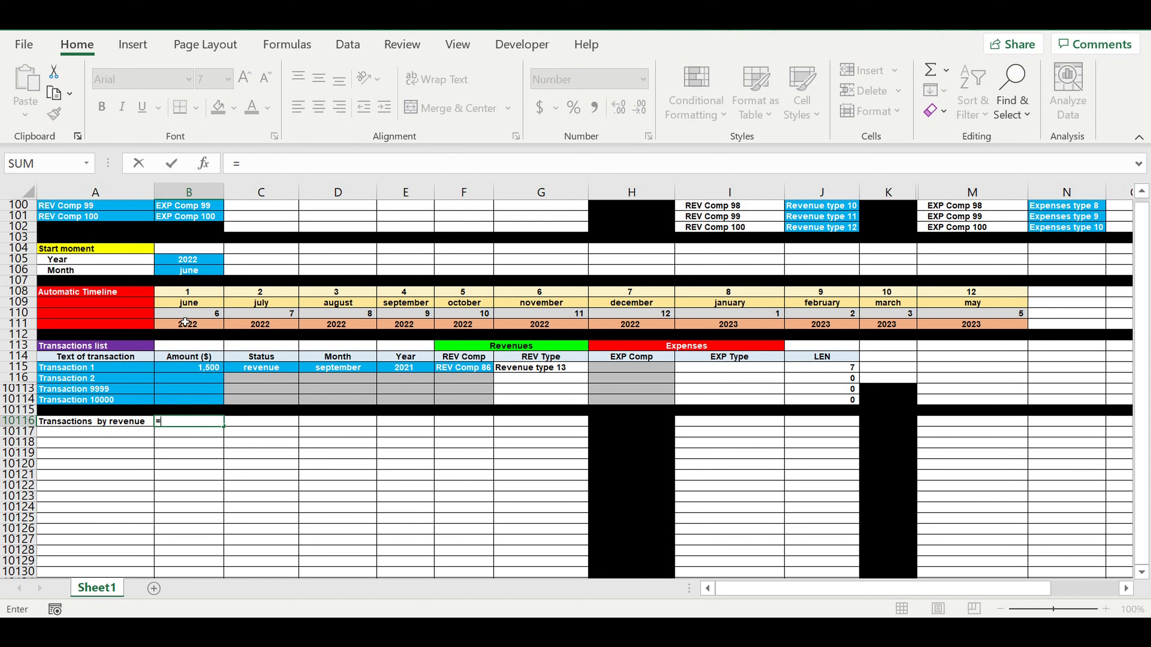
{"action": "left_click", "coordinate": [181, 331]}
{"action": "key", "text": "Return"}
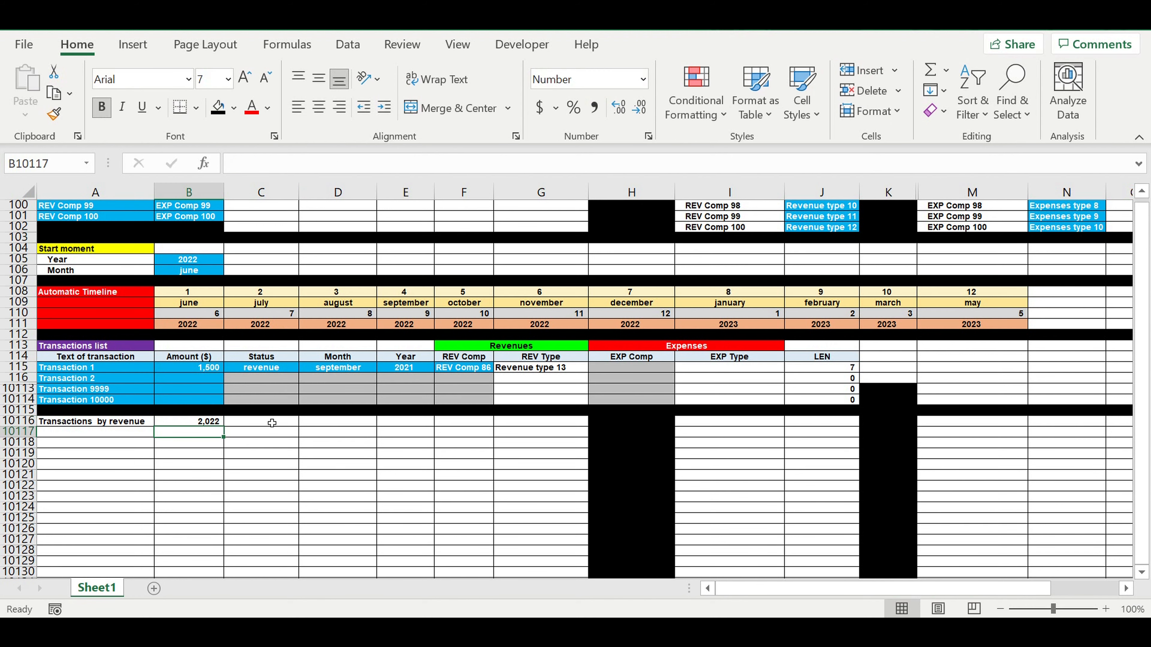
{"action": "type", "text": "="}
{"action": "left_click", "coordinate": [204, 309]}
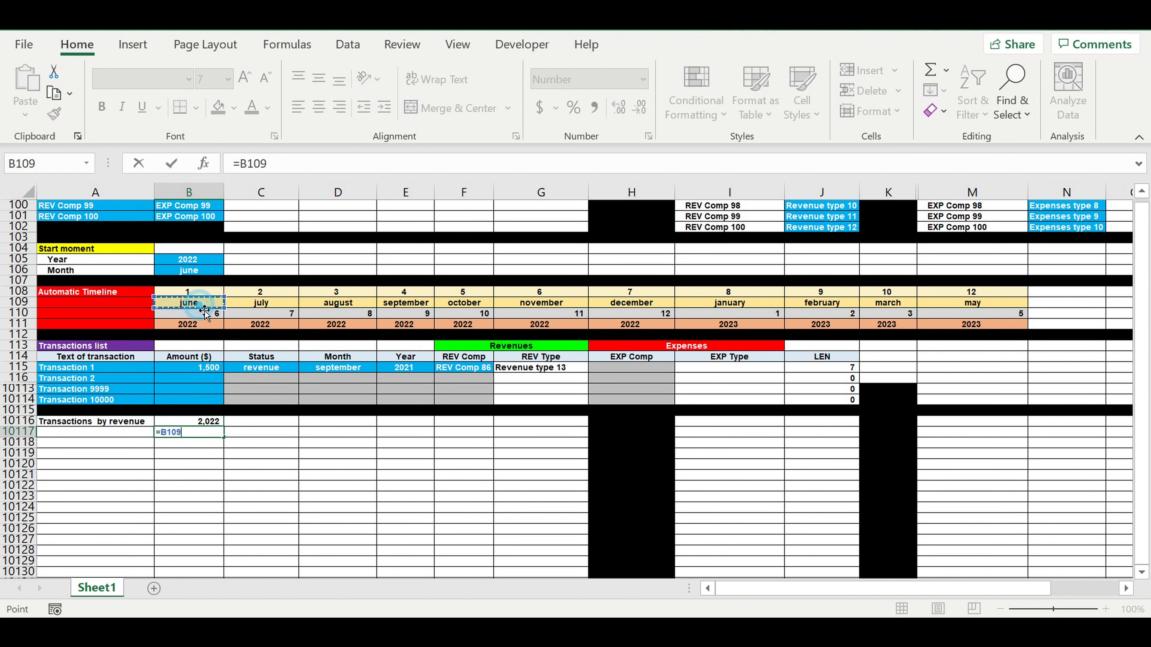
{"action": "key", "text": "Return"}
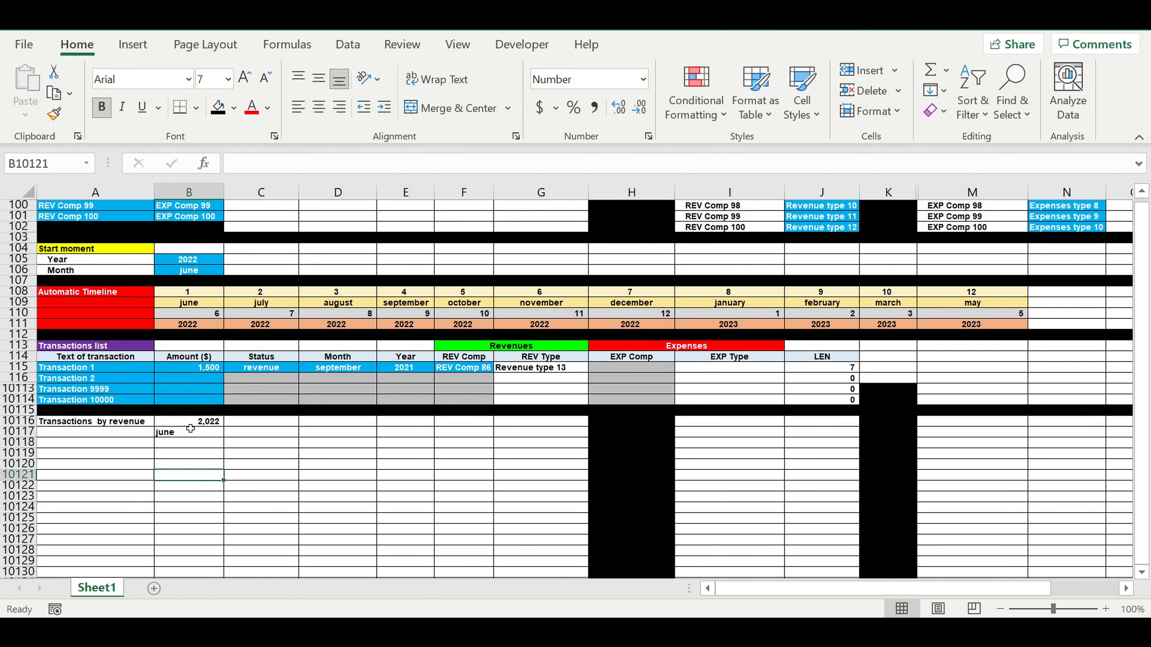
- Fill the year and month header cells B10116:B10117 with light gold and center their contents
{"action": "left_click_drag", "start_coordinate": [183, 423], "coordinate": [188, 438]}
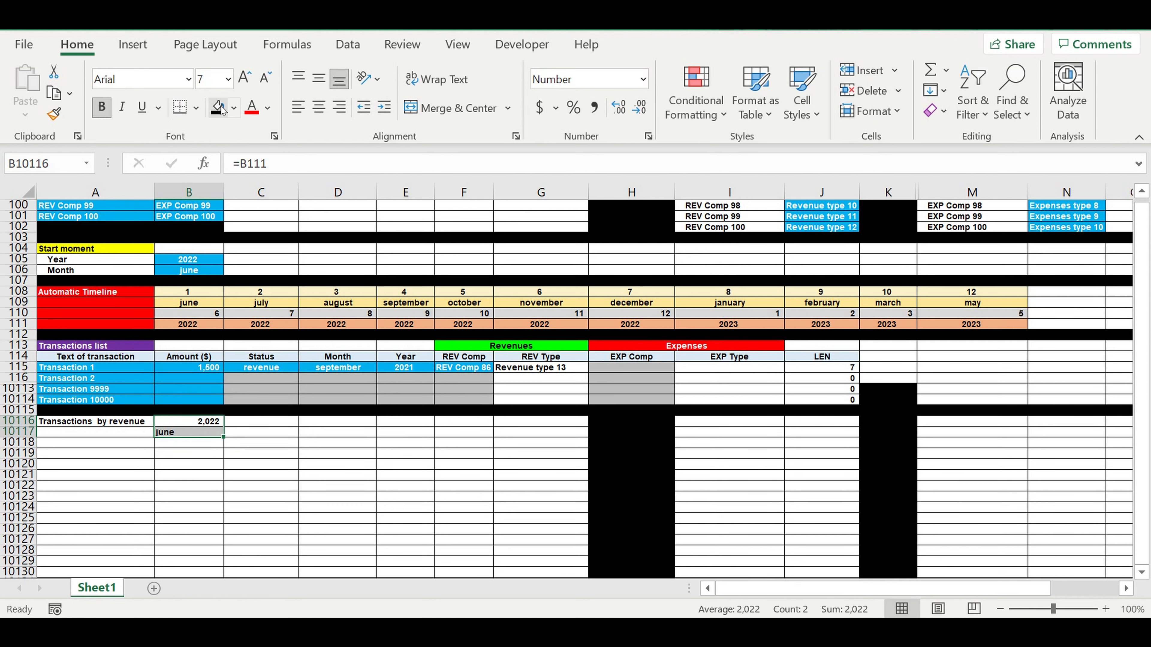
{"action": "left_click", "coordinate": [235, 110]}
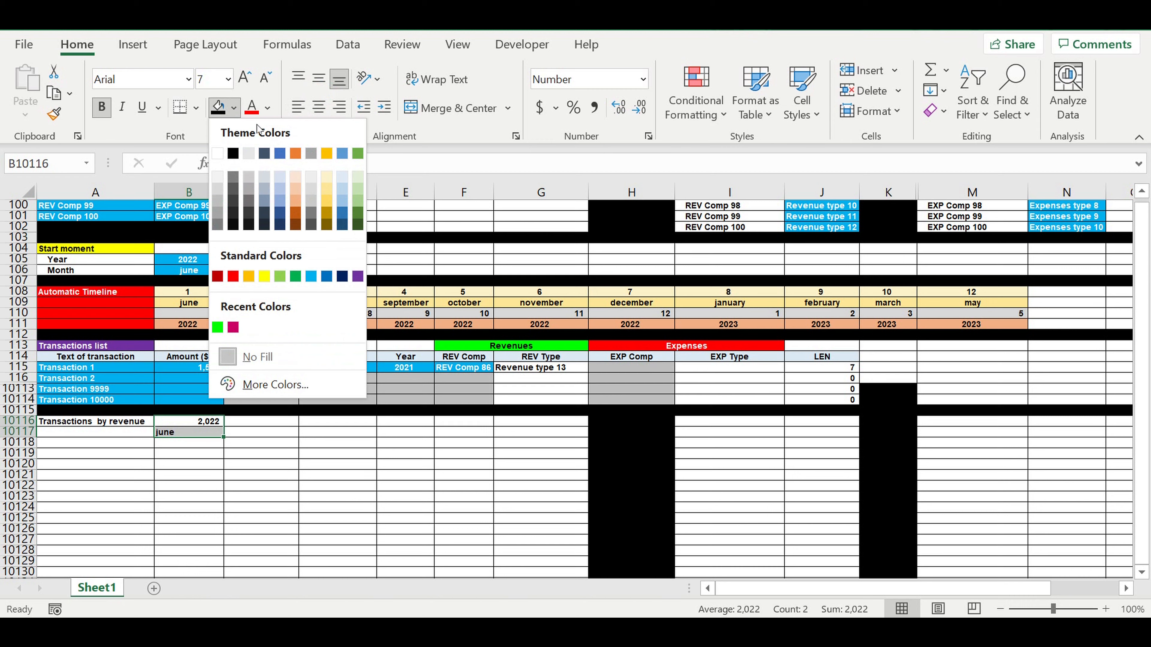
{"action": "left_click", "coordinate": [326, 188]}
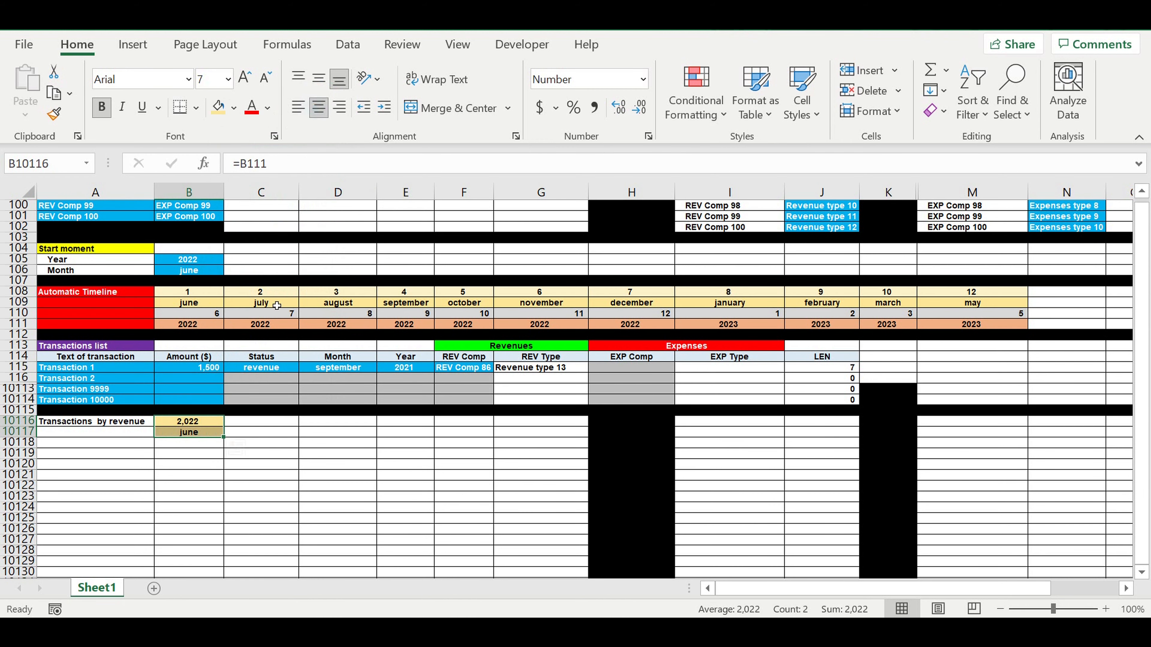
- Format the year in B10116 as a number without the thousands separator
{"action": "right_click", "coordinate": [202, 424]}
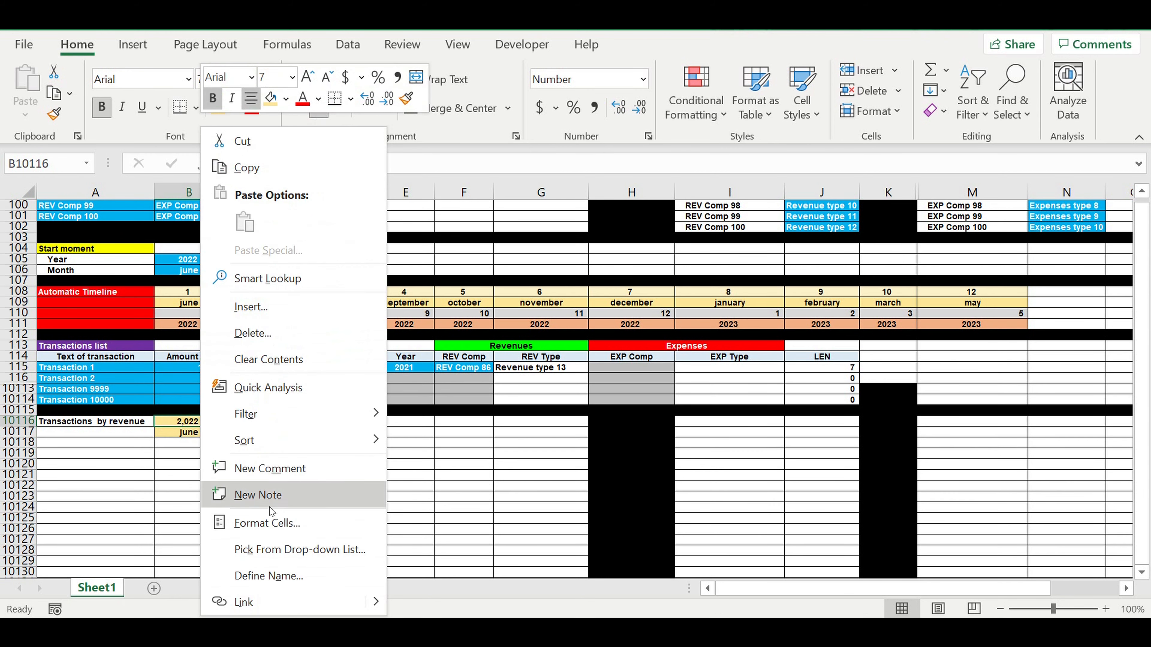
{"action": "key", "text": "Escape"}
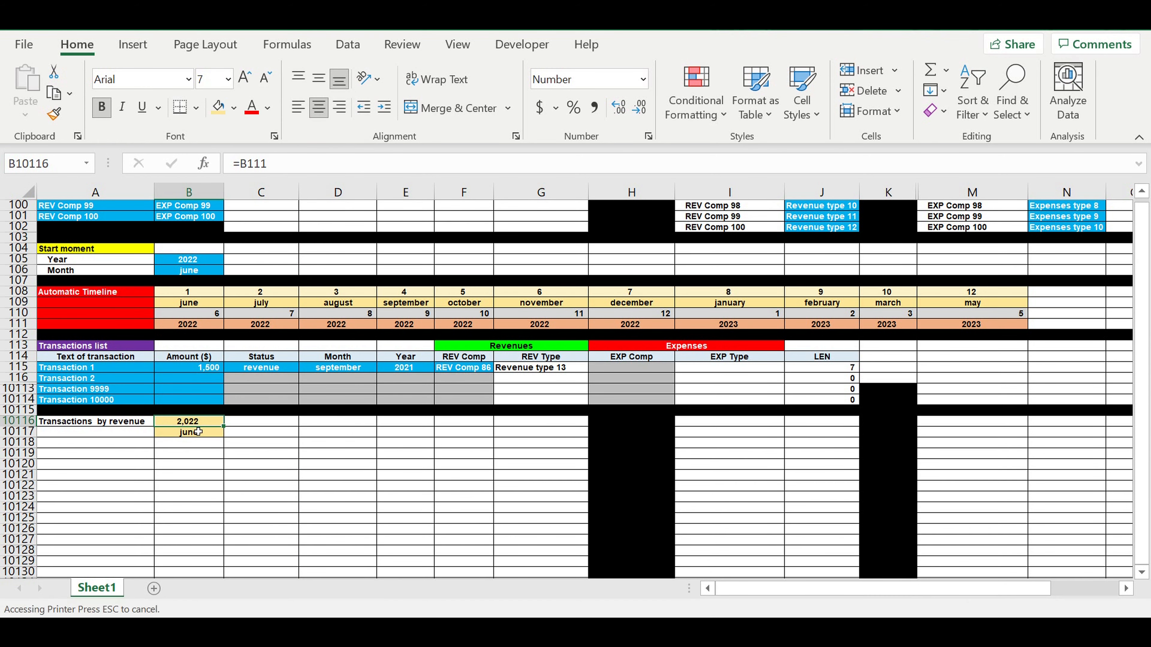
{"action": "key", "text": "ctrl+1"}
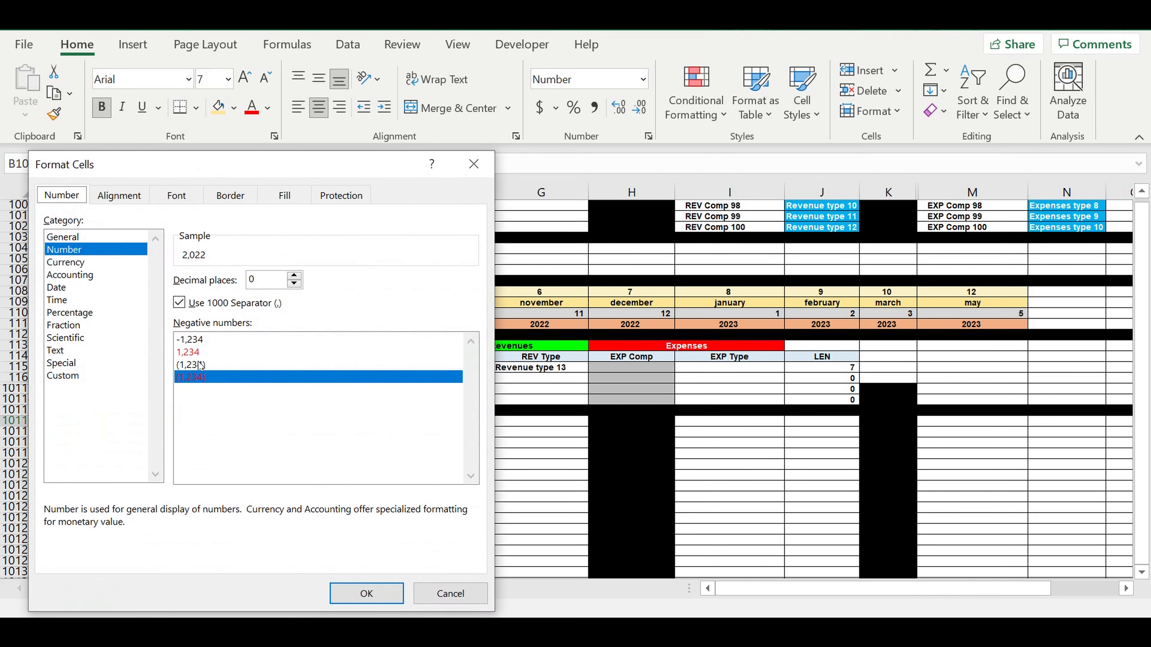
{"action": "left_click", "coordinate": [179, 303]}
{"action": "left_click", "coordinate": [367, 594]}
- Extend the year and month headers from B10116:B10117 across through column M
{"action": "left_click", "coordinate": [291, 508]}
{"action": "left_click_drag", "start_coordinate": [180, 422], "coordinate": [997, 449]}
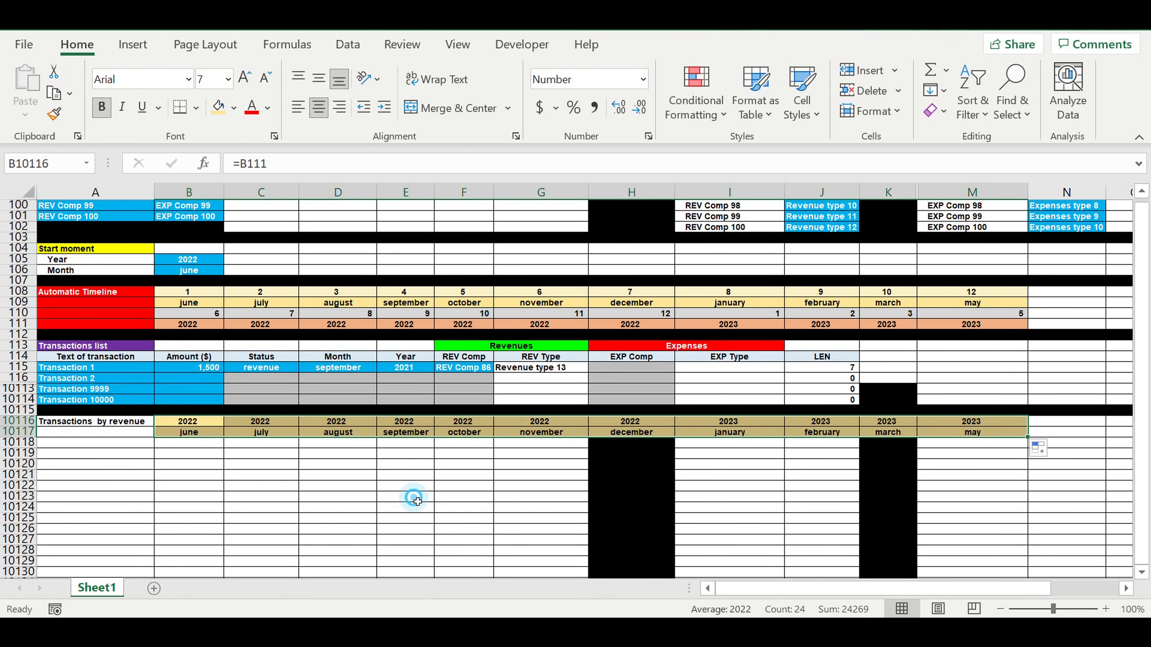
{"action": "left_click", "coordinate": [409, 496]}
- Give the "Transactions by revenue" title in A10116 a purple fill and white font
{"action": "left_click_drag", "start_coordinate": [111, 426], "coordinate": [105, 433]}
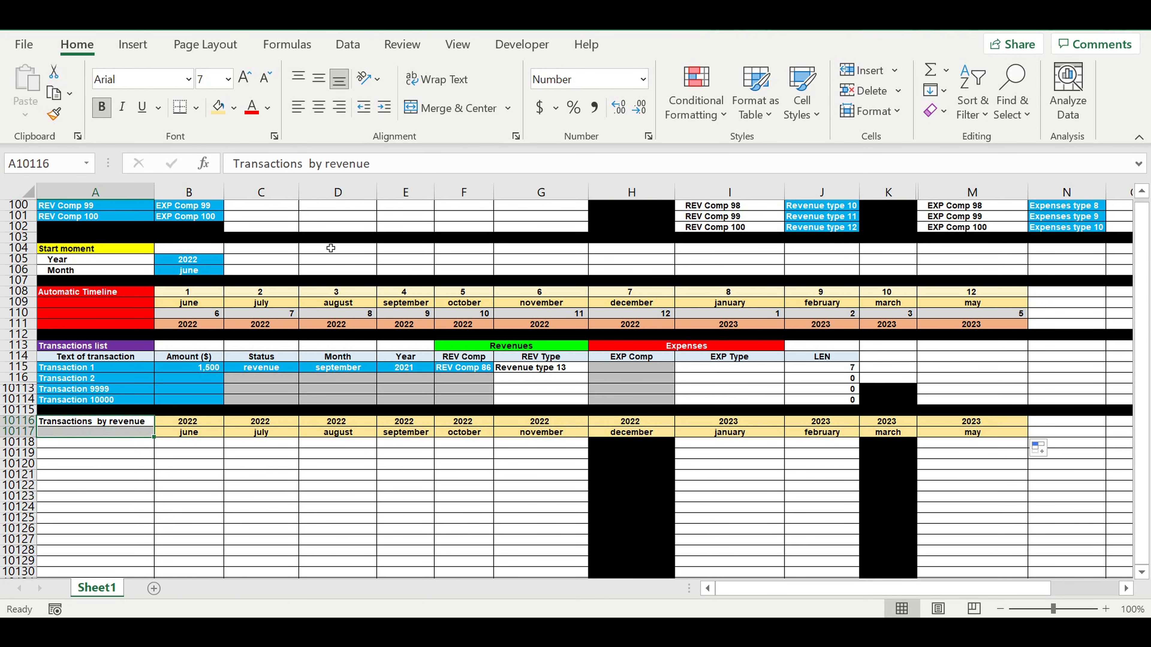
{"action": "left_click", "coordinate": [93, 424]}
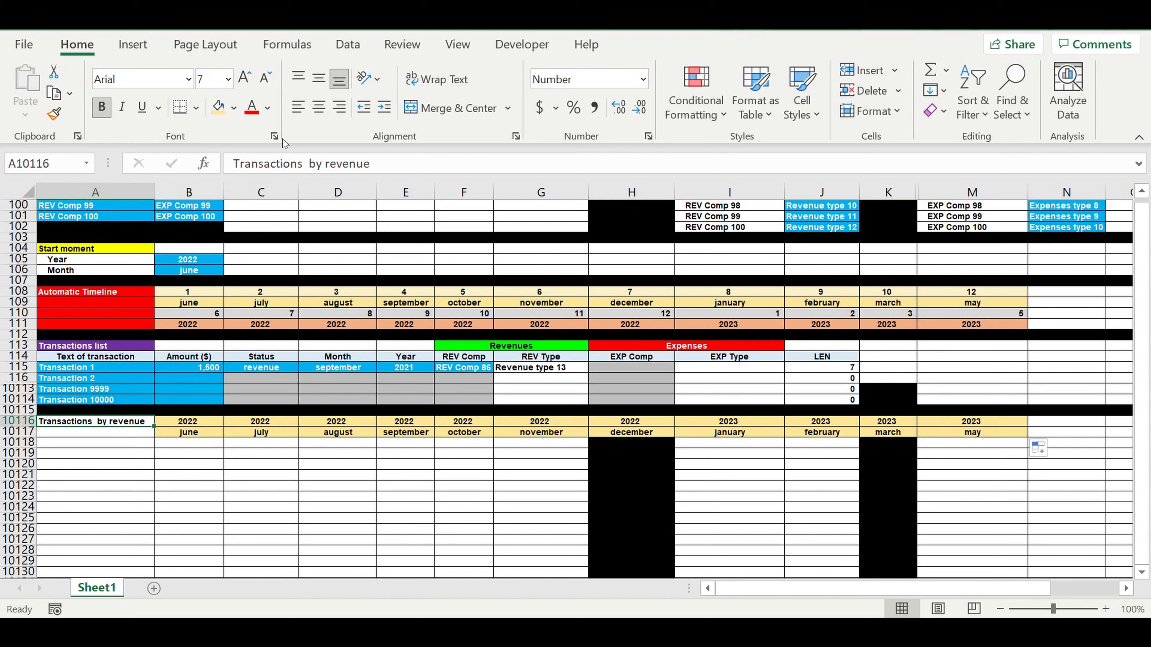
{"action": "left_click", "coordinate": [234, 114]}
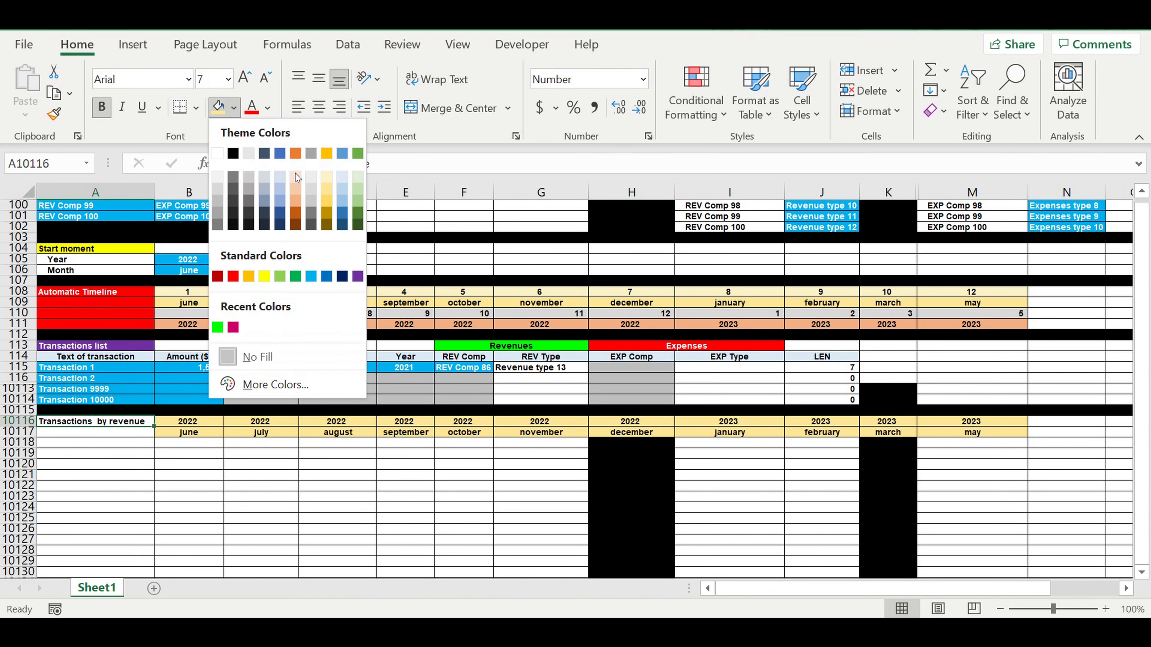
{"action": "left_click", "coordinate": [356, 275]}
{"action": "left_click", "coordinate": [267, 108]}
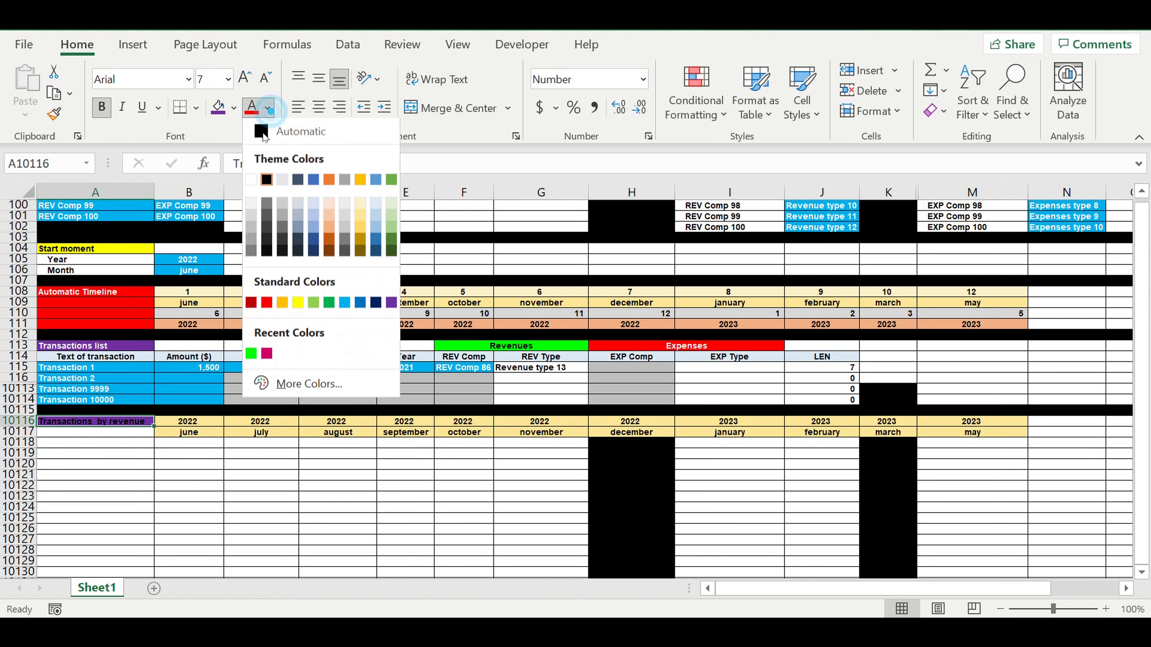
{"action": "left_click", "coordinate": [251, 181]}
{"action": "left_click", "coordinate": [148, 466]}
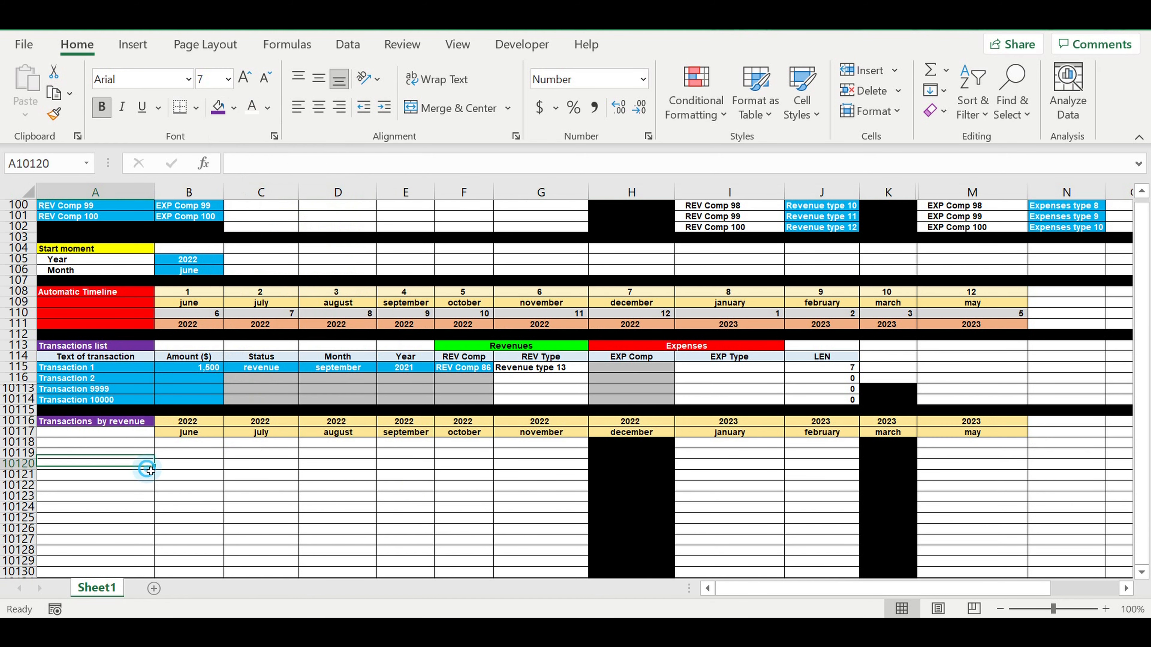
- Link A10117 to the "Text of transaction" heading in A114
{"action": "left_click", "coordinate": [141, 435]}
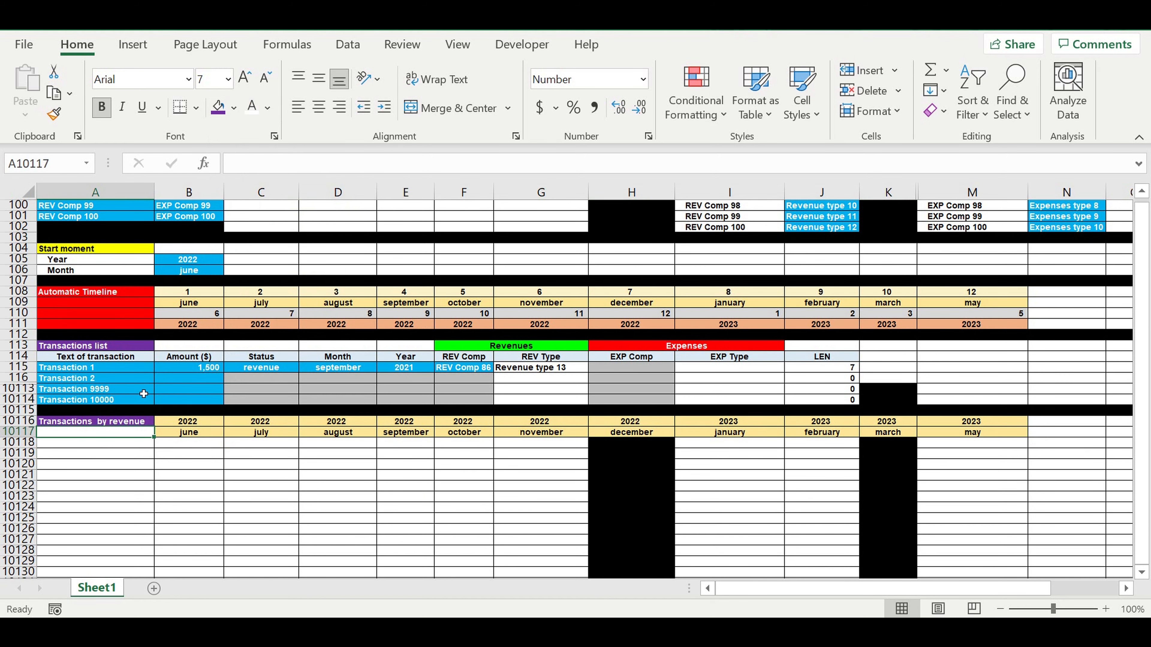
{"action": "type", "text": "="}
{"action": "left_click", "coordinate": [77, 359]}
{"action": "key", "text": "Return"}
- Center the "Text of transaction" heading in A10117
{"action": "left_click", "coordinate": [104, 462]}
{"action": "left_click", "coordinate": [132, 422]}
{"action": "left_click", "coordinate": [145, 434]}
{"action": "left_click", "coordinate": [319, 107]}
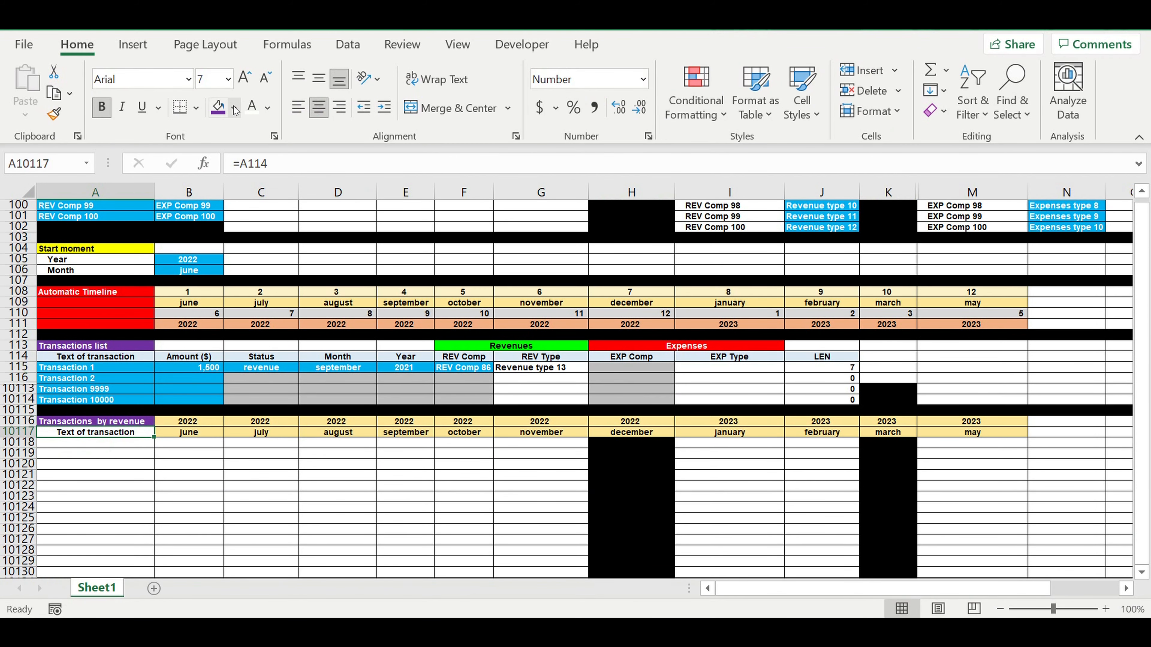
- Fill the "Text of transaction" heading in A10117 with the same light blue as the transactions list headings
{"action": "left_click", "coordinate": [236, 111]}
{"action": "left_click", "coordinate": [342, 188]}
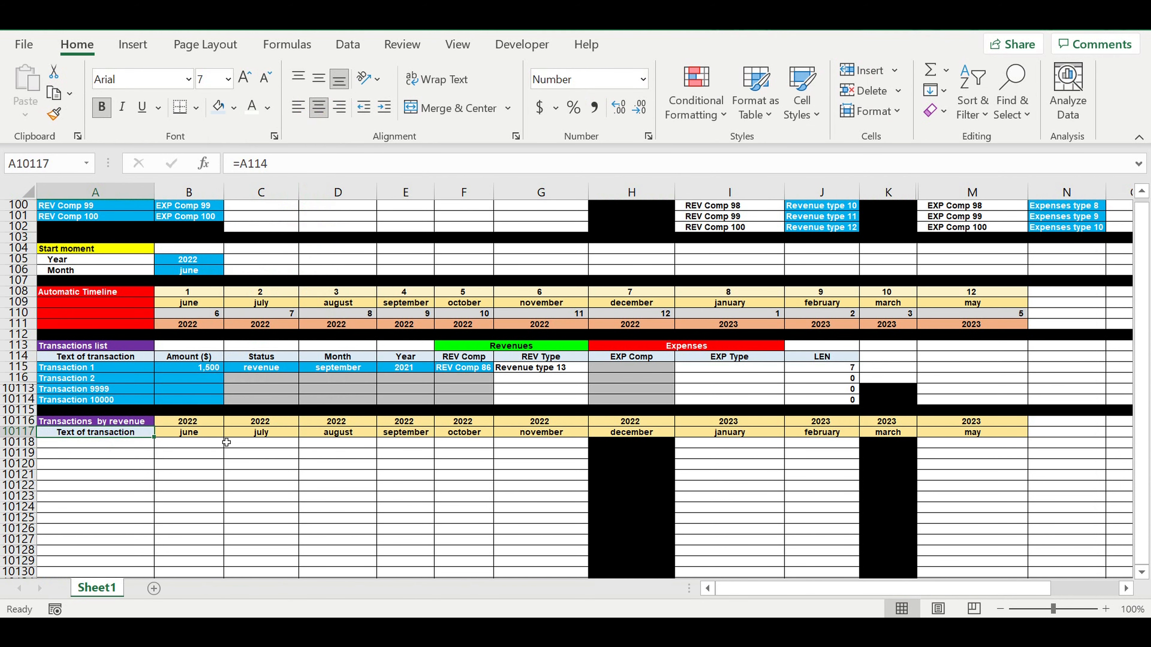
{"action": "left_click", "coordinate": [222, 469]}
- Link A10118 to the first transaction's text in A115 and fill the link down to A10119
{"action": "left_click", "coordinate": [131, 444]}
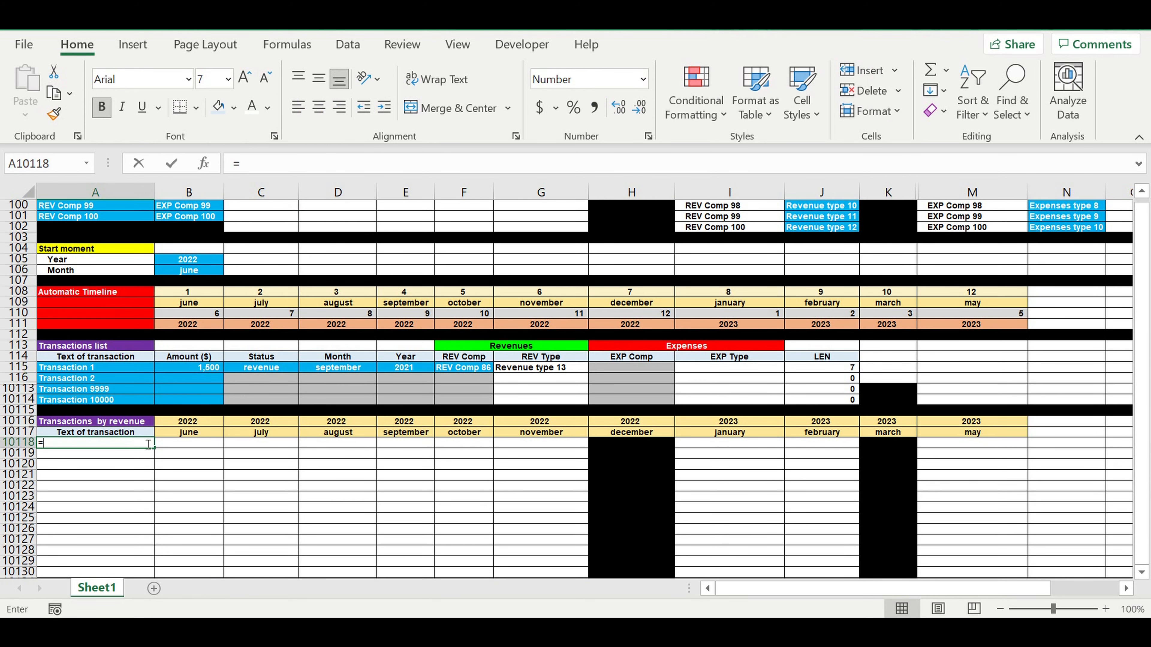
{"action": "type", "text": "="}
{"action": "left_click", "coordinate": [69, 371]}
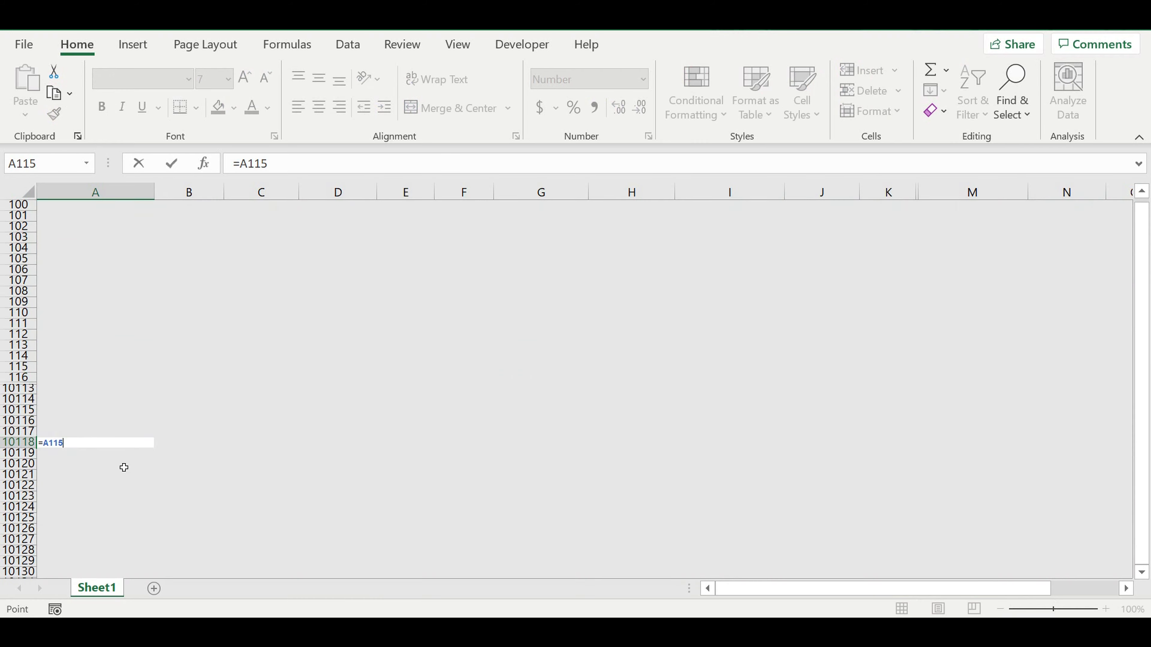
{"action": "key", "text": "Return"}
{"action": "left_click", "coordinate": [96, 470]}
{"action": "left_click", "coordinate": [117, 443]}
{"action": "left_click_drag", "start_coordinate": [159, 451], "coordinate": [160, 457]}
{"action": "left_click", "coordinate": [191, 465]}
{"action": "left_click", "coordinate": [87, 501]}
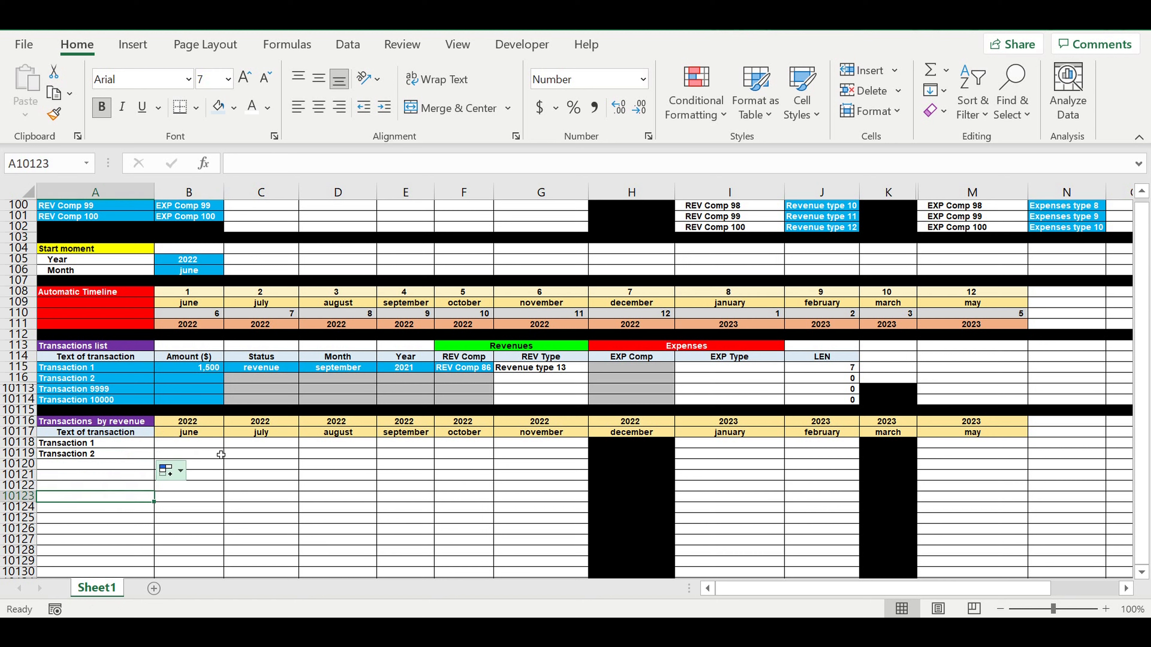
- Start an IF(AND( formula in B10118 with the year condition B$10116=$E115
{"action": "left_click", "coordinate": [181, 443]}
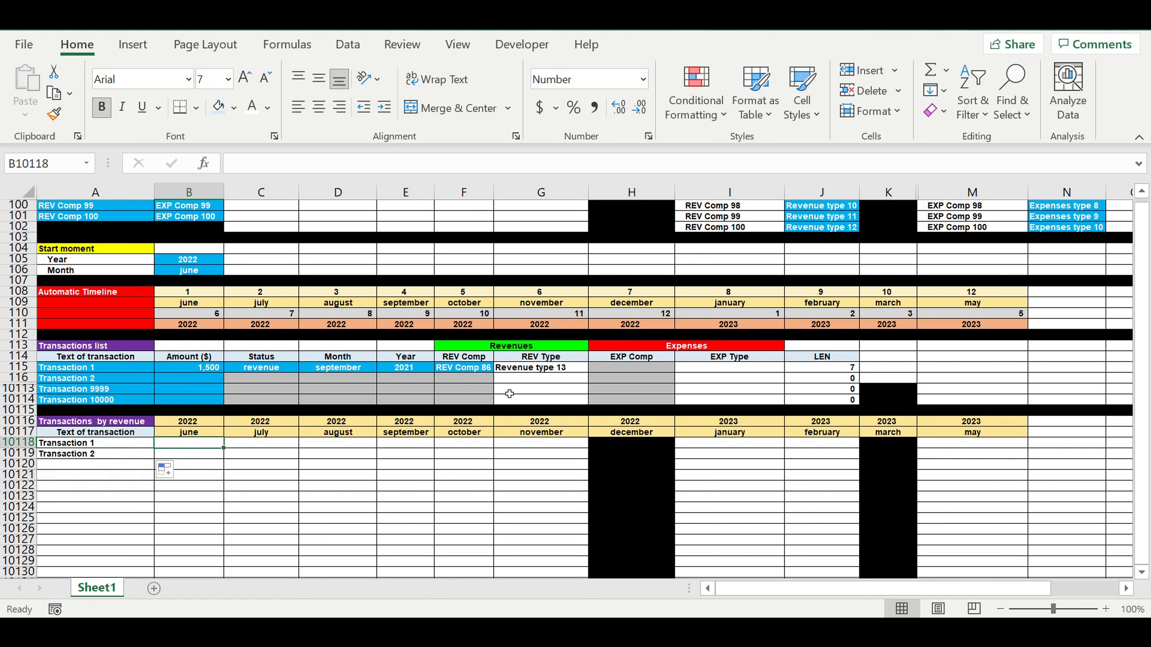
{"action": "type", "text": "="}
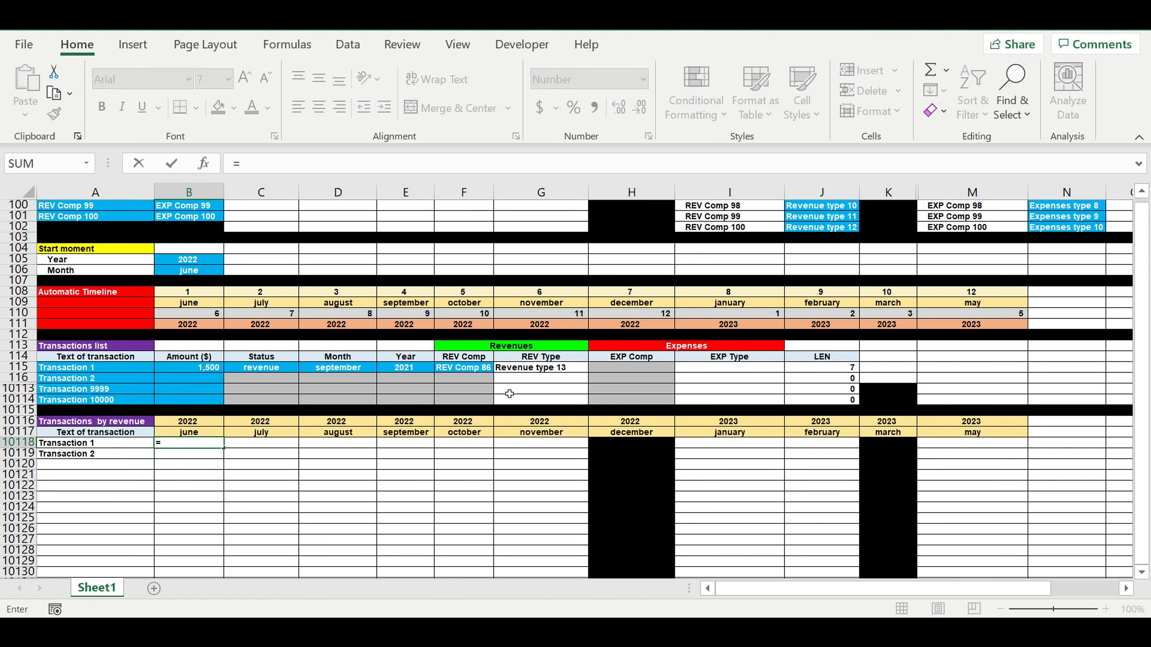
{"action": "type", "text": "if"}
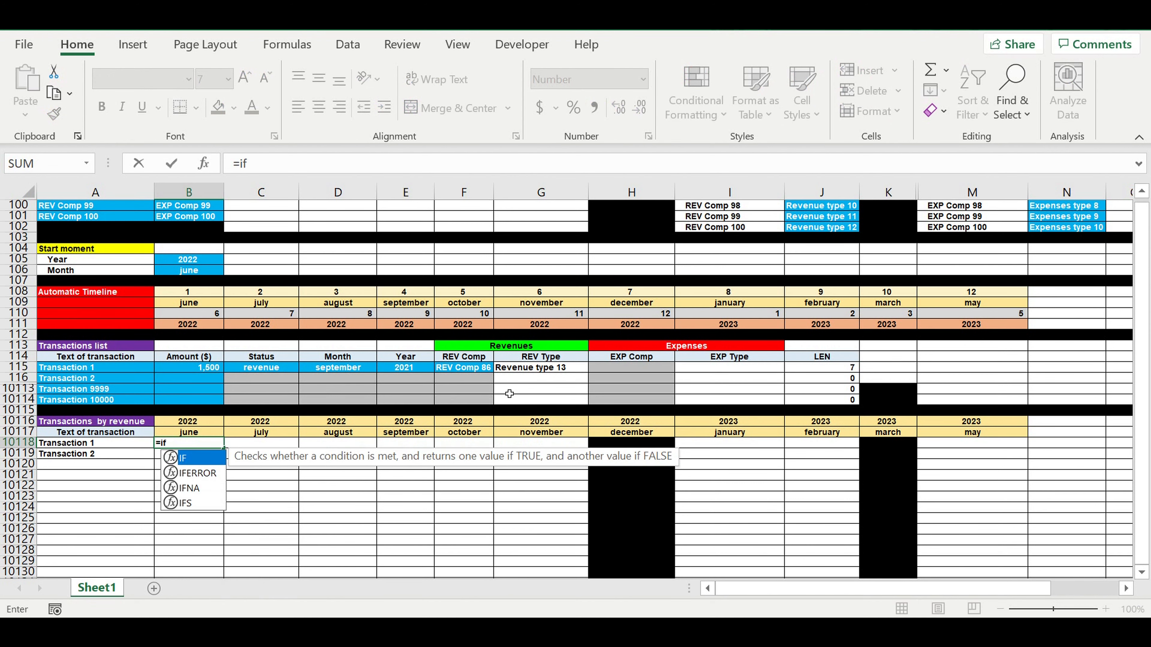
{"action": "type", "text": "(a"}
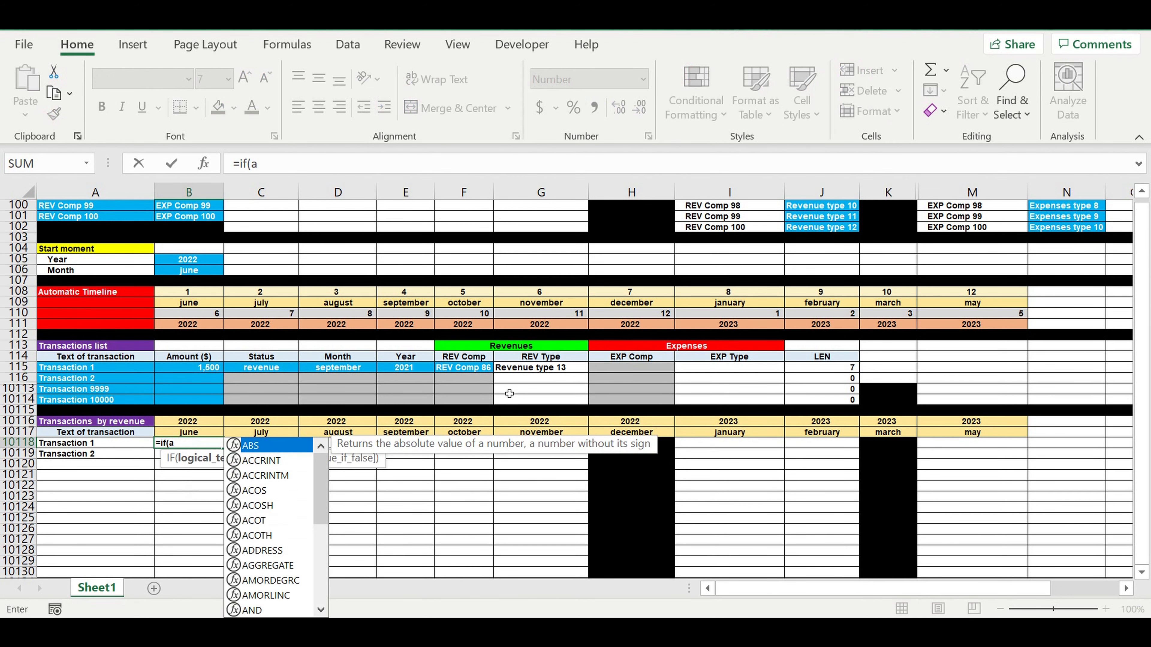
{"action": "type", "text": "nd("}
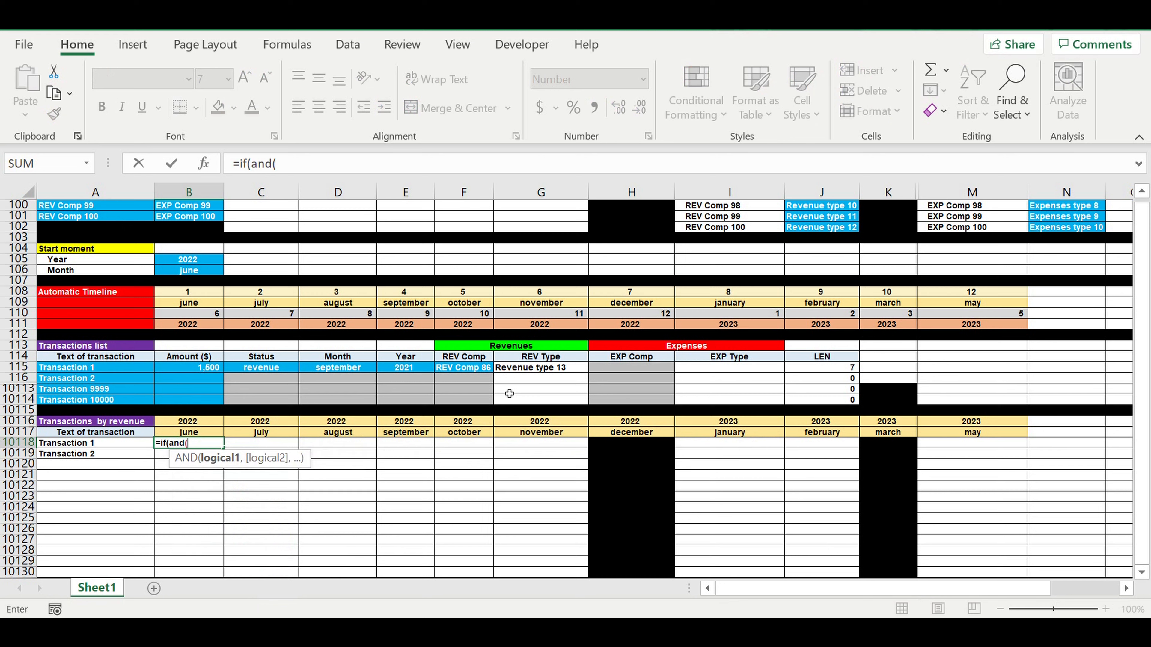
{"action": "left_click", "coordinate": [167, 424]}
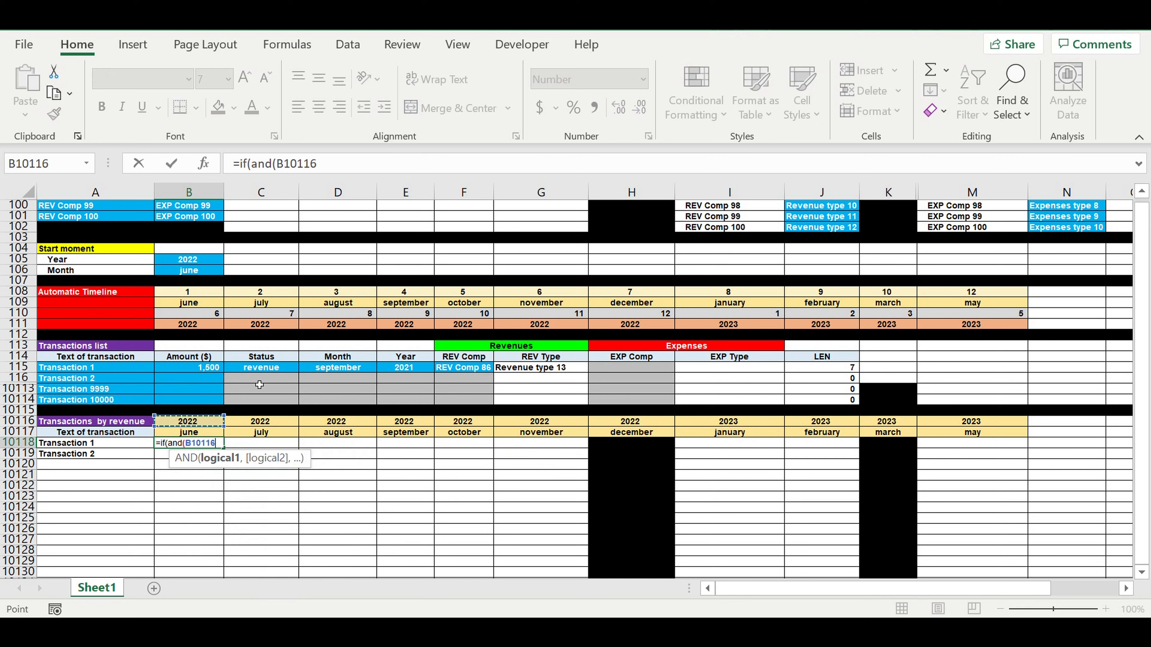
{"action": "left_click", "coordinate": [284, 165]}
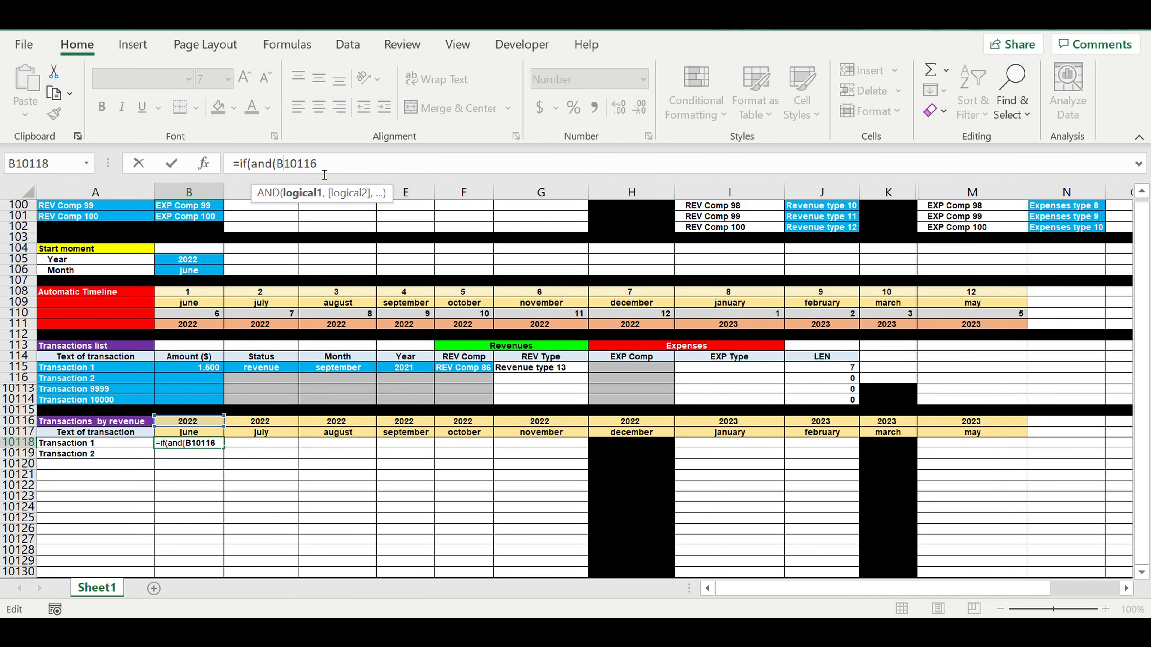
{"action": "type", "text": "$"}
{"action": "left_click", "coordinate": [401, 372]}
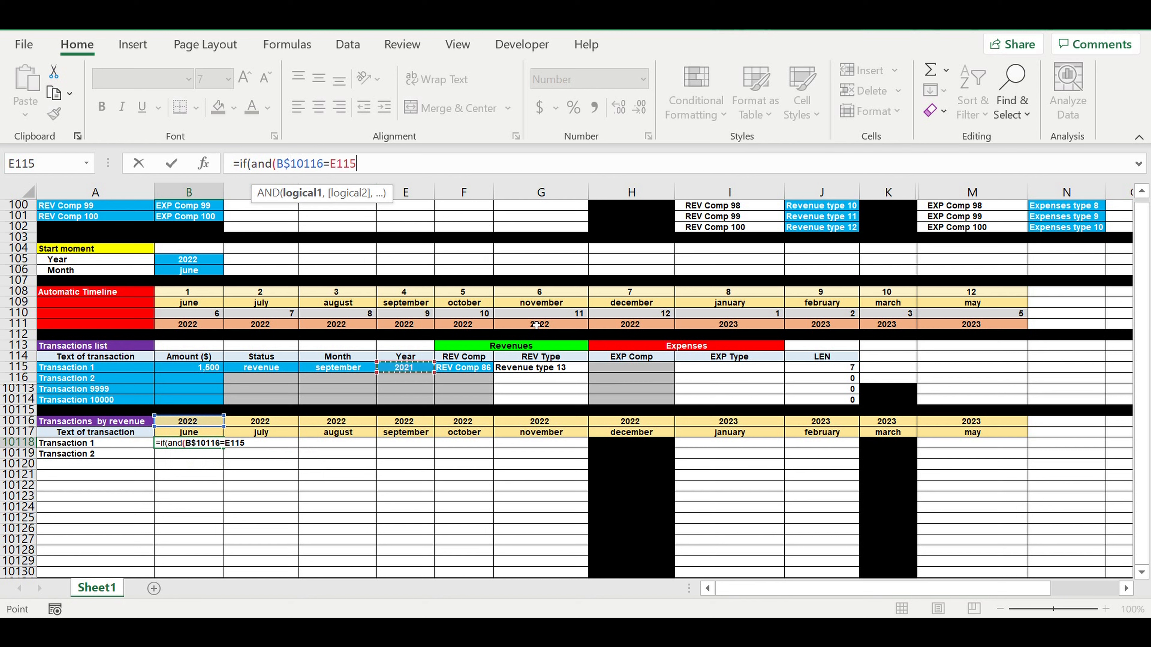
{"action": "left_click", "coordinate": [331, 164]}
{"action": "type", "text": "$"}
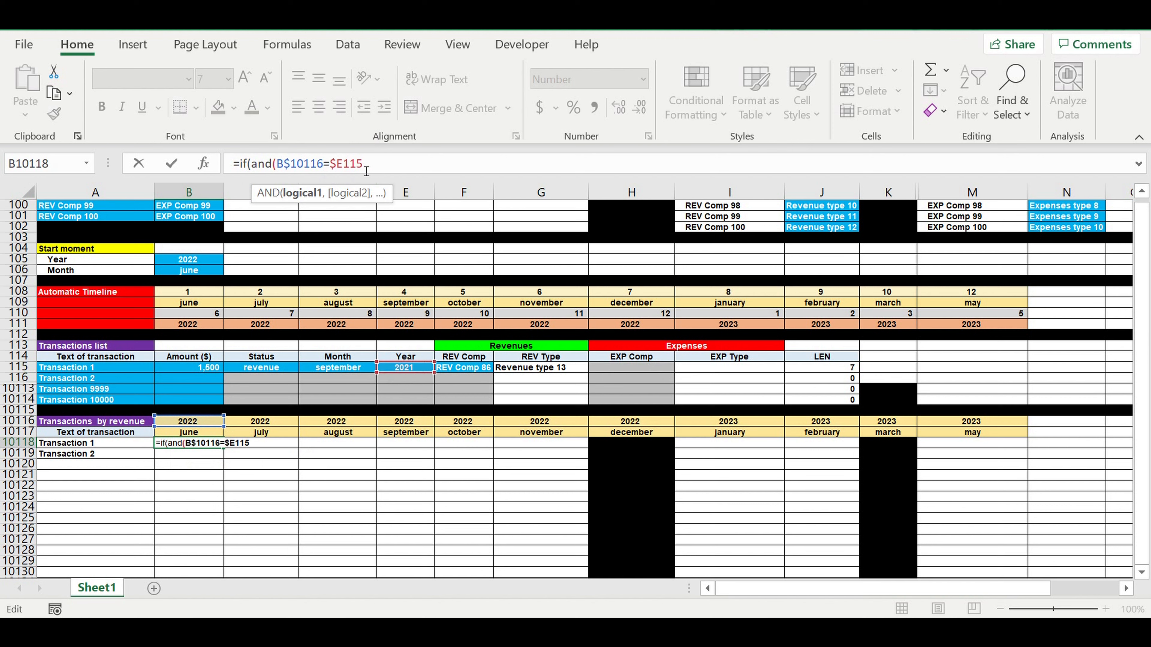
{"action": "left_click", "coordinate": [396, 169]}
{"action": "type", "text": ","}
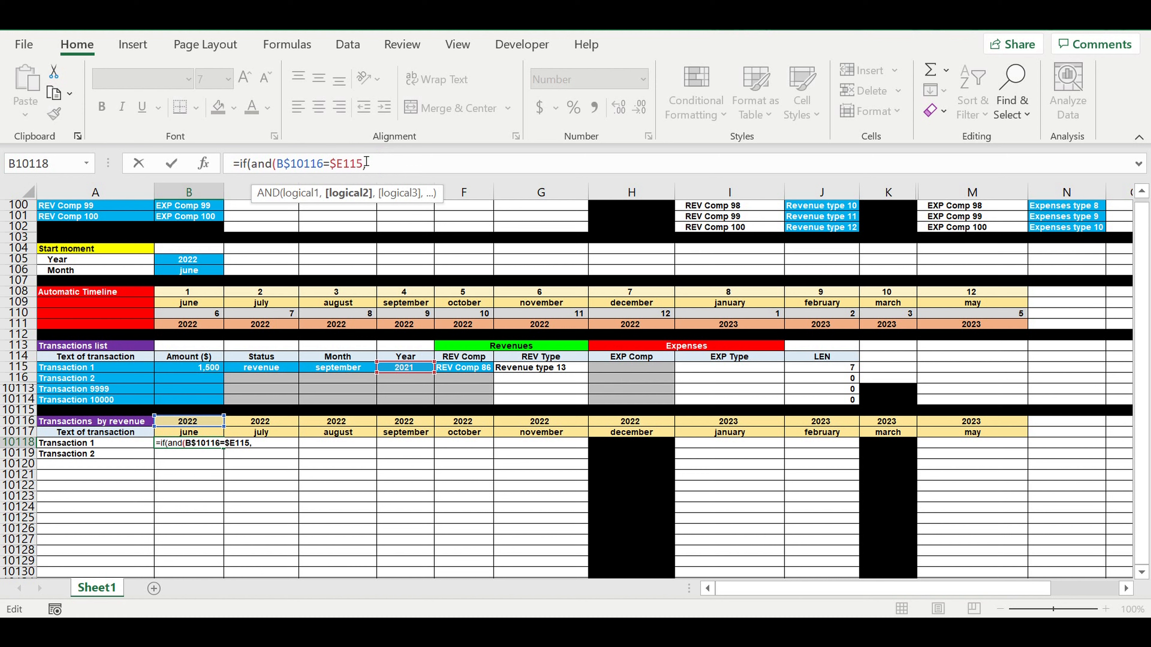
- Add the month condition B$10117=$D115 to the AND test in the B10118 formula
{"action": "left_click", "coordinate": [186, 433]}
{"action": "left_click", "coordinate": [375, 163]}
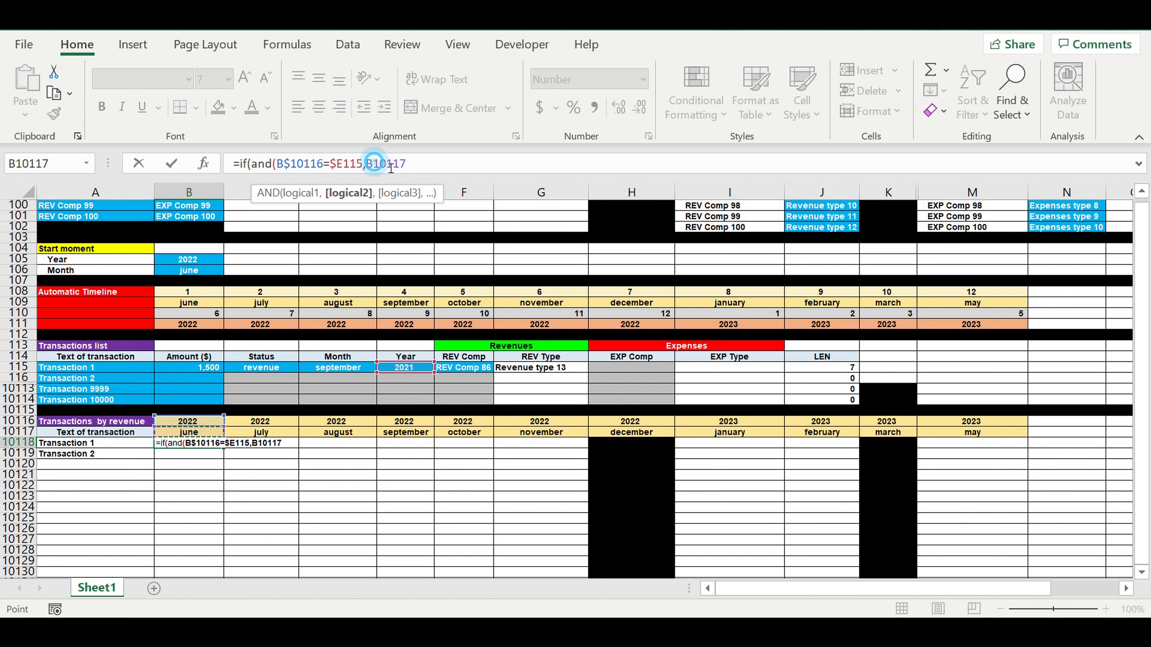
{"action": "type", "text": "$"}
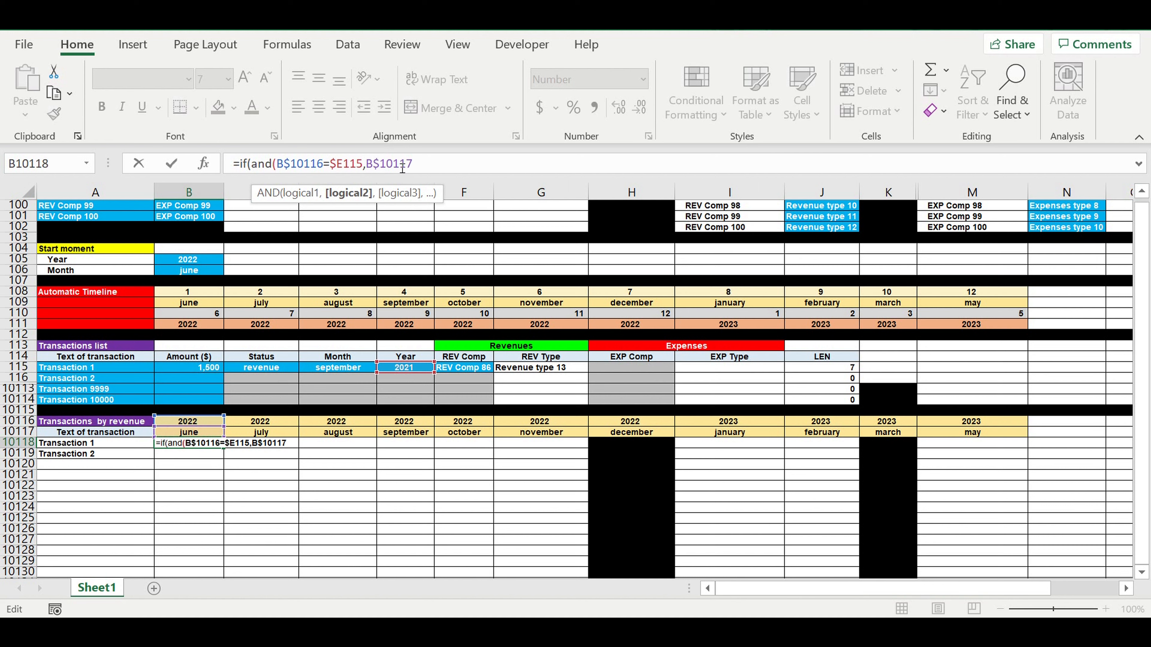
{"action": "left_click", "coordinate": [432, 164]}
{"action": "left_click", "coordinate": [337, 369]}
{"action": "left_click", "coordinate": [420, 164]}
{"action": "type", "text": "$D115"}
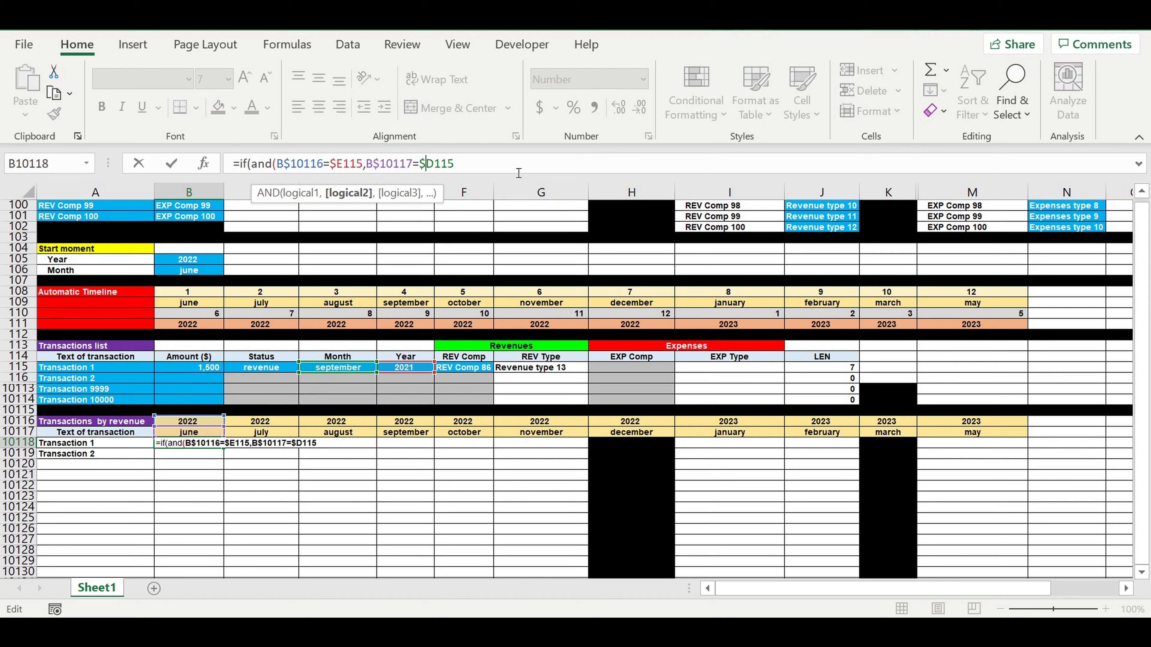
{"action": "left_click", "coordinate": [517, 172]}
{"action": "type", "text": ","}
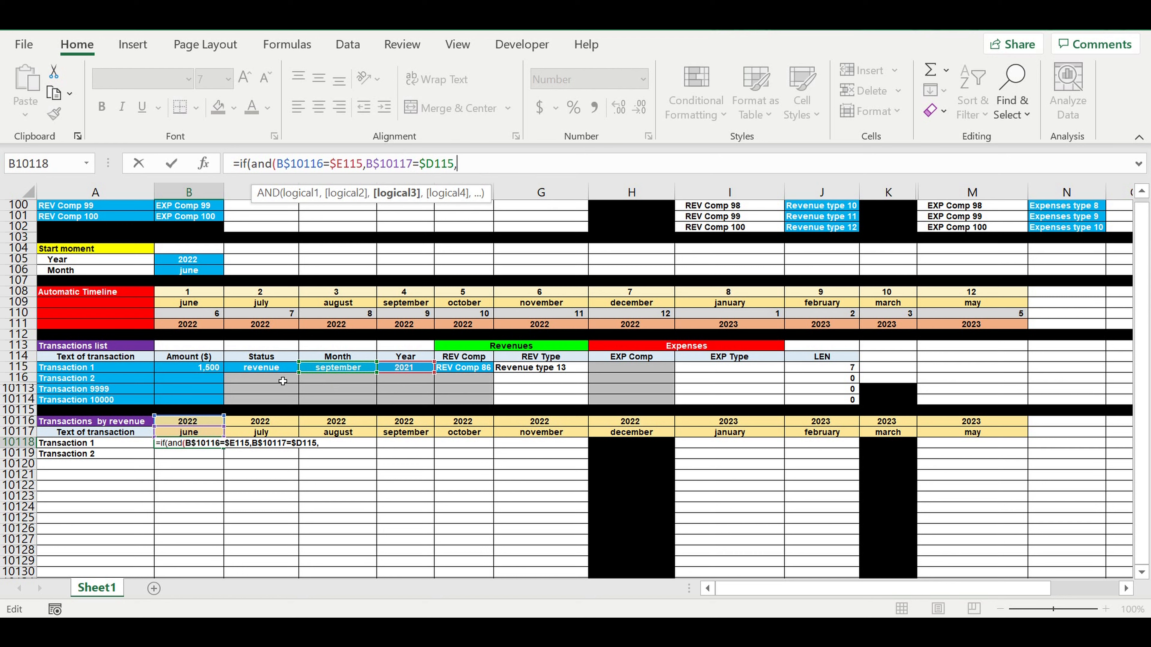
- Add the status condition $C115=$E$2, pointing to the "revenue" entry, and close the AND test
{"action": "left_click", "coordinate": [261, 370]}
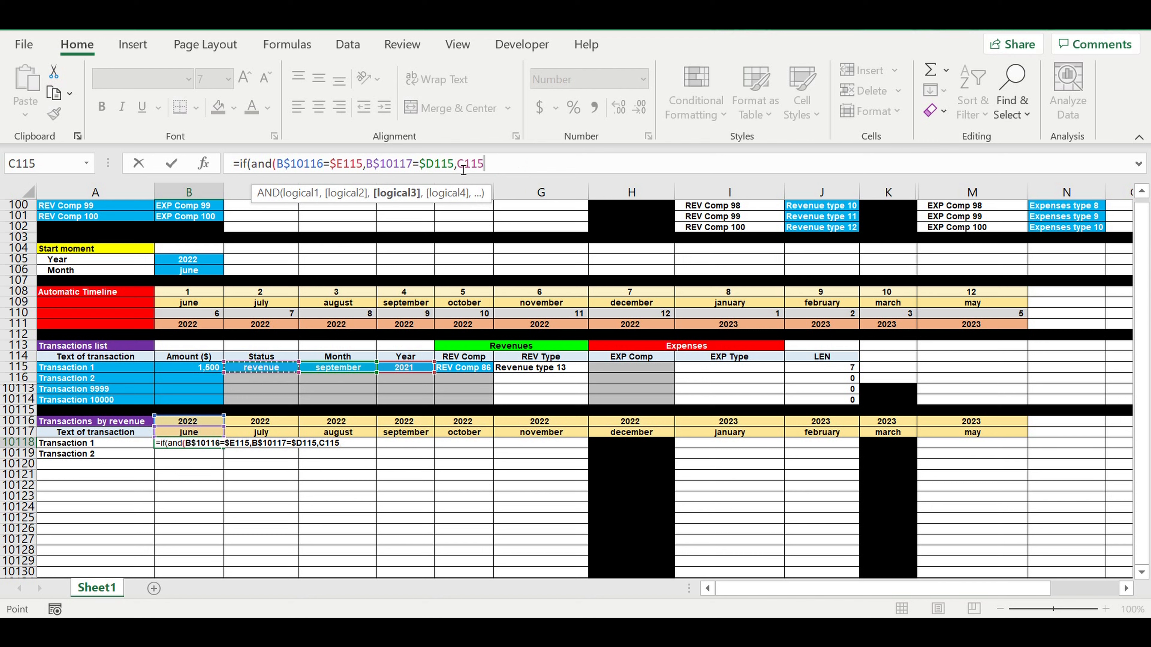
{"action": "left_click", "coordinate": [582, 165]}
{"action": "type", "text": "$"}
{"action": "left_click", "coordinate": [543, 169]}
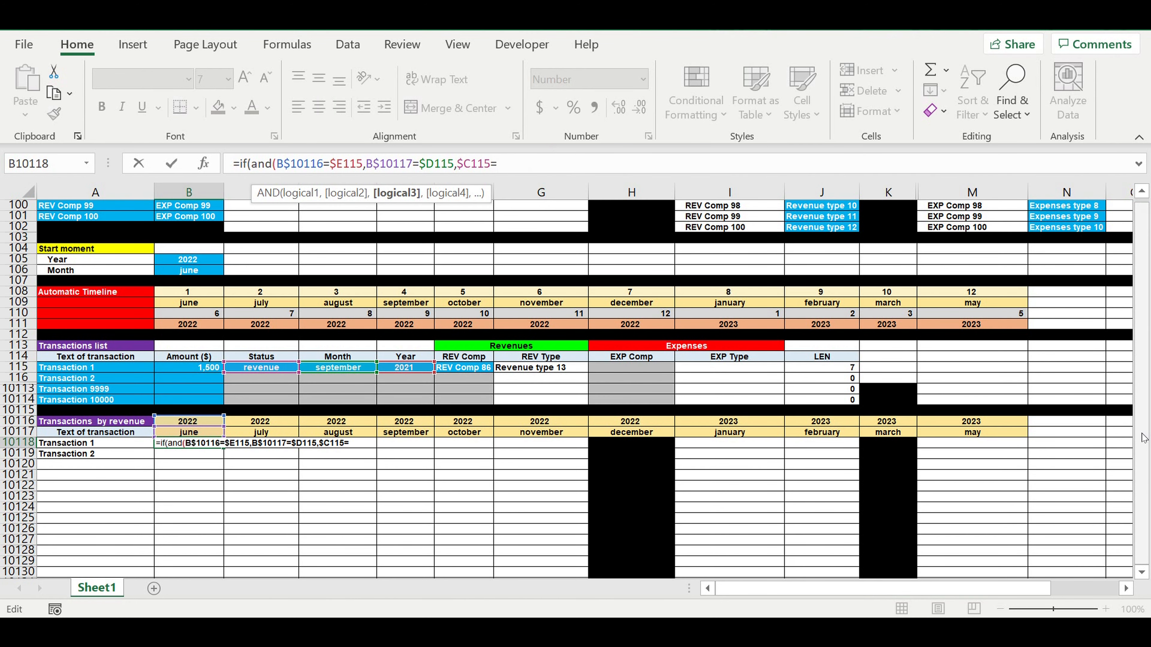
{"action": "left_click_drag", "start_coordinate": [1143, 438], "coordinate": [1142, 277]}
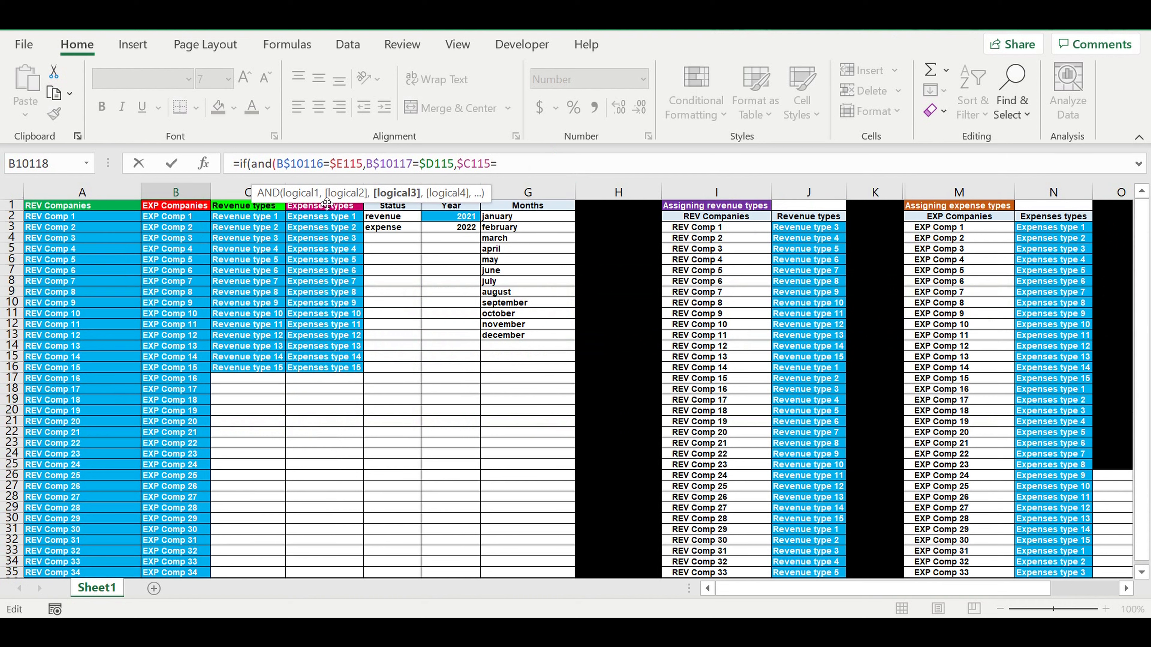
{"action": "left_click", "coordinate": [393, 216]}
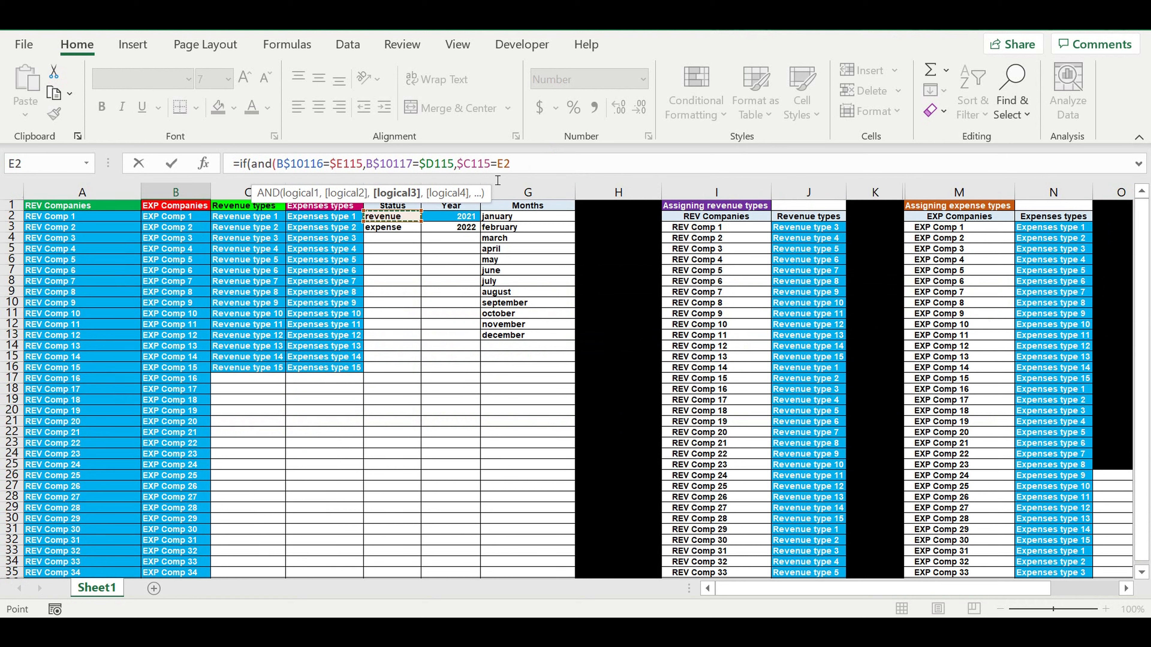
{"action": "left_click", "coordinate": [498, 164]}
{"action": "type", "text": "$"}
{"action": "left_click", "coordinate": [511, 163]}
{"action": "left_click", "coordinate": [562, 169]}
{"action": "type", "text": "),"}
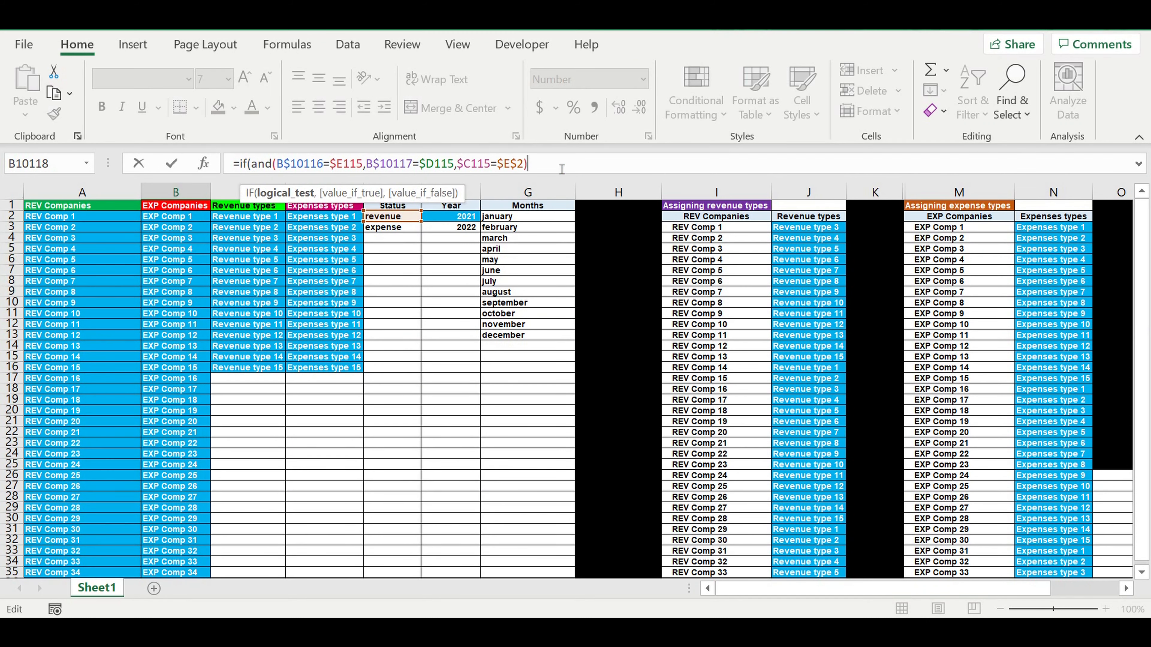
- Complete the B10118 formula so it returns the amount $B115 when true and 0 when false
{"action": "left_click", "coordinate": [1141, 572]}
{"action": "scroll", "coordinate": [1141, 573], "scroll_direction": "down", "scroll_amount": 5}
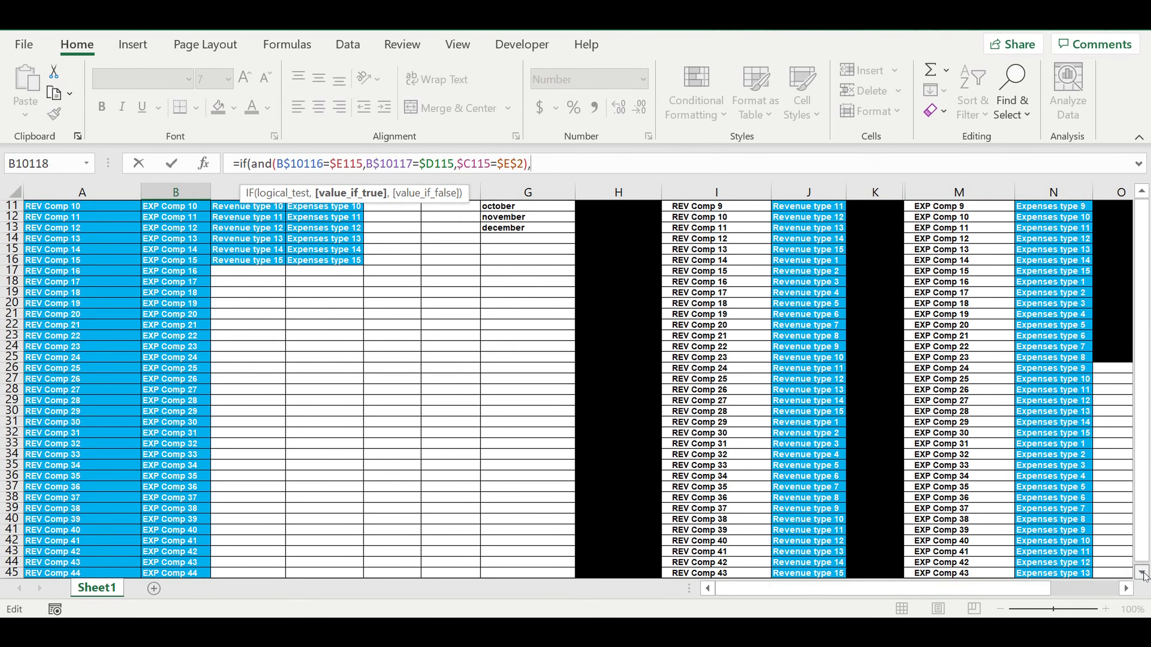
{"action": "left_click_drag", "start_coordinate": [1149, 548], "coordinate": [1139, 550]}
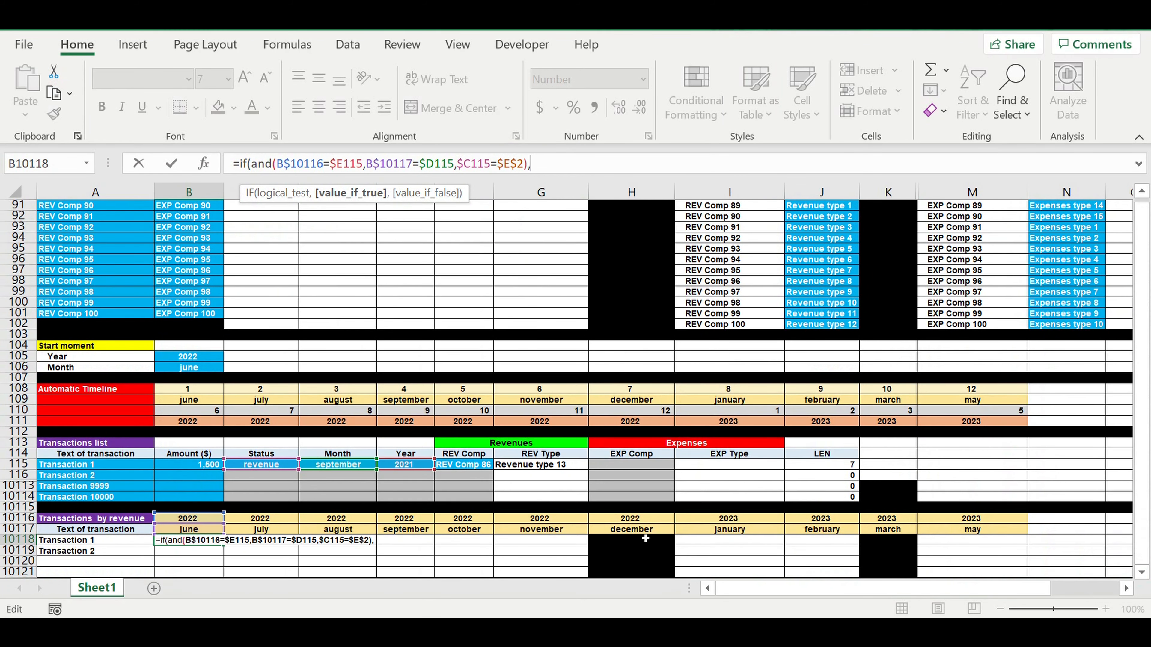
{"action": "left_click", "coordinate": [192, 467]}
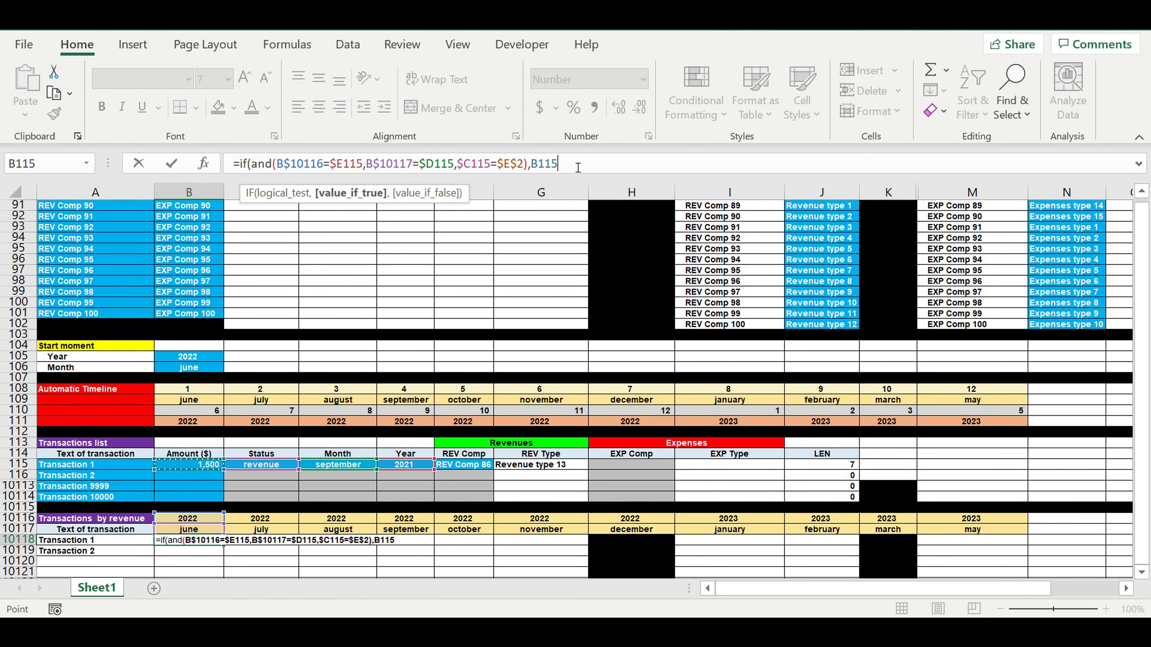
{"action": "left_click", "coordinate": [539, 172]}
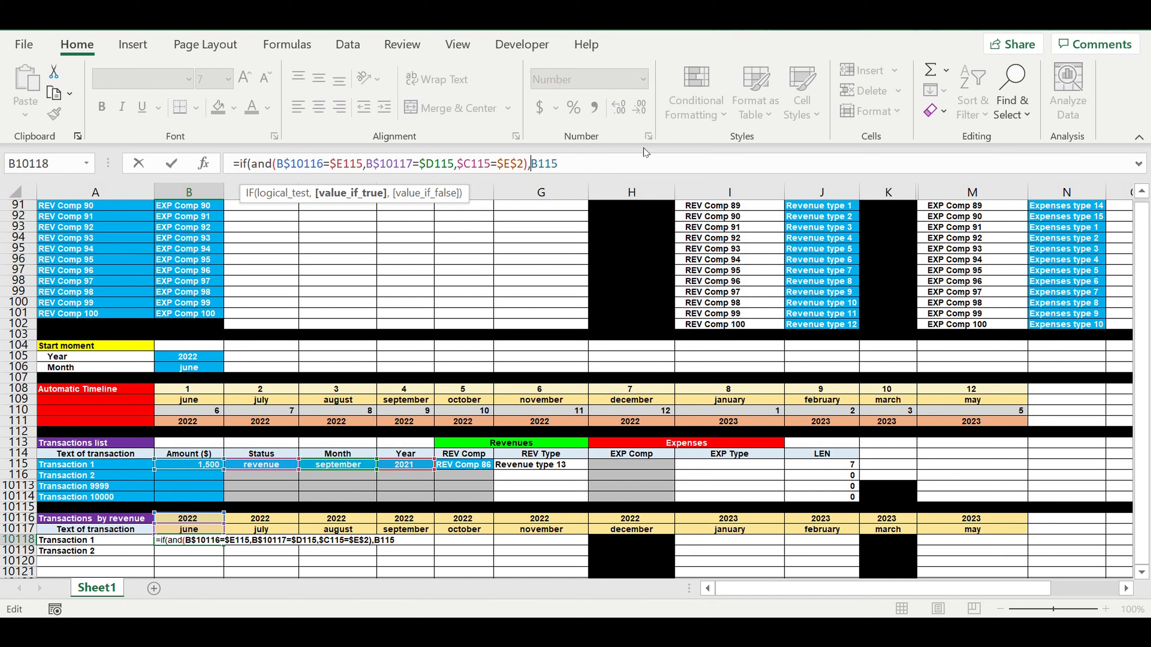
{"action": "type", "text": "$"}
{"action": "left_click", "coordinate": [591, 174]}
{"action": "type", "text": ",0"}
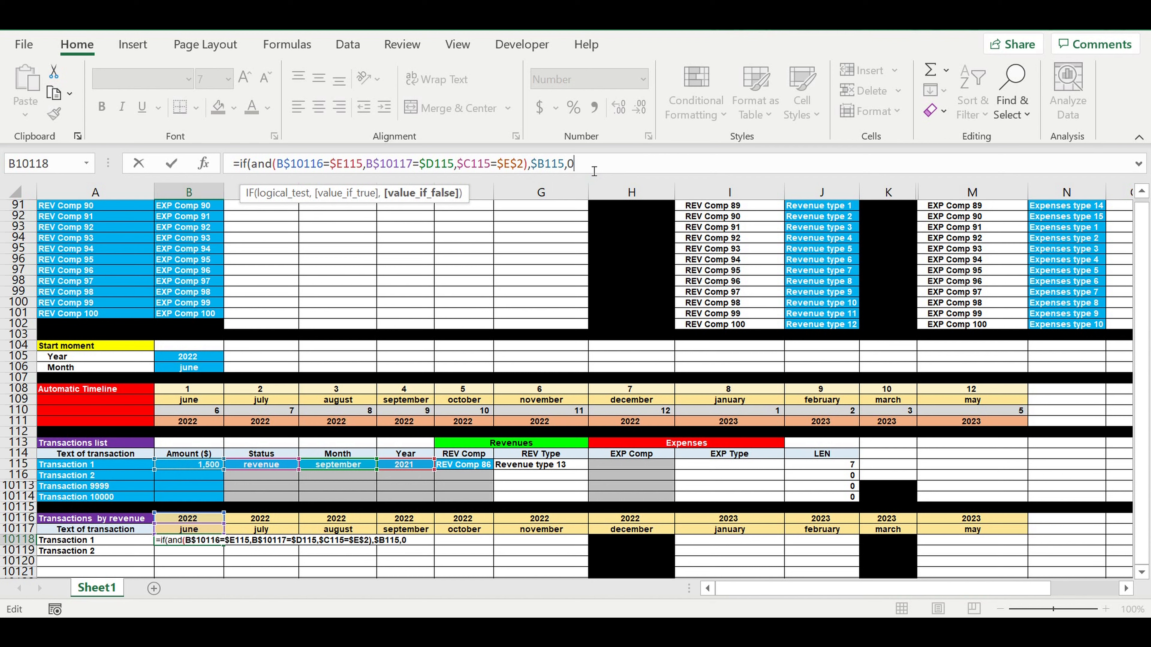
{"action": "type", "text": ")"}
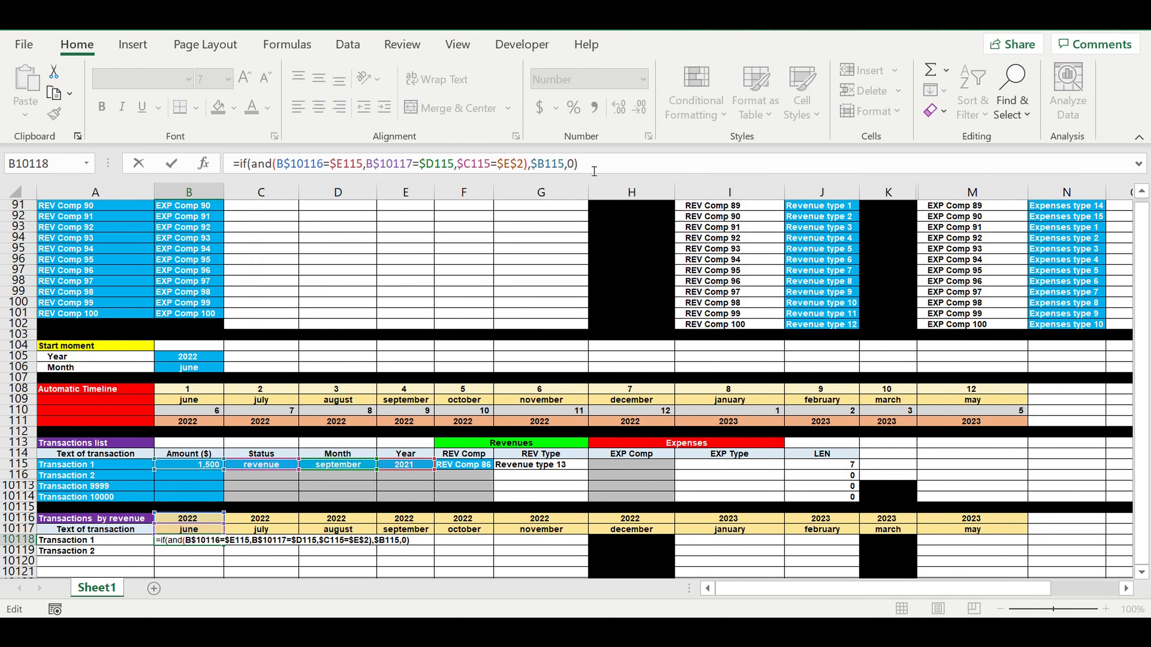
{"action": "key", "text": "Return"}
- Fill the B10118 formula across through column M and down the transaction rows below
{"action": "scroll", "coordinate": [211, 489], "scroll_direction": "down", "scroll_amount": 2}
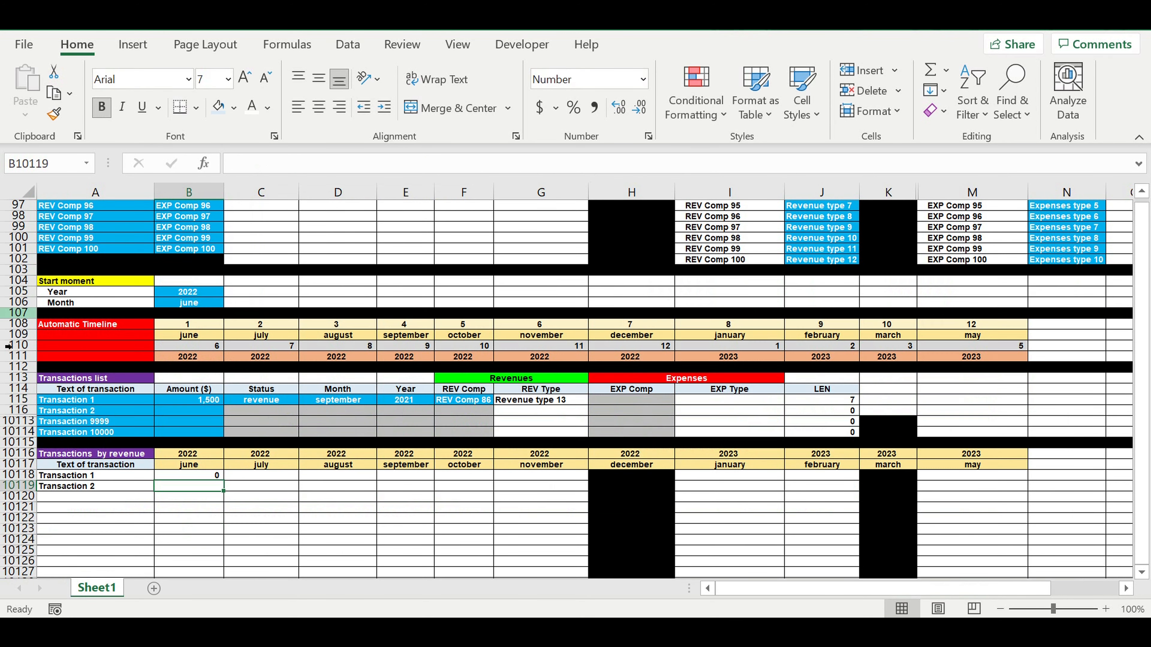
{"action": "left_click", "coordinate": [206, 476]}
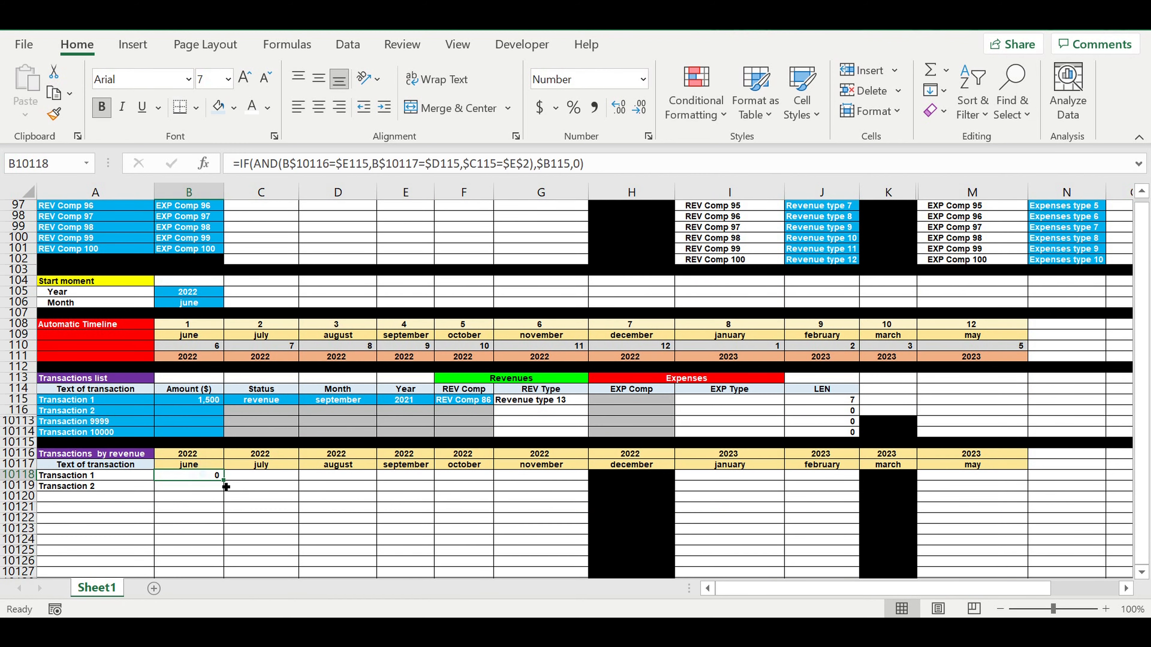
{"action": "left_click_drag", "start_coordinate": [224, 479], "coordinate": [970, 485]}
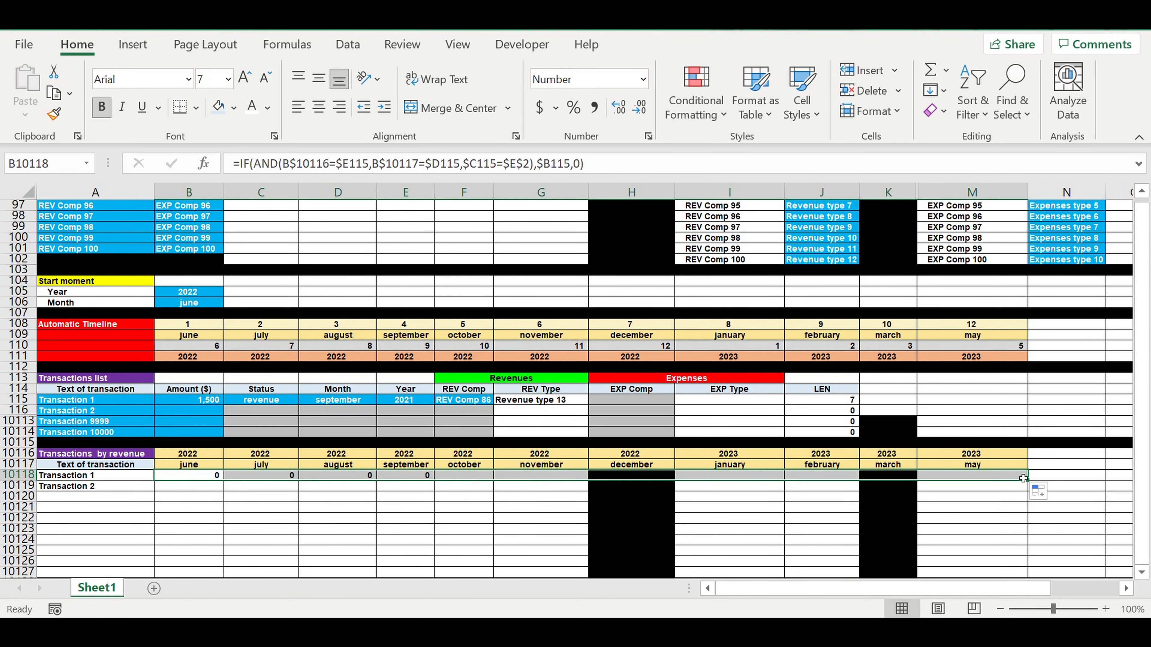
{"action": "scroll", "coordinate": [1033, 421], "scroll_direction": "down", "scroll_amount": 2}
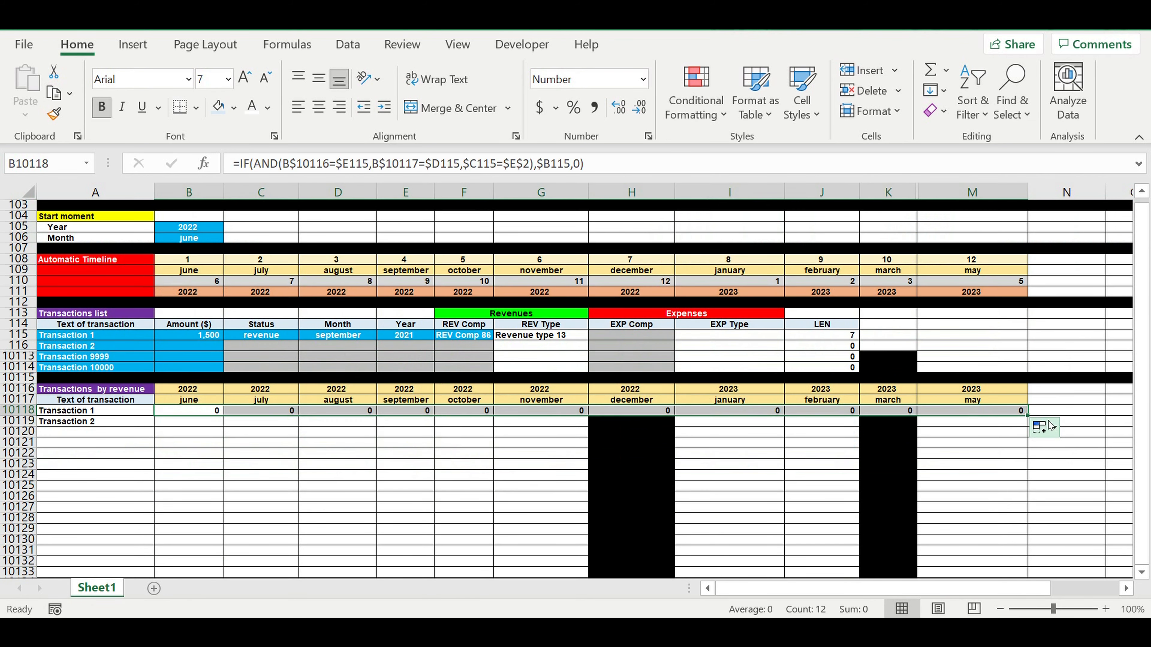
{"action": "left_click_drag", "start_coordinate": [1028, 415], "coordinate": [97, 453]}
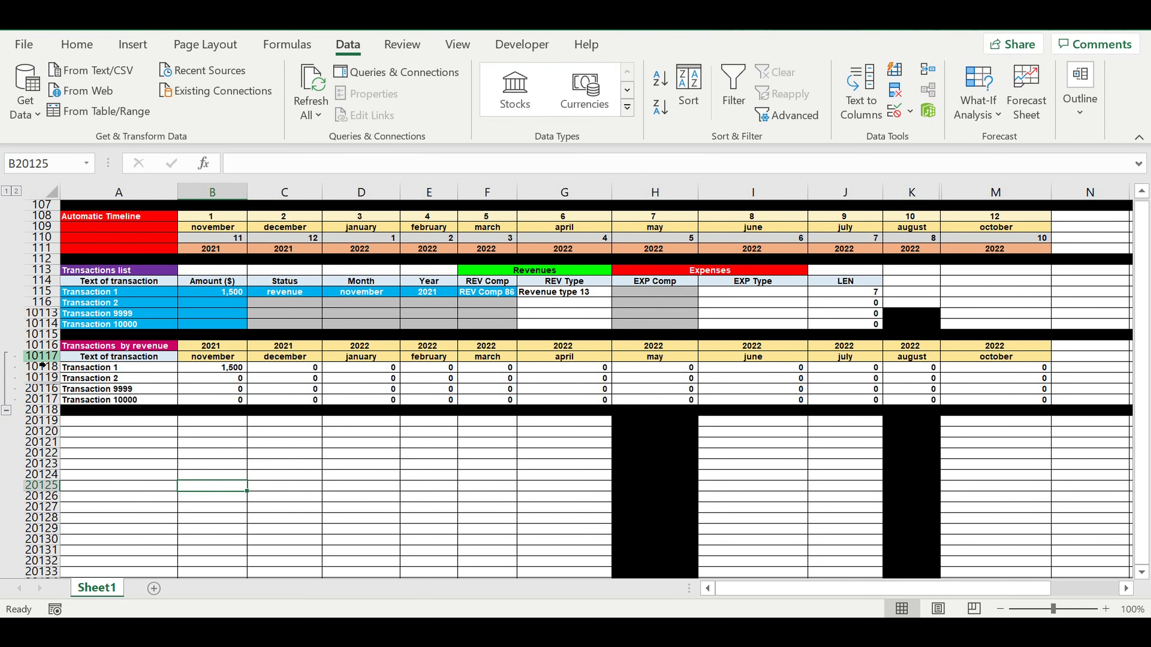
- Switch the Transaction 1 month in D115 to december and check the december cell in the revenue section
{"action": "left_click", "coordinate": [93, 346]}
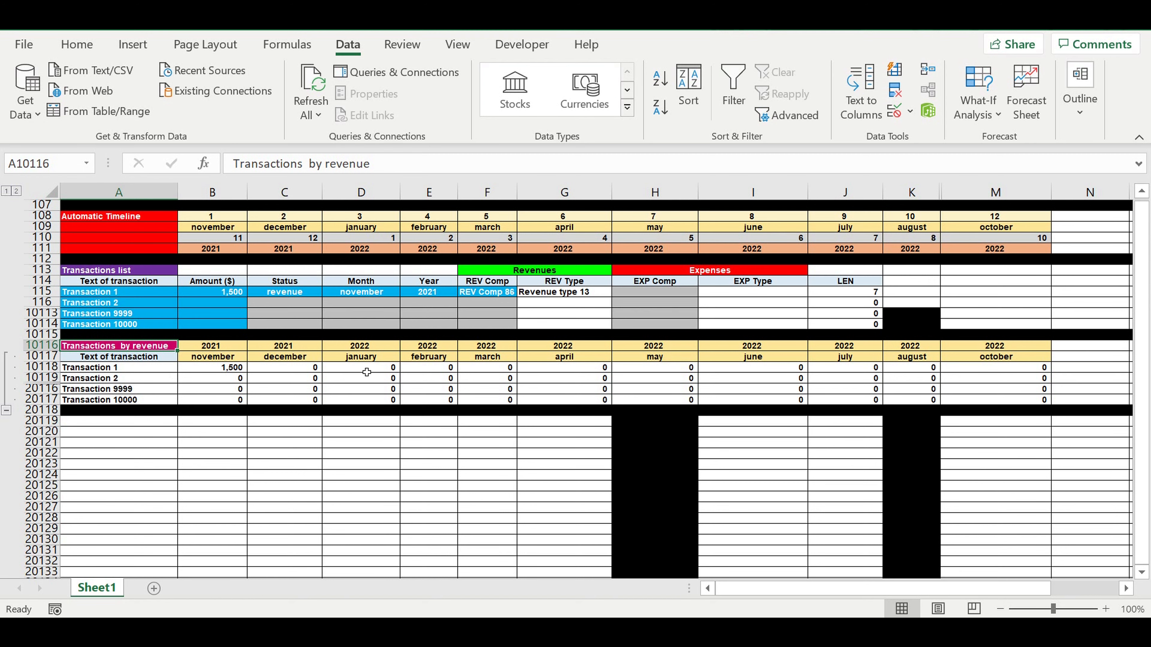
{"action": "left_click", "coordinate": [365, 291]}
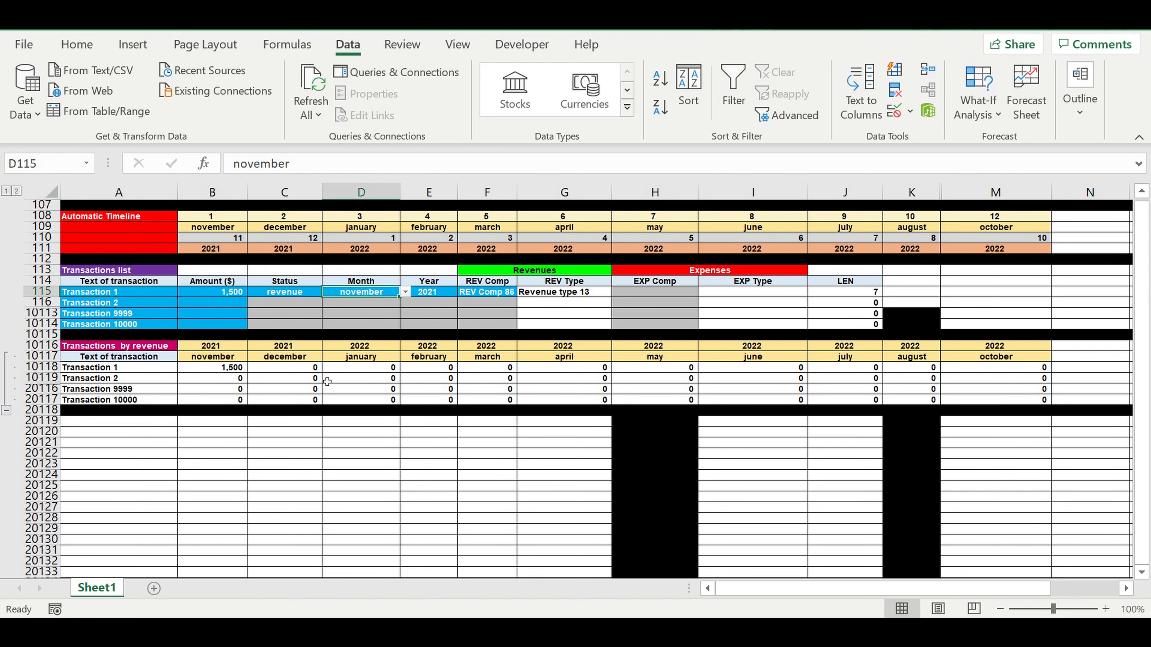
{"action": "left_click", "coordinate": [406, 292]}
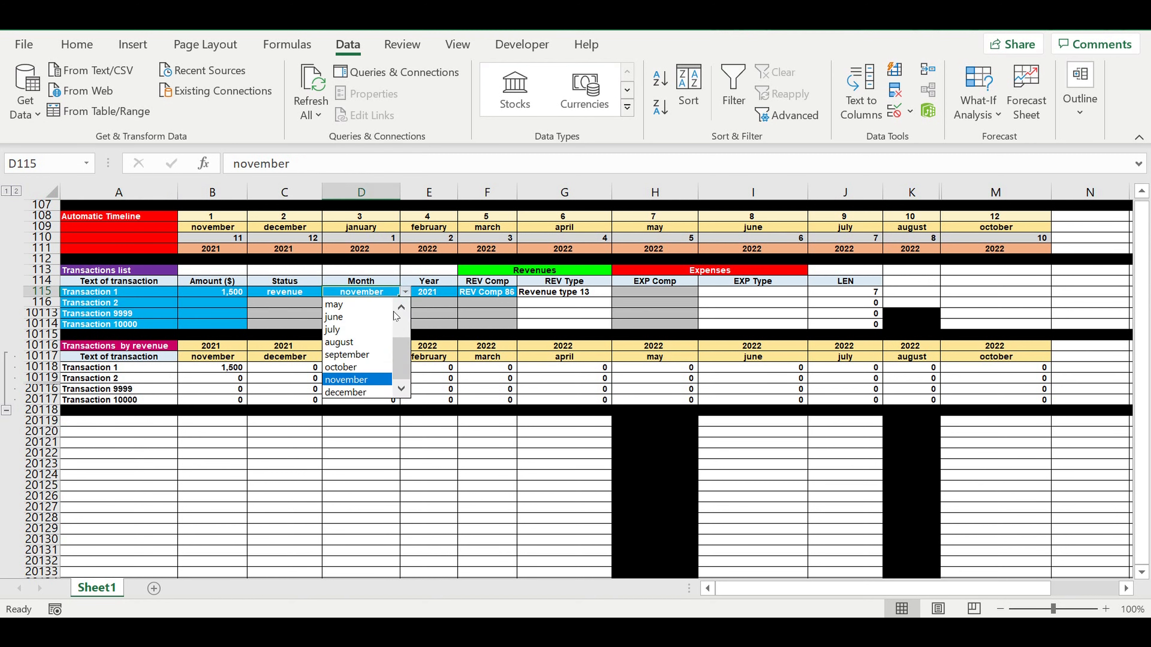
{"action": "left_click", "coordinate": [347, 392]}
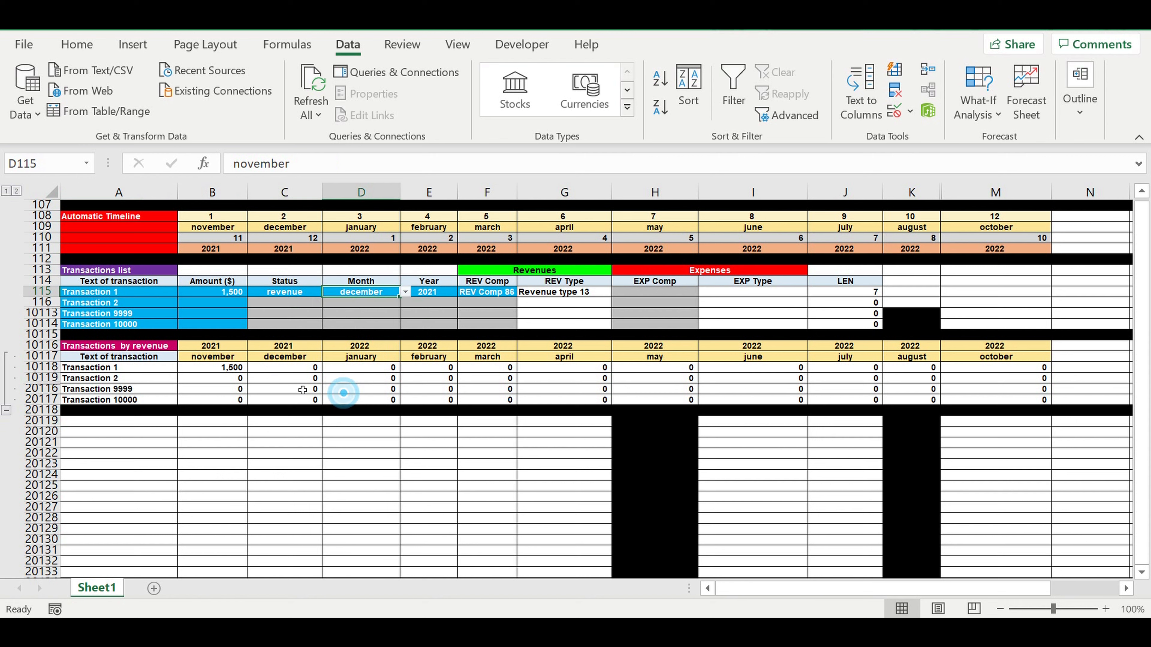
{"action": "left_click", "coordinate": [312, 370]}
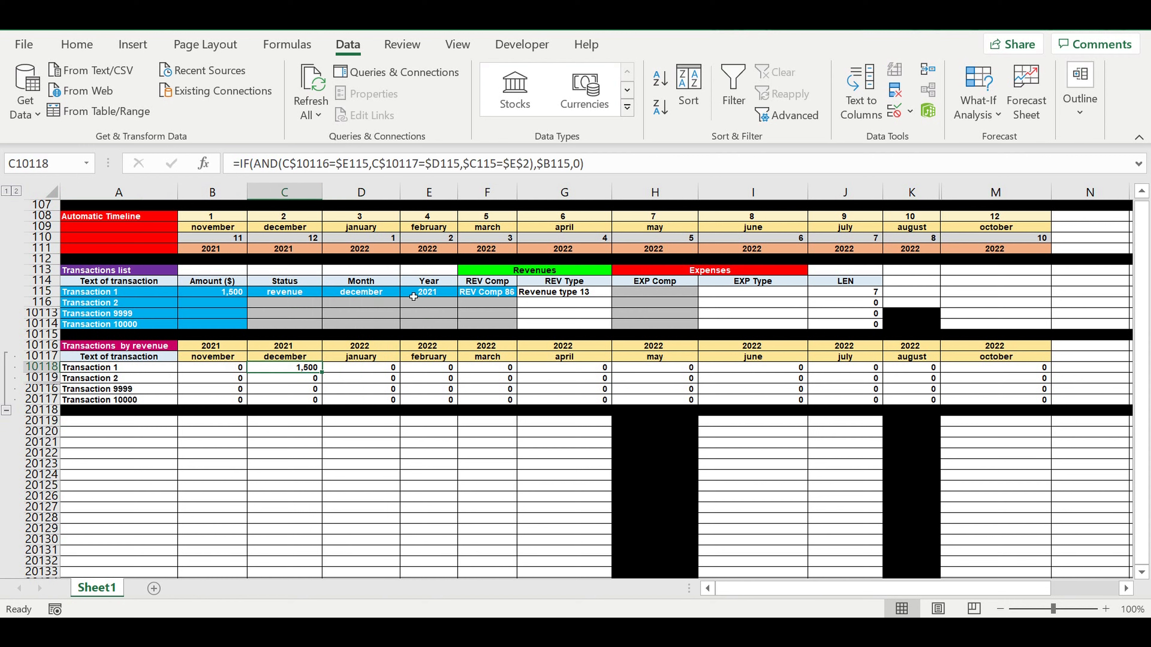
- Set the Transaction 1 month in D115 back to november
{"action": "left_click", "coordinate": [378, 294]}
{"action": "left_click", "coordinate": [405, 293]}
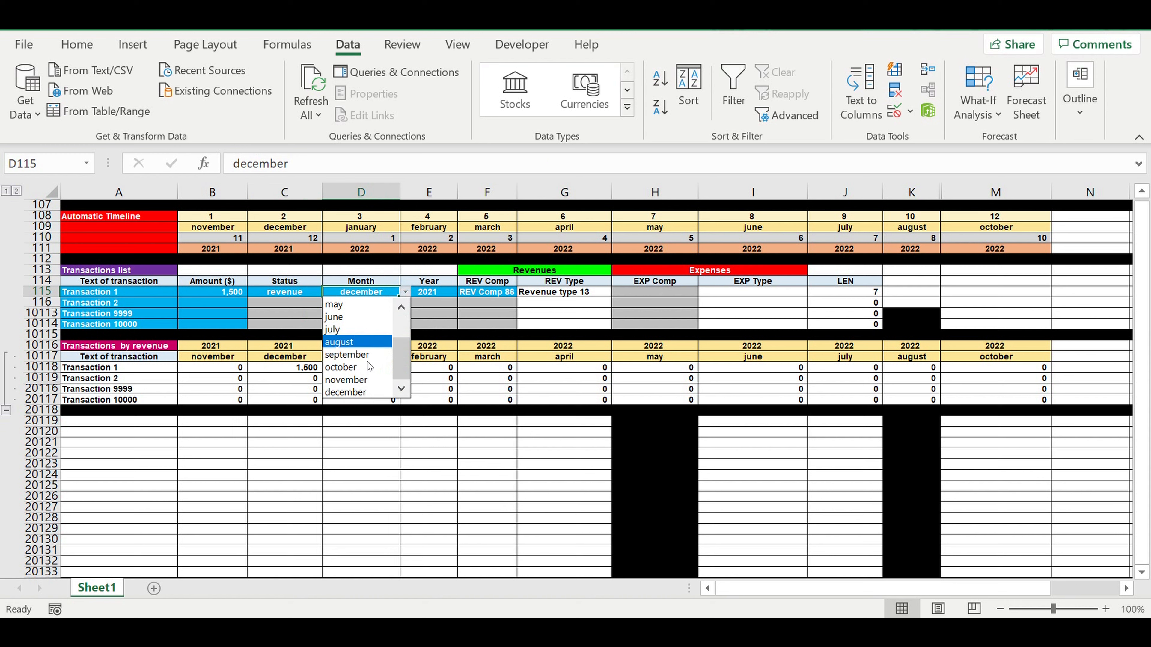
{"action": "left_click", "coordinate": [349, 380]}
{"action": "left_click", "coordinate": [387, 391]}
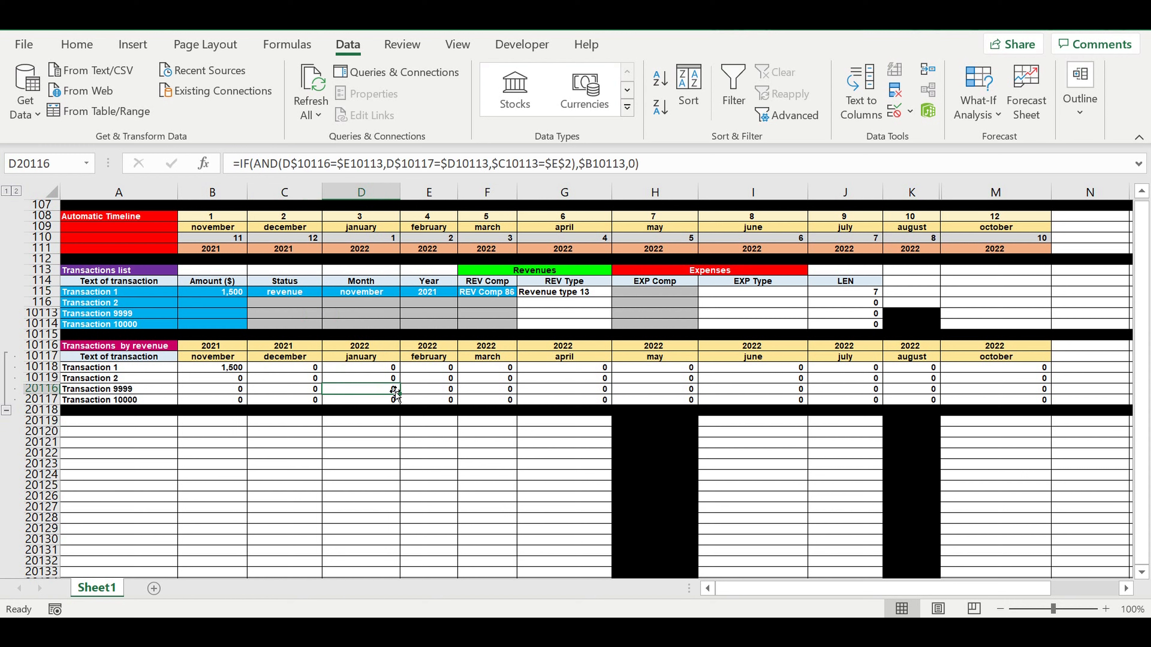
{"action": "left_click", "coordinate": [392, 381]}
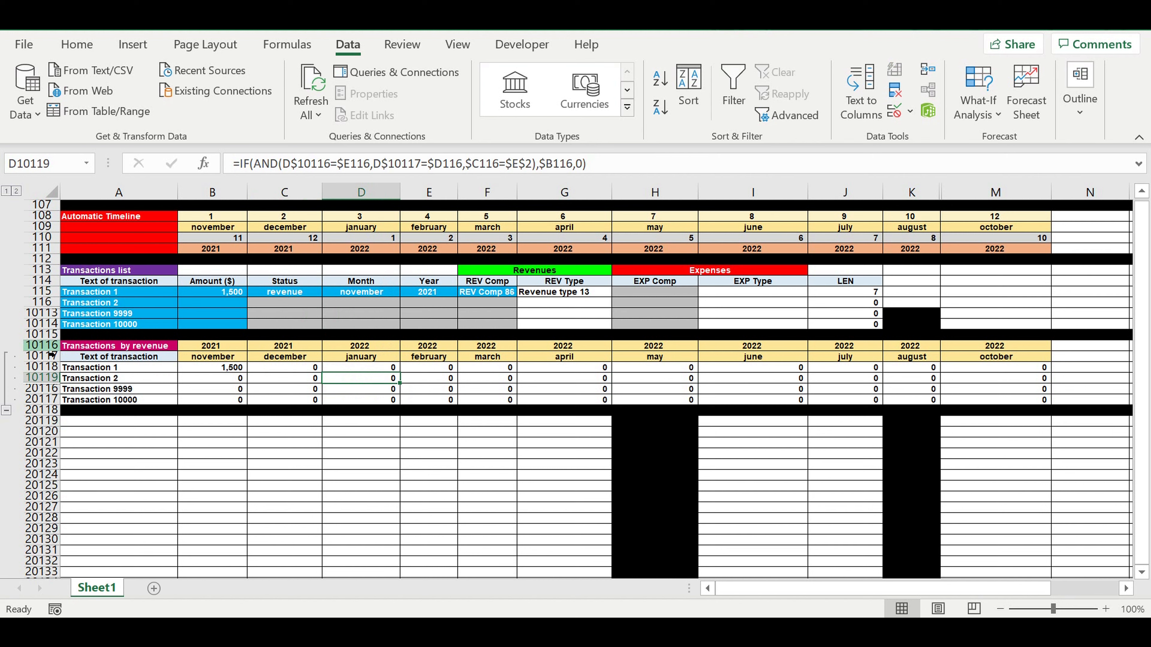
- Copy the whole "Transactions by revenue" block, rows 10116 to 20118, and paste it directly below at A20119
{"action": "left_click", "coordinate": [107, 347]}
{"action": "left_click_drag", "start_coordinate": [45, 347], "coordinate": [85, 413]}
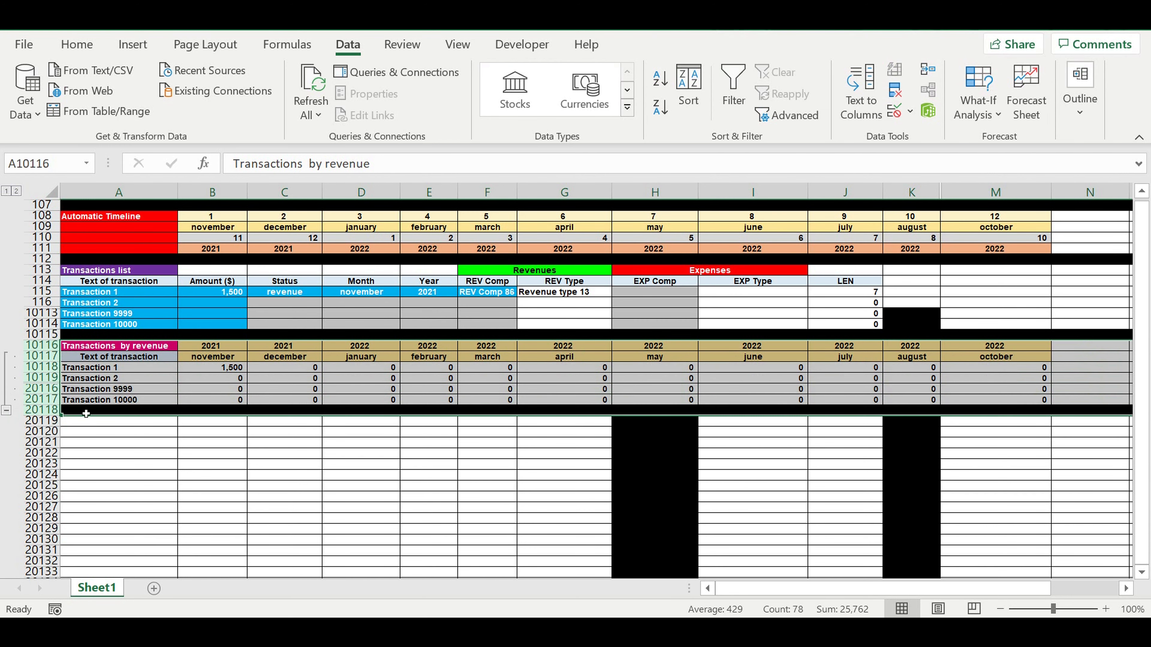
{"action": "key", "text": "ctrl+c"}
{"action": "left_click", "coordinate": [109, 422]}
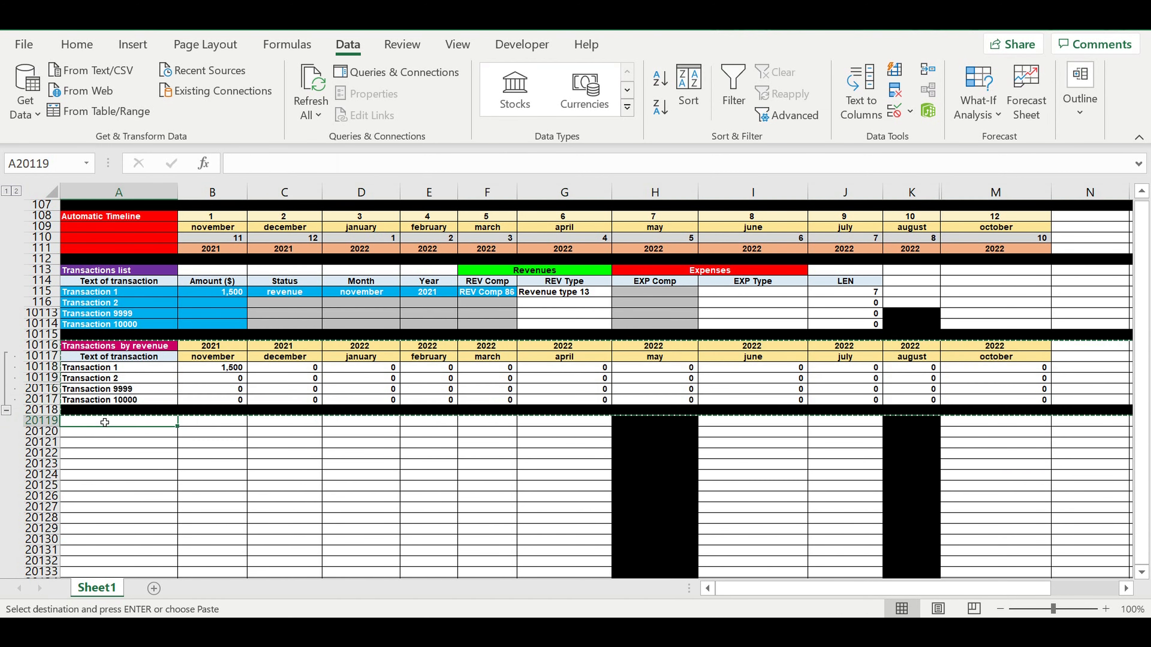
{"action": "key", "text": "ctrl+v"}
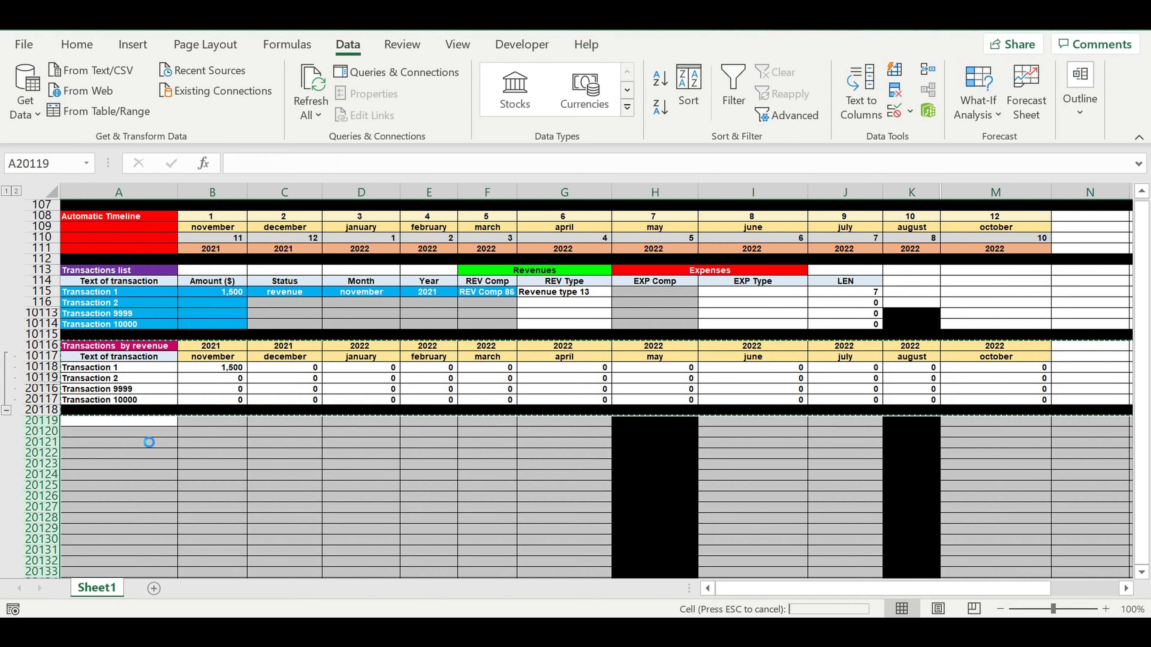
- Link the copied block's headers with =B10116 in B20119 and =B10117 in B20120, and fill both rows across through column M
{"action": "left_click", "coordinate": [214, 423]}
{"action": "type", "text": "="}
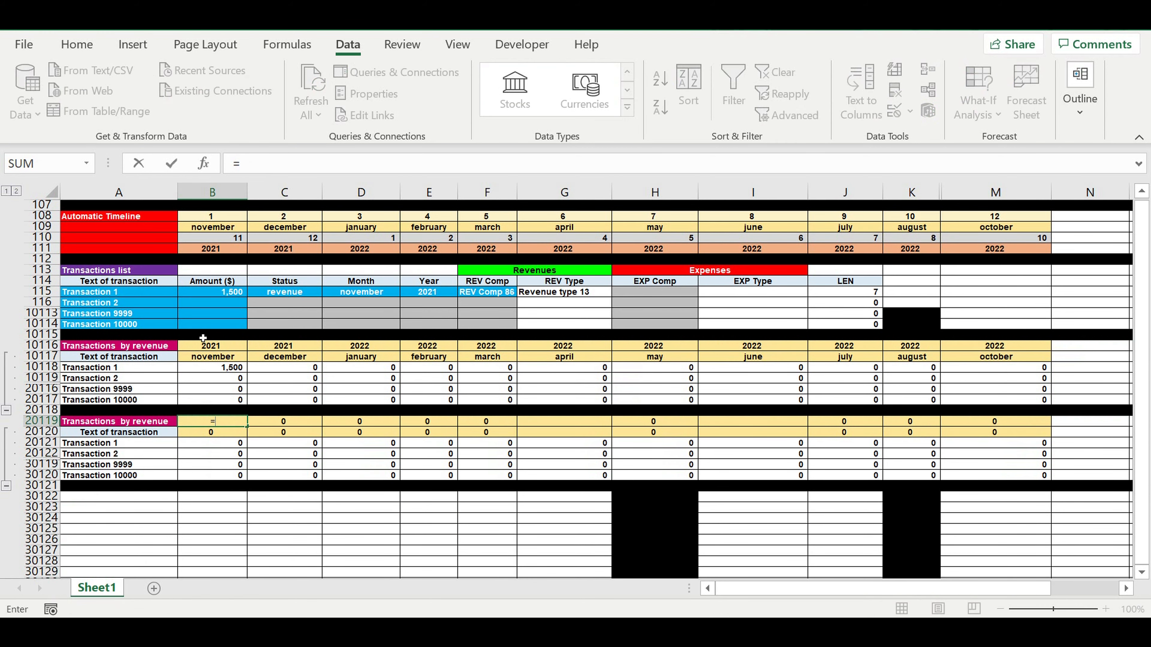
{"action": "left_click", "coordinate": [201, 350]}
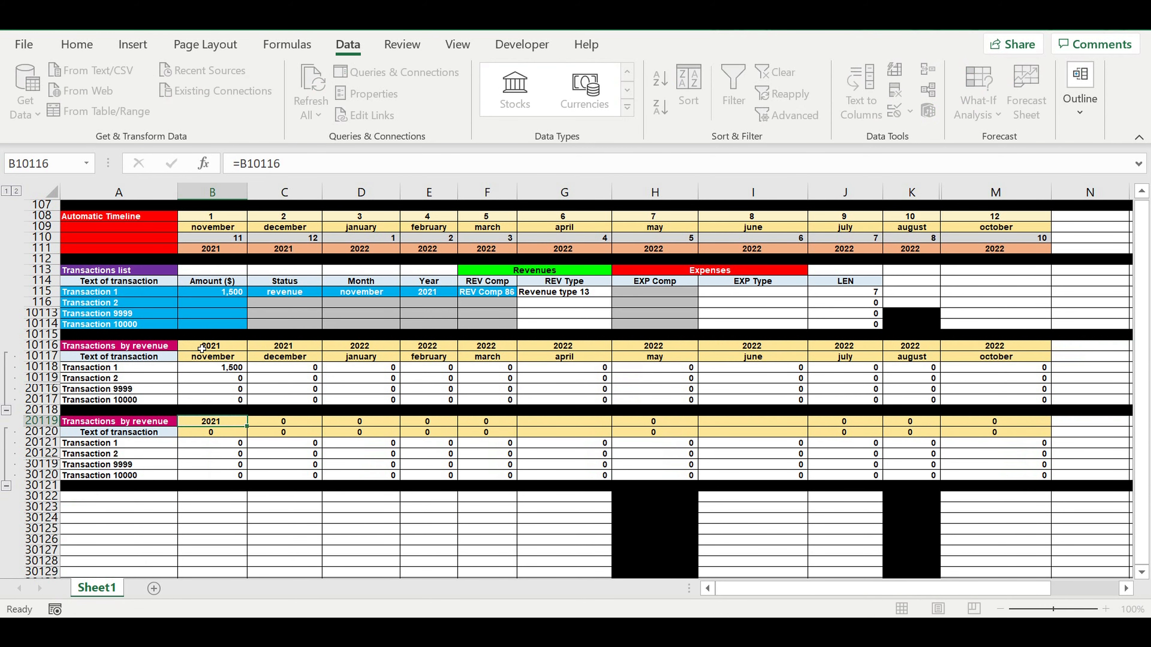
{"action": "key", "text": "Return"}
{"action": "type", "text": "="}
{"action": "left_click", "coordinate": [206, 356]}
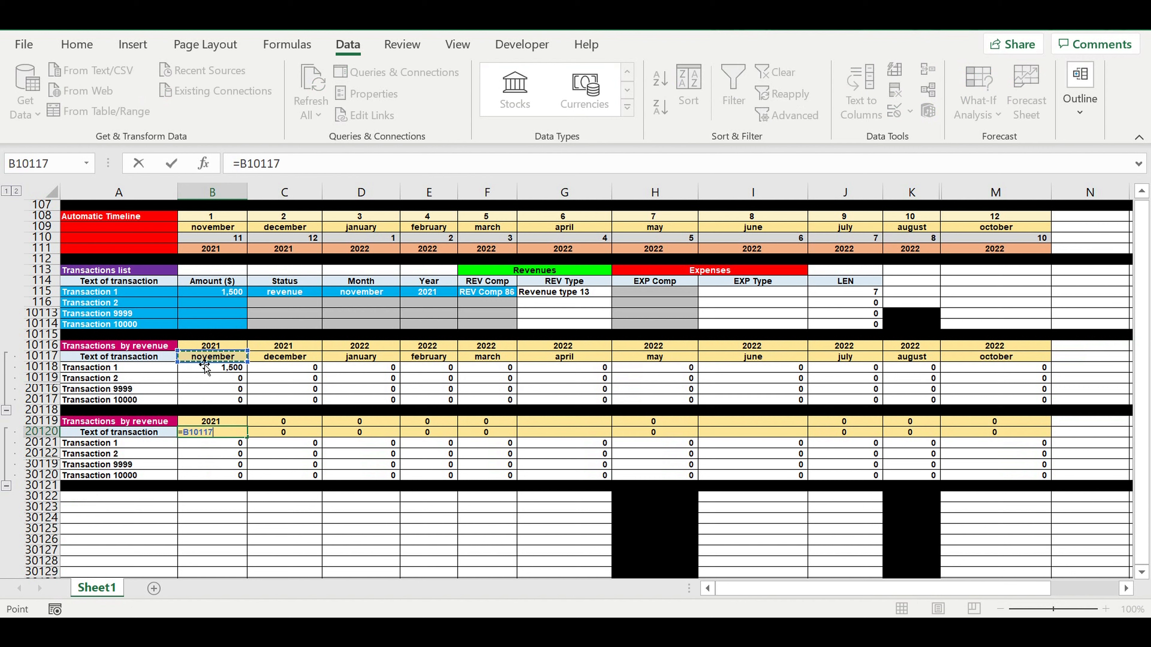
{"action": "key", "text": "Return"}
{"action": "left_click_drag", "start_coordinate": [211, 421], "coordinate": [1020, 431]}
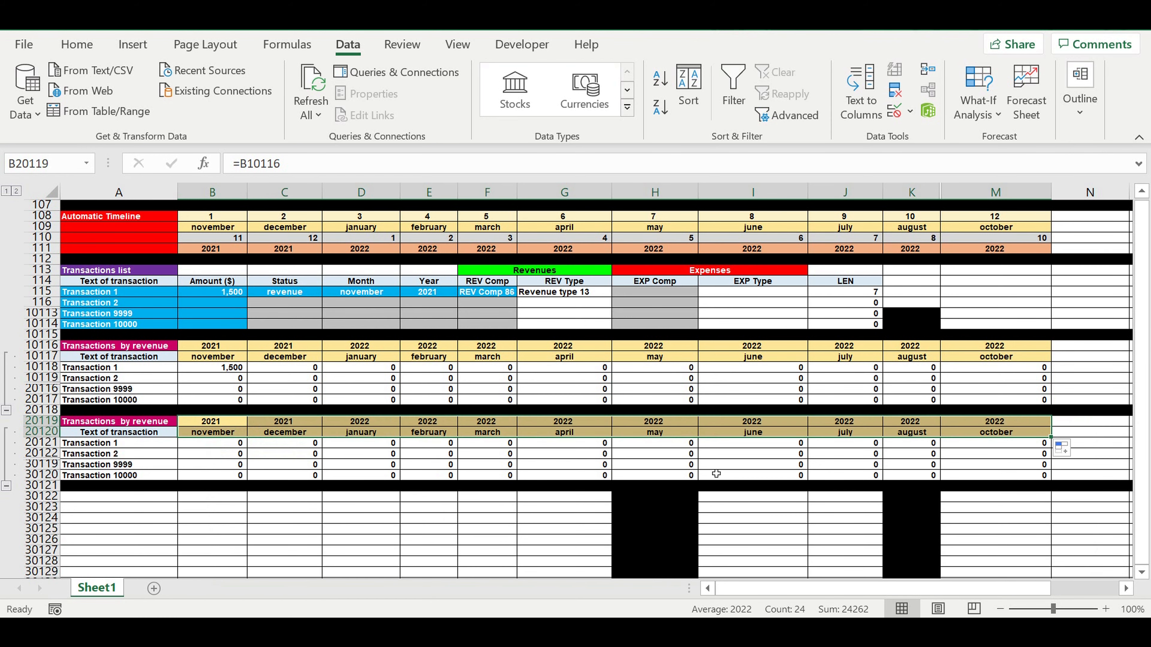
{"action": "left_click", "coordinate": [718, 467]}
- Change the copied block's title in A20119 to "Transactions by expenses"
{"action": "left_click", "coordinate": [117, 423]}
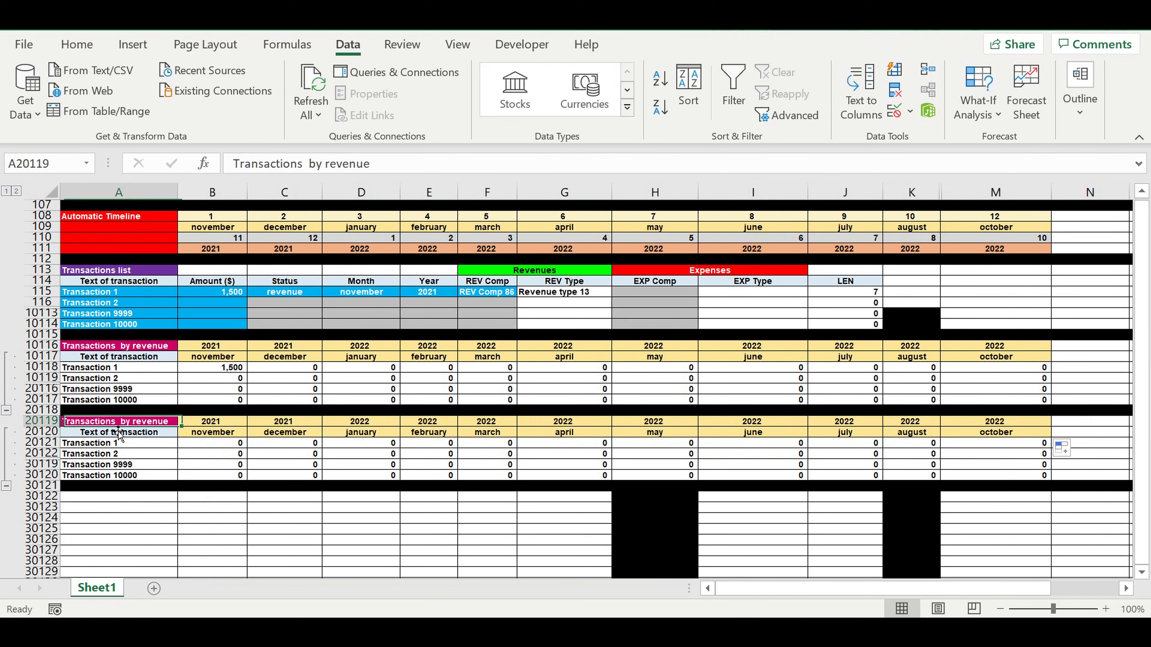
{"action": "double_click", "coordinate": [332, 169]}
{"action": "type", "text": "expenses"}
{"action": "key", "text": "Return"}
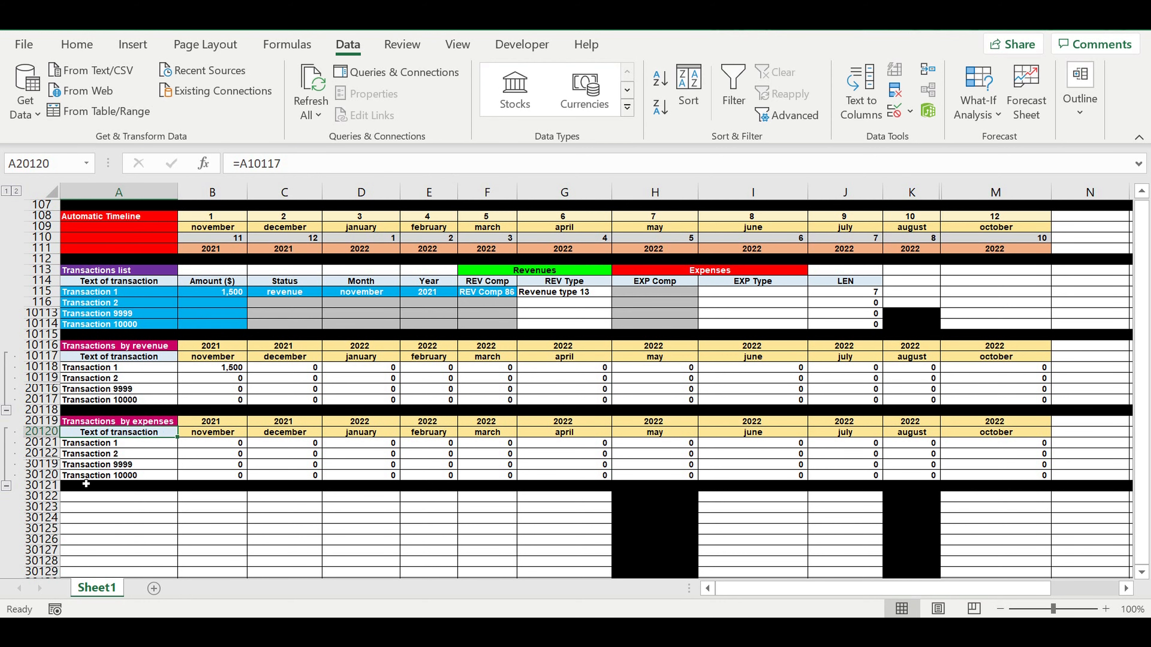
- Give the "Transactions by expenses" title cell A20119 a dark orange fill
{"action": "left_click", "coordinate": [107, 446]}
{"action": "left_click", "coordinate": [106, 423]}
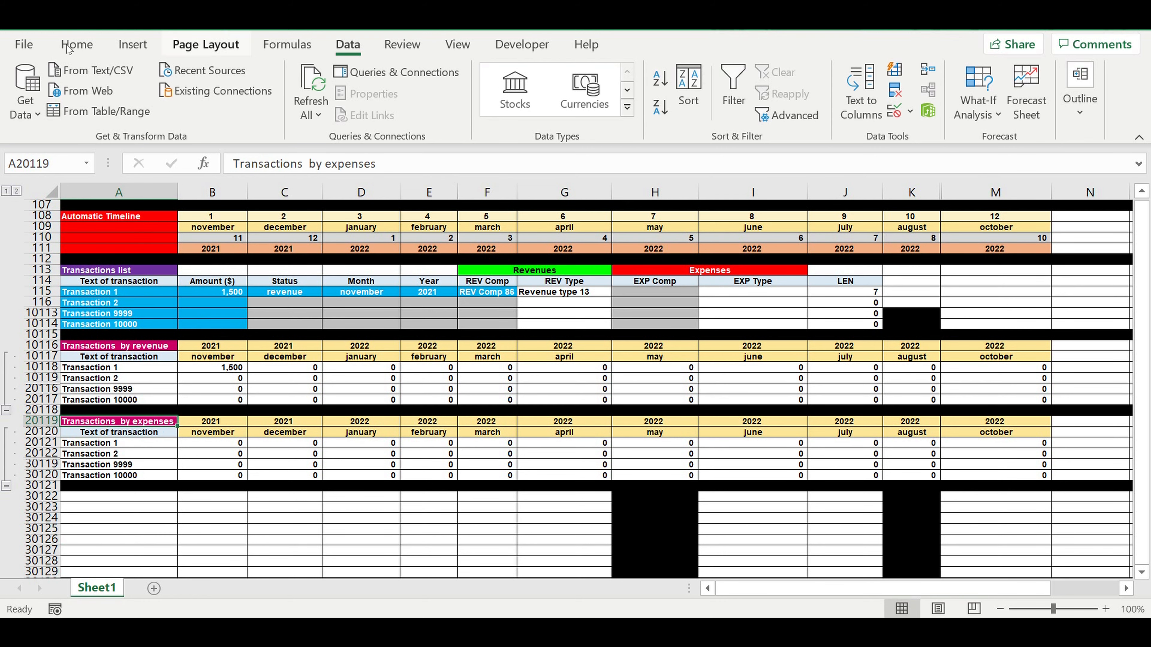
{"action": "left_click", "coordinate": [77, 45]}
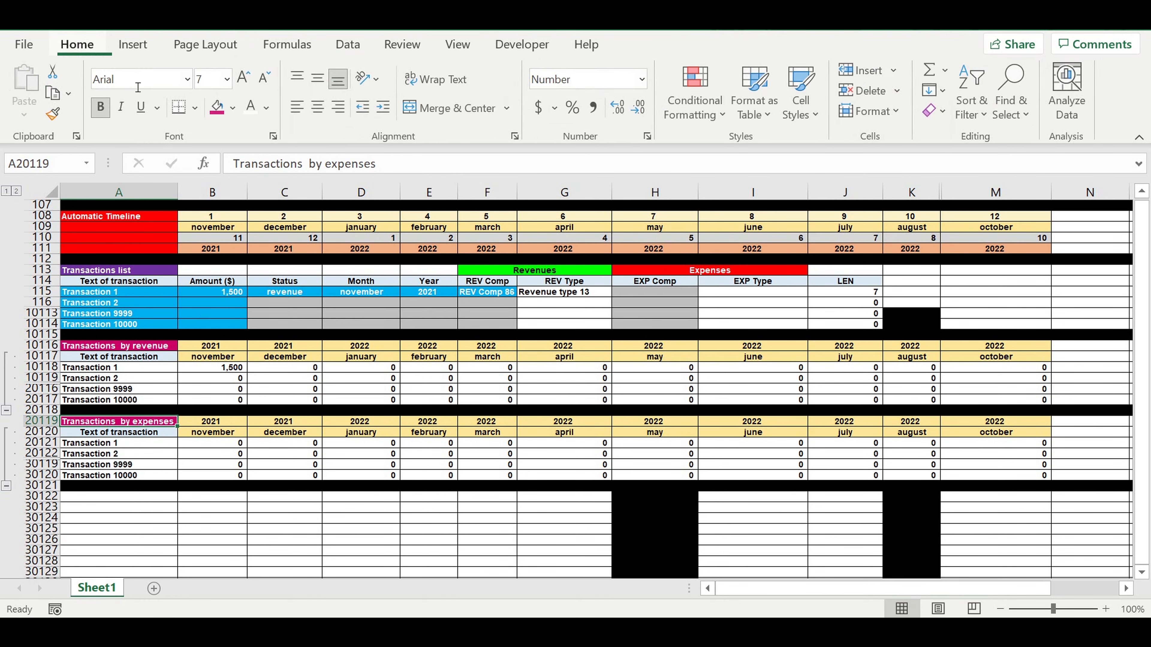
{"action": "left_click", "coordinate": [234, 108]}
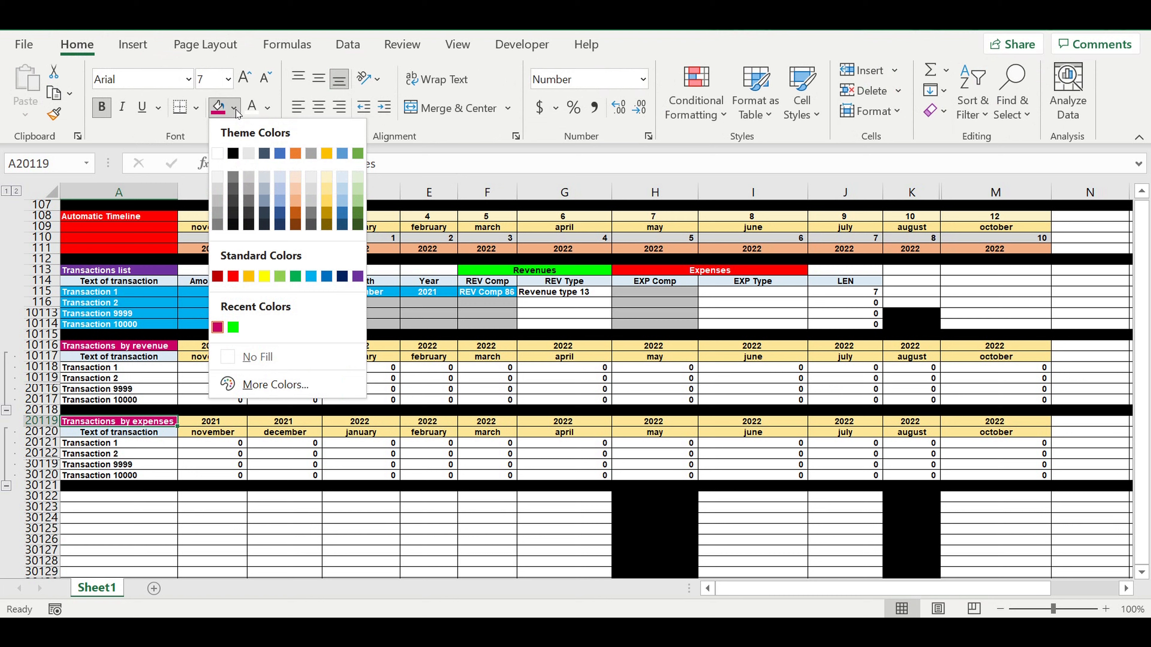
{"action": "left_click", "coordinate": [298, 214]}
{"action": "left_click", "coordinate": [376, 453]}
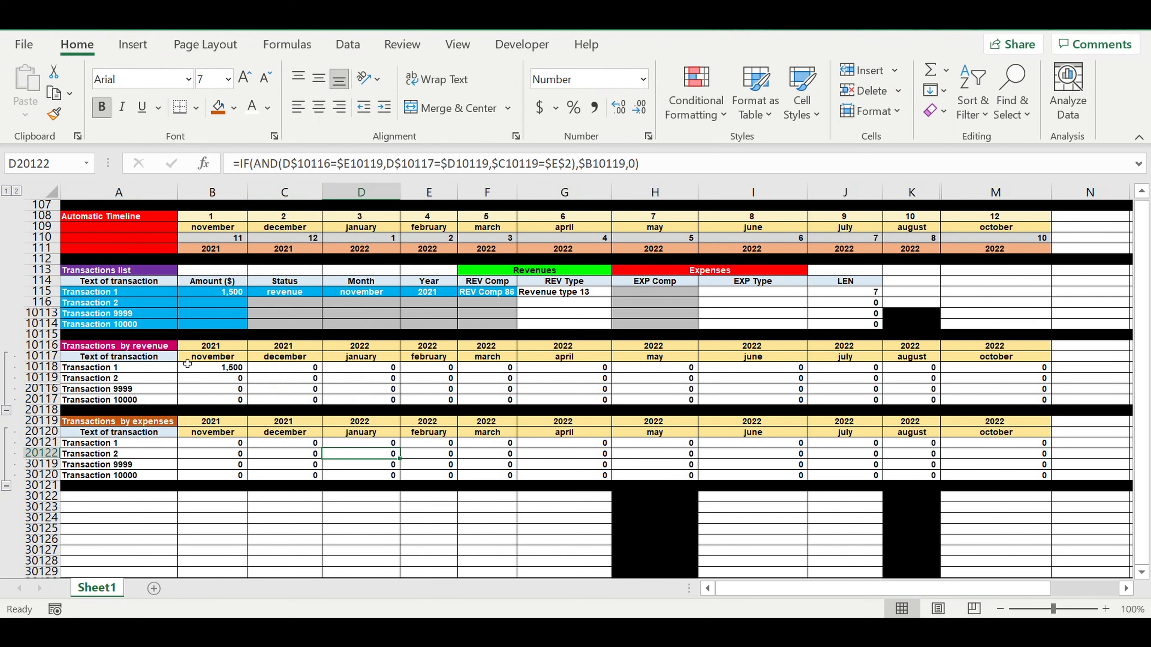
- Replace the formula in B20121 with an exact copy of the B10118 formula text, keeping its row 115 references
{"action": "left_click", "coordinate": [215, 371]}
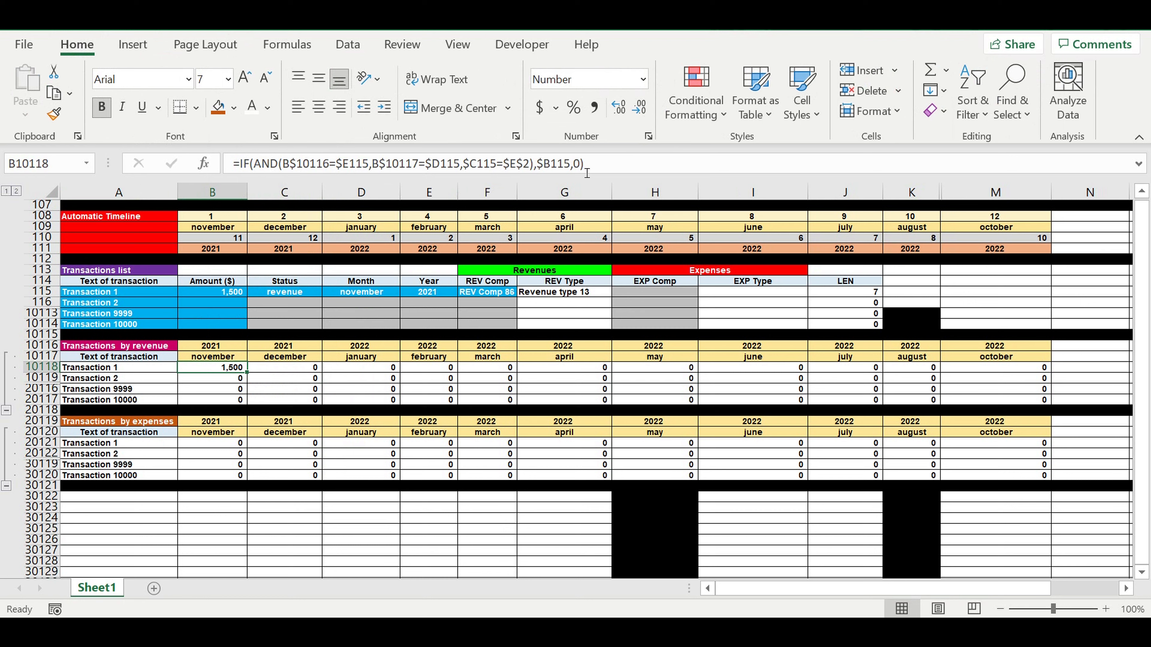
{"action": "left_click", "coordinate": [598, 164]}
{"action": "left_click_drag", "start_coordinate": [596, 163], "coordinate": [120, 156]}
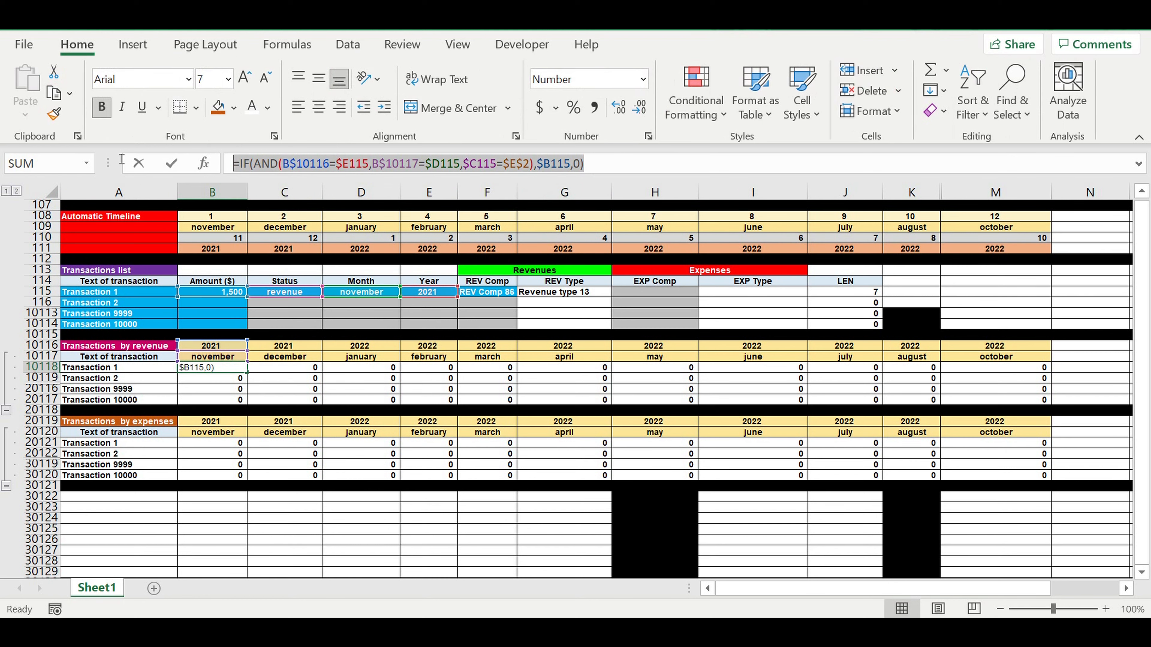
{"action": "key", "text": "ctrl+c"}
{"action": "key", "text": "Escape"}
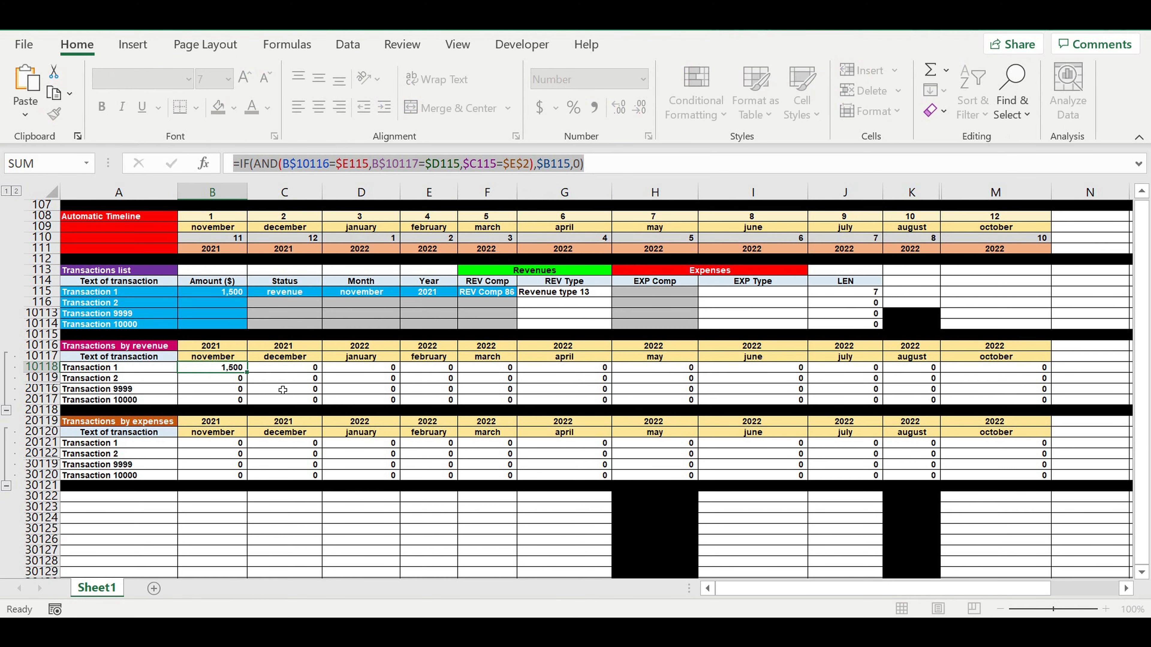
{"action": "left_click", "coordinate": [208, 445]}
{"action": "left_click_drag", "start_coordinate": [657, 164], "coordinate": [2, 168]}
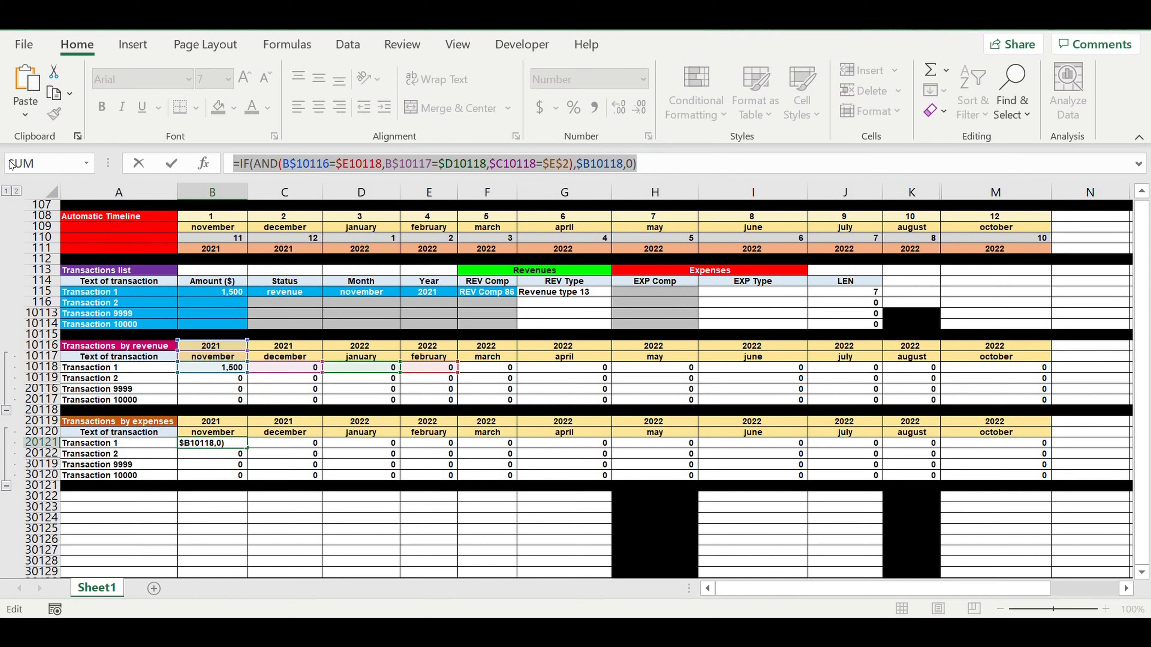
{"action": "key", "text": "ctrl+v"}
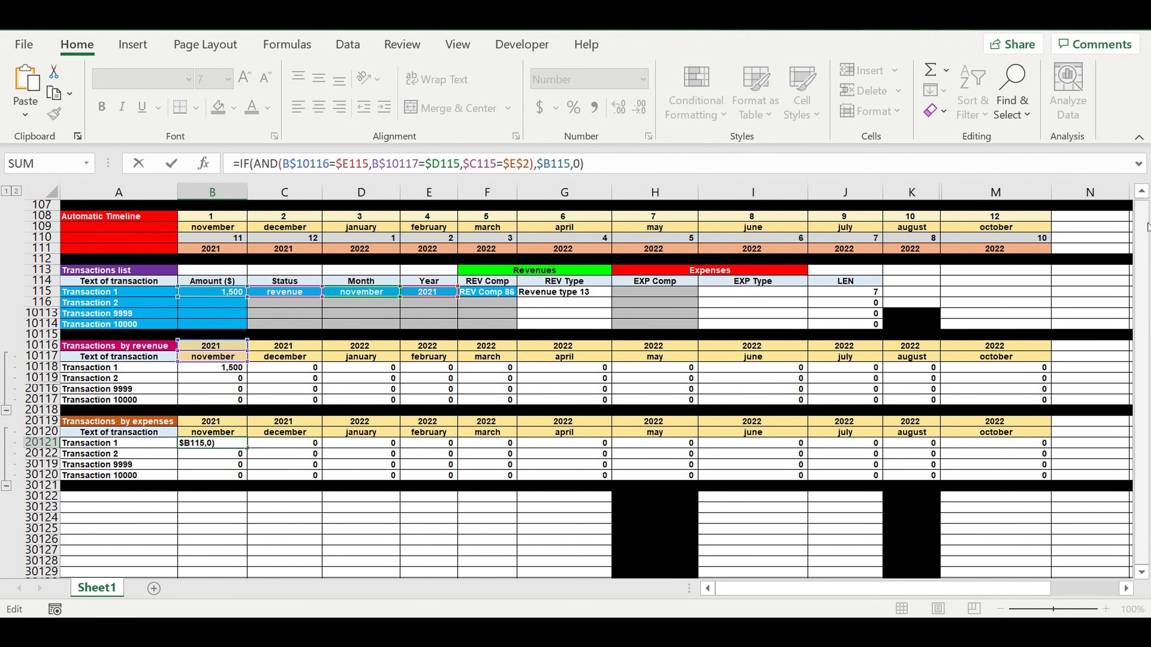
- Change the status reference in the B20121 formula to $E$3, the "expense" entry, and confirm the formula
{"action": "left_click_drag", "start_coordinate": [1145, 225], "coordinate": [1142, 196]}
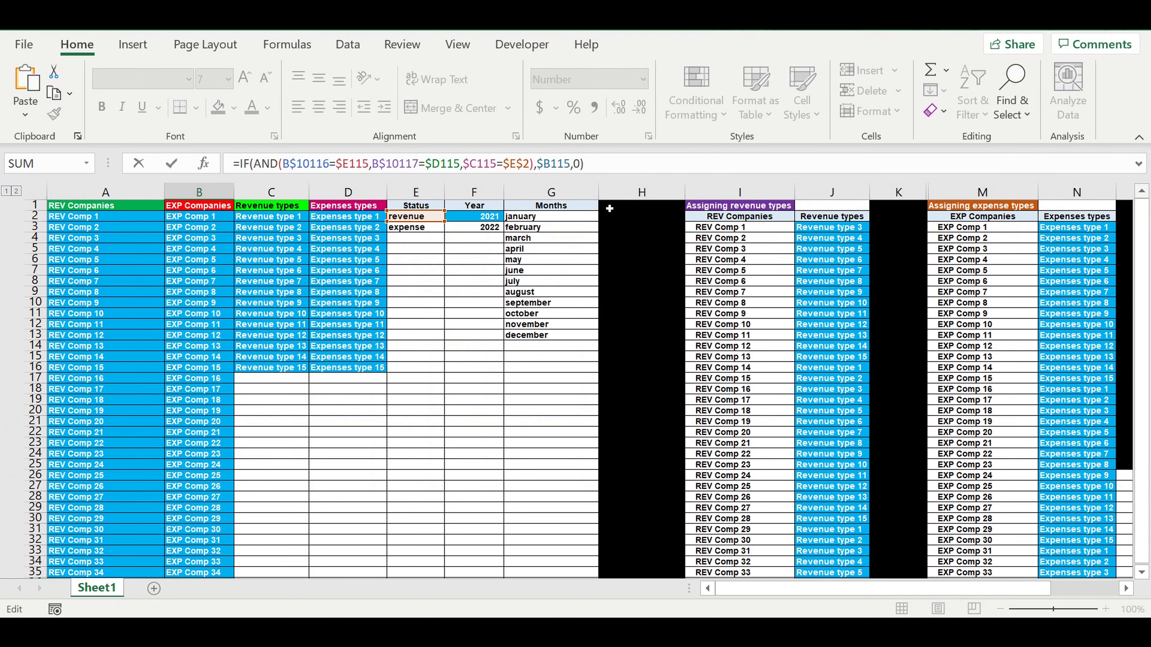
{"action": "left_click", "coordinate": [416, 228]}
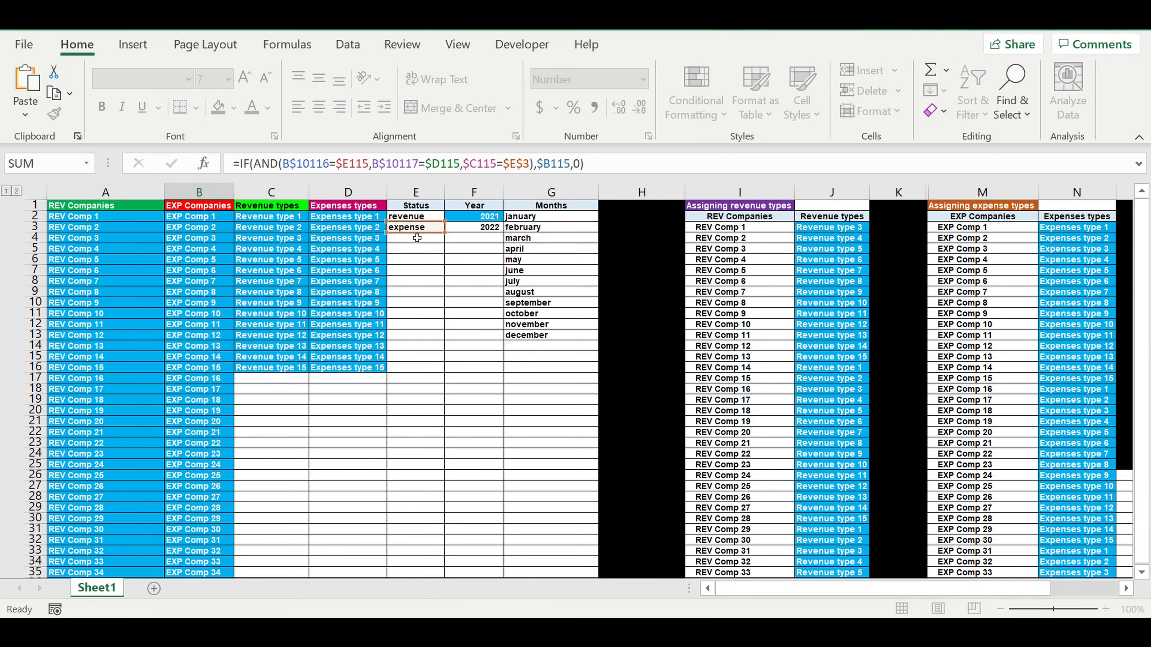
{"action": "key", "text": "Return"}
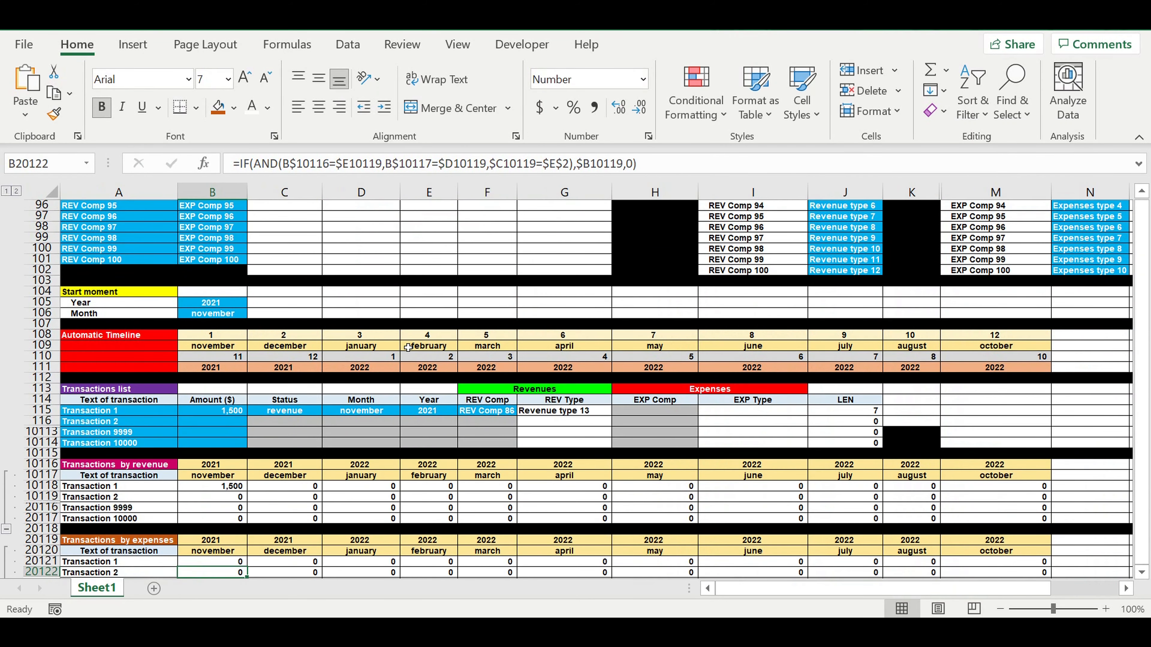
- Fill the B20121 expense formula across the Transaction 1 row through column M
{"action": "scroll", "coordinate": [410, 357], "scroll_direction": "down", "scroll_amount": 3}
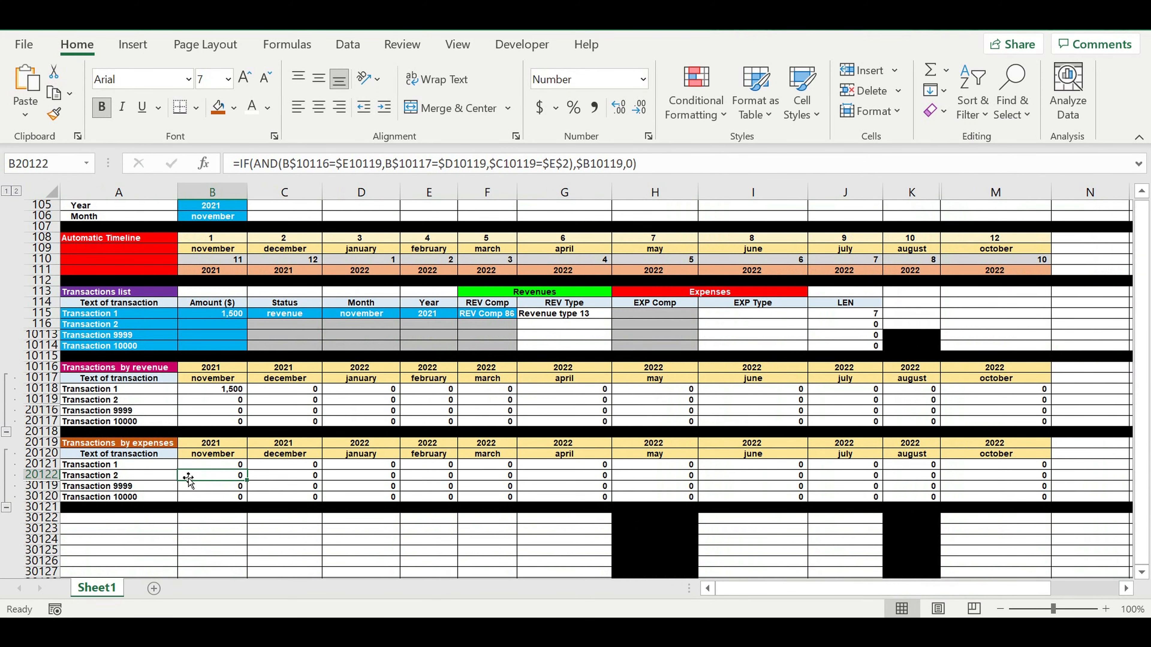
{"action": "left_click", "coordinate": [222, 469]}
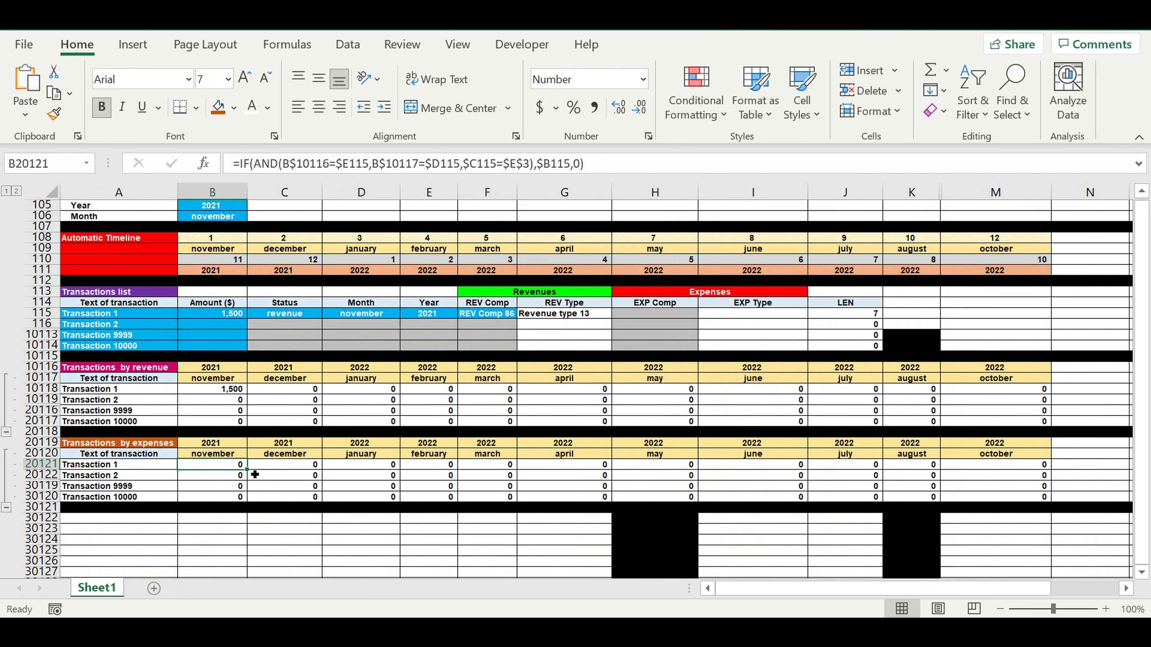
{"action": "left_click_drag", "start_coordinate": [254, 474], "coordinate": [1025, 459]}
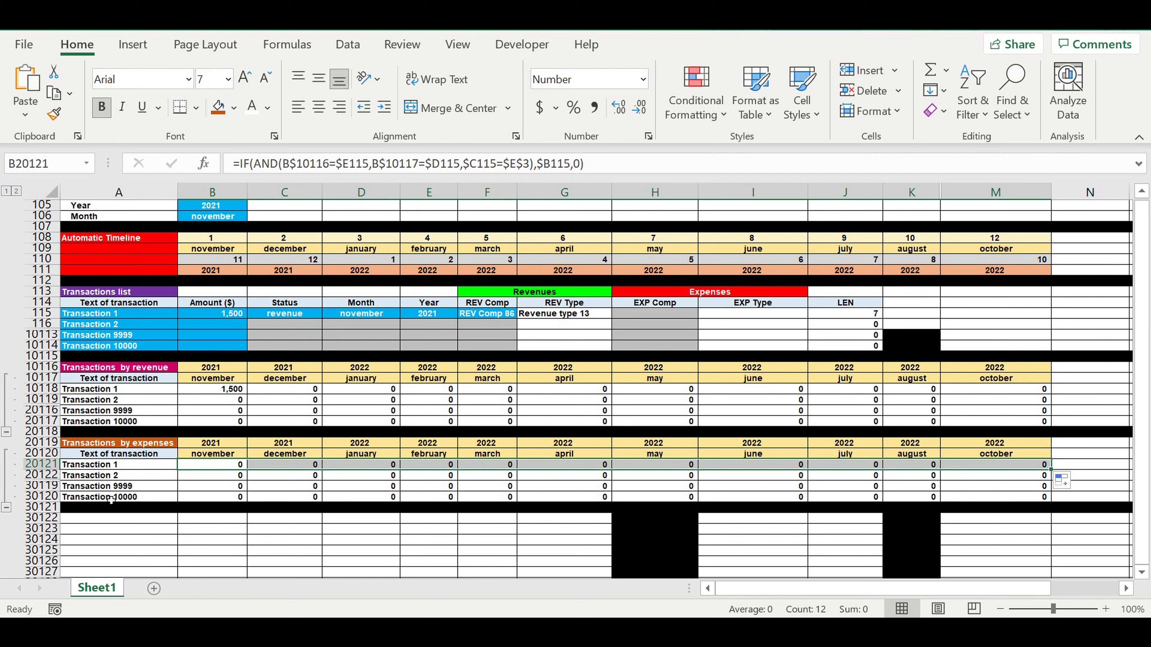
- Set the Transaction 1 status in C115 to expense to test the expenses section
{"action": "left_click", "coordinate": [275, 319]}
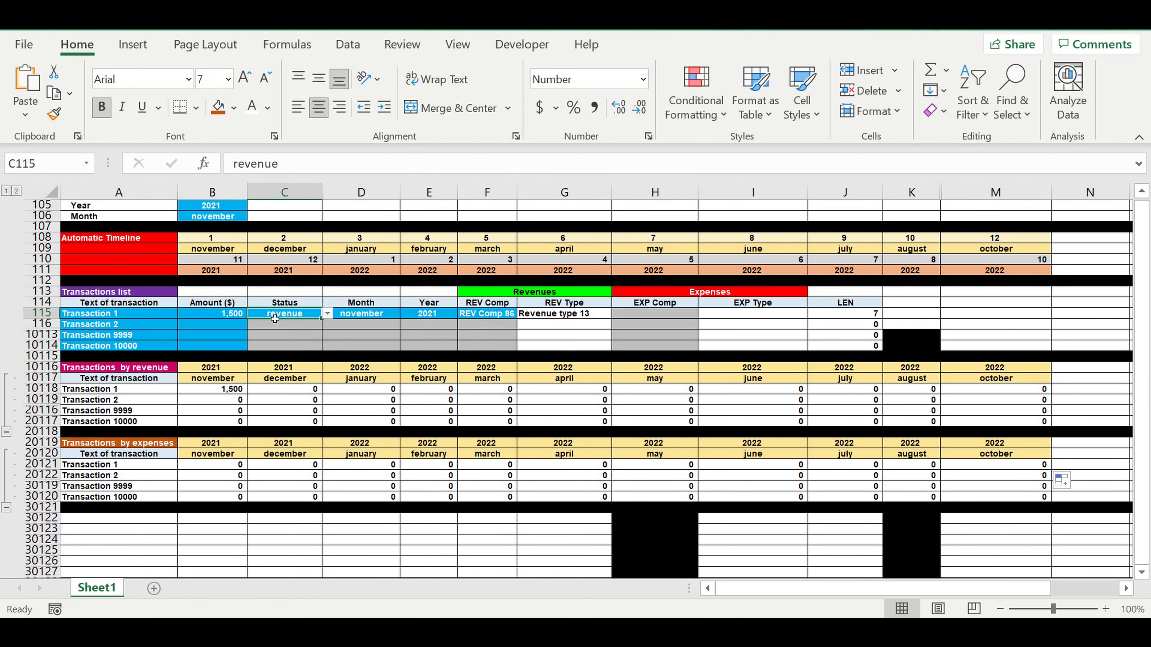
{"action": "left_click", "coordinate": [327, 314]}
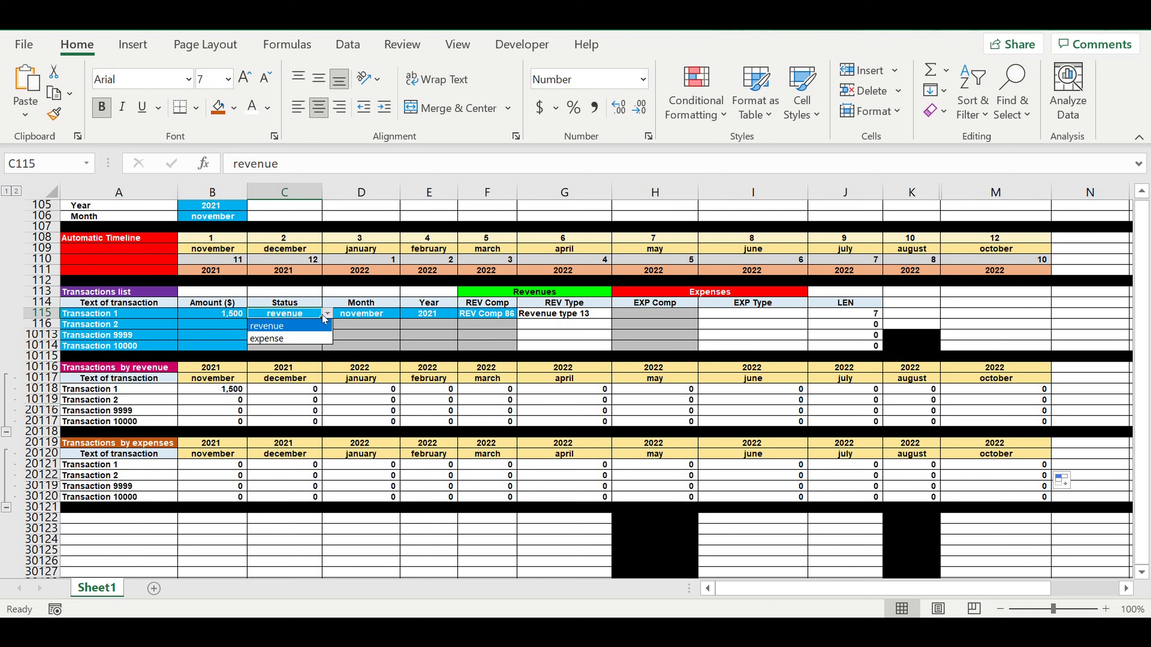
{"action": "left_click", "coordinate": [286, 339]}
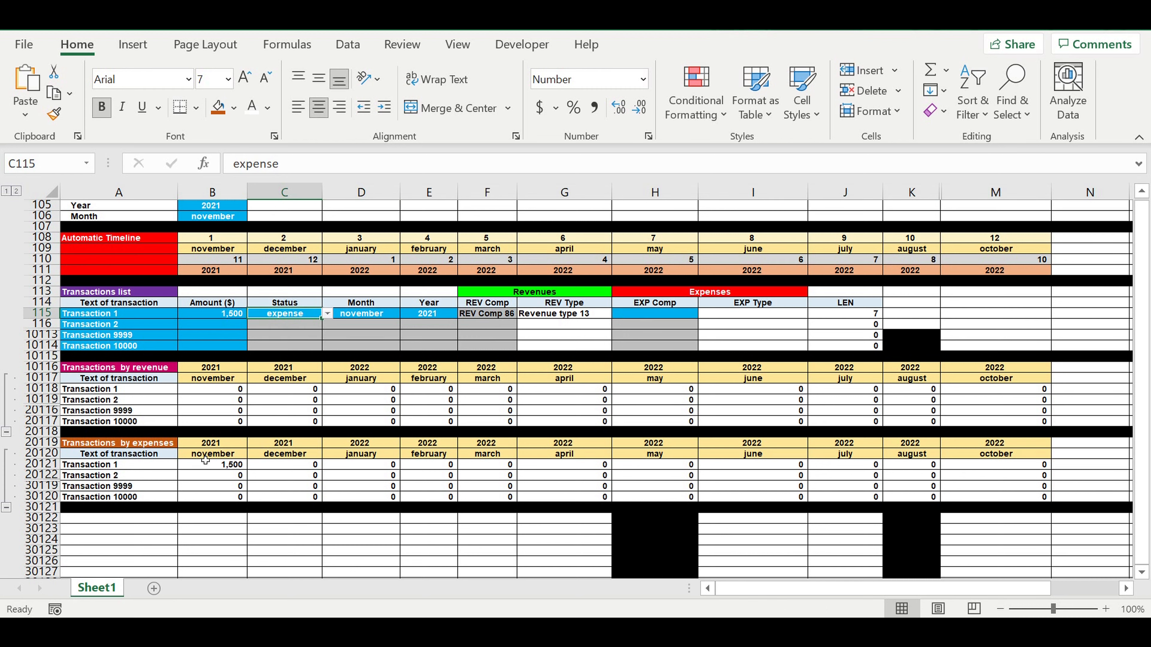
- Assign EXP Comp 7 as the expense company of Transaction 2 in H116
{"action": "left_click", "coordinate": [217, 469]}
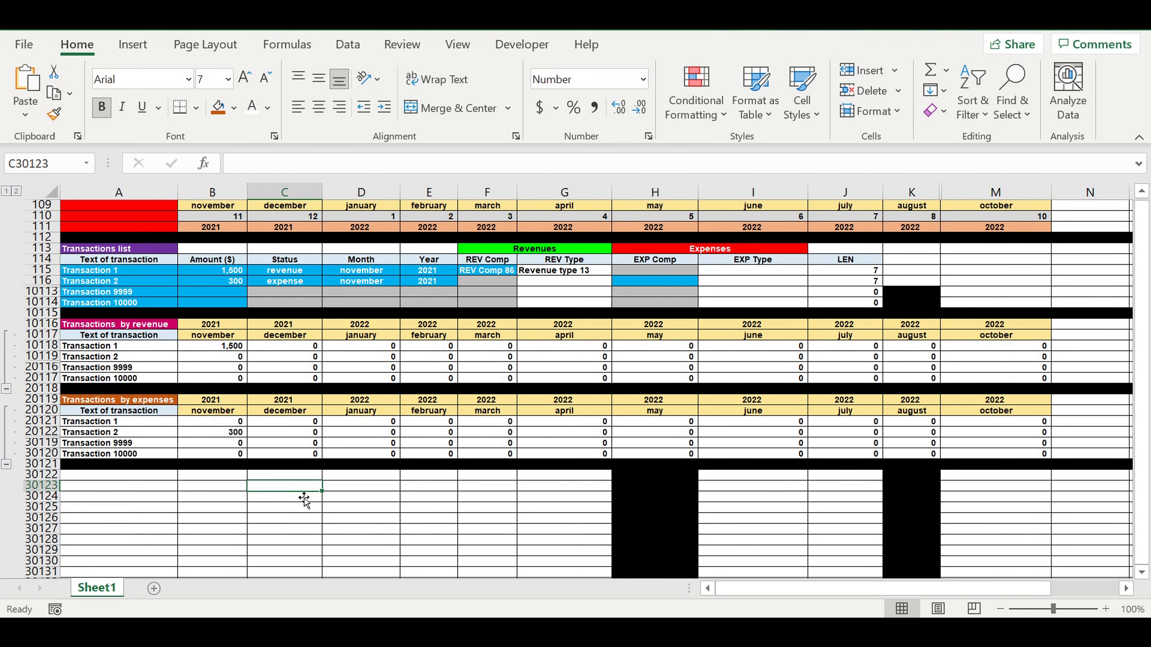
{"action": "left_click", "coordinate": [680, 282]}
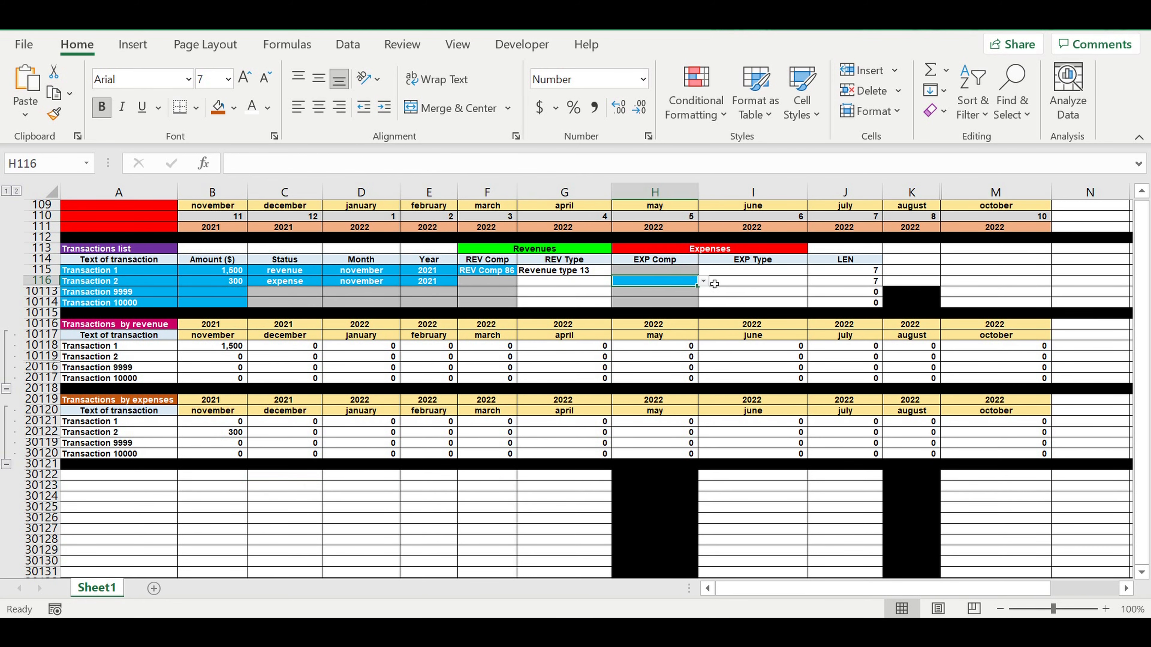
{"action": "left_click", "coordinate": [703, 281]}
{"action": "left_click", "coordinate": [646, 369]}
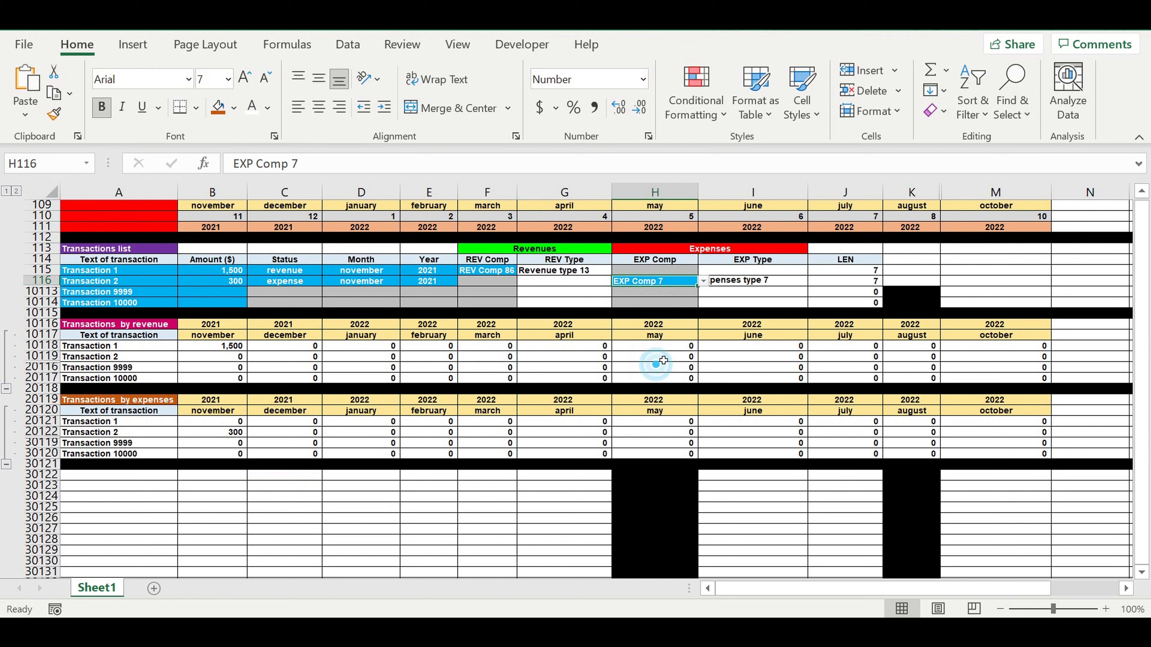
{"action": "left_click", "coordinate": [381, 454]}
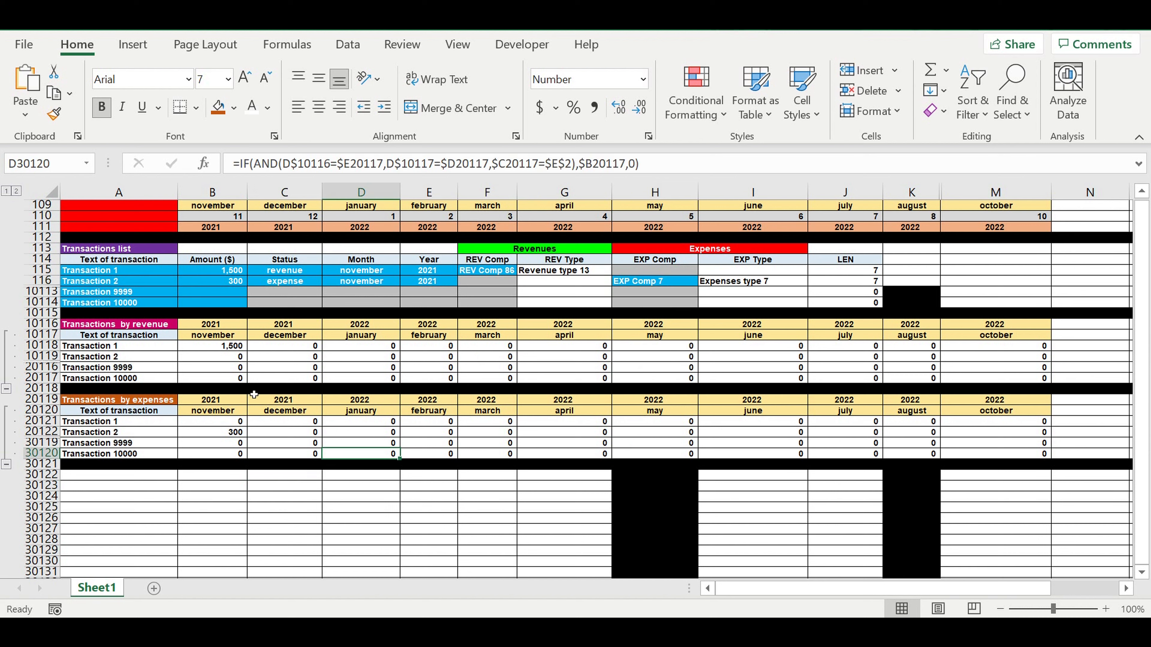
{"action": "left_click", "coordinate": [213, 338]}
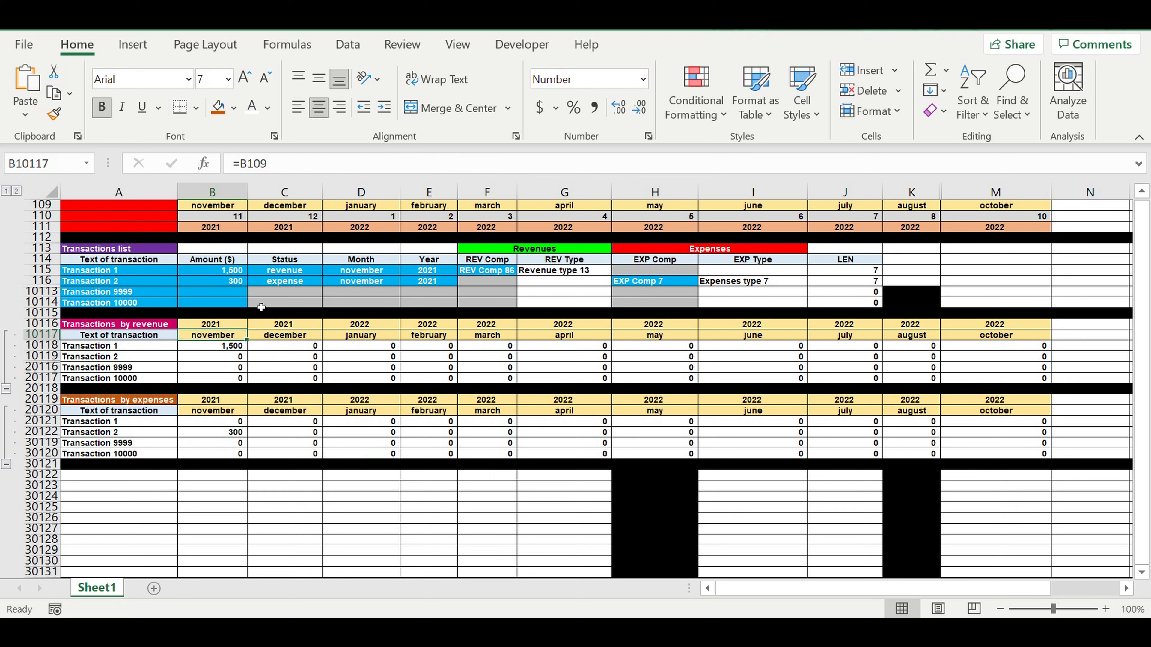
- Switch the Transaction 2 status in C116 to revenue and compare the November amounts in the revenue and expenses sections
{"action": "left_click", "coordinate": [297, 282]}
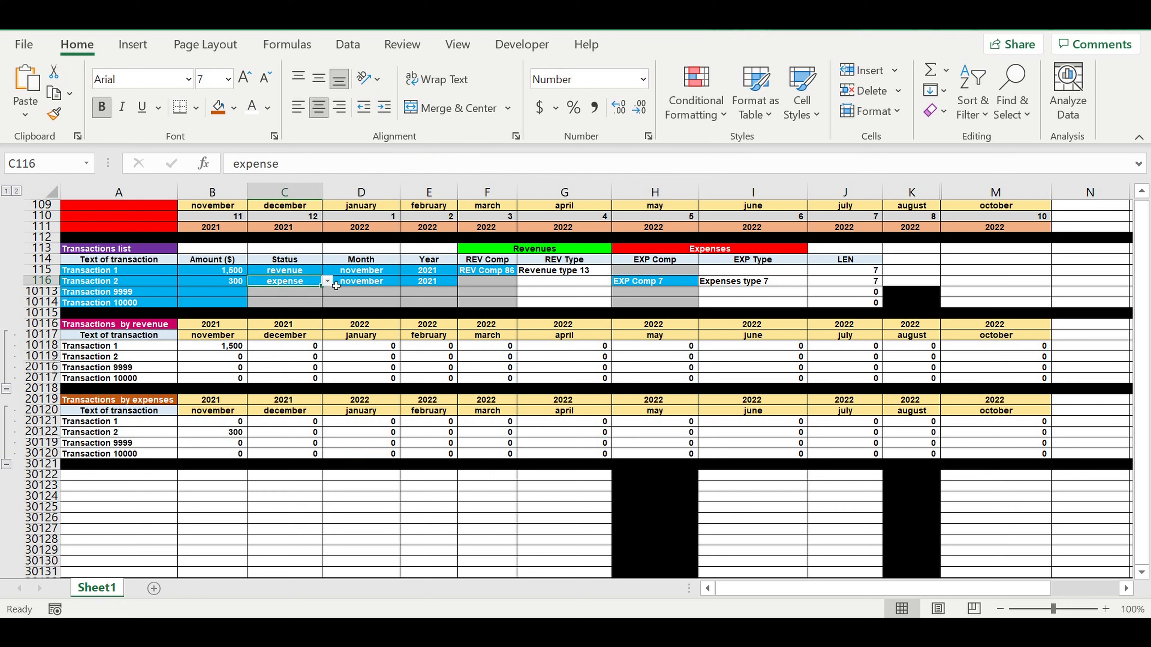
{"action": "left_click", "coordinate": [327, 281]}
{"action": "left_click", "coordinate": [305, 298]}
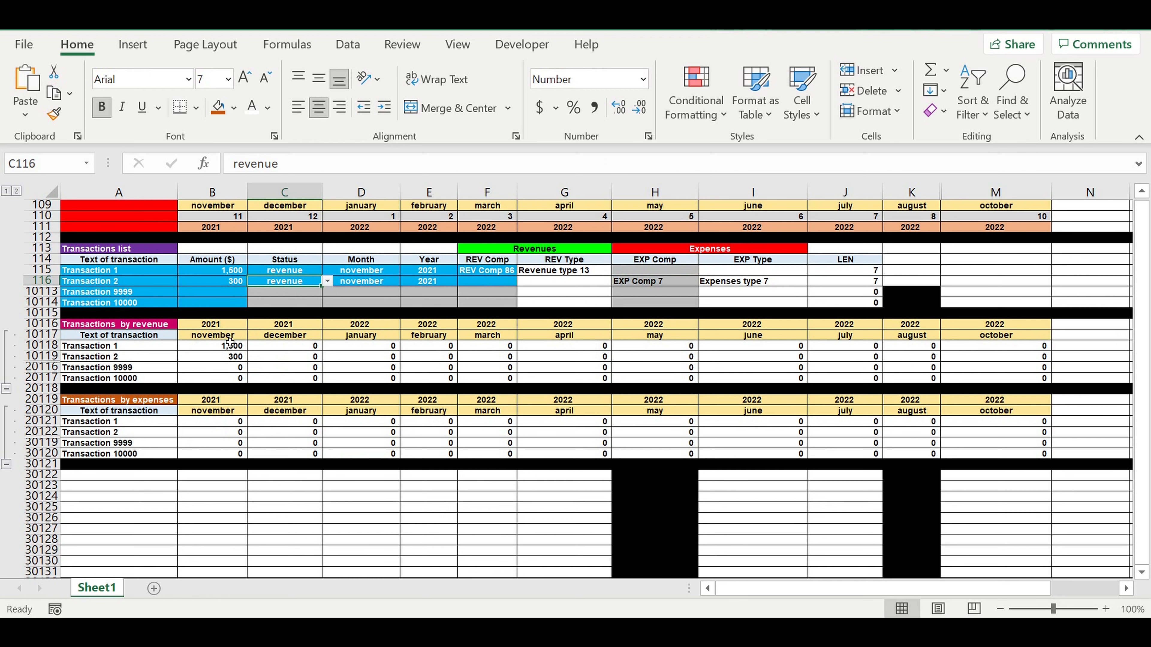
{"action": "left_click", "coordinate": [218, 358]}
{"action": "left_click_drag", "start_coordinate": [216, 432], "coordinate": [217, 453]}
{"action": "key", "text": "ctrl+v"}
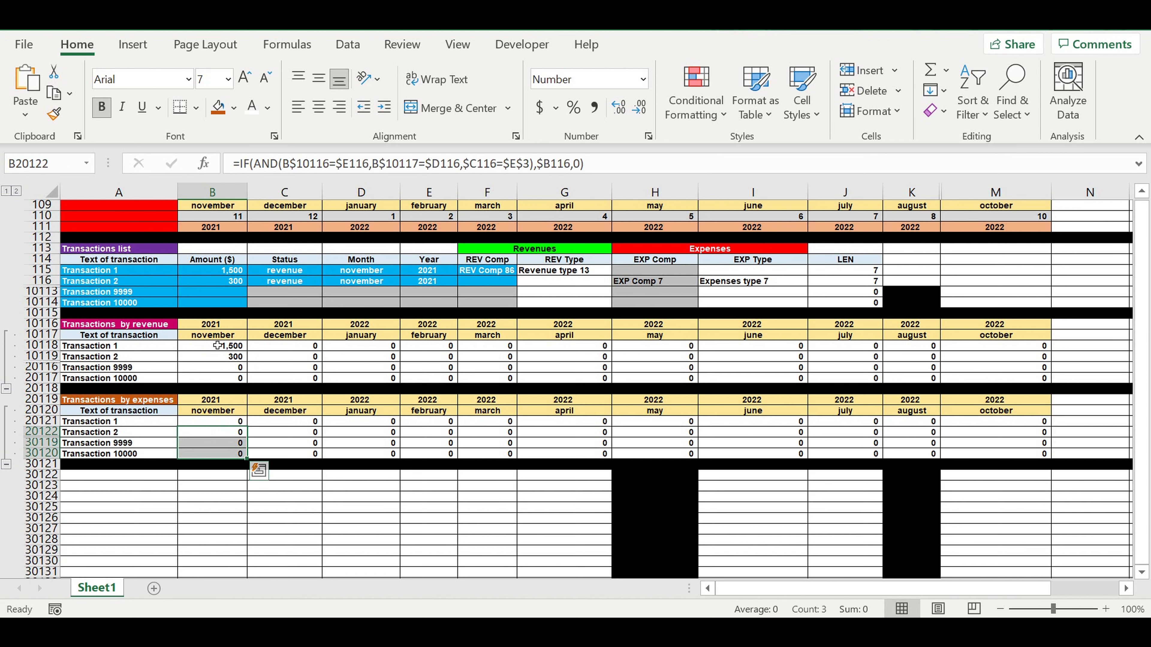
{"action": "left_click_drag", "start_coordinate": [218, 346], "coordinate": [218, 378]}
{"action": "key", "text": "ctrl+v"}
- Return the Transaction 2 status in C116 to expense and check its row in the expenses section
{"action": "left_click", "coordinate": [290, 281]}
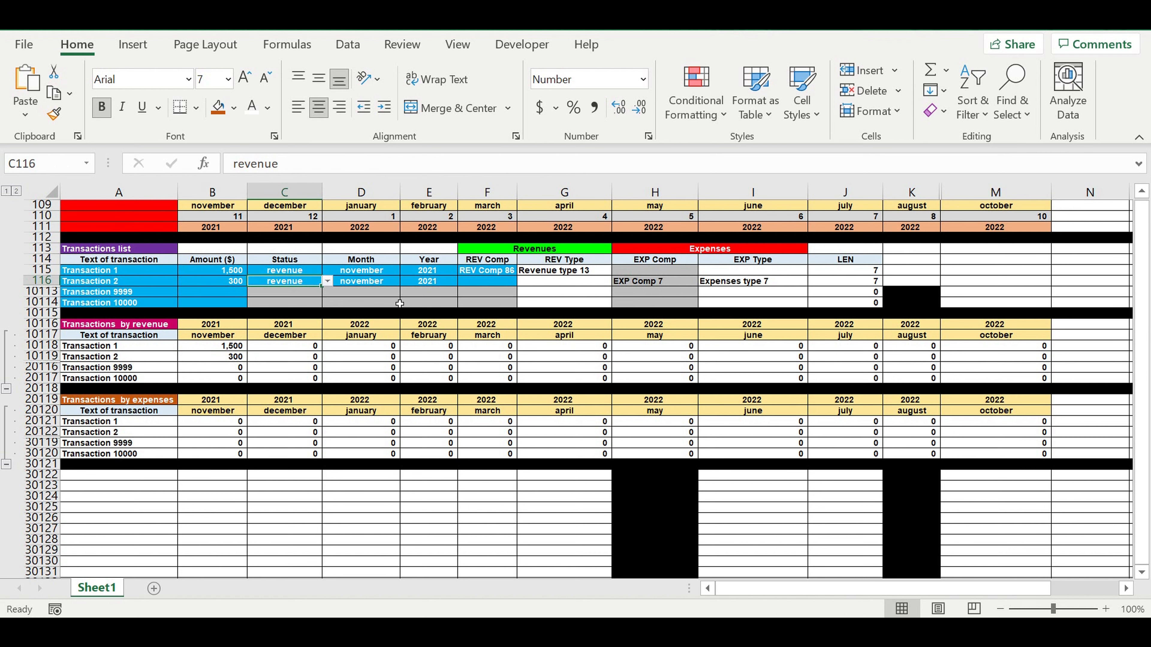
{"action": "left_click", "coordinate": [327, 281]}
{"action": "left_click", "coordinate": [295, 307]}
{"action": "left_click", "coordinate": [302, 434]}
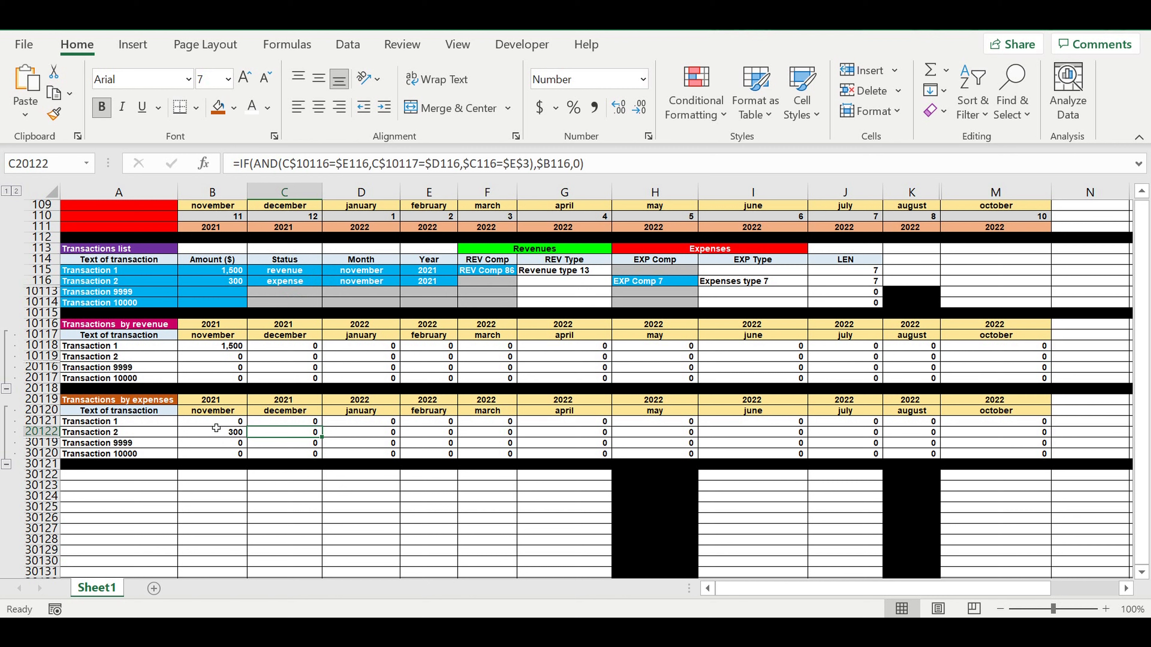
- Fill the expense formula through the whole monthly range B20121:M30120, down to Transaction 10000
{"action": "left_click_drag", "start_coordinate": [219, 424], "coordinate": [1022, 464]}
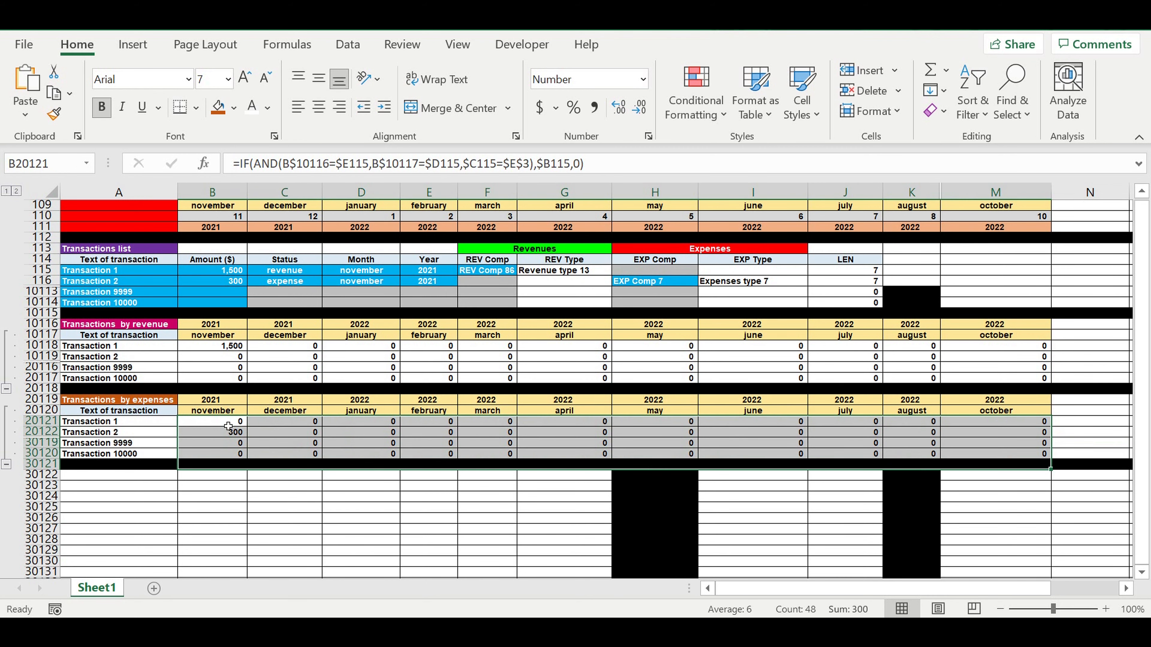
{"action": "left_click_drag", "start_coordinate": [227, 427], "coordinate": [980, 454]}
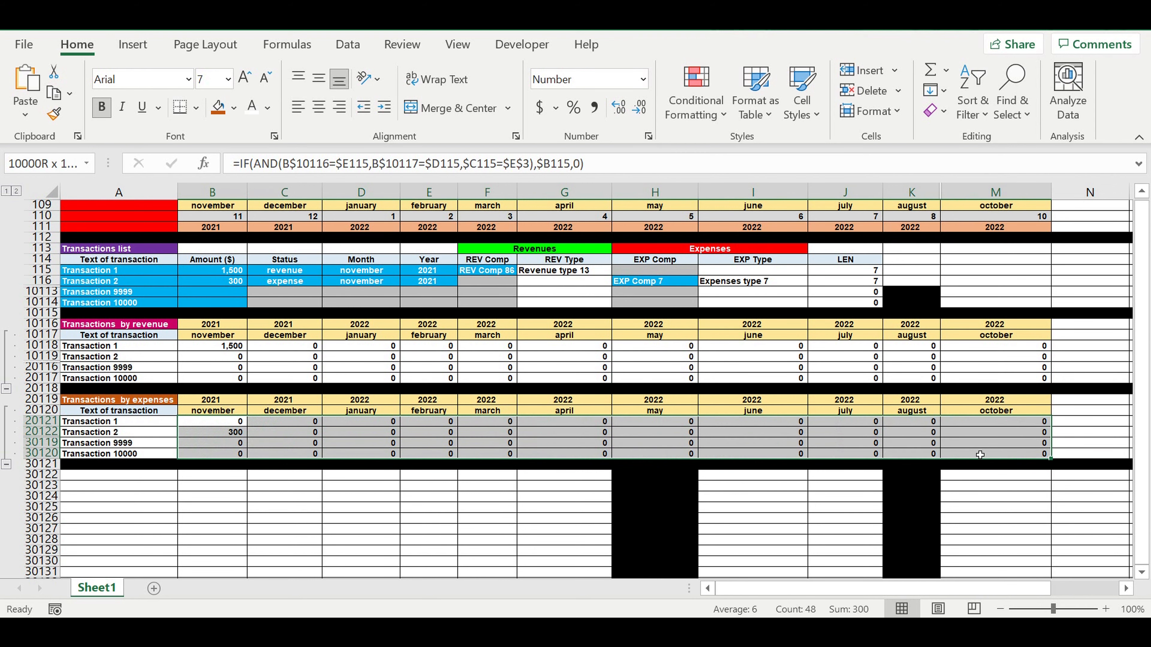
{"action": "left_click_drag", "start_coordinate": [981, 455], "coordinate": [981, 455]}
{"action": "left_click", "coordinate": [217, 529]}
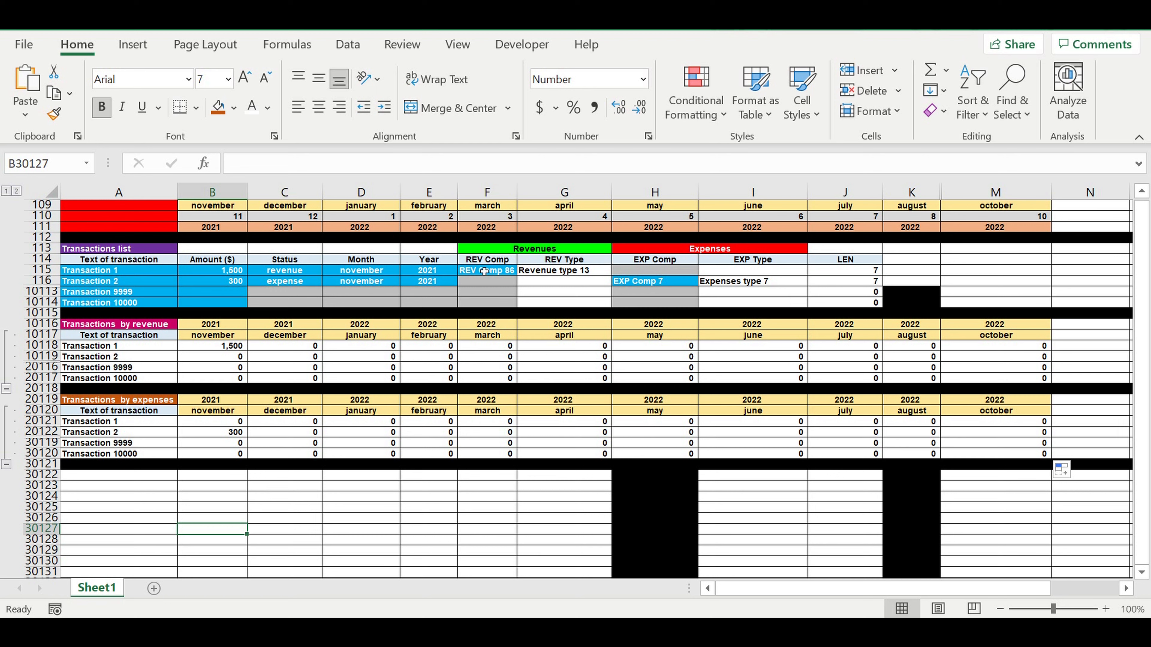
{"action": "left_click_drag", "start_coordinate": [484, 272], "coordinate": [481, 303]}
{"action": "left_click", "coordinate": [334, 444]}
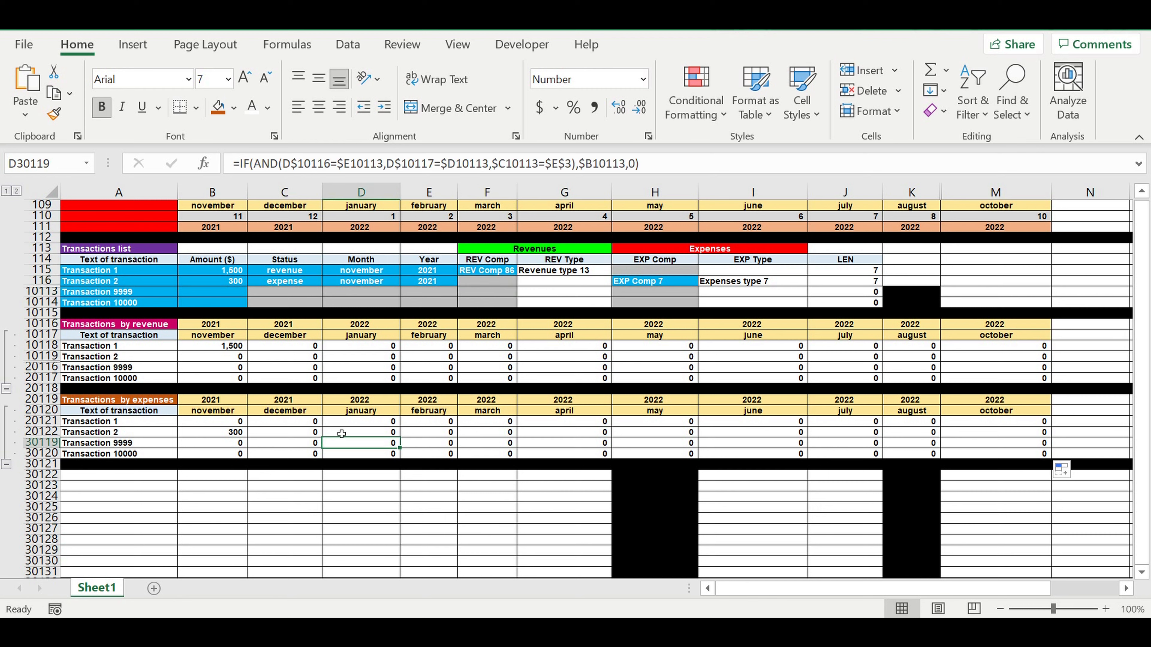
- Copy the two header rows of the expenses section, A20119:M20120, to A30122 below the black separator row
{"action": "left_click_drag", "start_coordinate": [145, 400], "coordinate": [1015, 412]}
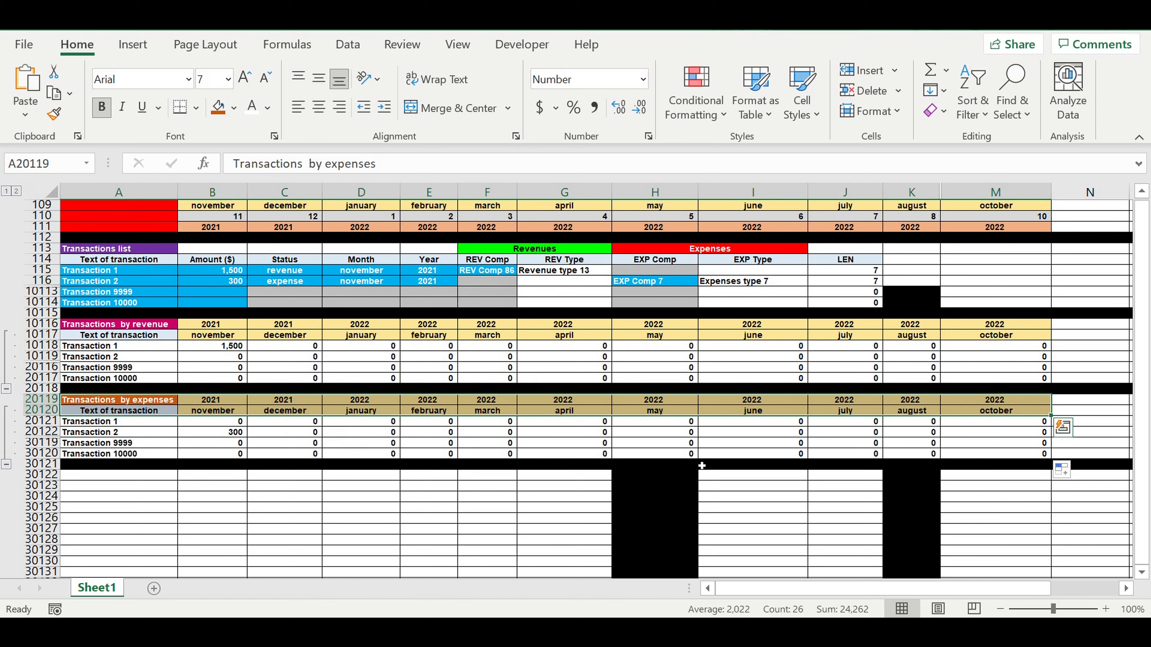
{"action": "key", "text": "ctrl+c"}
{"action": "left_click", "coordinate": [117, 480]}
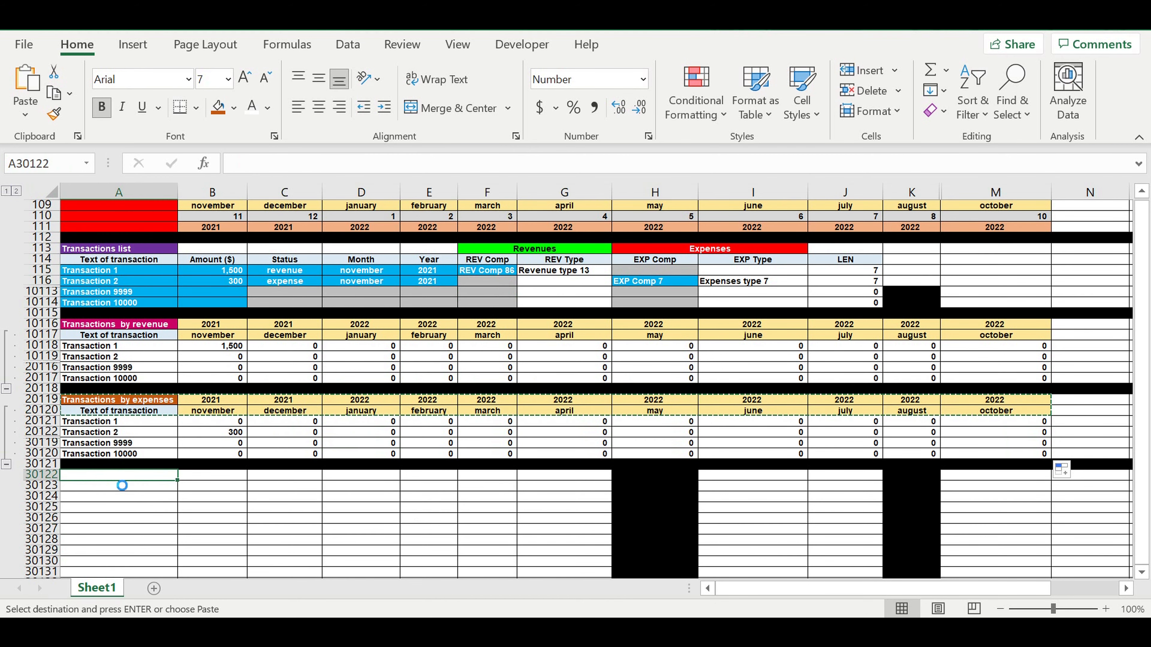
{"action": "key", "text": "ctrl+v"}
{"action": "left_click", "coordinate": [300, 522]}
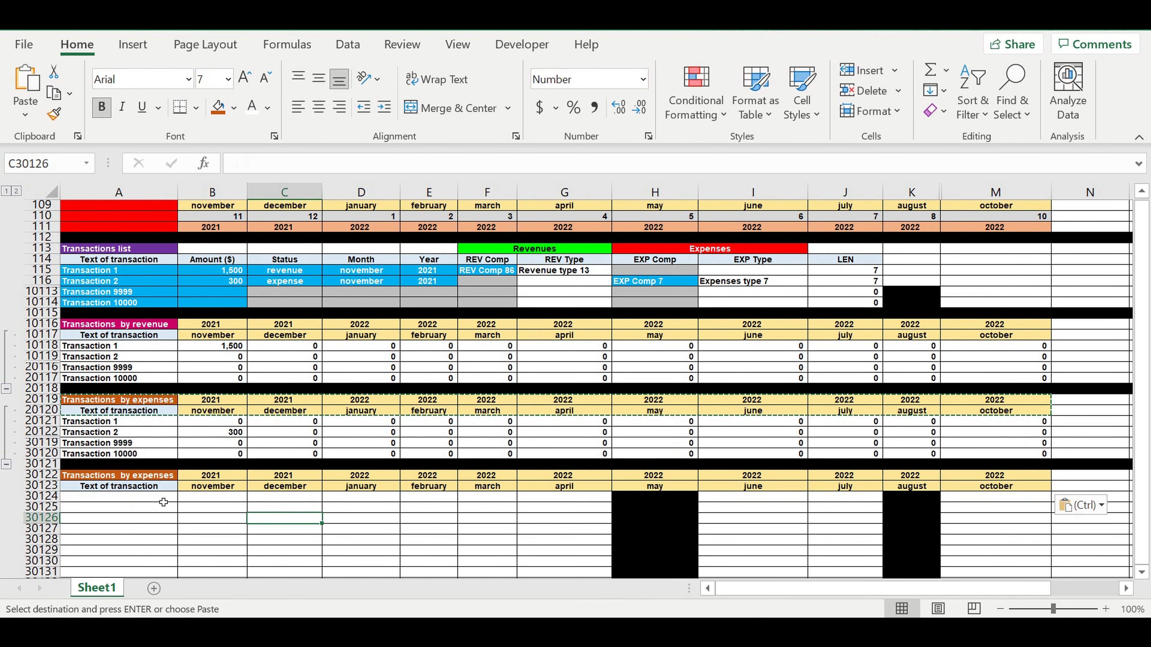
- Replace the copied section title in A30122 with "Revenues by companies"
{"action": "left_click", "coordinate": [108, 481]}
{"action": "triple_click", "coordinate": [398, 162]}
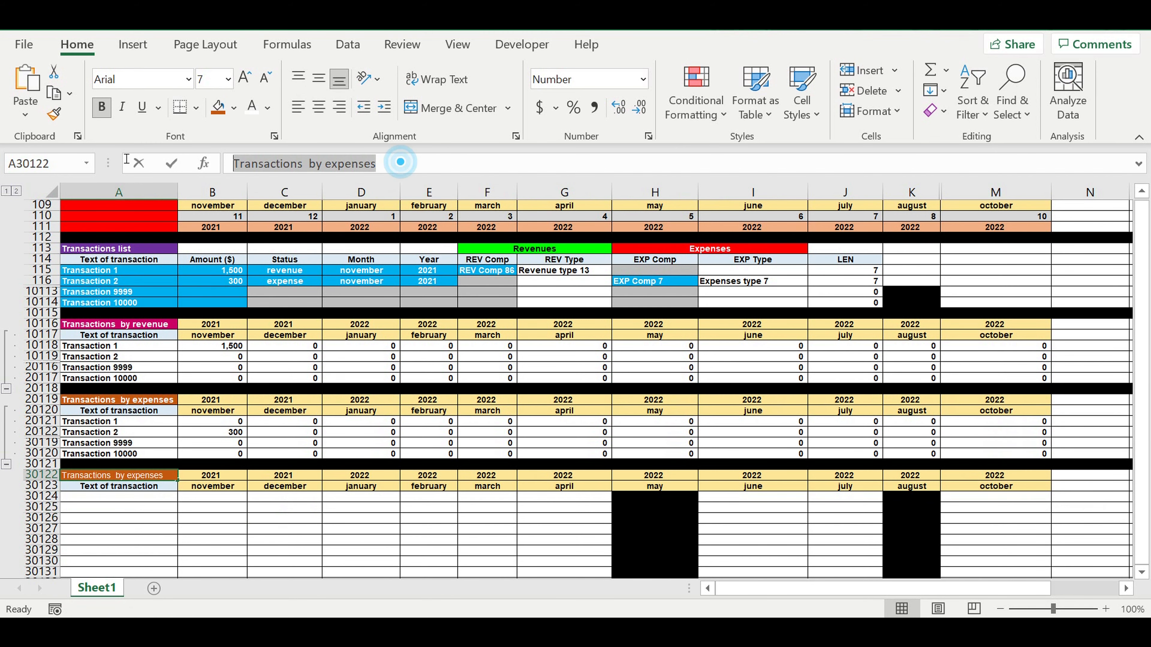
{"action": "type", "text": "Revenues by"}
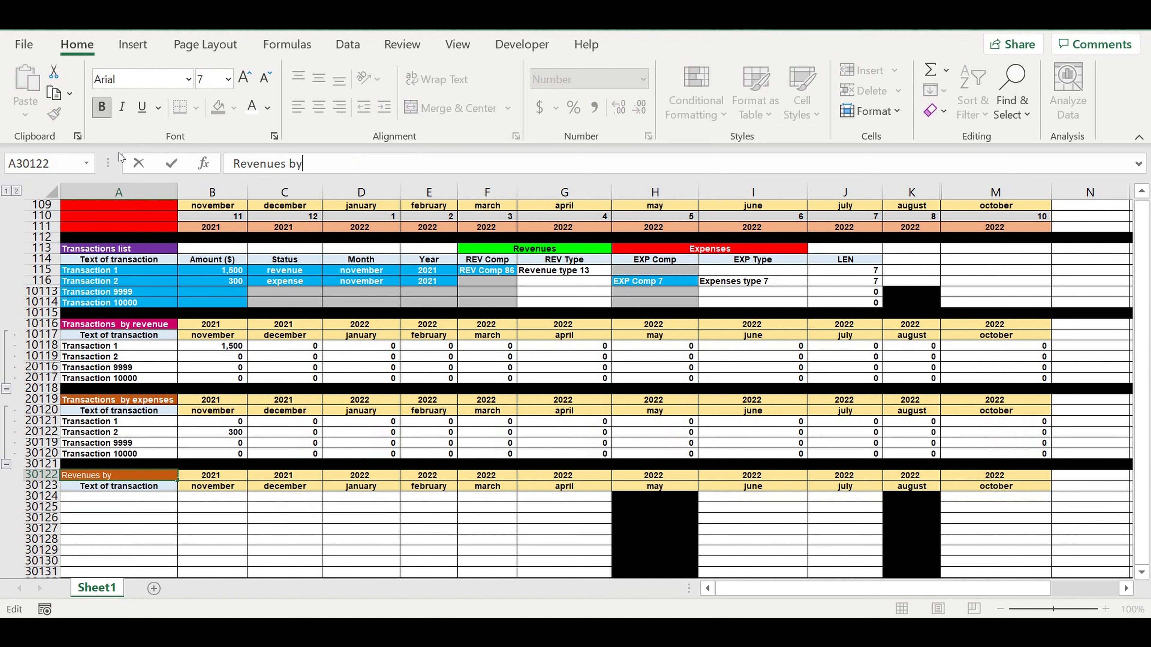
{"action": "type", "text": "mpanies"}
{"action": "left_click", "coordinate": [195, 399]}
- Give the "Revenues by companies" title cell a bright green fill and black text
{"action": "left_click", "coordinate": [117, 476]}
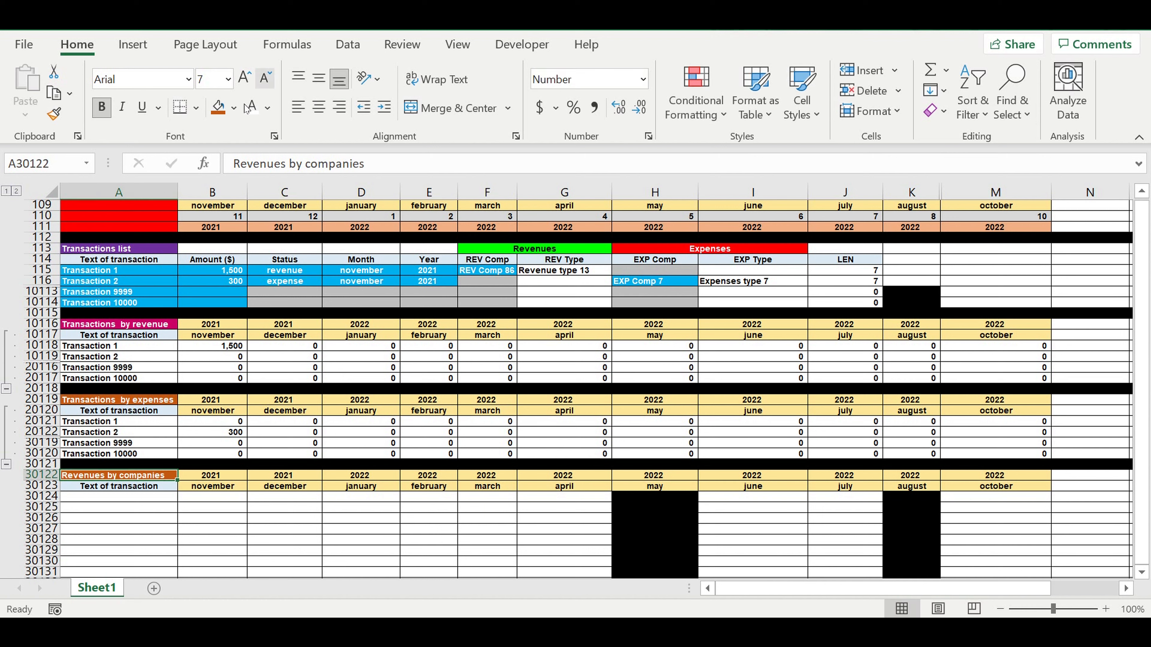
{"action": "left_click", "coordinate": [234, 107]}
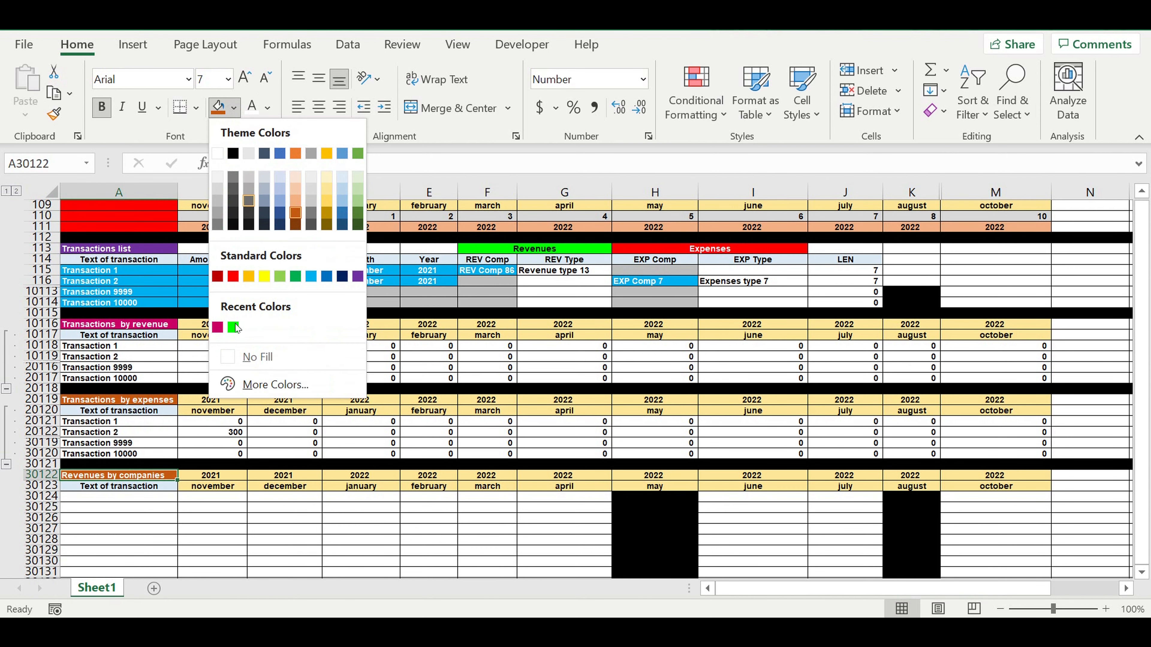
{"action": "left_click", "coordinate": [234, 327]}
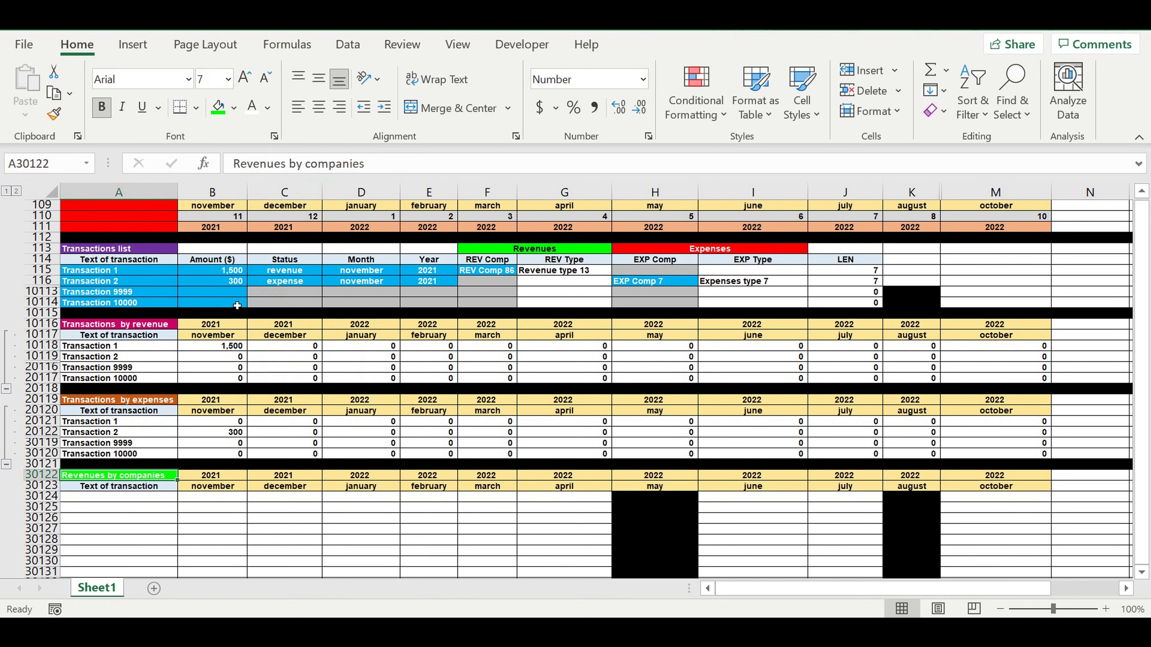
{"action": "left_click", "coordinate": [268, 108]}
{"action": "left_click", "coordinate": [271, 180]}
{"action": "left_click", "coordinate": [284, 392]}
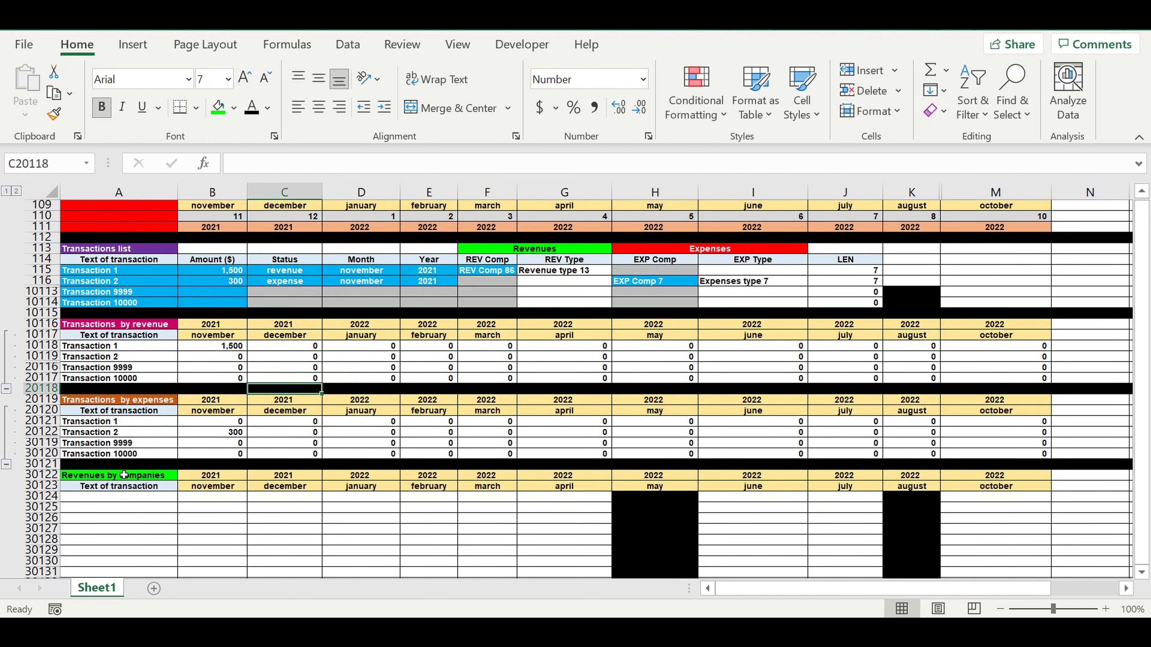
{"action": "left_click", "coordinate": [192, 520]}
- Change the row-label heading in A30123 to "Company"
{"action": "left_click", "coordinate": [145, 488]}
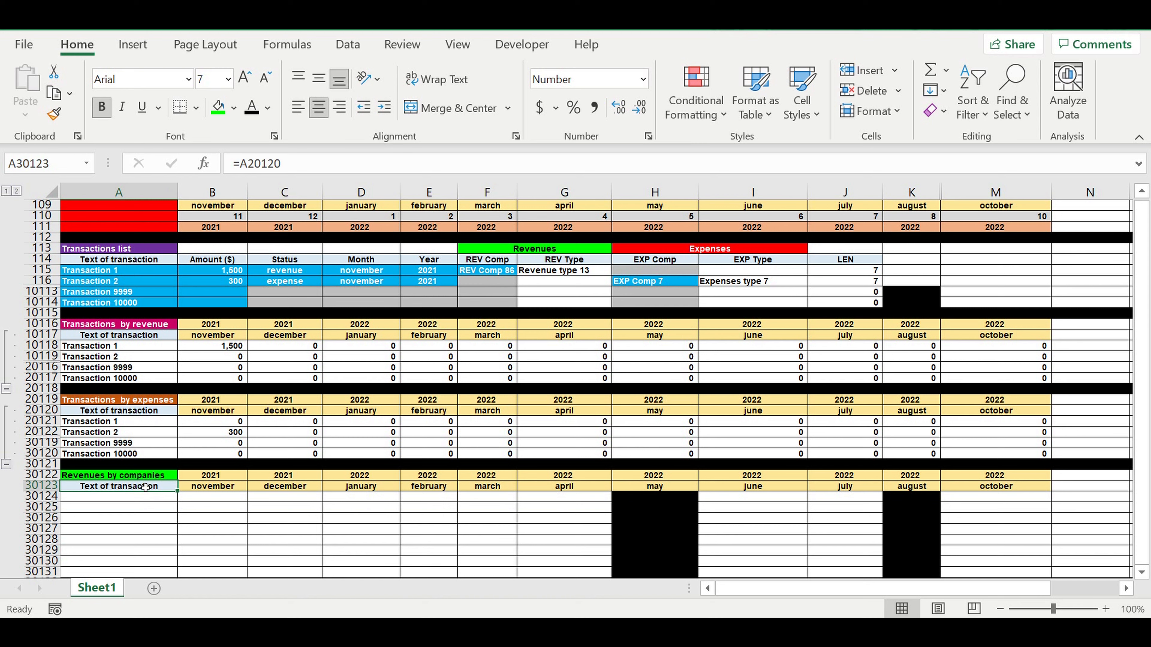
{"action": "type", "text": "Co"}
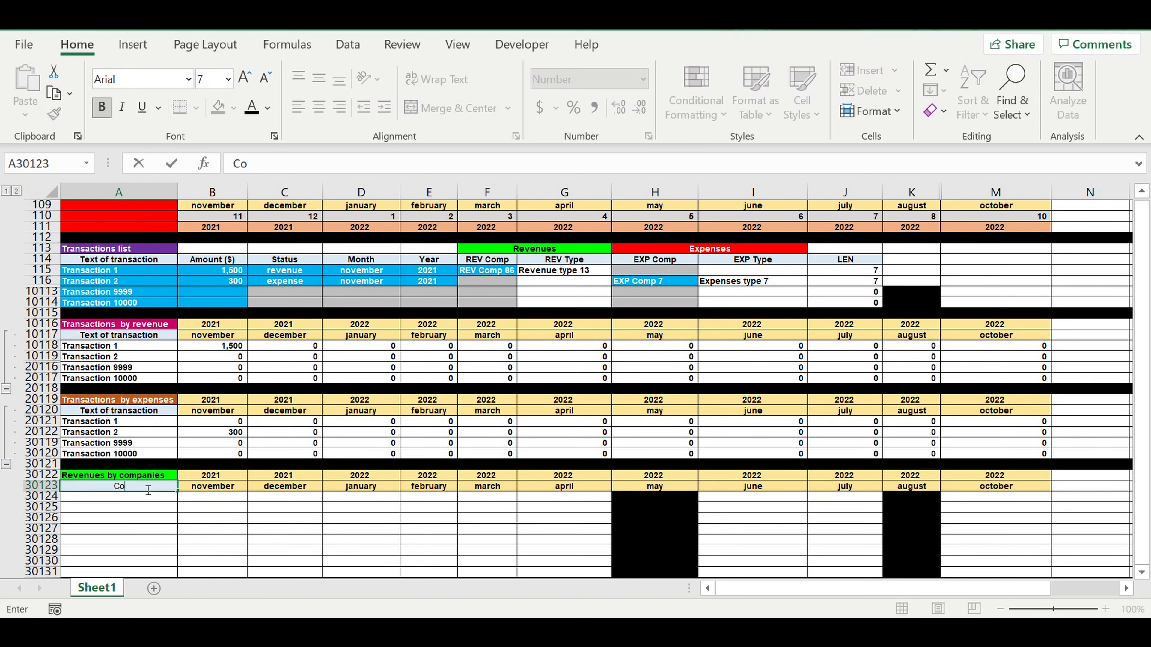
{"action": "type", "text": "nmpany"}
{"action": "key", "text": "Return"}
{"action": "left_click", "coordinate": [113, 414]}
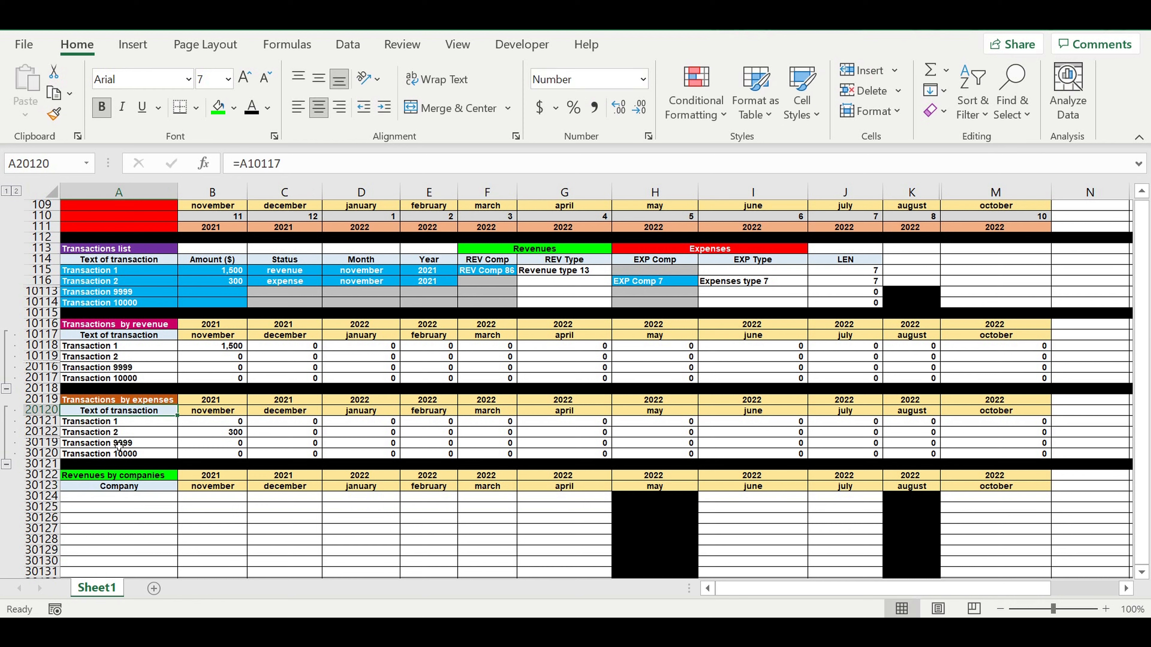
{"action": "left_click", "coordinate": [142, 520]}
- Link A30124 to the first revenue company in the REV Companies list with the formula =A2
{"action": "left_click", "coordinate": [133, 497]}
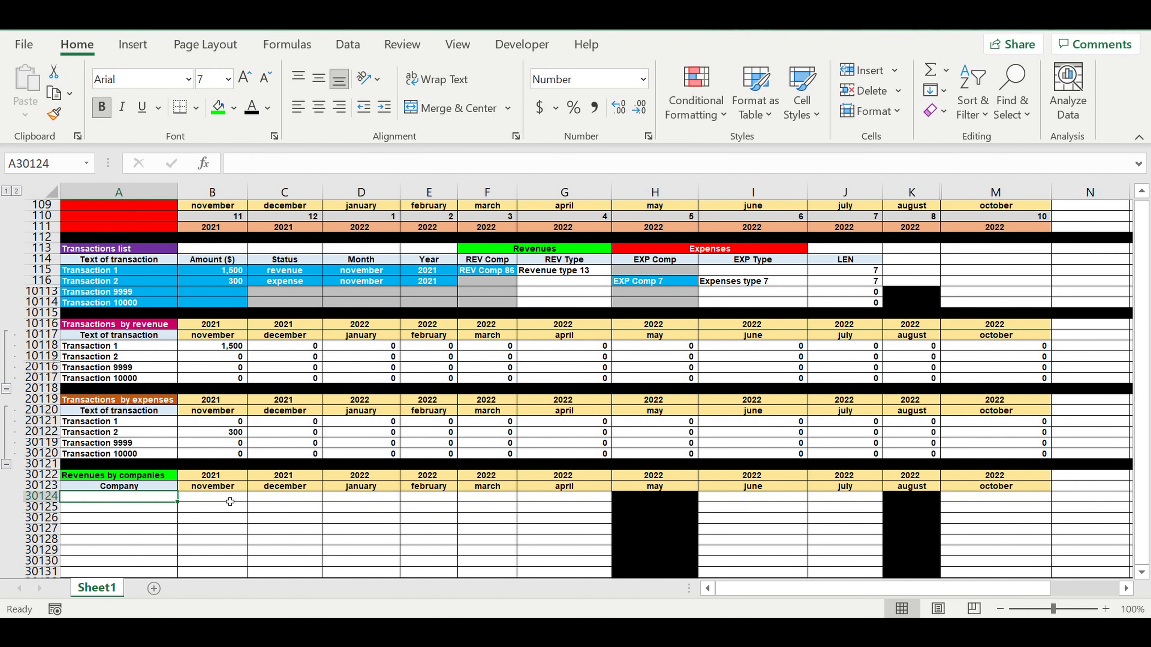
{"action": "type", "text": "="}
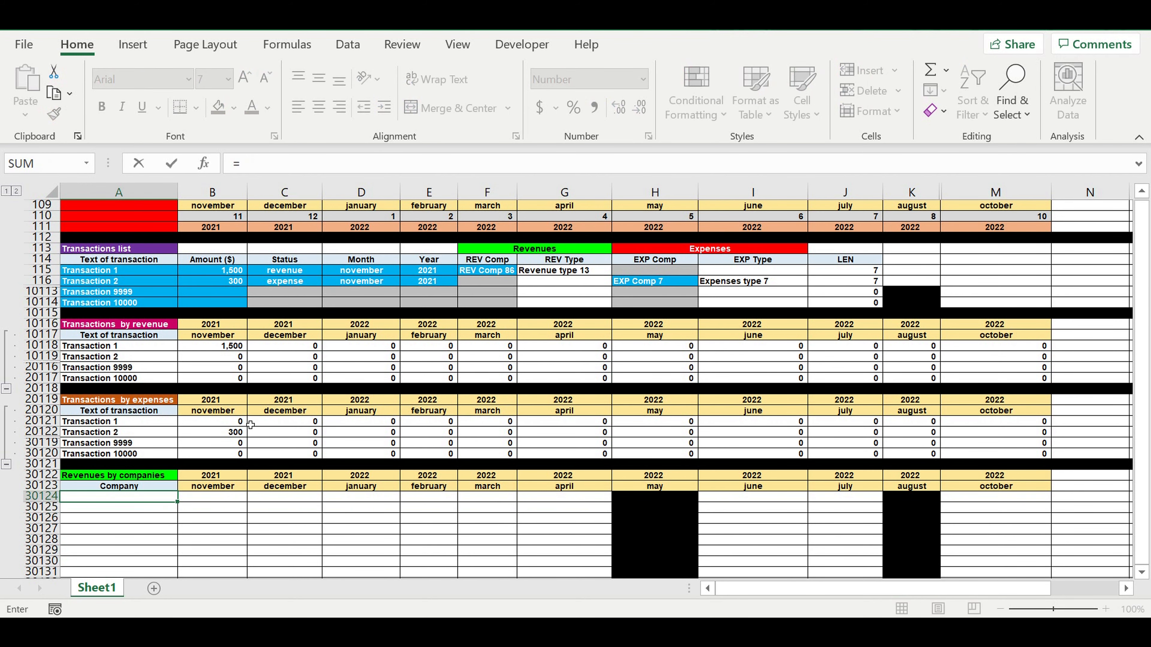
{"action": "scroll", "coordinate": [223, 317], "scroll_direction": "up", "scroll_amount": 18}
{"action": "scroll", "coordinate": [234, 289], "scroll_direction": "up", "scroll_amount": 18}
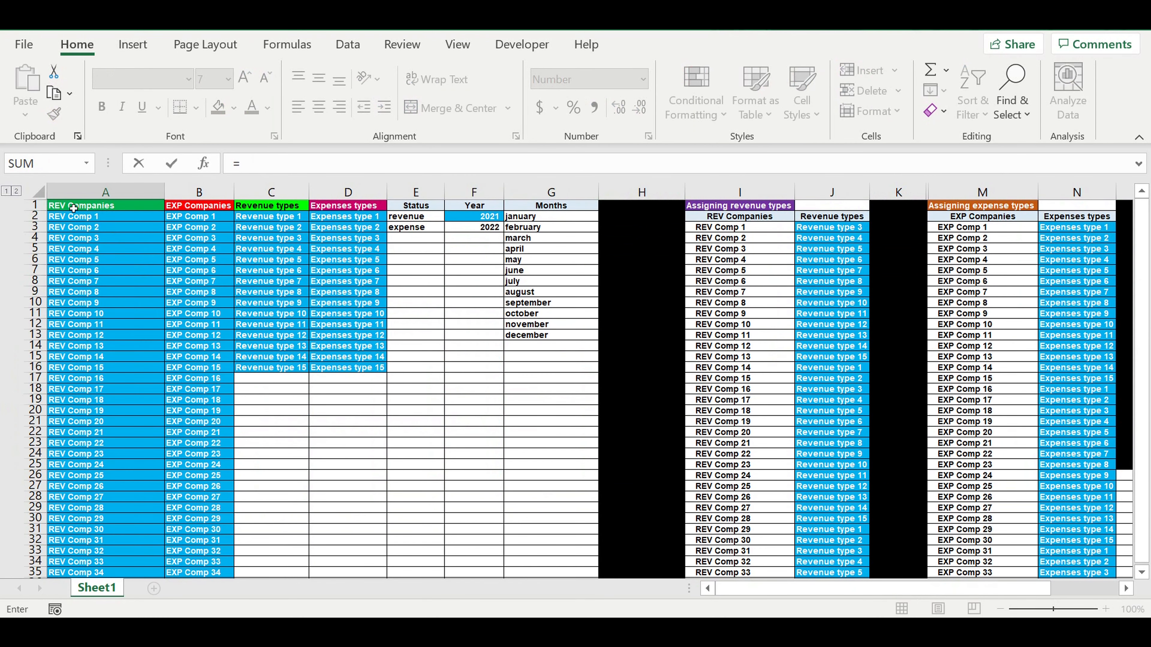
{"action": "left_click", "coordinate": [78, 219]}
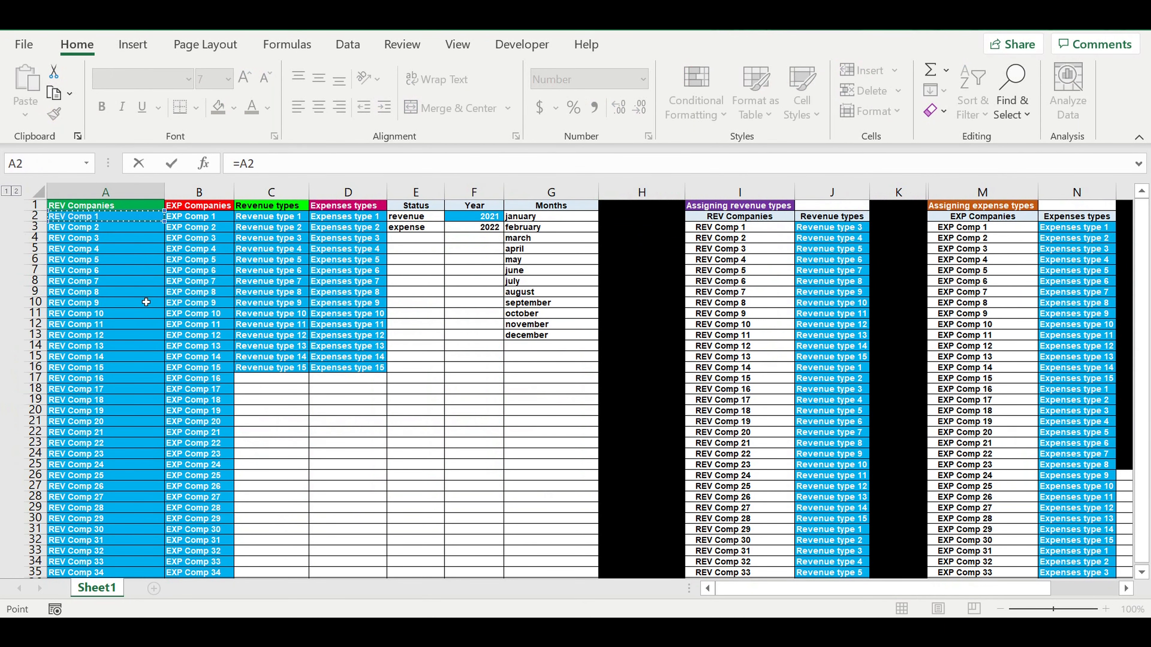
{"action": "scroll", "coordinate": [161, 394], "scroll_direction": "down", "scroll_amount": 11}
{"action": "scroll", "coordinate": [163, 388], "scroll_direction": "down", "scroll_amount": 13}
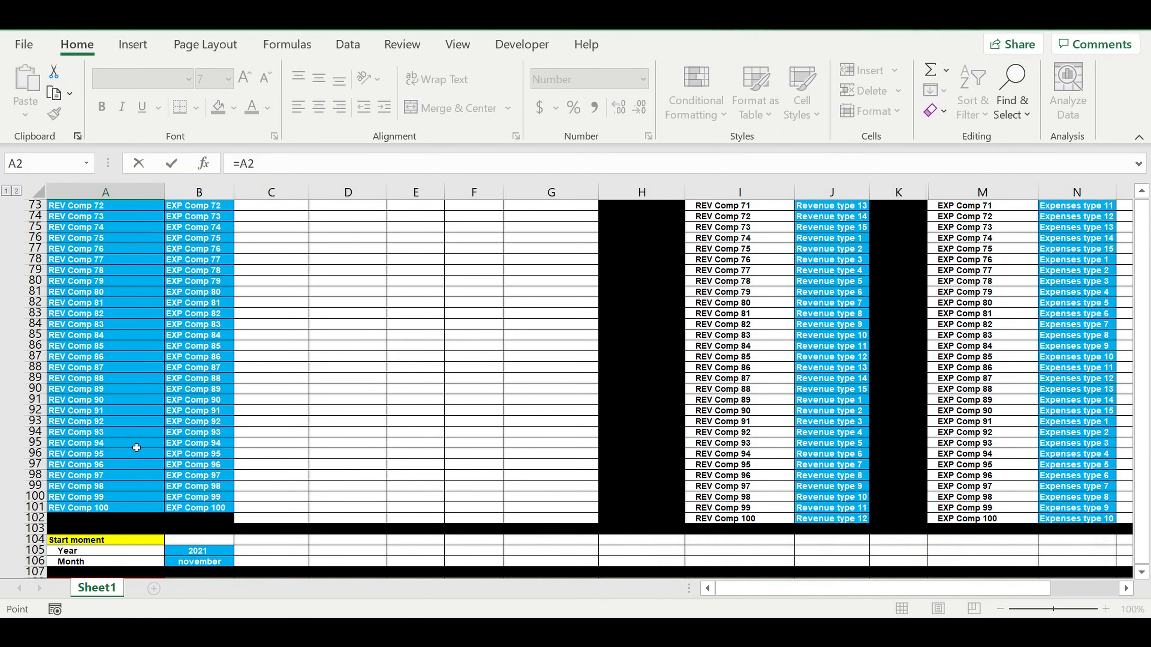
{"action": "scroll", "coordinate": [137, 448], "scroll_direction": "down", "scroll_amount": 3}
{"action": "key", "text": "Return"}
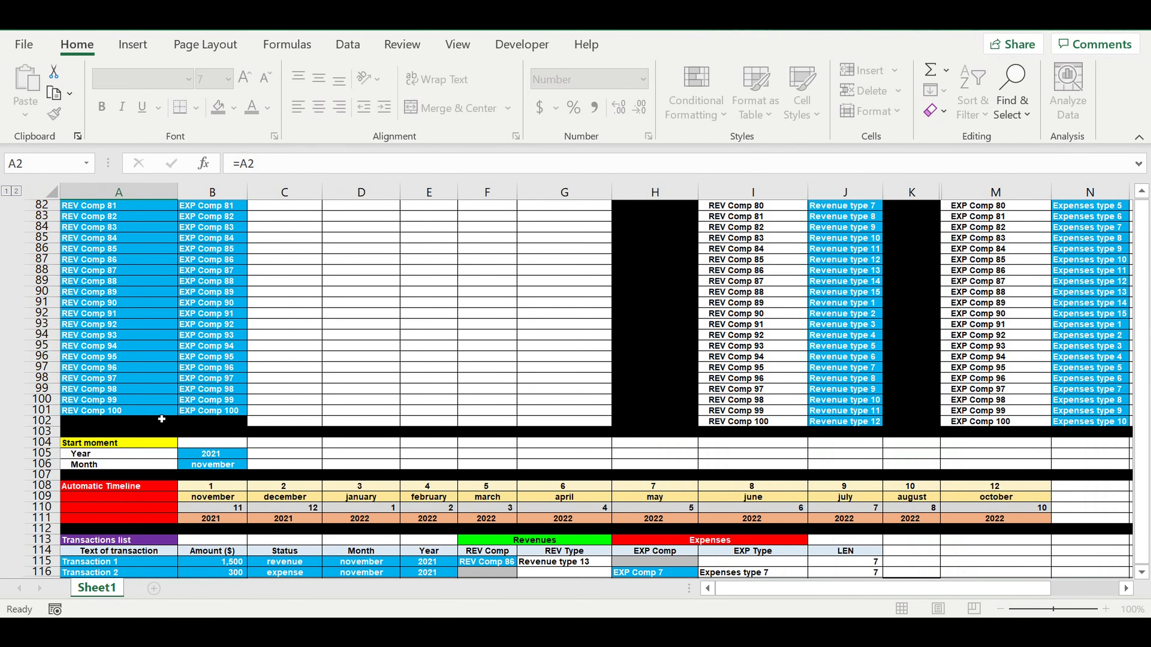
{"action": "scroll", "coordinate": [161, 419], "scroll_direction": "down", "scroll_amount": 12}
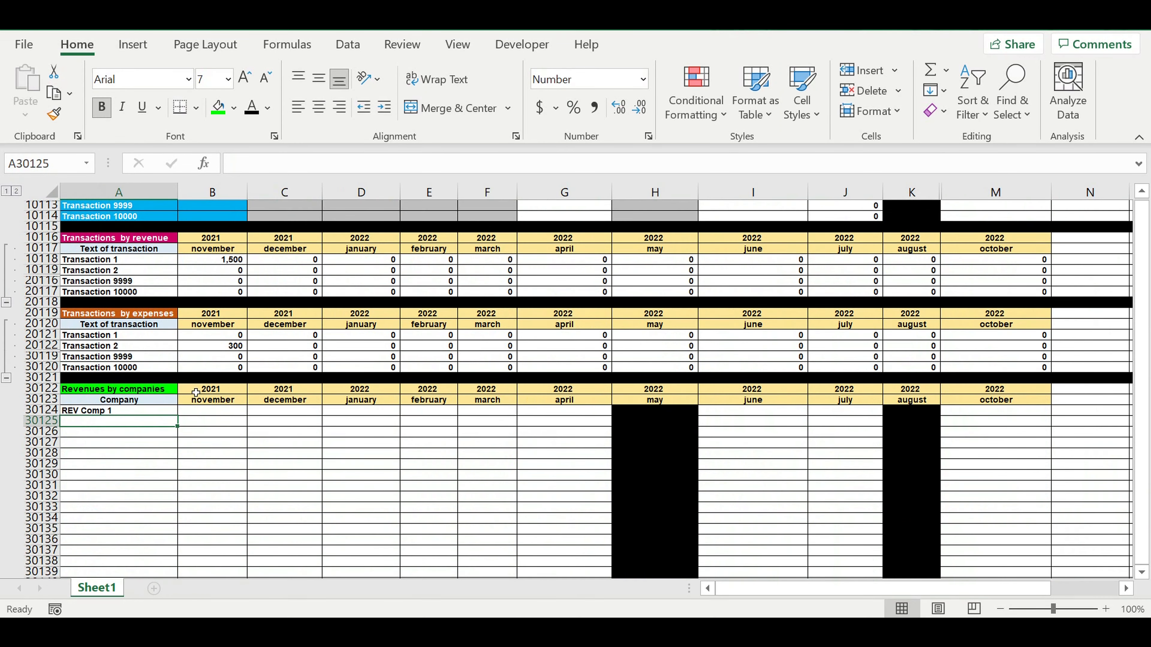
- Indent the company name in A30124 by one level
{"action": "scroll", "coordinate": [202, 376], "scroll_direction": "down", "scroll_amount": 2}
{"action": "left_click", "coordinate": [115, 334]}
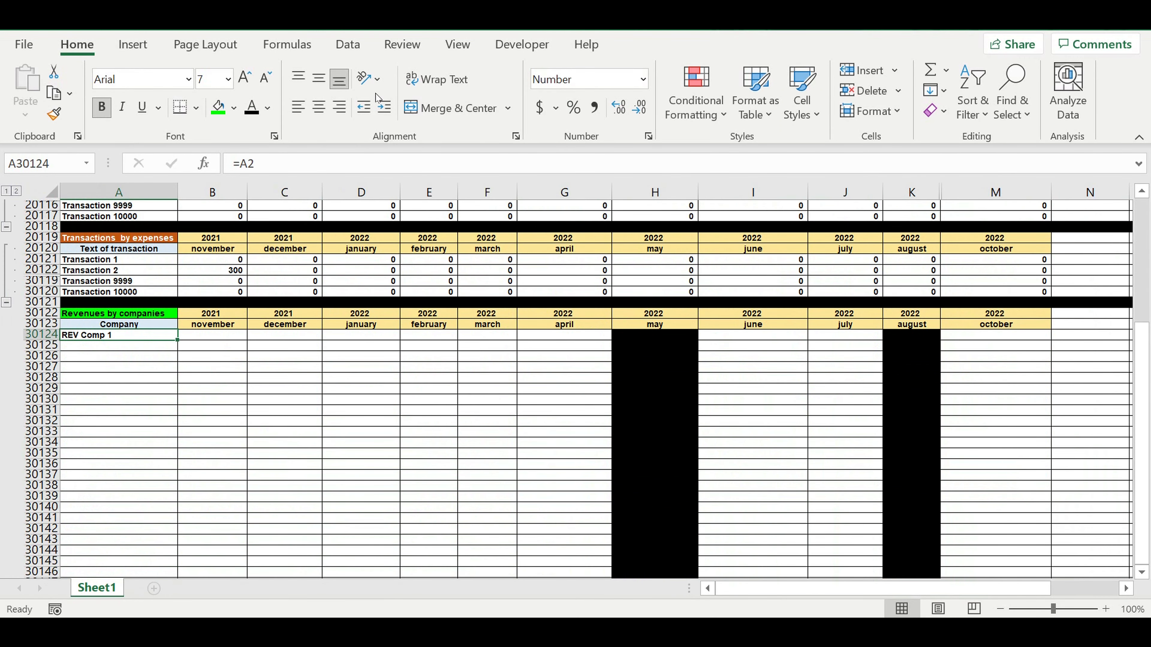
{"action": "left_click", "coordinate": [387, 108]}
{"action": "scroll", "coordinate": [205, 363], "scroll_direction": "down", "scroll_amount": 2}
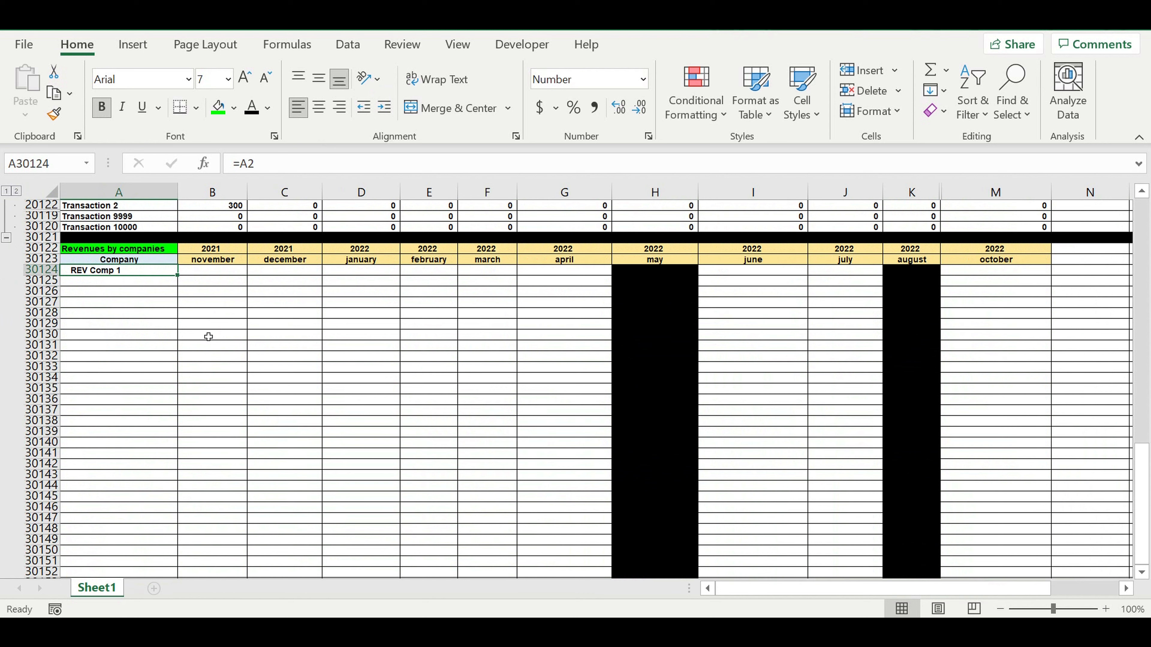
- Fill the company links in column A from A30124 down to REV Comp 100 in A30223, clearing the surplus rows beneath
{"action": "left_click_drag", "start_coordinate": [182, 280], "coordinate": [161, 546]}
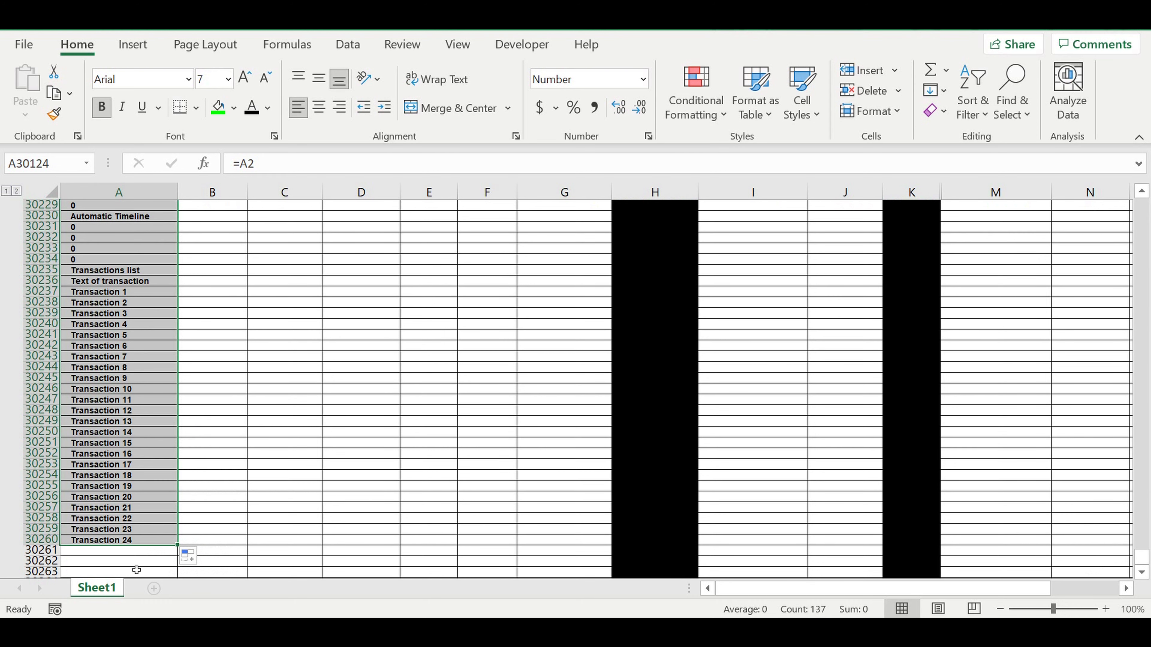
{"action": "left_click", "coordinate": [140, 553]}
{"action": "left_click_drag", "start_coordinate": [182, 561], "coordinate": [158, 87]}
{"action": "mouse_move", "coordinate": [135, 151]}
{"action": "left_mouse_down"}
{"action": "mouse_move", "coordinate": [148, 119]}
{"action": "mouse_move", "coordinate": [98, 459]}
{"action": "mouse_move", "coordinate": [123, 132]}
{"action": "left_mouse_up"}
{"action": "mouse_move", "coordinate": [117, 183]}
{"action": "left_mouse_down"}
{"action": "mouse_move", "coordinate": [115, 161]}
{"action": "mouse_move", "coordinate": [160, 532]}
{"action": "mouse_move", "coordinate": [92, 585]}
{"action": "mouse_move", "coordinate": [103, 603]}
{"action": "mouse_move", "coordinate": [129, 465]}
{"action": "mouse_move", "coordinate": [119, 227]}
{"action": "mouse_move", "coordinate": [125, 214]}
{"action": "mouse_move", "coordinate": [177, 222]}
{"action": "mouse_move", "coordinate": [175, 237]}
{"action": "mouse_move", "coordinate": [115, 239]}
{"action": "left_mouse_up"}
- Add the row label "Total" in A30224 beneath the last revenue company
{"action": "left_click", "coordinate": [109, 240]}
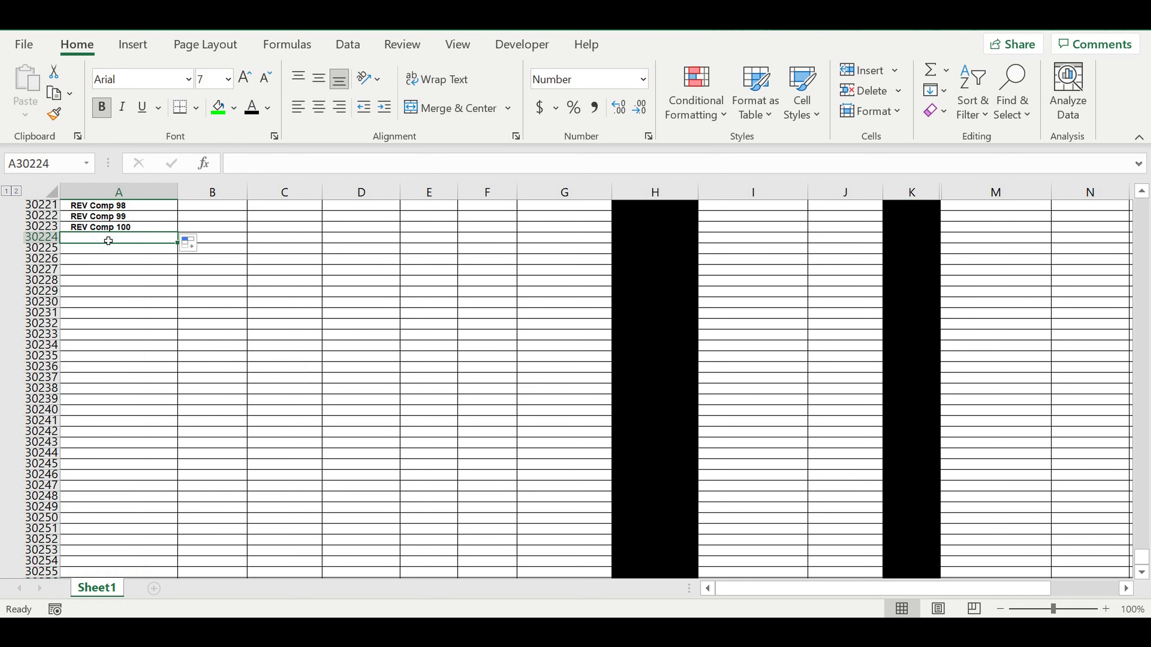
{"action": "type", "text": "Total"}
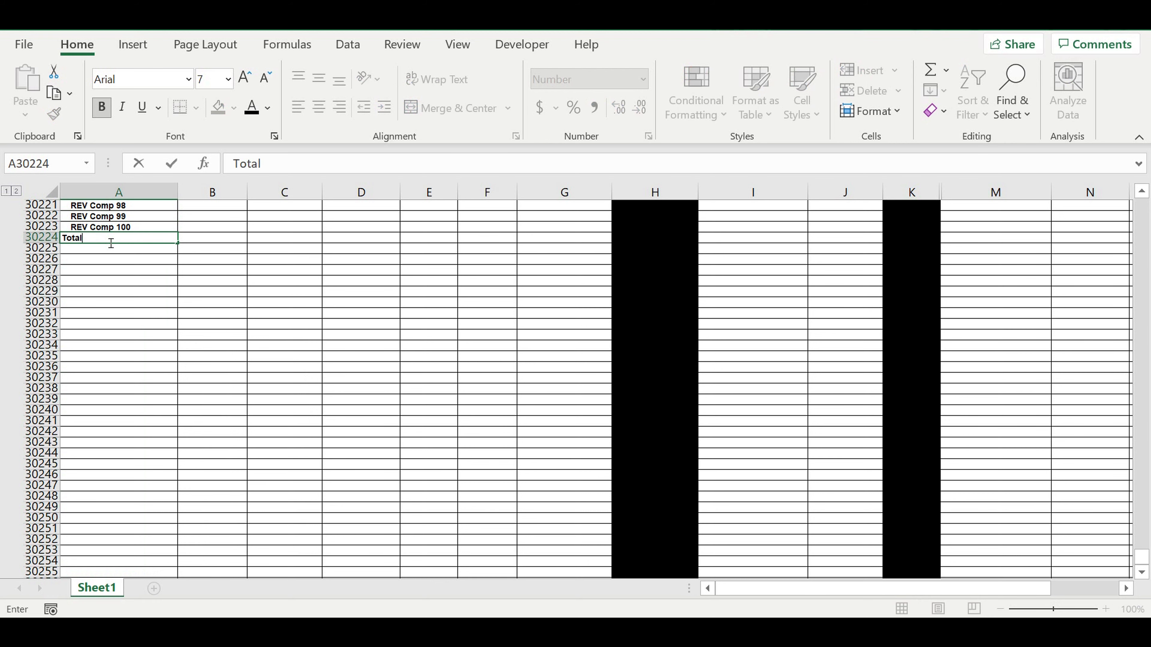
{"action": "key", "text": "Return"}
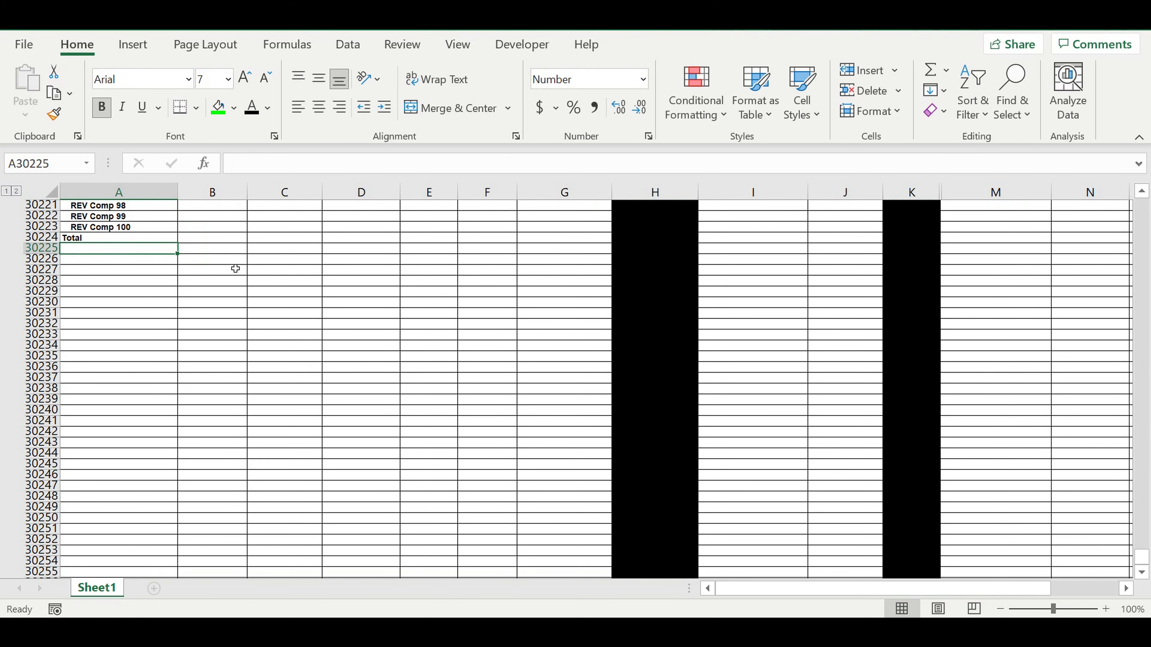
- Fill the whole of row 30225 with black as a separator beneath the Total row
{"action": "scroll", "coordinate": [235, 268], "scroll_direction": "up", "scroll_amount": 7}
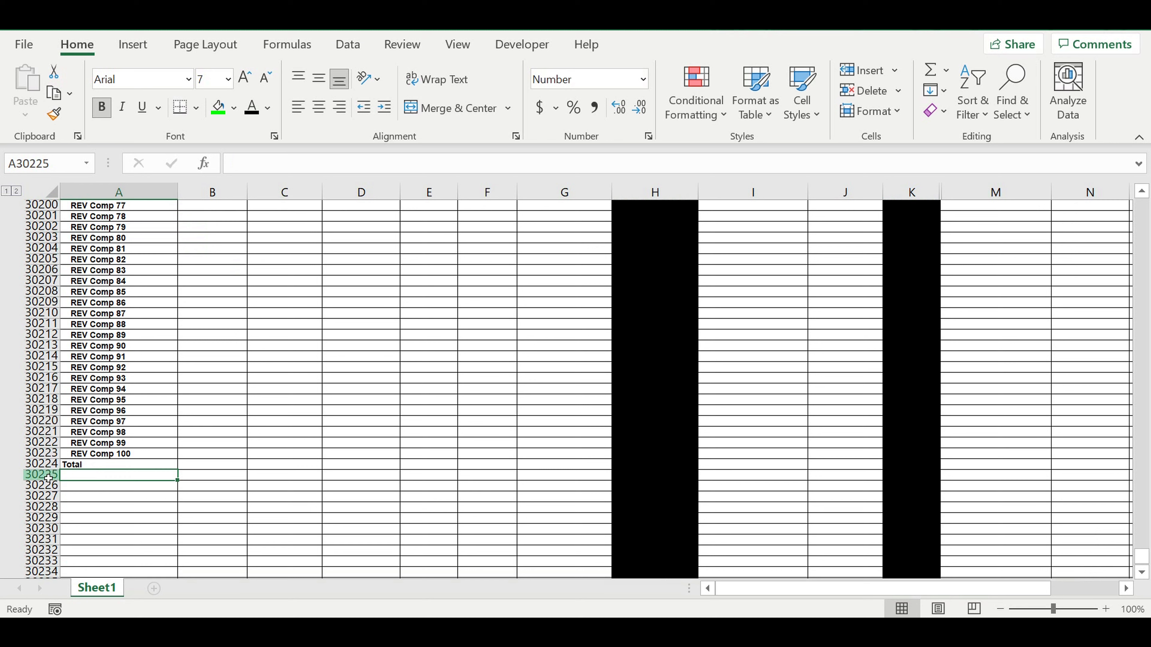
{"action": "key", "text": "shift+space"}
{"action": "left_click", "coordinate": [233, 107]}
{"action": "left_click", "coordinate": [234, 153]}
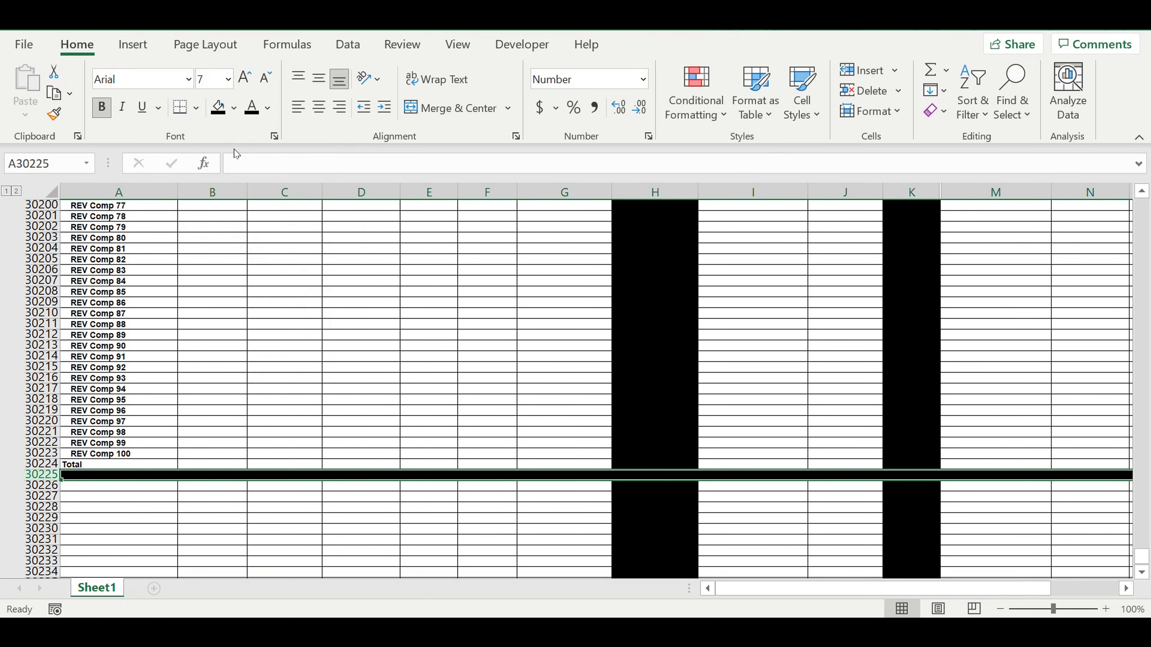
{"action": "left_click", "coordinate": [285, 280]}
- Begin a SUMIF formula in B30124 with the REV Comp cells F115:F10114 of the Transactions list as its range
{"action": "scroll", "coordinate": [349, 325], "scroll_direction": "up", "scroll_amount": 8}
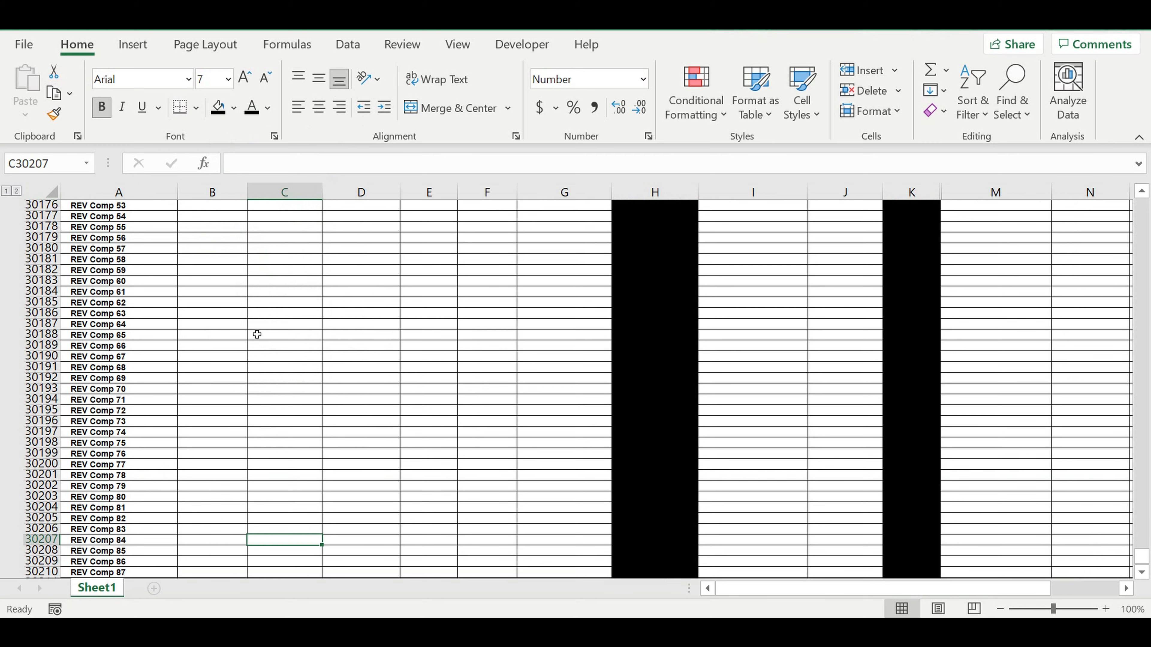
{"action": "scroll", "coordinate": [277, 301], "scroll_direction": "up", "scroll_amount": 20}
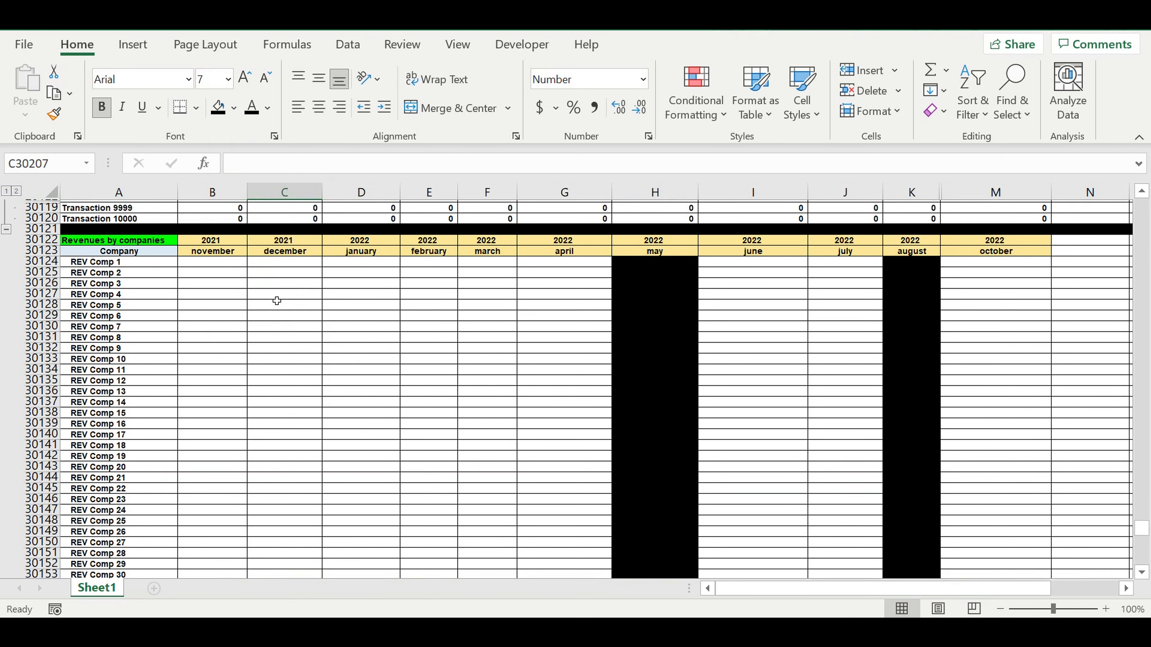
{"action": "left_click", "coordinate": [310, 388]}
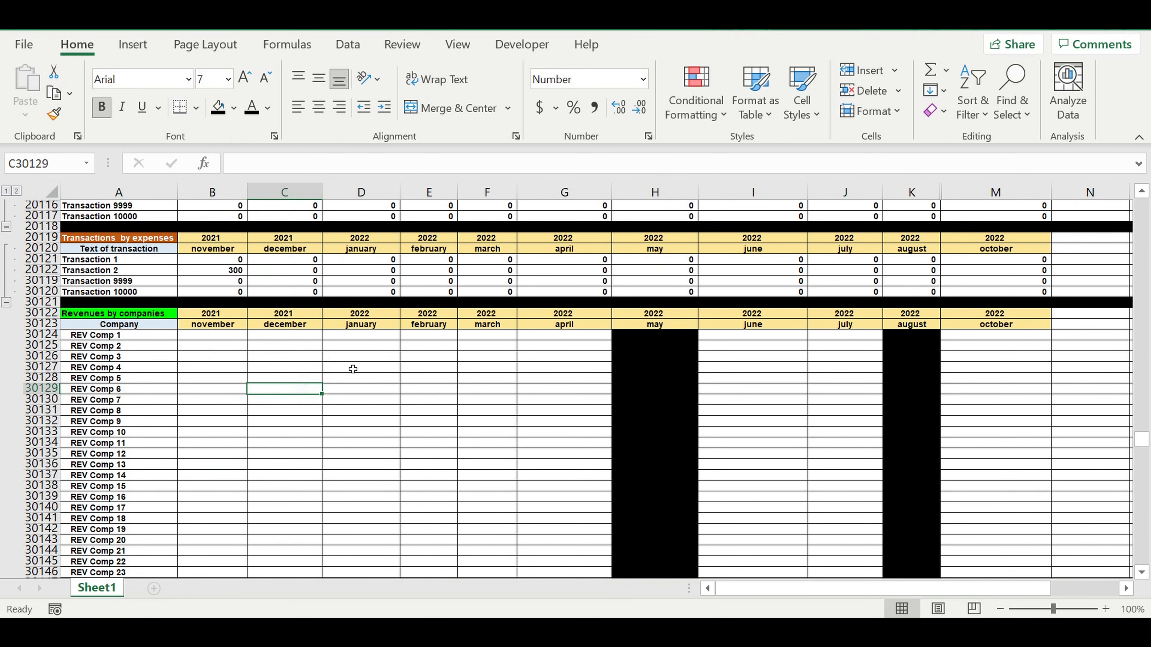
{"action": "left_click", "coordinate": [207, 338]}
{"action": "type", "text": "=sumid"}
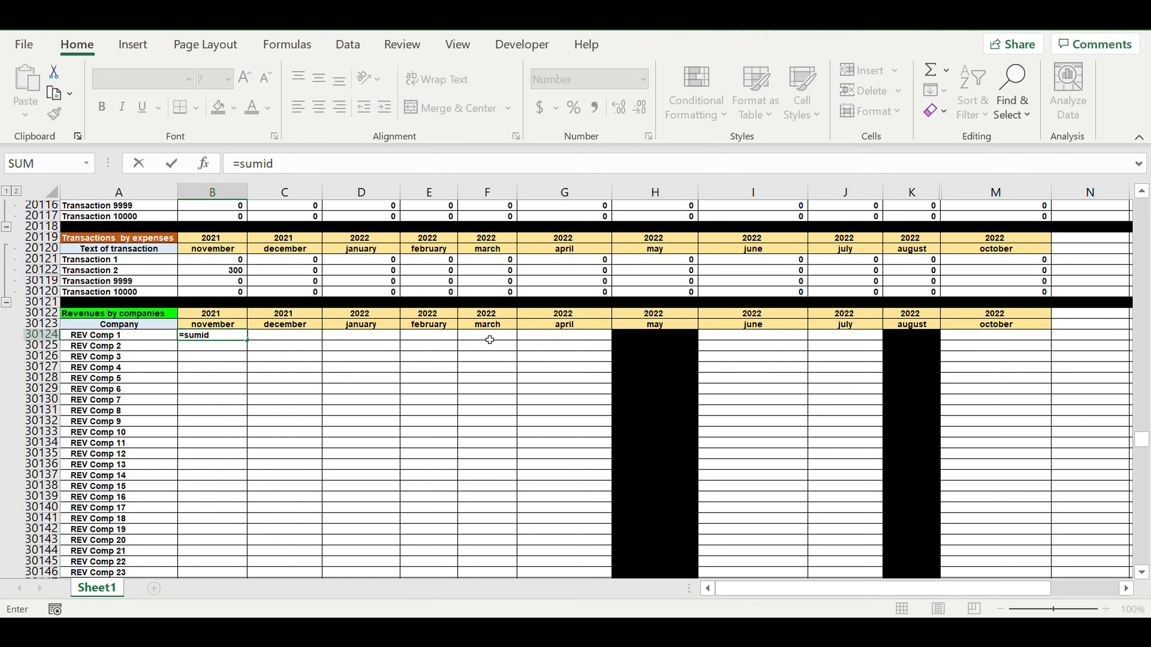
{"action": "key", "text": "BackSpace"}
{"action": "type", "text": "f("}
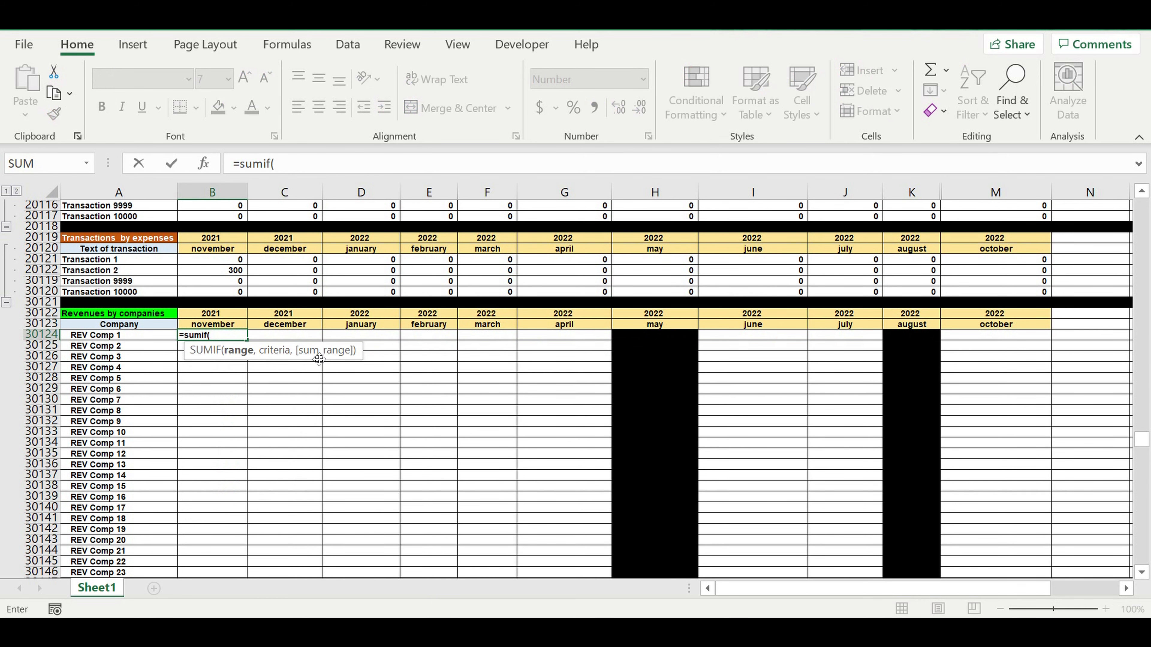
{"action": "scroll", "coordinate": [417, 313], "scroll_direction": "up", "scroll_amount": 3}
{"action": "scroll", "coordinate": [420, 302], "scroll_direction": "up", "scroll_amount": 6}
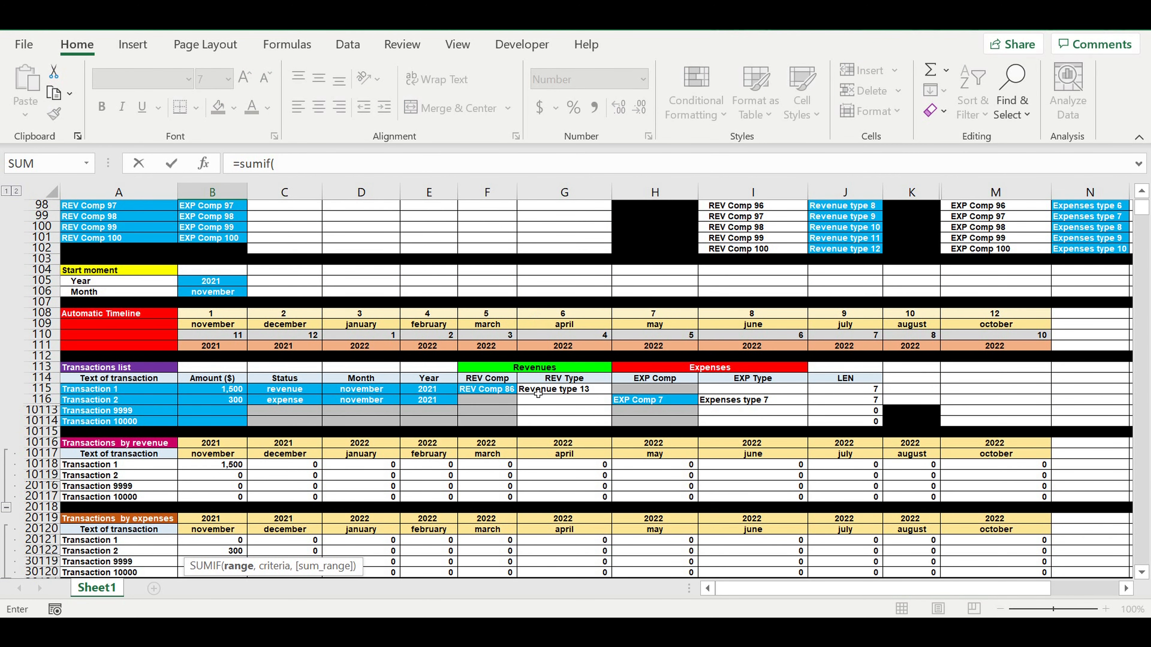
{"action": "left_click_drag", "start_coordinate": [481, 394], "coordinate": [482, 428]}
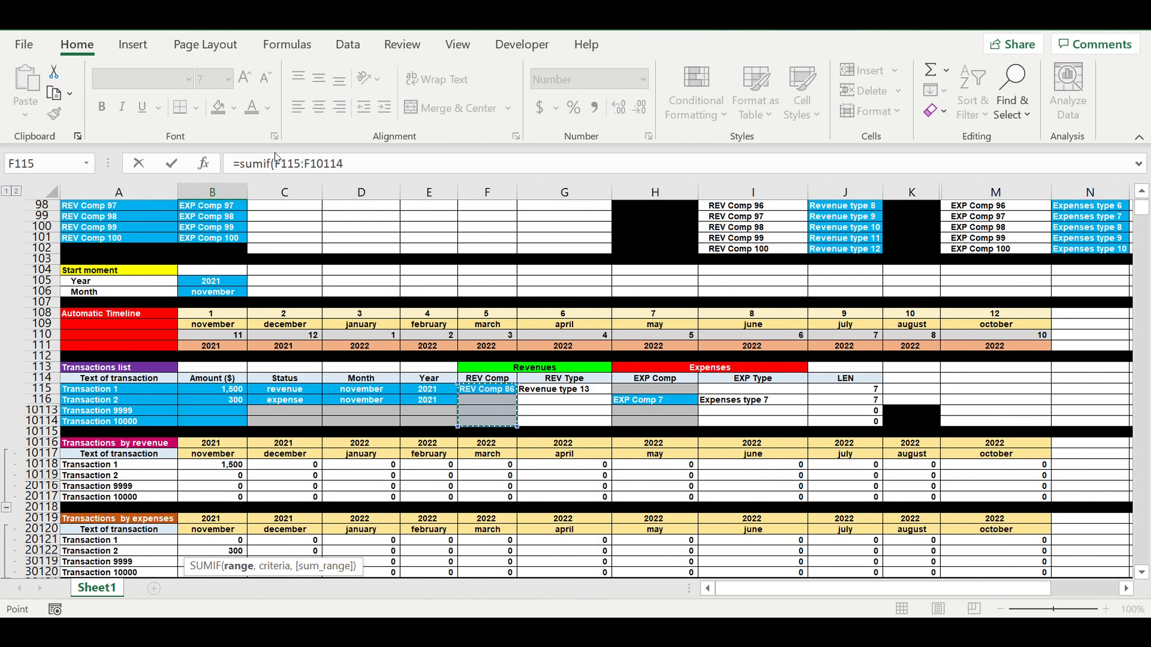
- Make the SUMIF range fully absolute as $F$115:$F$10114
{"action": "left_click", "coordinate": [275, 163]}
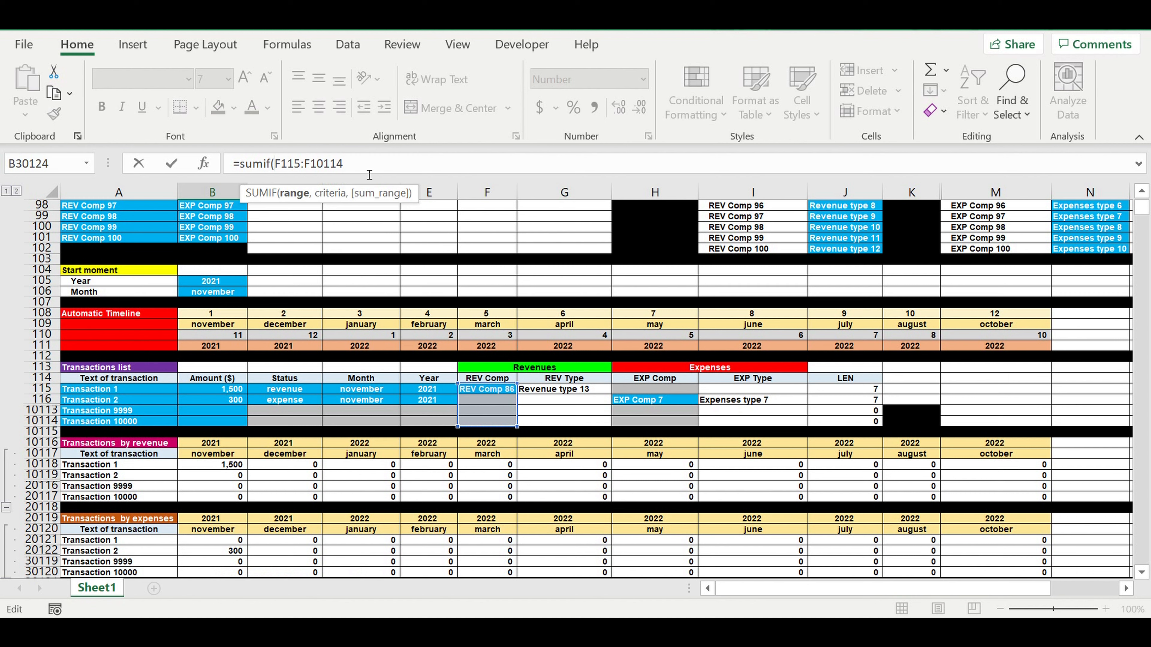
{"action": "type", "text": "$"}
{"action": "key", "text": "Right"}
{"action": "type", "text": "$F$"}
{"action": "key", "text": "Right"}
{"action": "type", "text": "$"}
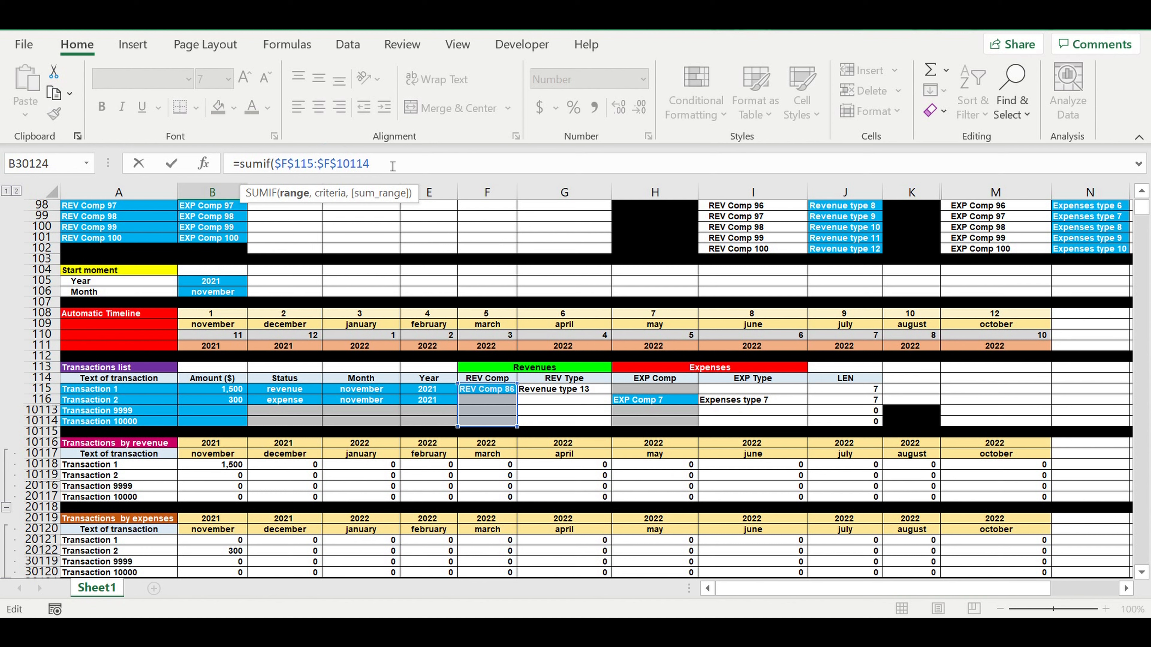
- Set the SUMIF criteria to the company name cell as $A30124, with only the column locked
{"action": "type", "text": ","}
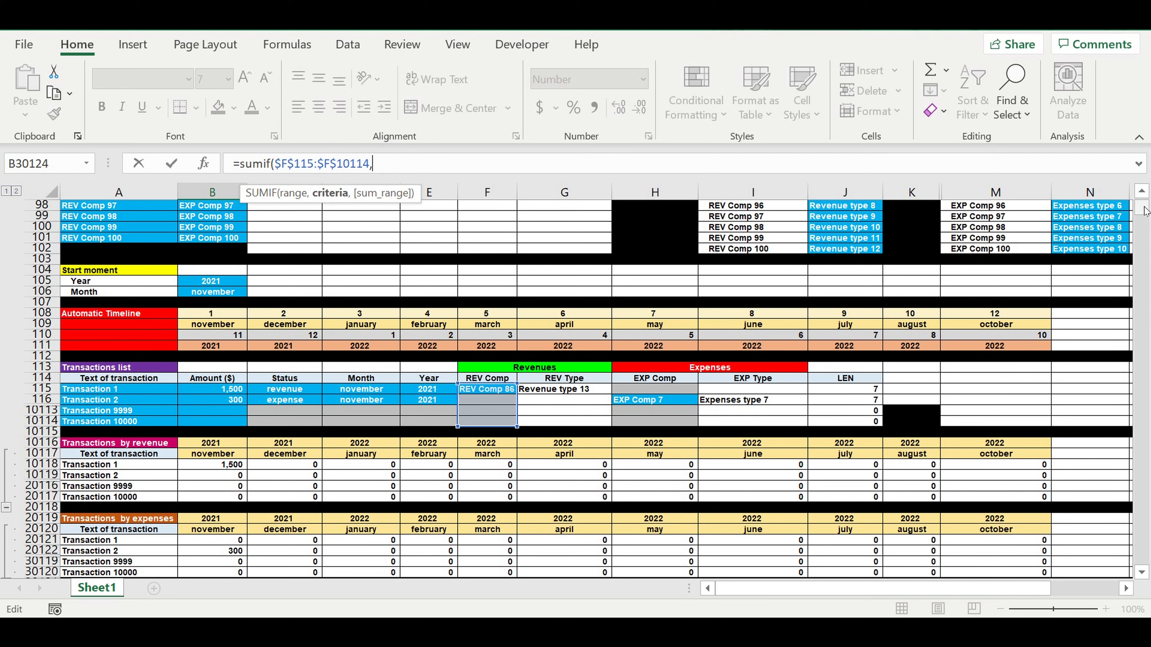
{"action": "left_click", "coordinate": [1142, 572]}
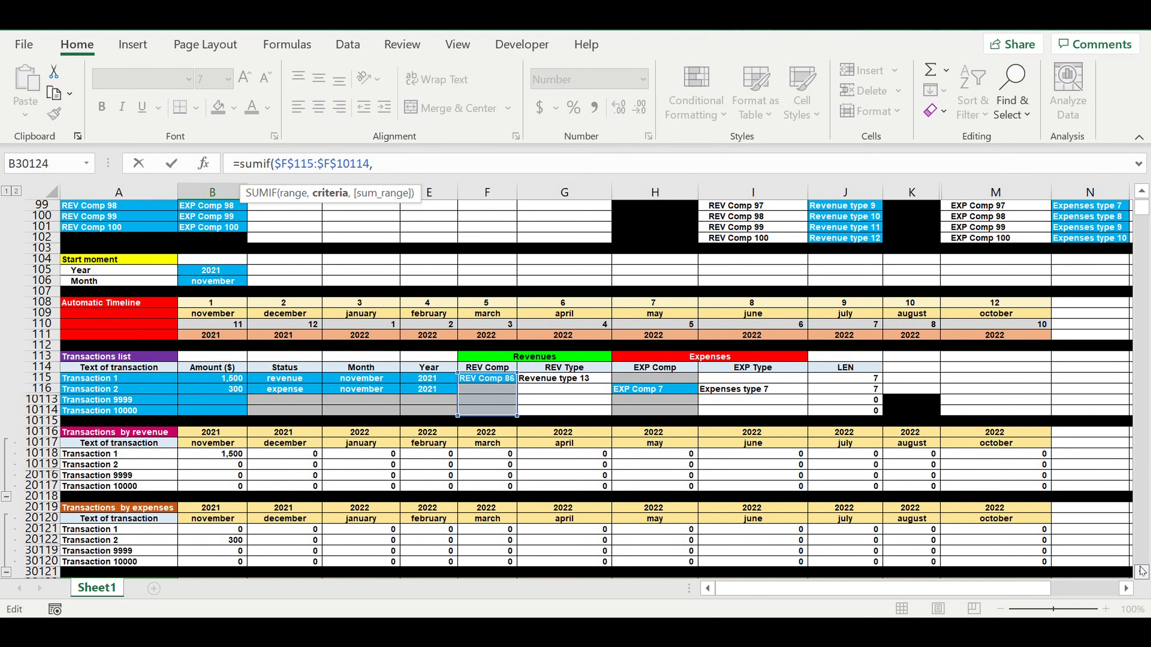
{"action": "scroll", "coordinate": [1142, 573], "scroll_direction": "down", "scroll_amount": 3}
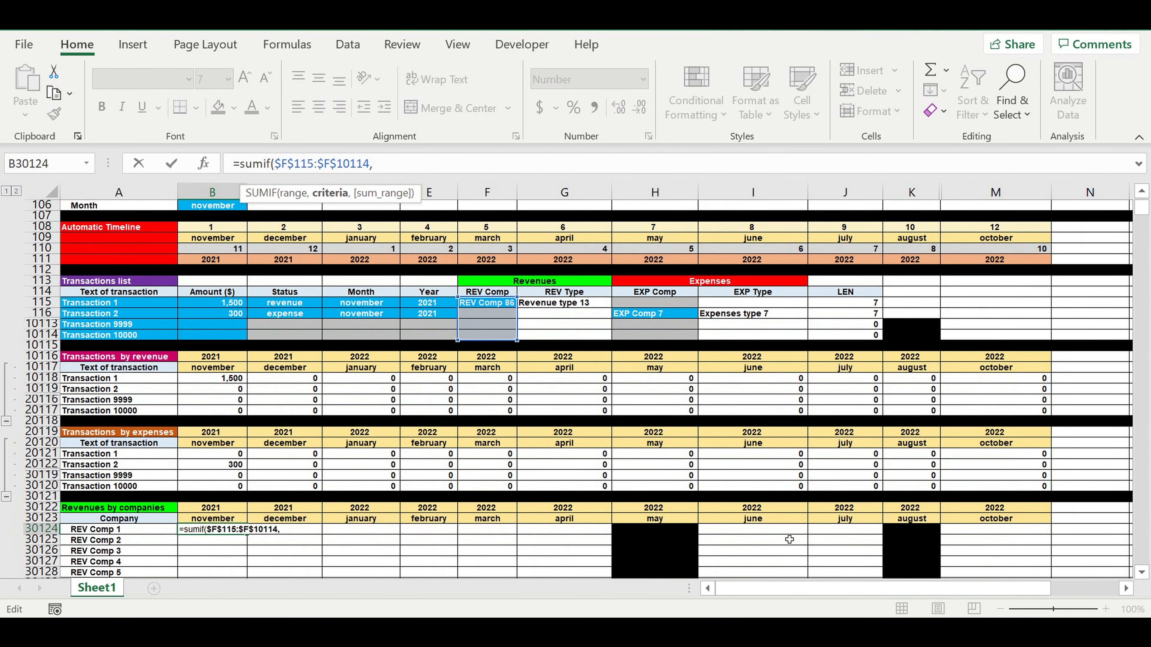
{"action": "left_click", "coordinate": [90, 529]}
{"action": "left_click", "coordinate": [373, 164]}
{"action": "type", "text": "$A30124"}
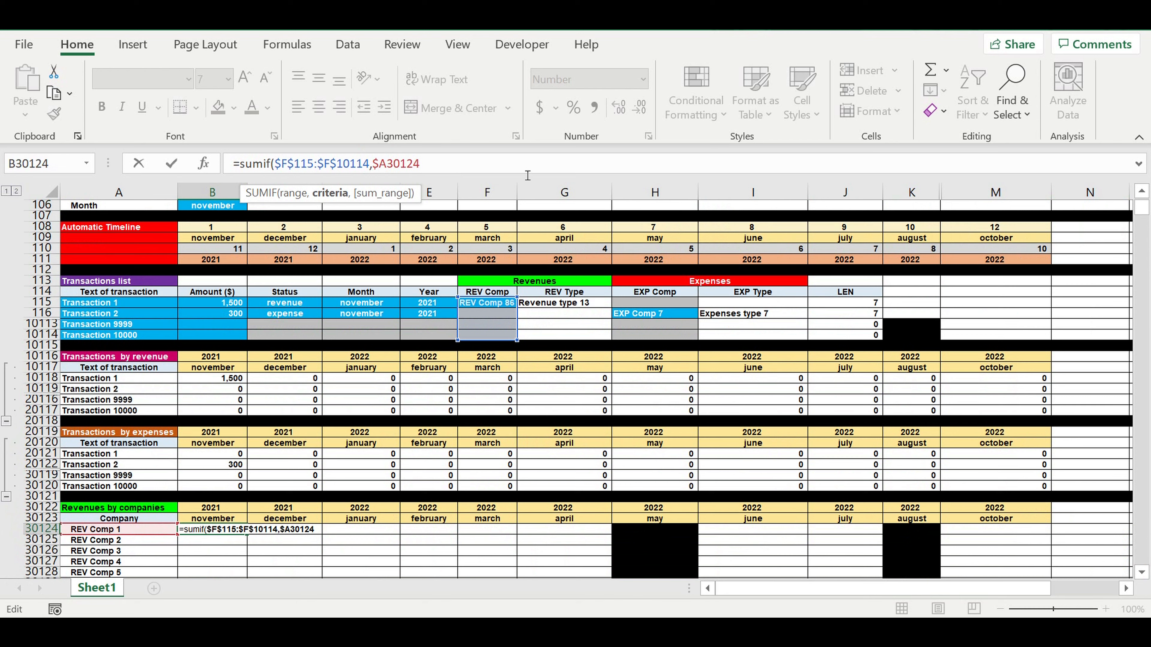
{"action": "left_click", "coordinate": [452, 169]}
- Use the November "Transactions by revenue" amounts as sum range B$10118:B$20117 and complete the SUMIF formula in B30124
{"action": "type", "text": ","}
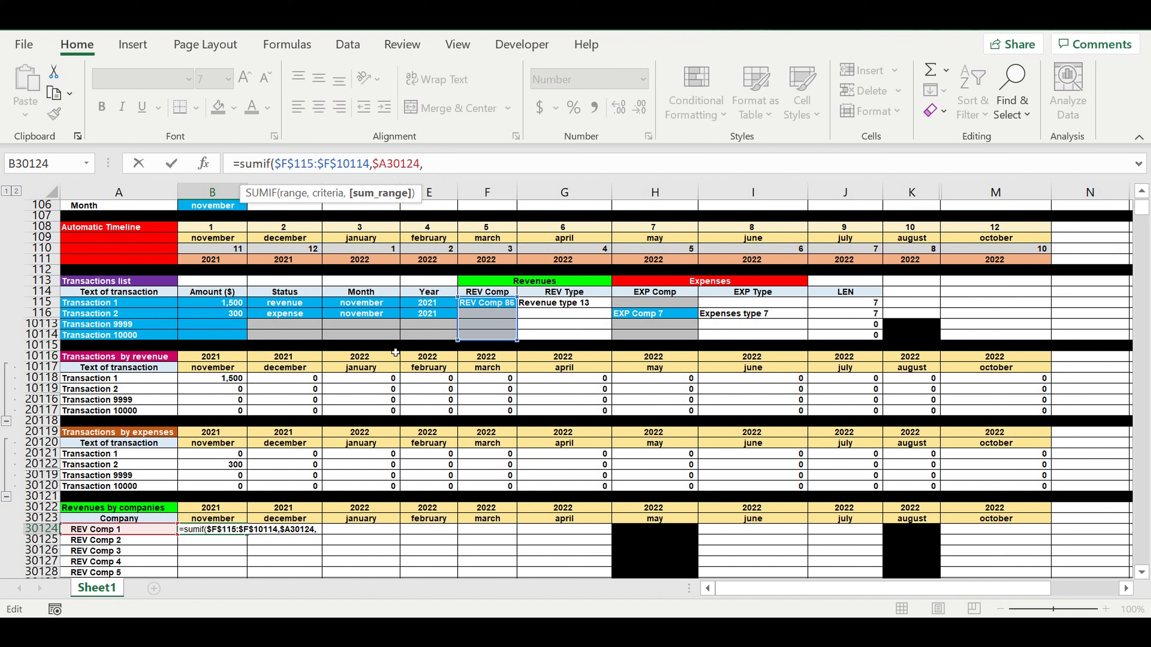
{"action": "left_click_drag", "start_coordinate": [206, 379], "coordinate": [204, 415]}
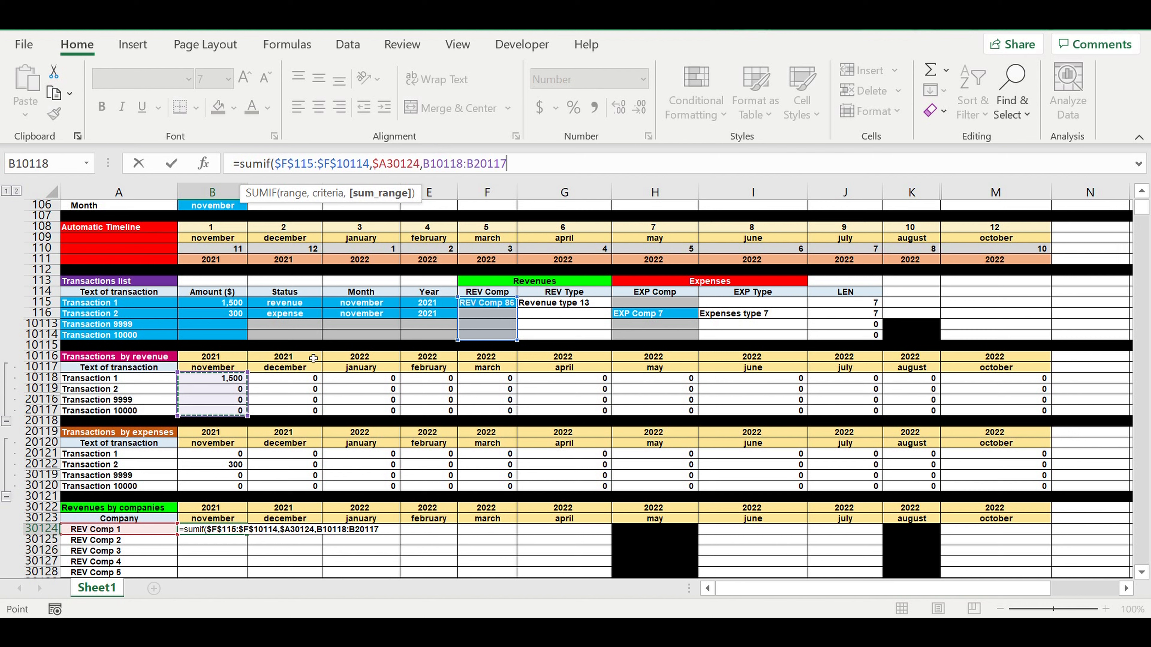
{"action": "left_click", "coordinate": [430, 165]}
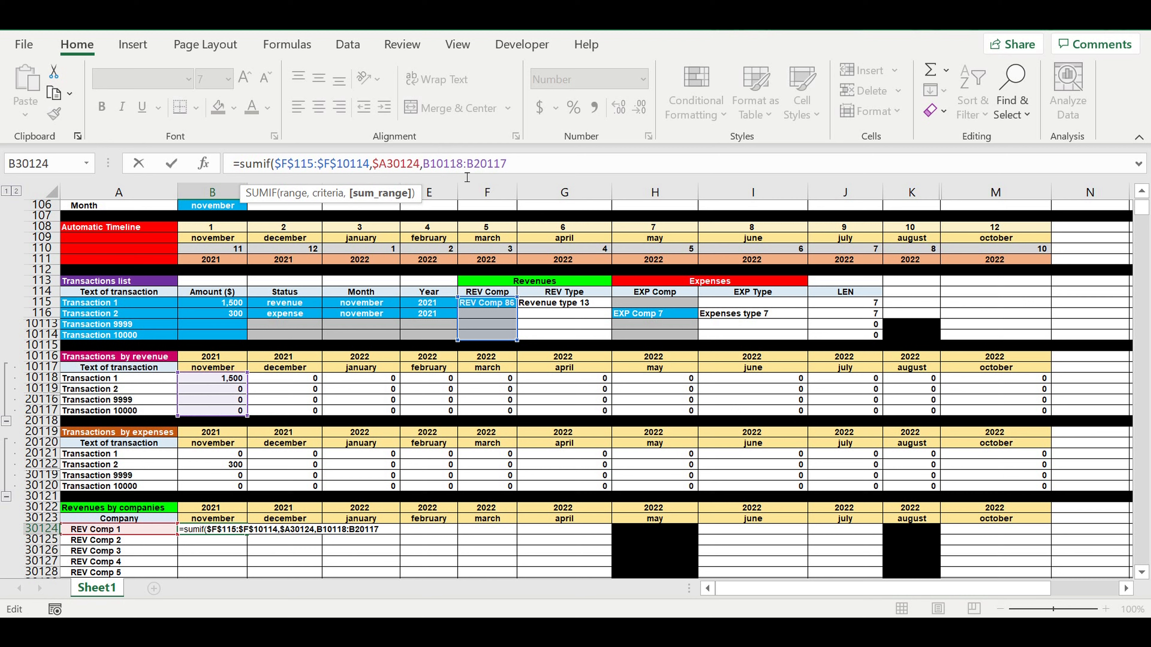
{"action": "type", "text": "$F"}
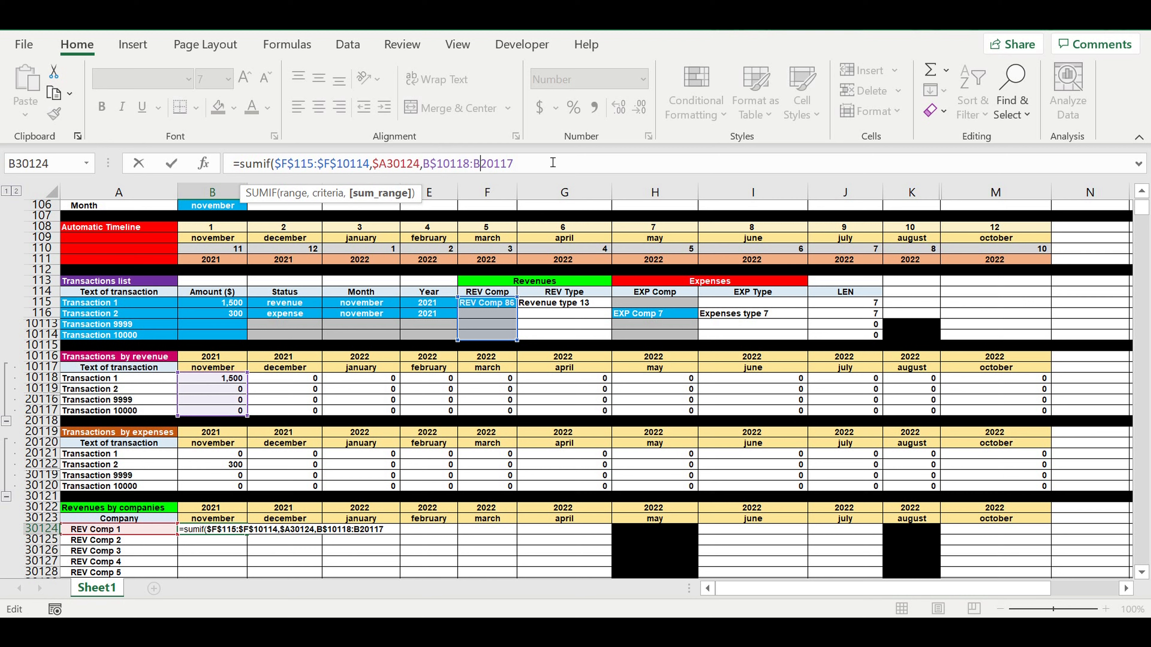
{"action": "type", "text": "$"}
{"action": "left_click", "coordinate": [553, 164]}
{"action": "type", "text": ")"}
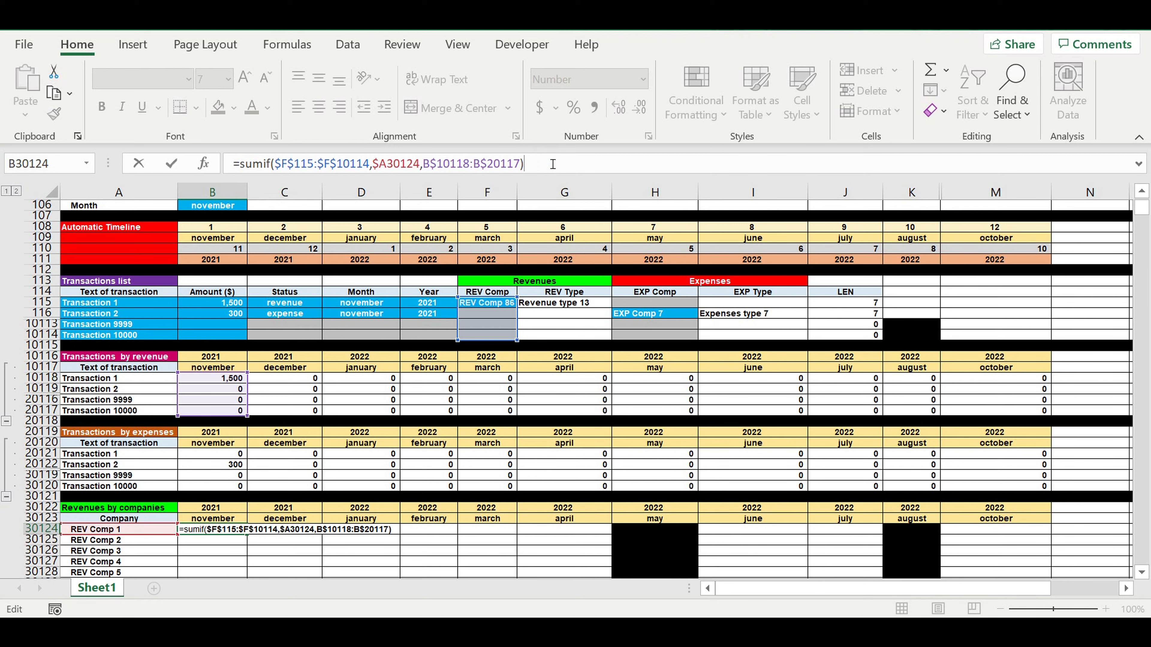
{"action": "key", "text": "Return"}
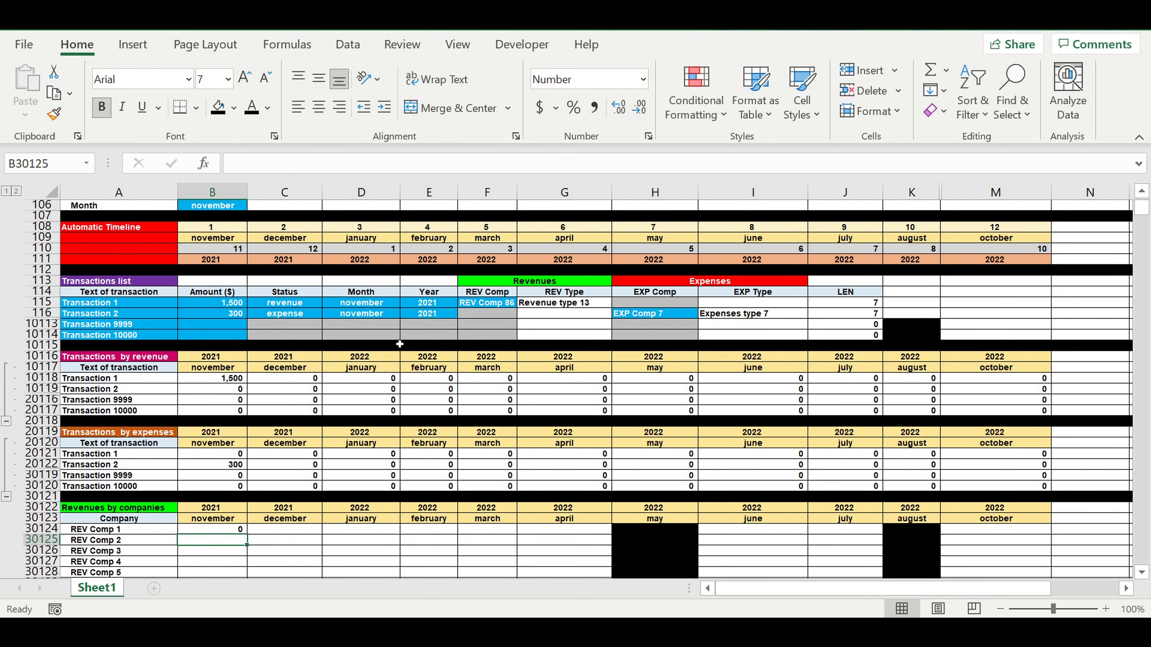
- Copy the SUMIF formula from B30124 across to column M and down through row 30224
{"action": "scroll", "coordinate": [399, 344], "scroll_direction": "down", "scroll_amount": 2}
{"action": "scroll", "coordinate": [417, 313], "scroll_direction": "down", "scroll_amount": 2}
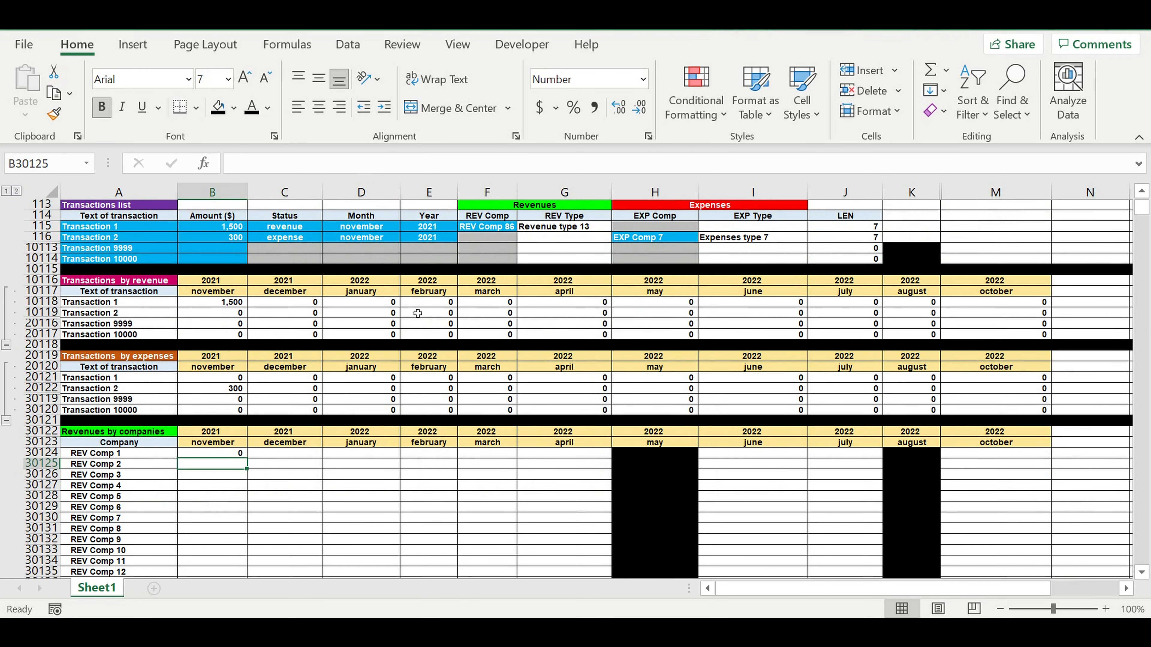
{"action": "left_click", "coordinate": [214, 415]}
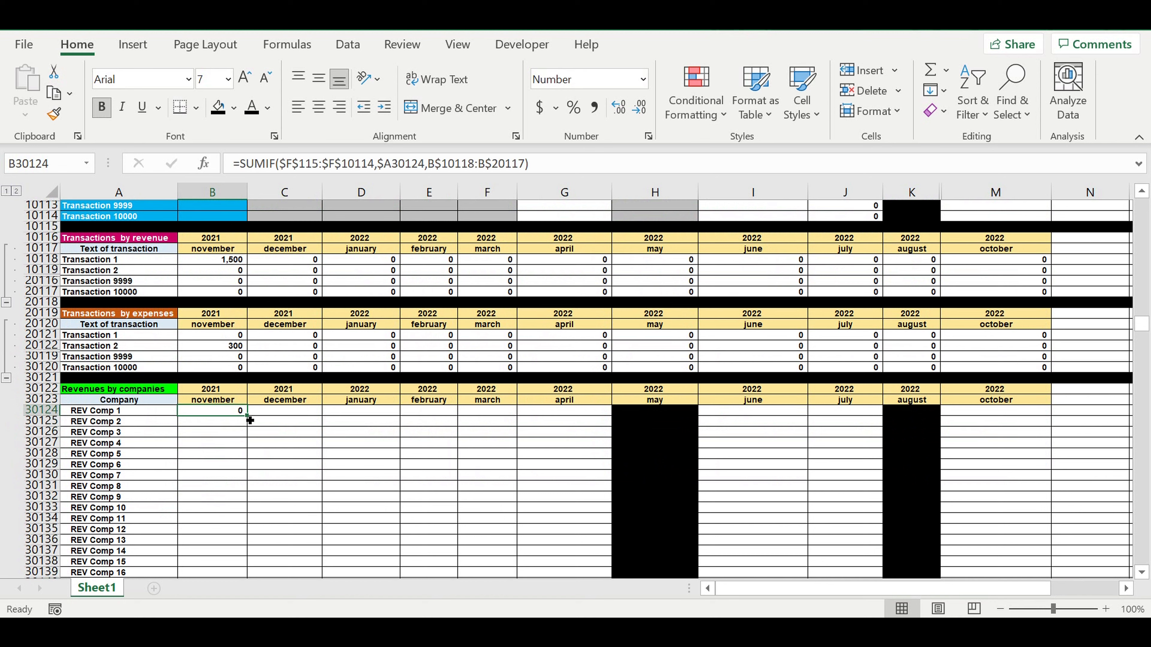
{"action": "left_click_drag", "start_coordinate": [250, 421], "coordinate": [1029, 438]}
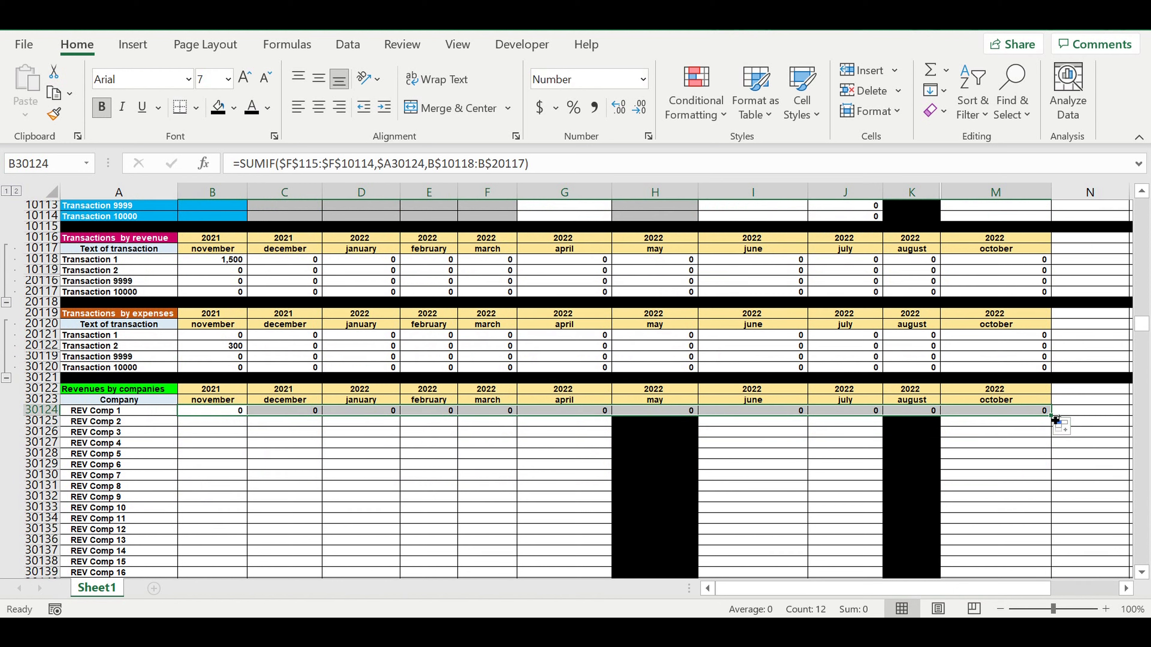
{"action": "double_click", "coordinate": [1052, 416]}
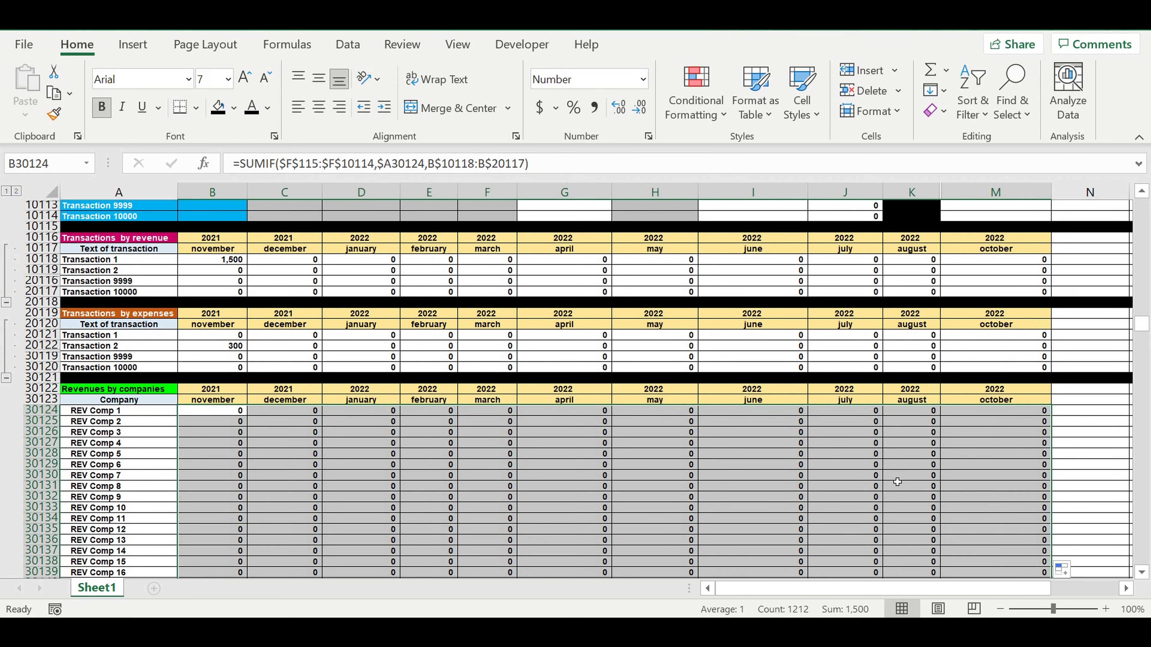
- Review the copied SUMIF results down the company list and inspect REV Comp 86's November amount and name cell
{"action": "scroll", "coordinate": [897, 482], "scroll_direction": "down", "scroll_amount": 6}
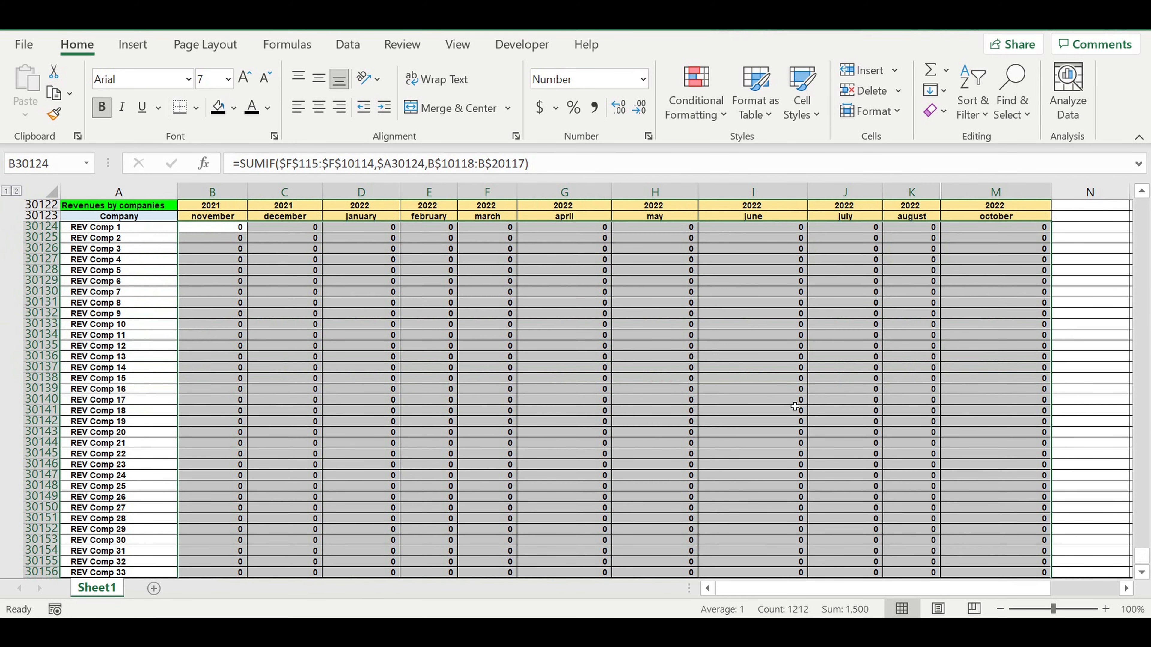
{"action": "scroll", "coordinate": [795, 407], "scroll_direction": "down", "scroll_amount": 13}
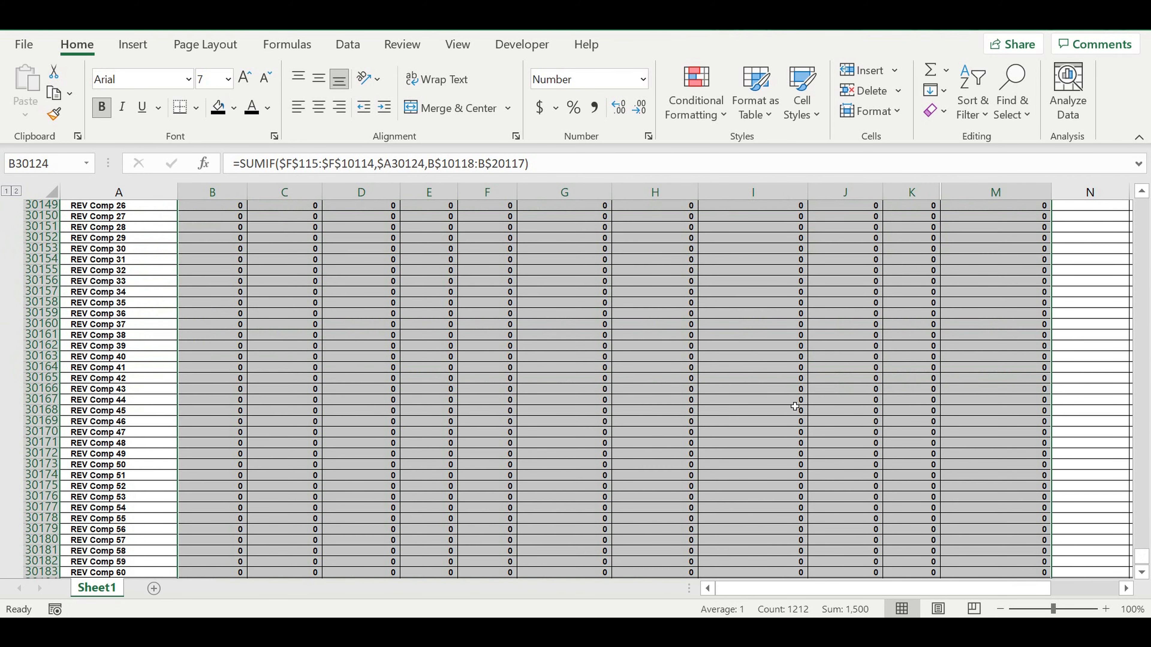
{"action": "scroll", "coordinate": [773, 455], "scroll_direction": "down", "scroll_amount": 6}
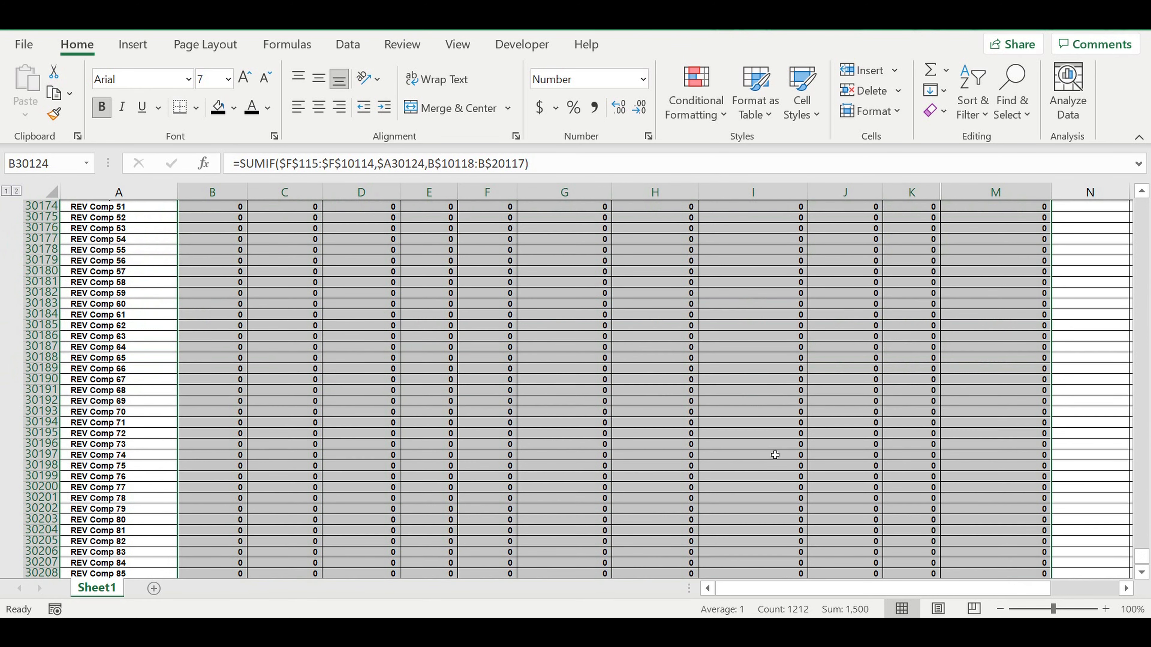
{"action": "scroll", "coordinate": [775, 455], "scroll_direction": "down", "scroll_amount": 4}
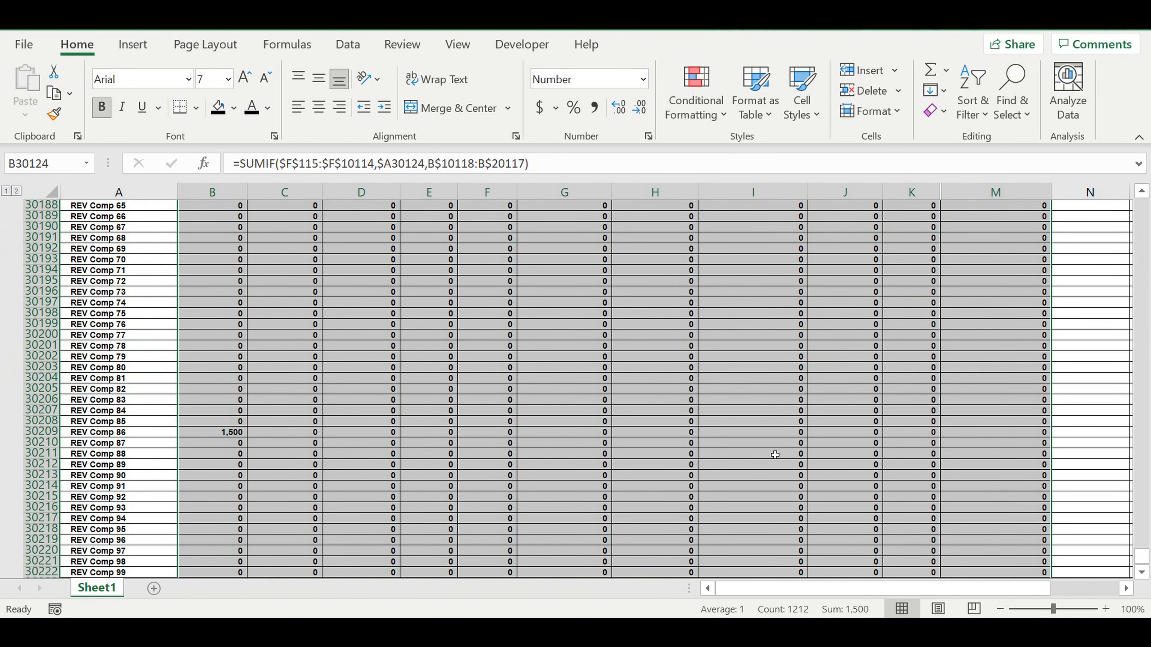
{"action": "left_click", "coordinate": [216, 402]}
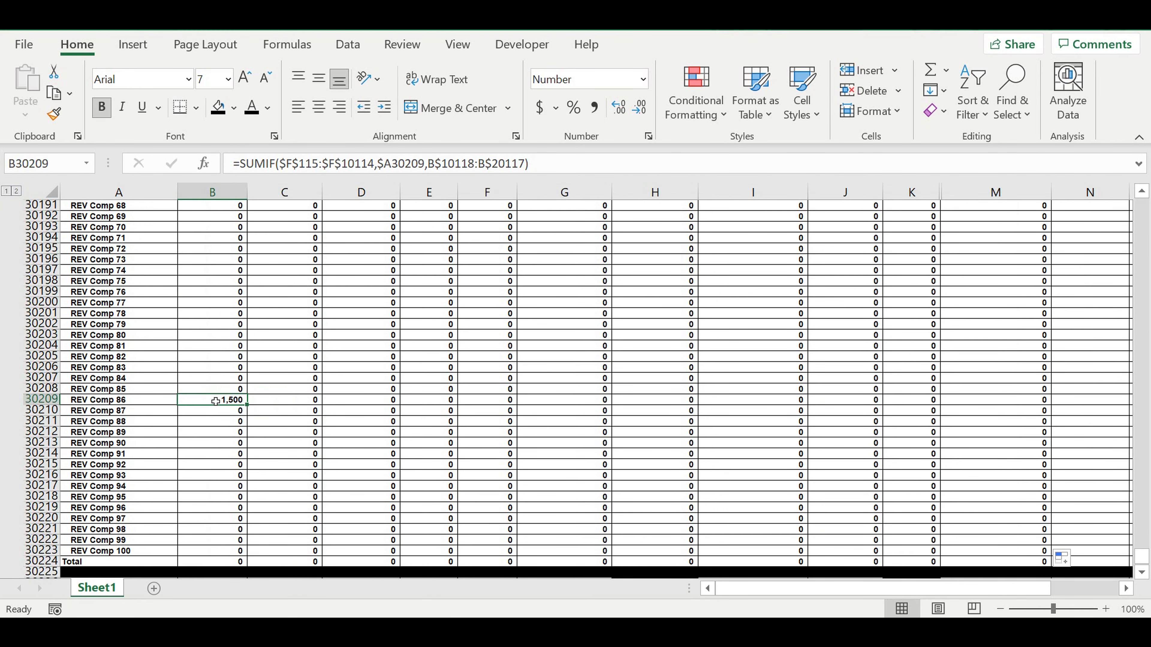
{"action": "left_click", "coordinate": [84, 404]}
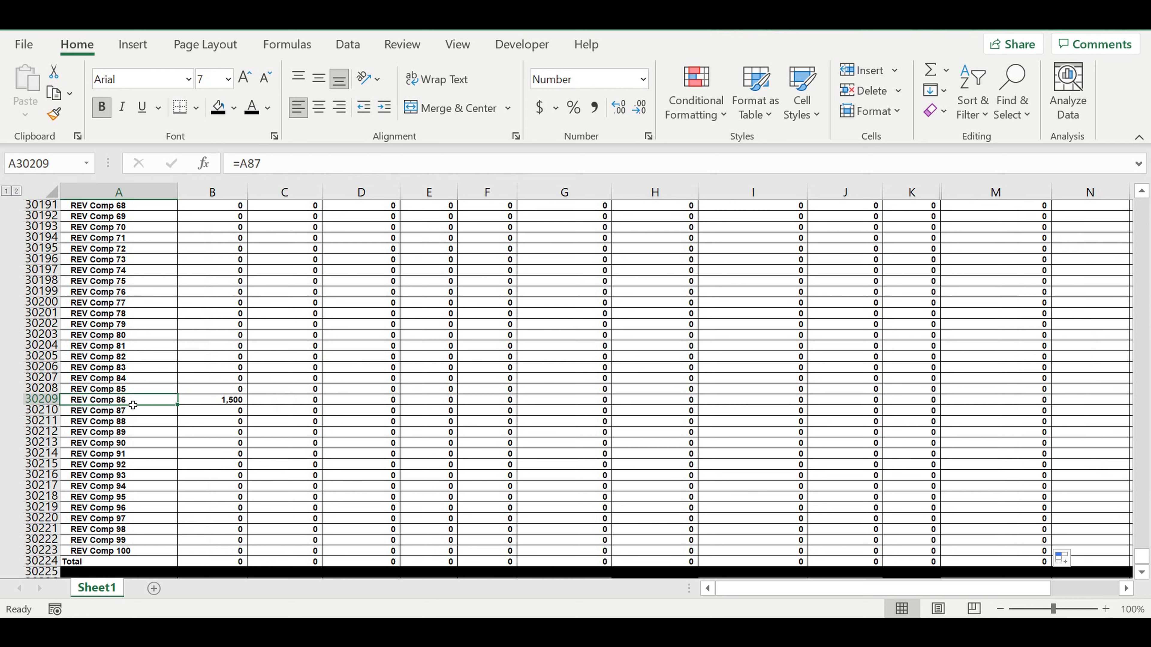
- Replace the November Total formula in B30224 with an automatic sum of B30124:B30223
{"action": "left_click", "coordinate": [212, 560]}
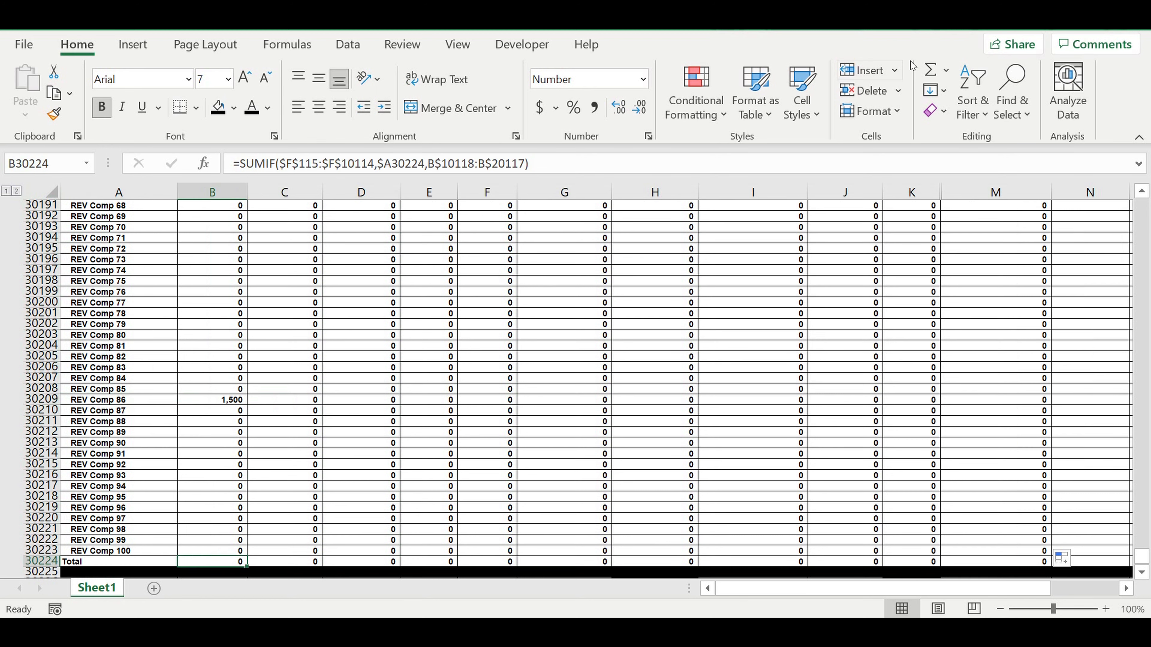
{"action": "left_click", "coordinate": [930, 70]}
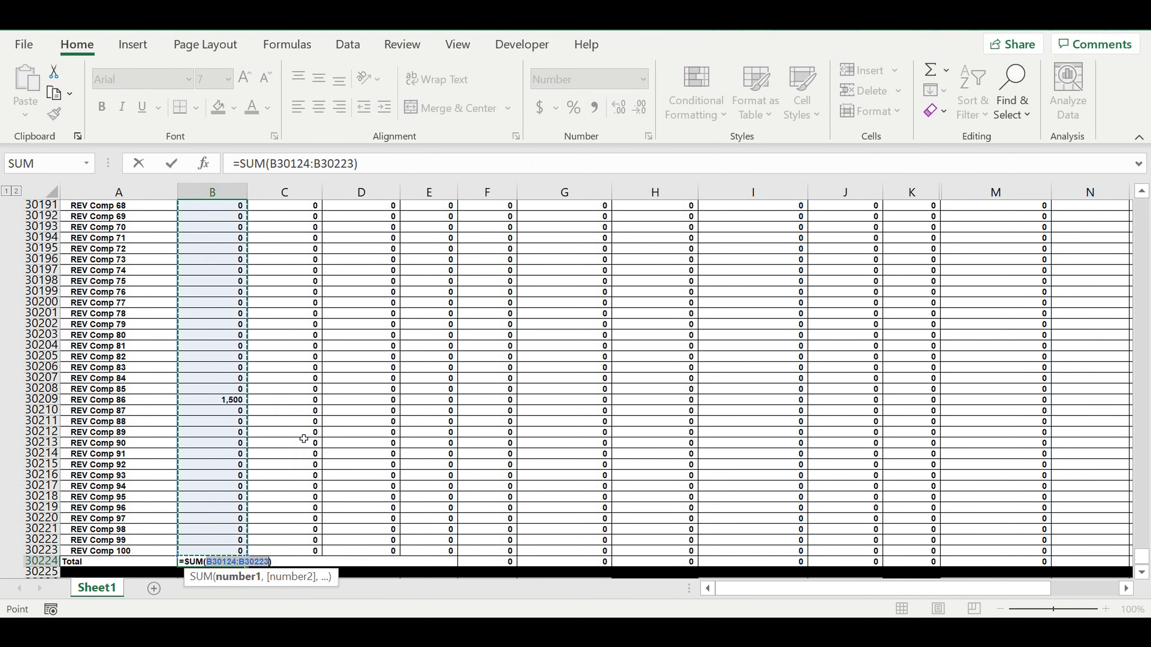
{"action": "scroll", "coordinate": [310, 414], "scroll_direction": "up", "scroll_amount": 12}
{"action": "scroll", "coordinate": [311, 410], "scroll_direction": "up", "scroll_amount": 12}
{"action": "key", "text": "Return"}
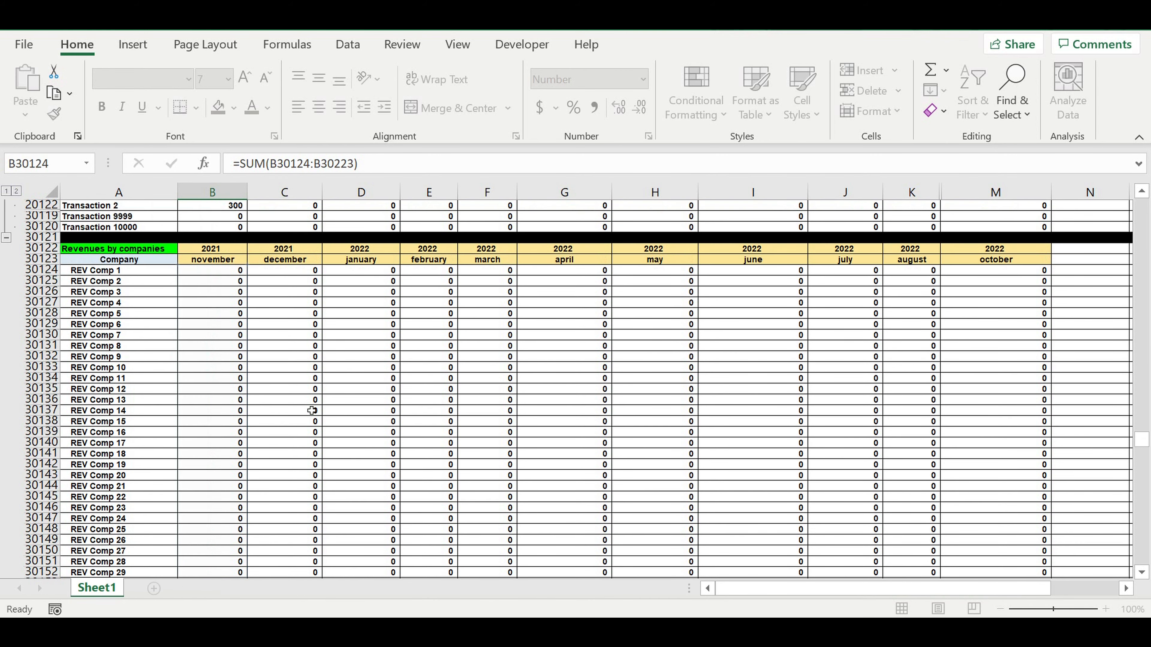
- Copy the November Total sum from B30224 across the Total row through the October column M
{"action": "scroll", "coordinate": [340, 444], "scroll_direction": "down", "scroll_amount": 2}
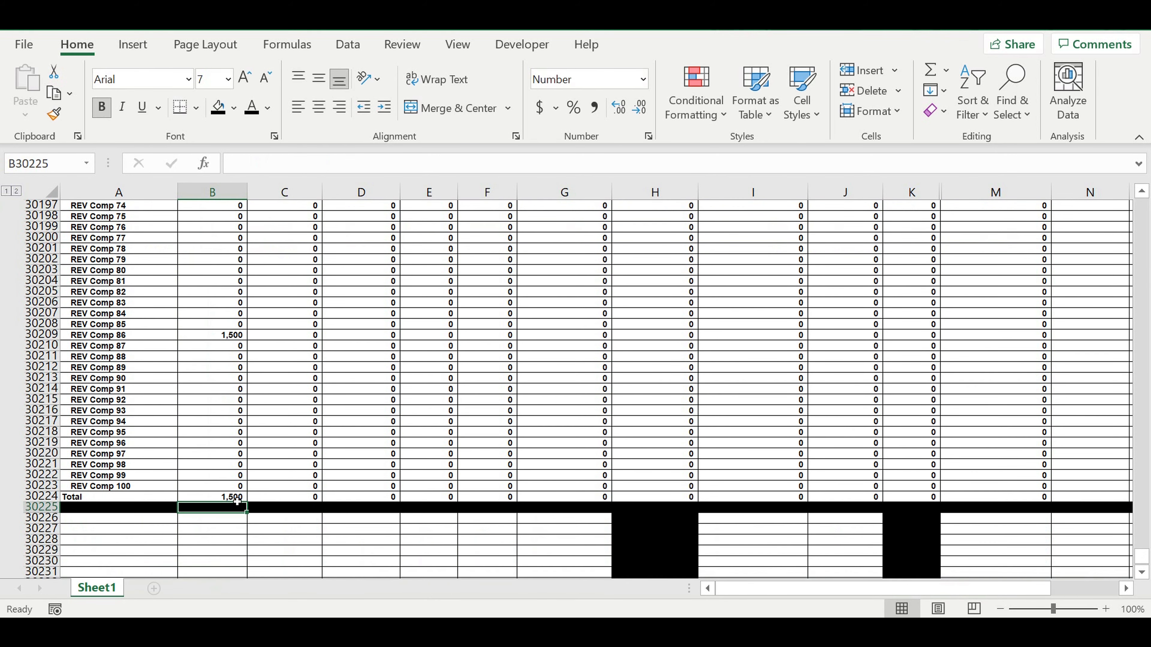
{"action": "left_click", "coordinate": [225, 499]}
{"action": "left_click_drag", "start_coordinate": [246, 500], "coordinate": [707, 521]}
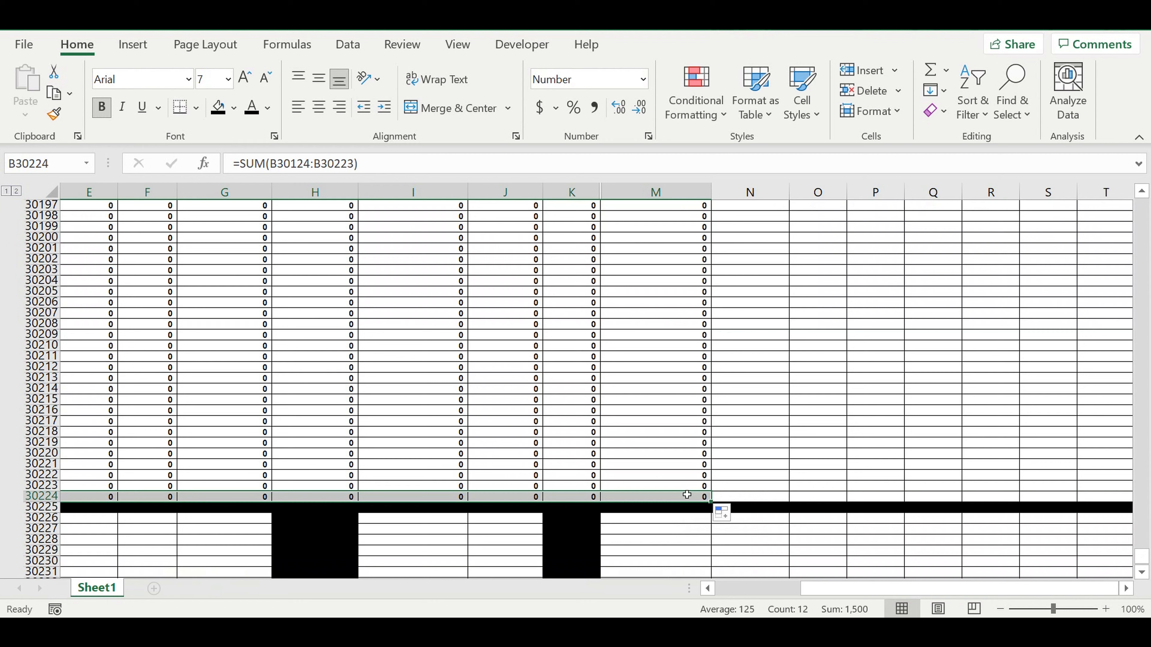
{"action": "left_click", "coordinate": [685, 499]}
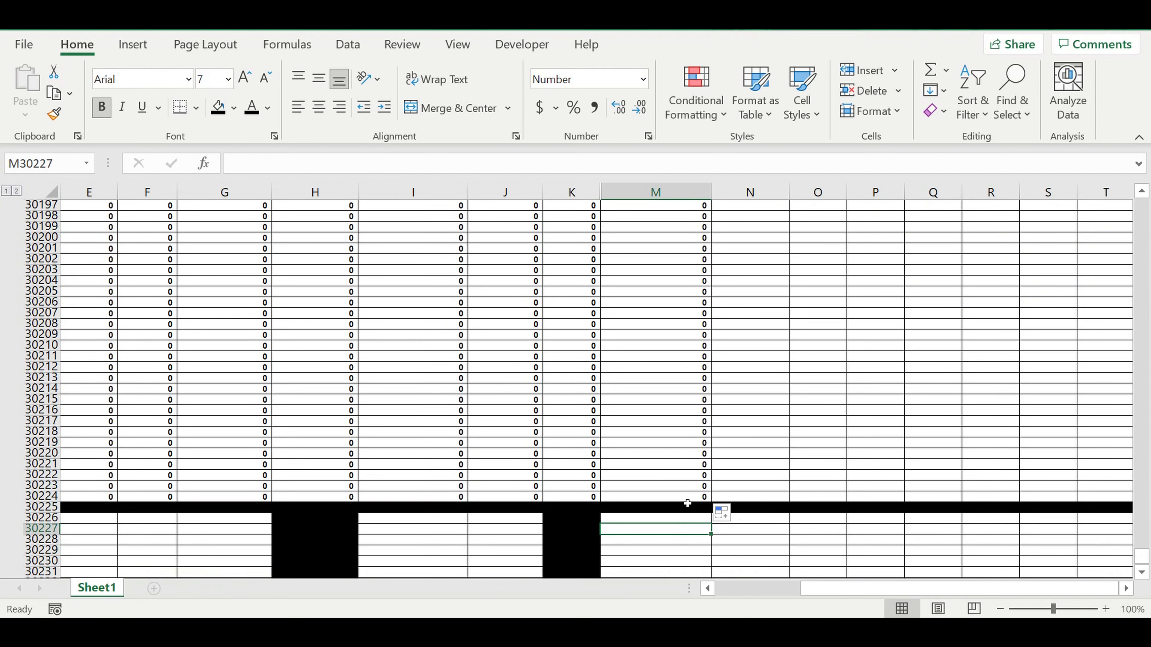
- Fill the "Revenues by companies" Total row, A30224 through M30224, with standard yellow
{"action": "left_click_drag", "start_coordinate": [685, 502], "coordinate": [69, 503]}
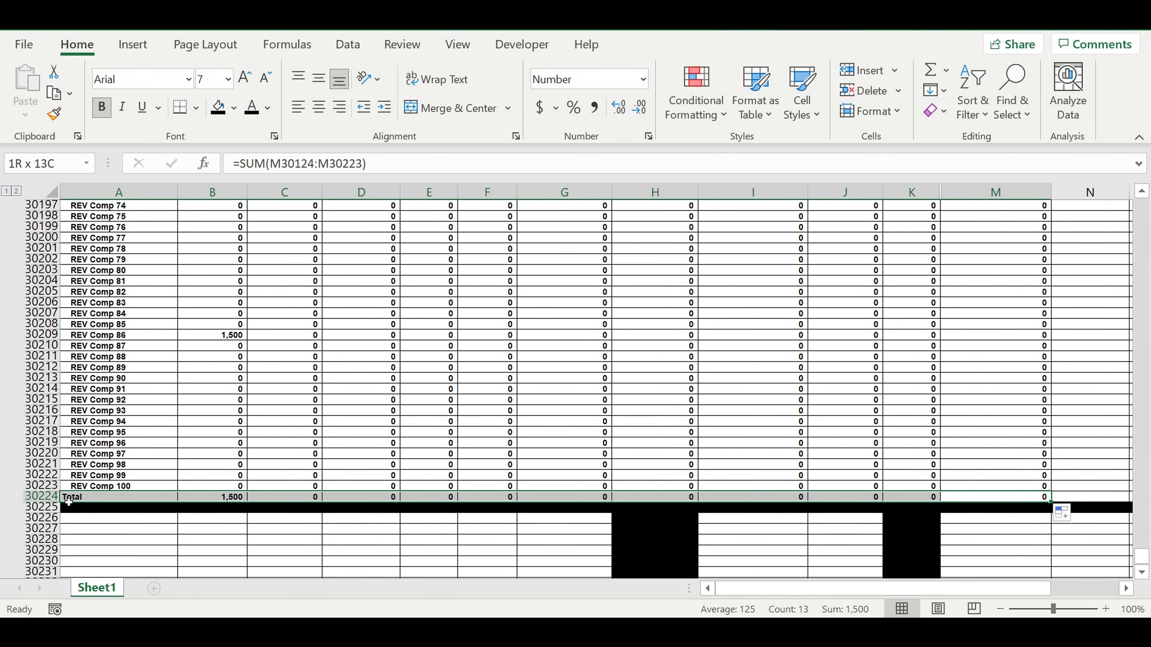
{"action": "left_click", "coordinate": [234, 108]}
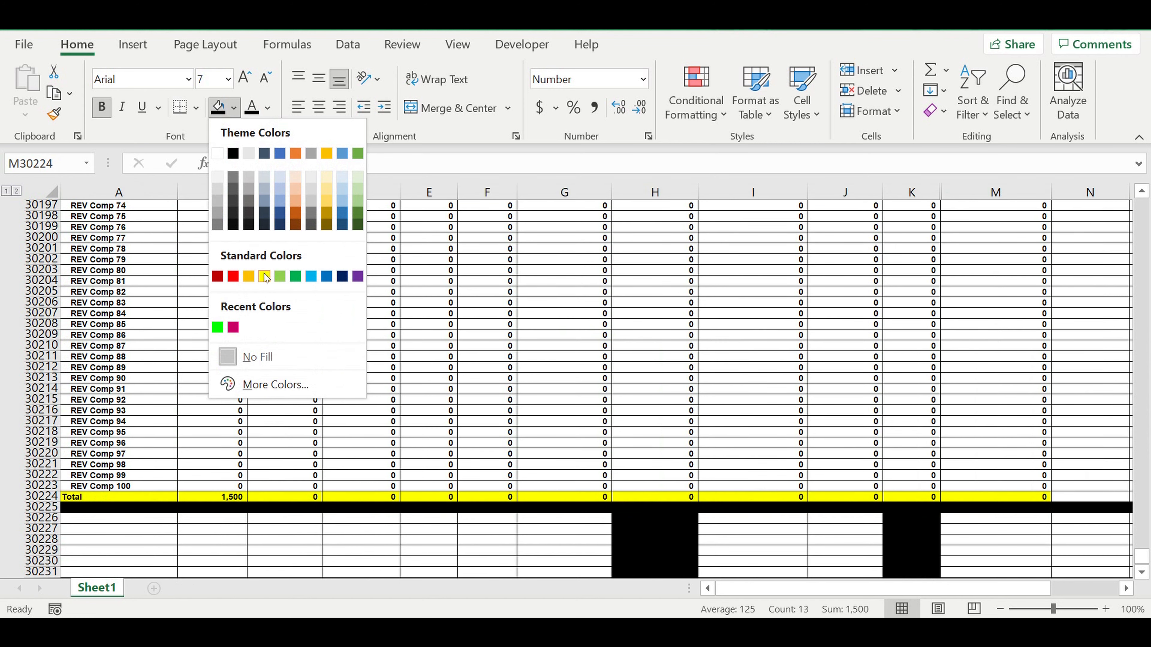
{"action": "left_click", "coordinate": [264, 277]}
{"action": "left_click", "coordinate": [237, 390]}
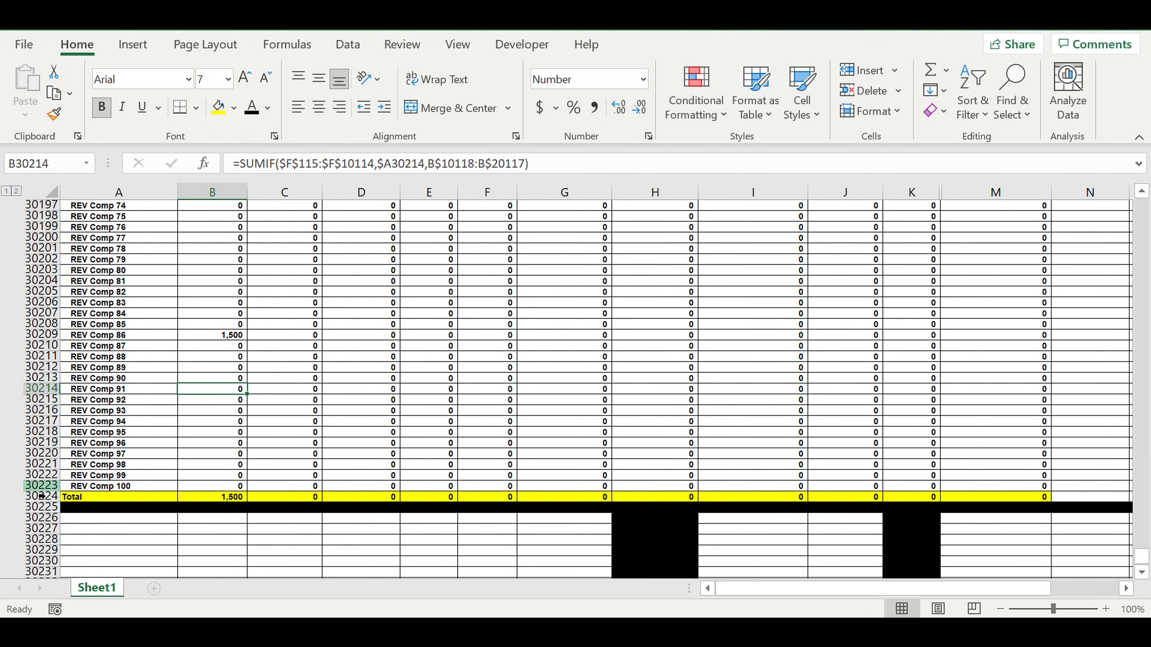
- Group rows 30123 to 30223, the header and company rows of the "Revenues by companies" section
{"action": "left_click_drag", "start_coordinate": [40, 486], "coordinate": [25, 268]}
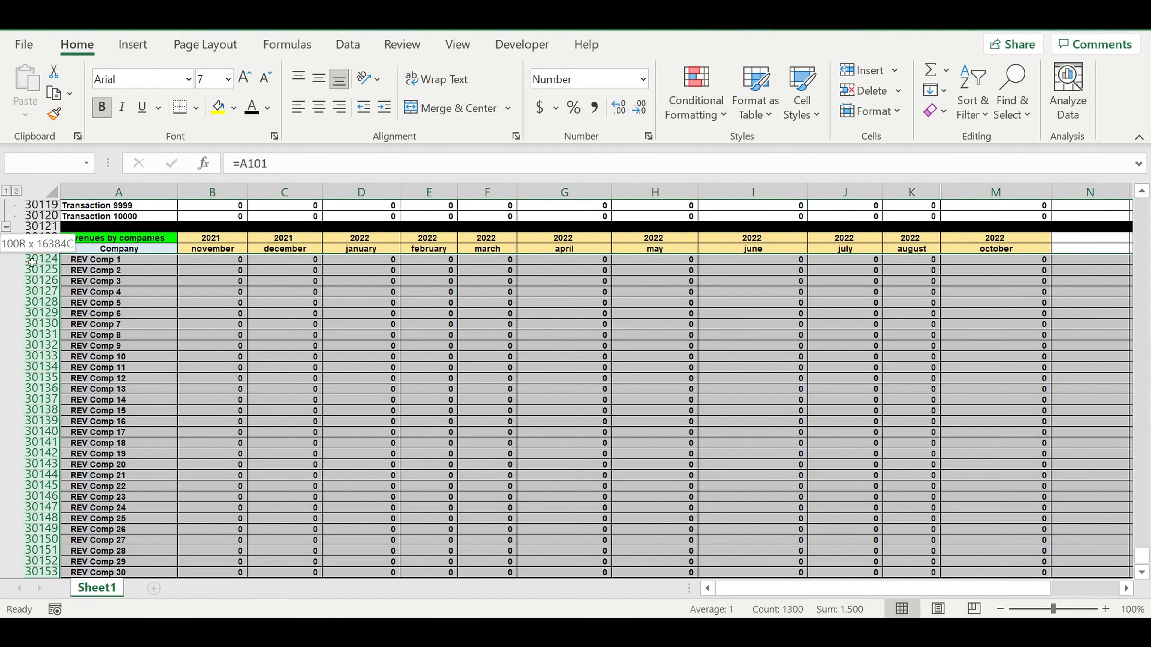
{"action": "left_click_drag", "start_coordinate": [26, 259], "coordinate": [25, 251]}
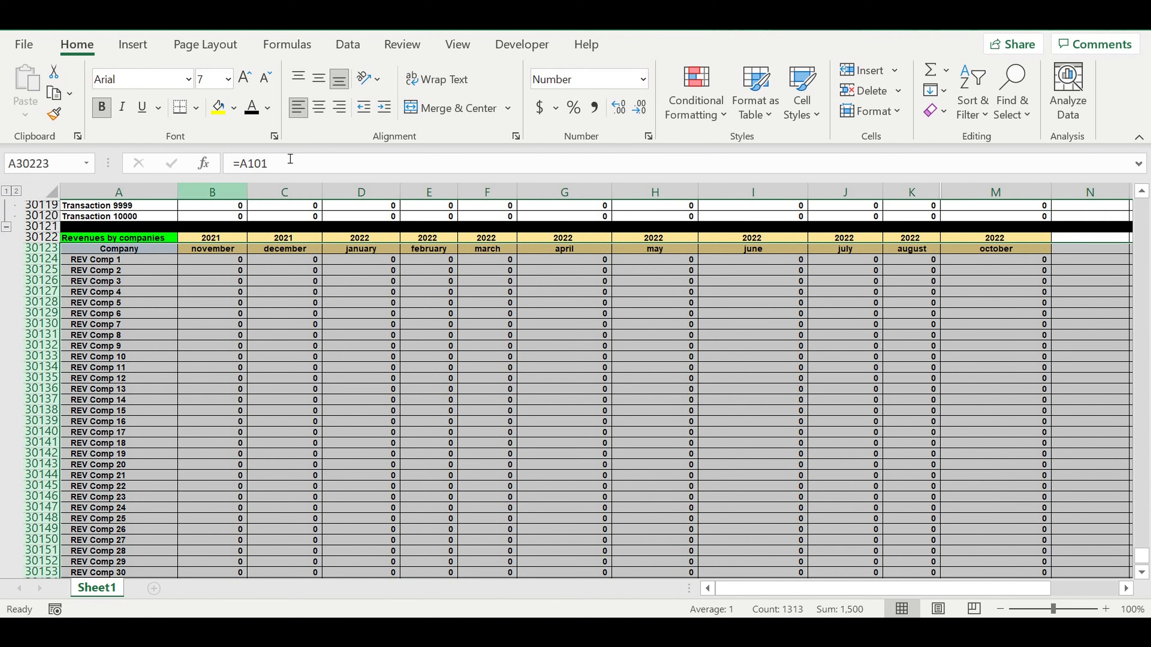
{"action": "left_click", "coordinate": [347, 45]}
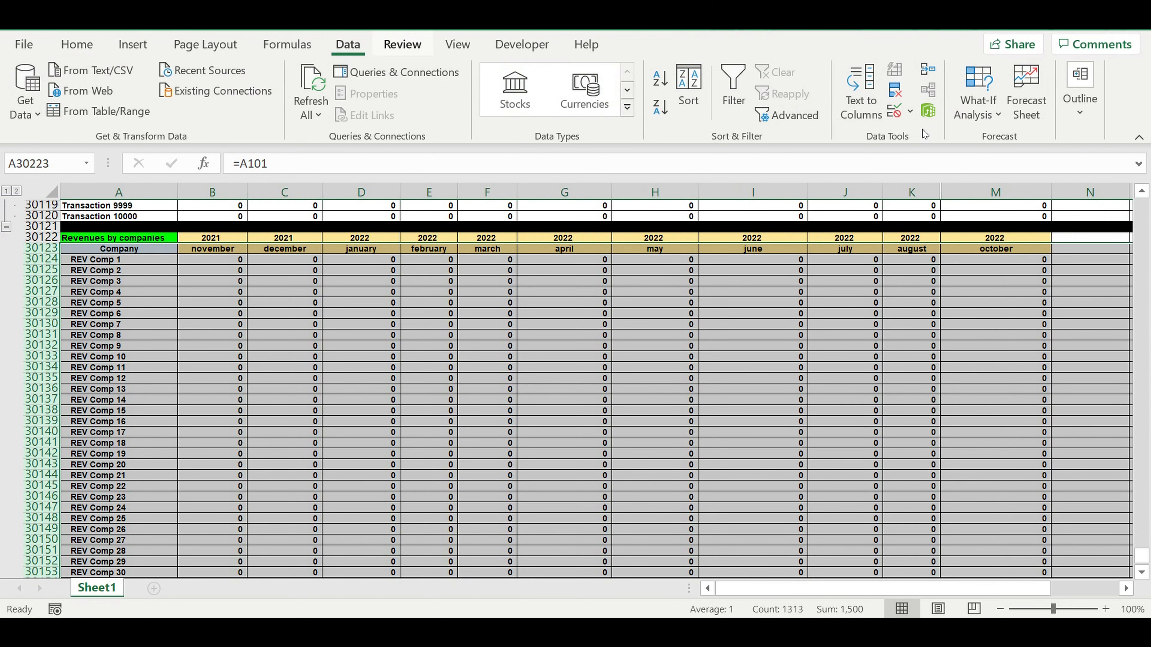
{"action": "left_click", "coordinate": [1080, 91]}
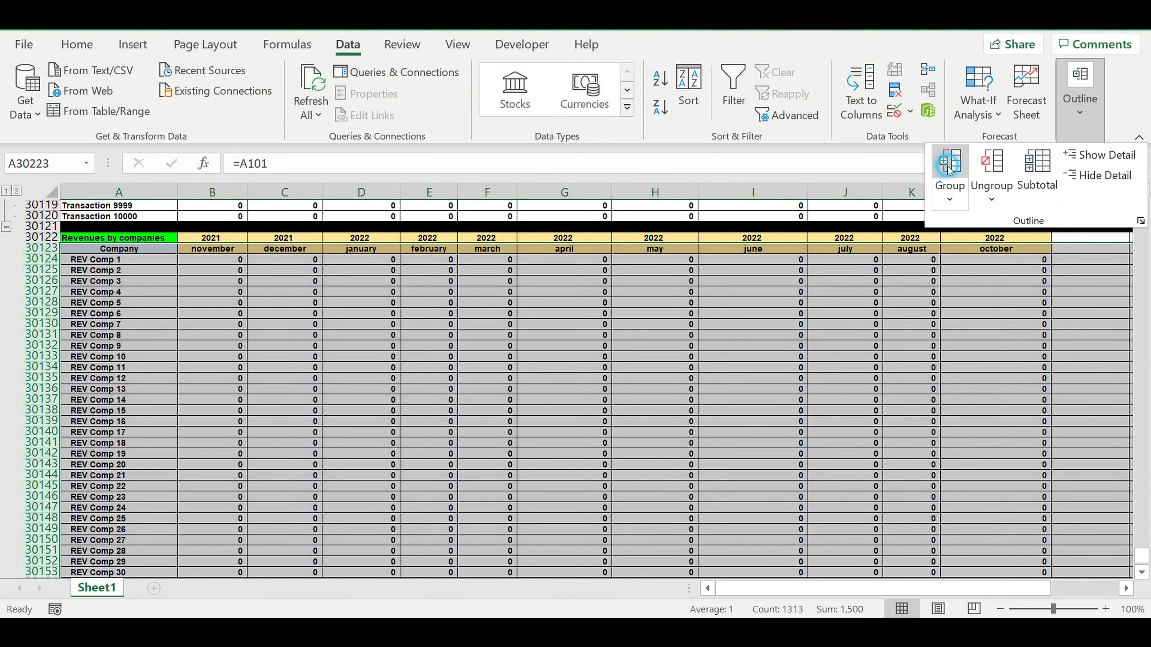
{"action": "left_click", "coordinate": [949, 164]}
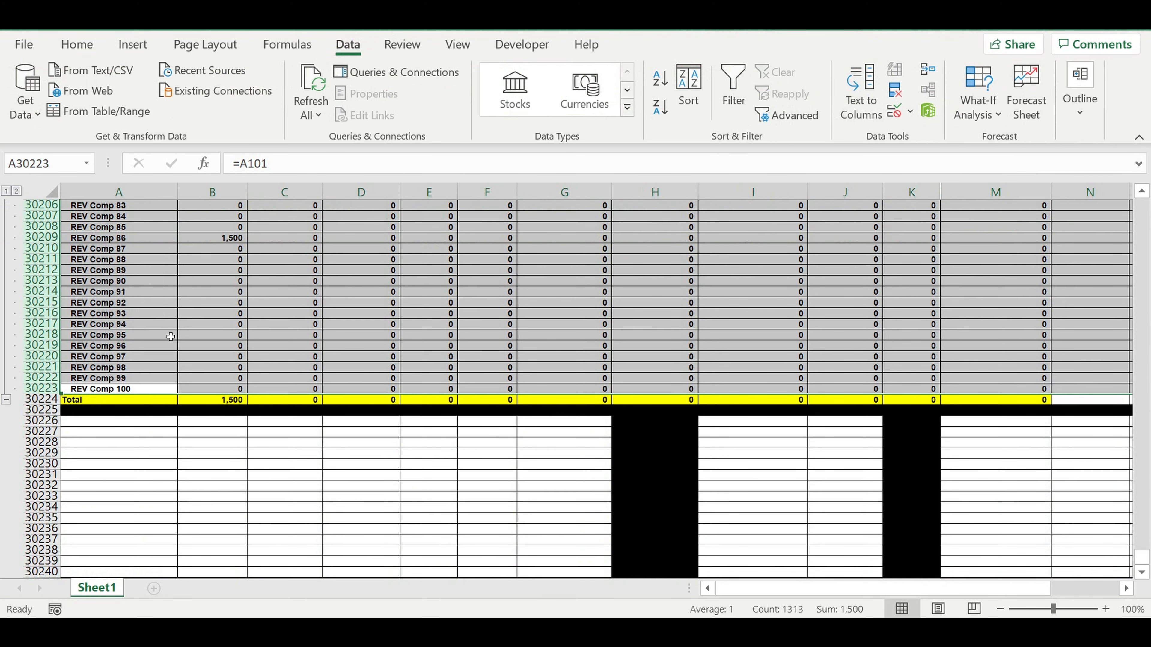
{"action": "left_click", "coordinate": [264, 475]}
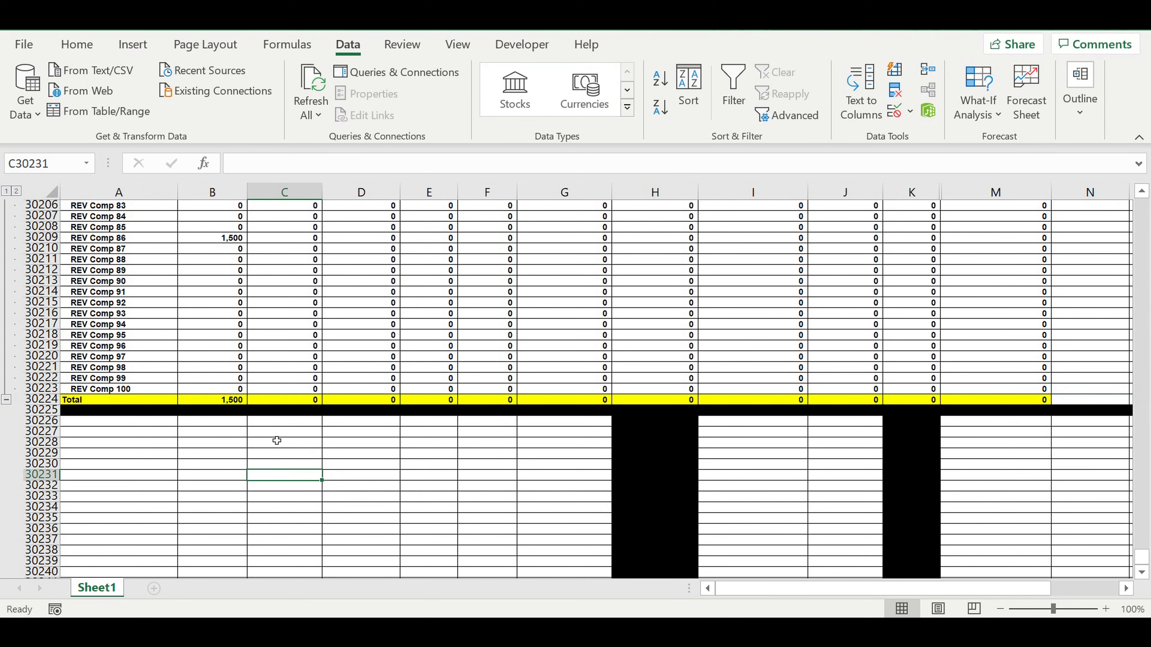
- Widen column F in the transactions list so the REV Comp names fit in full
{"action": "scroll", "coordinate": [277, 441], "scroll_direction": "up", "scroll_amount": 13}
{"action": "scroll", "coordinate": [281, 431], "scroll_direction": "up", "scroll_amount": 16}
{"action": "scroll", "coordinate": [281, 432], "scroll_direction": "up", "scroll_amount": 7}
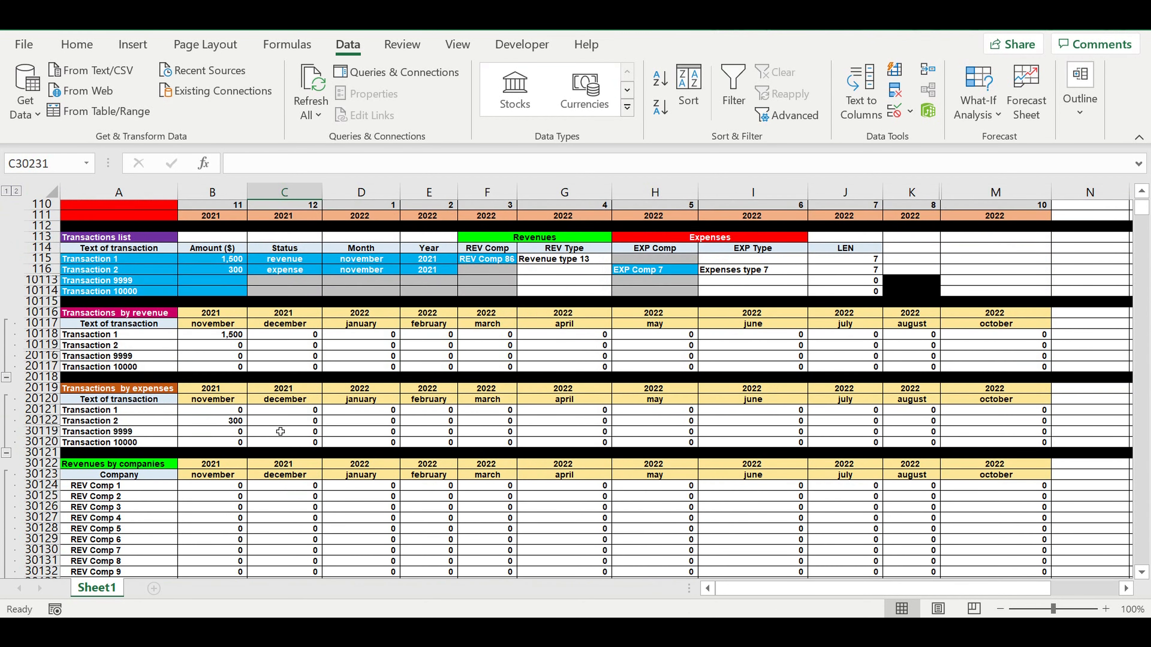
{"action": "left_click", "coordinate": [496, 262]}
{"action": "left_click", "coordinate": [524, 260]}
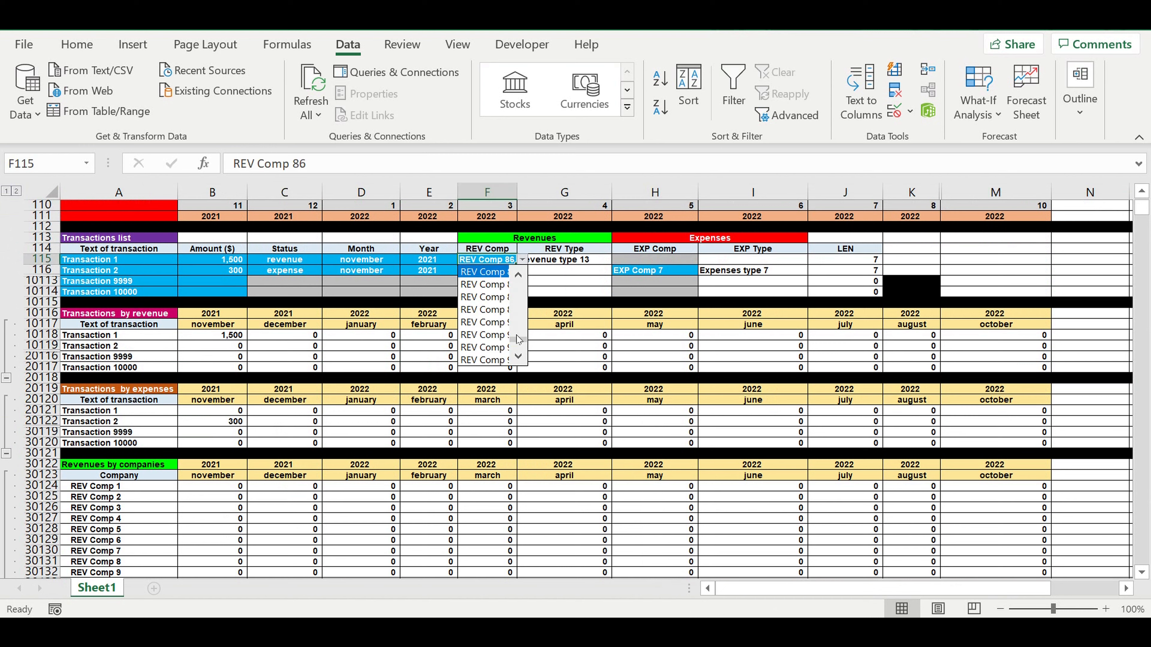
{"action": "left_click_drag", "start_coordinate": [519, 192], "coordinate": [547, 193]}
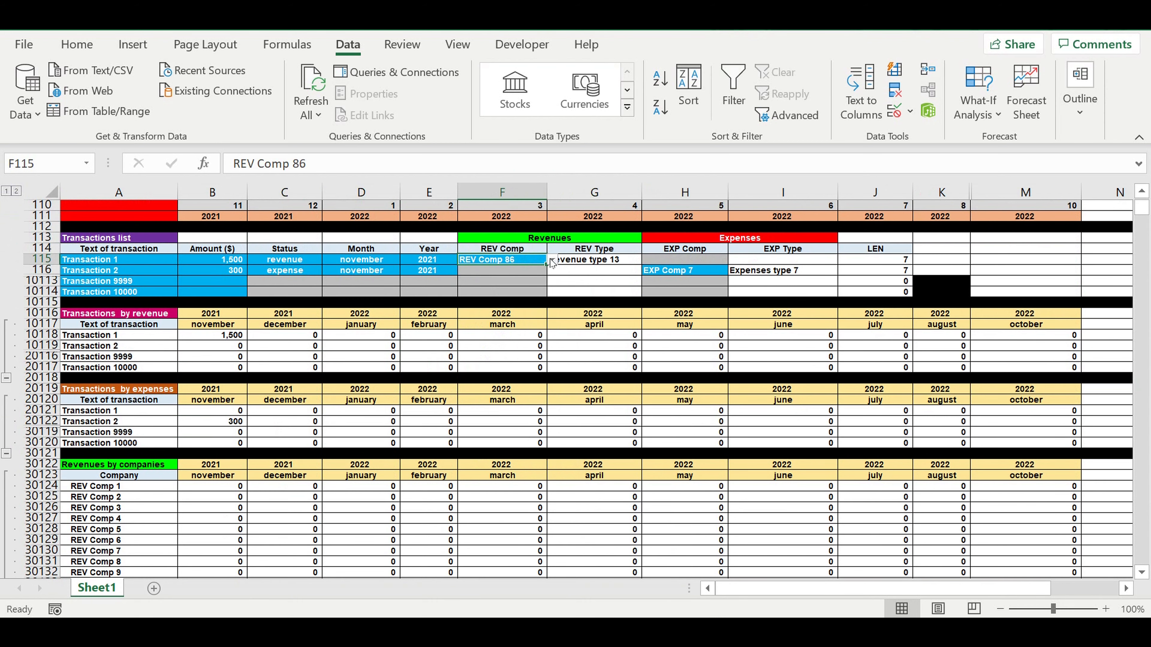
- Change Transaction 1's revenue company in F115 to REV Comp 3
{"action": "left_click", "coordinate": [553, 260]}
{"action": "left_click_drag", "start_coordinate": [551, 343], "coordinate": [552, 285]}
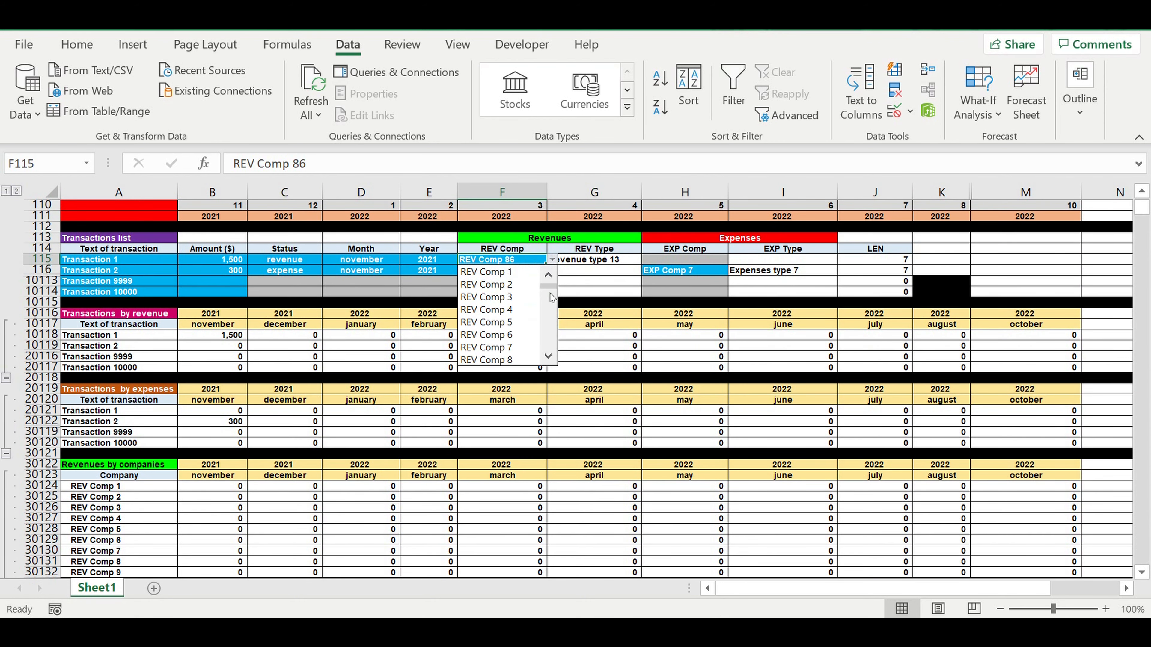
{"action": "left_click", "coordinate": [509, 298]}
- Compare REV Comp 3's November revenue in B30126 with Transaction 1's amount and look over the other company rows
{"action": "left_click", "coordinate": [229, 514]}
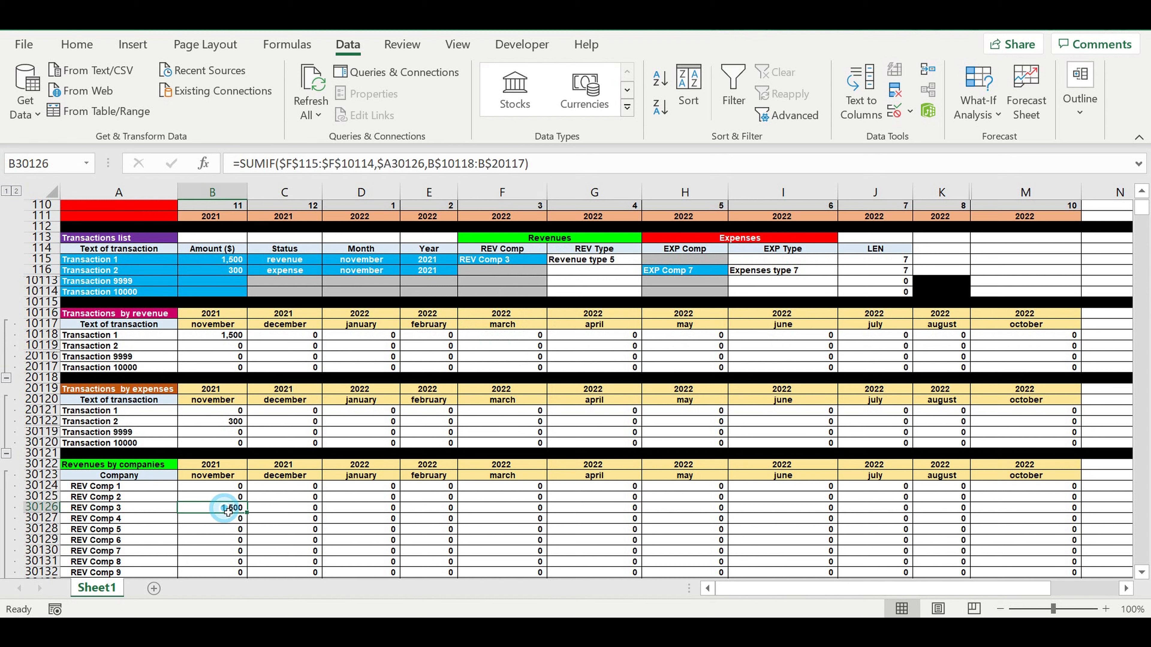
{"action": "left_click", "coordinate": [223, 259]}
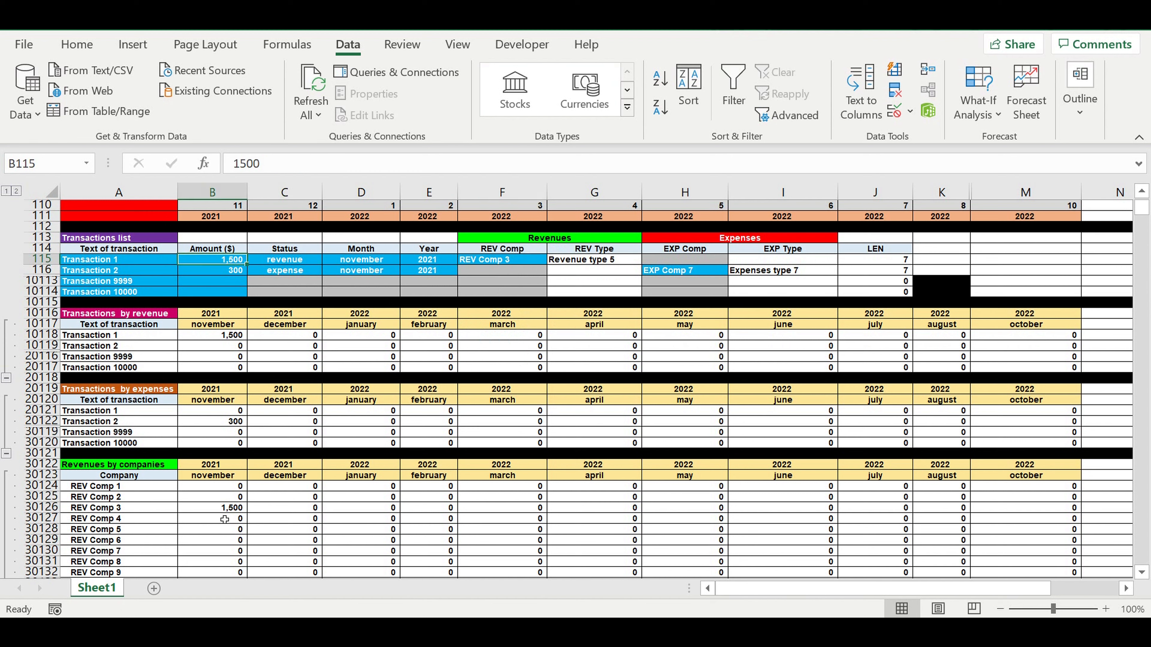
{"action": "left_click", "coordinate": [222, 507]}
{"action": "scroll", "coordinate": [333, 469], "scroll_direction": "down", "scroll_amount": 4}
{"action": "left_click", "coordinate": [318, 453]}
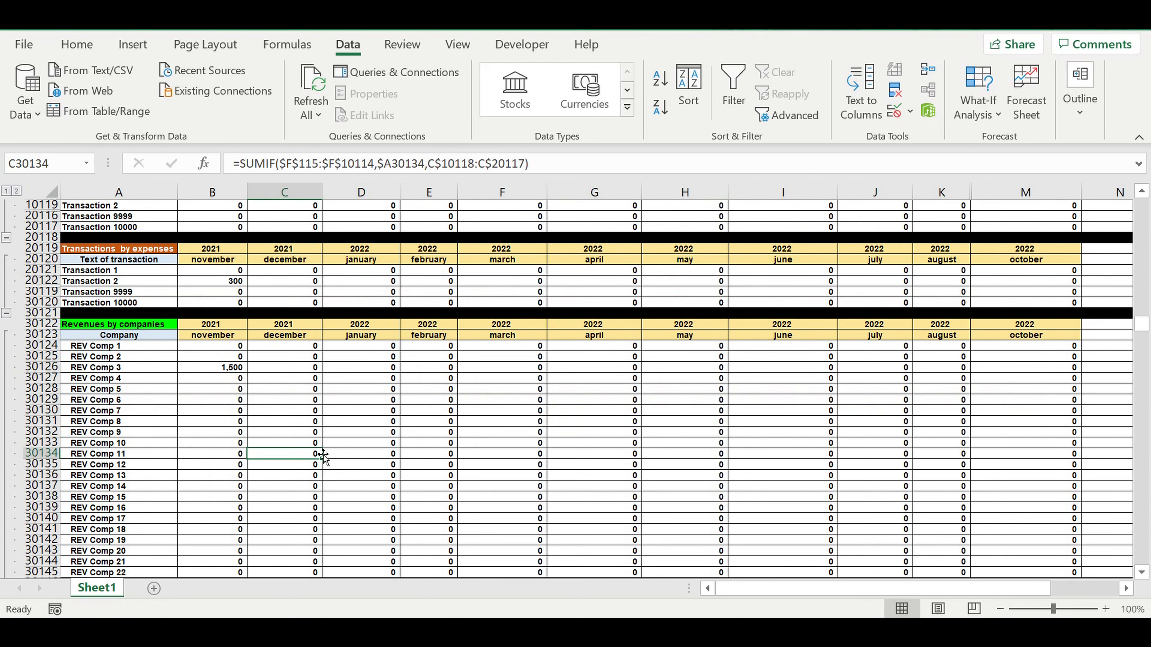
{"action": "left_click", "coordinate": [433, 424]}
- Enter 45000 as the amount for Transaction 10000 in B10114 and set its status to revenue
{"action": "scroll", "coordinate": [363, 293], "scroll_direction": "up", "scroll_amount": 1}
{"action": "scroll", "coordinate": [365, 295], "scroll_direction": "up", "scroll_amount": 7}
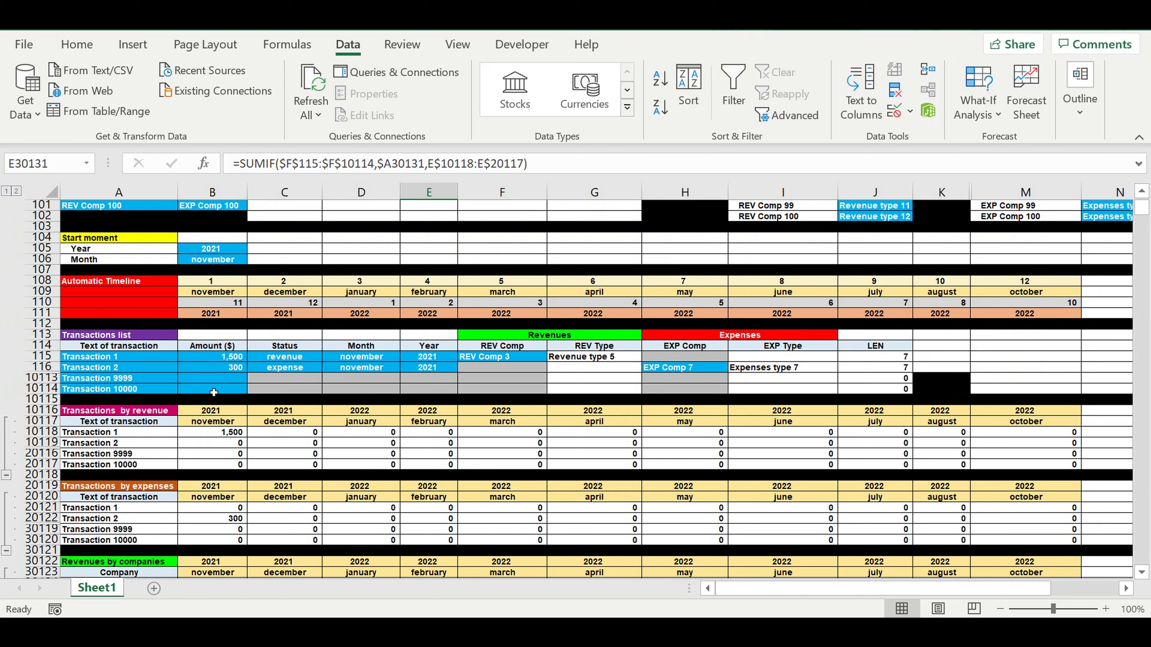
{"action": "left_click", "coordinate": [216, 394]}
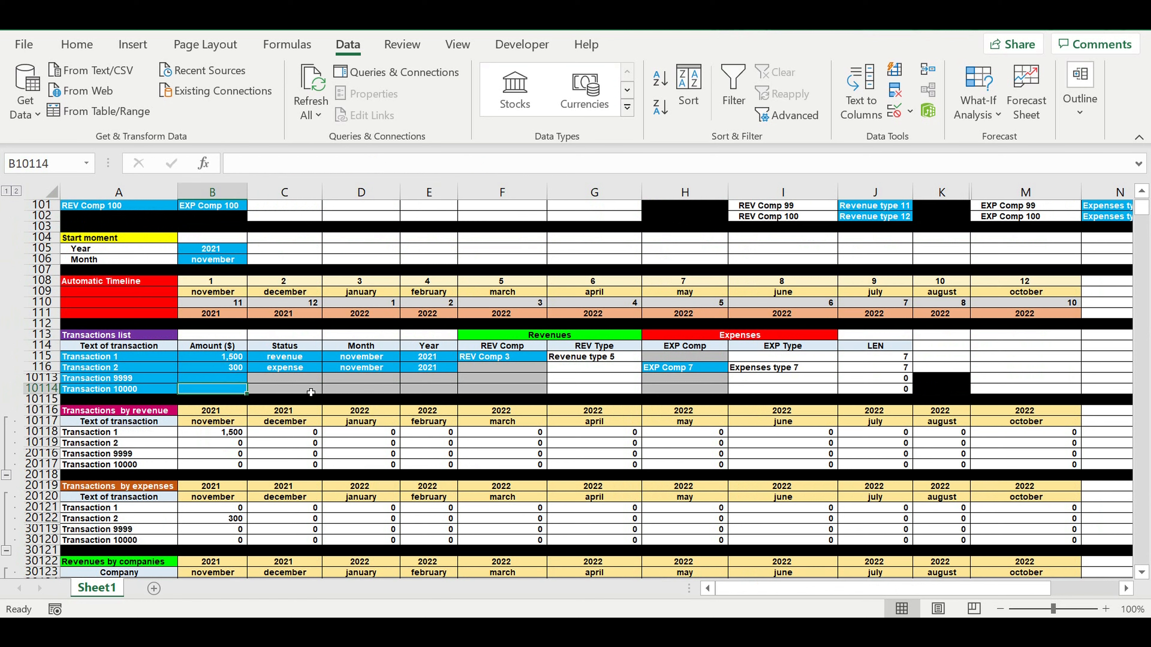
{"action": "type", "text": "45000"}
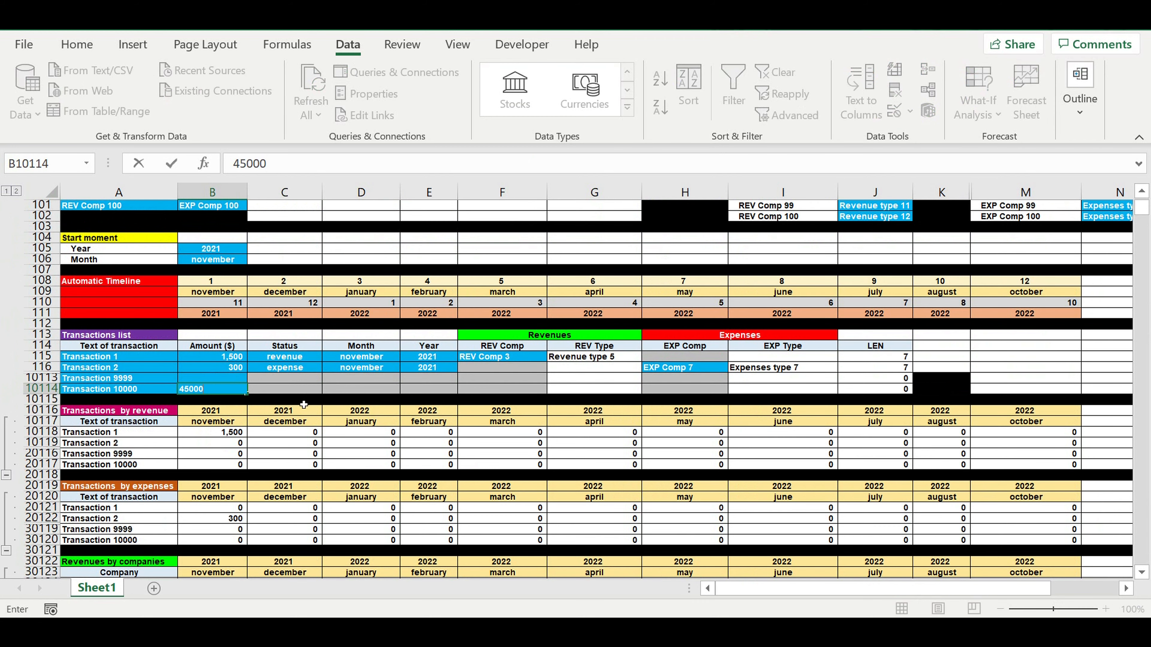
{"action": "left_click", "coordinate": [285, 391]}
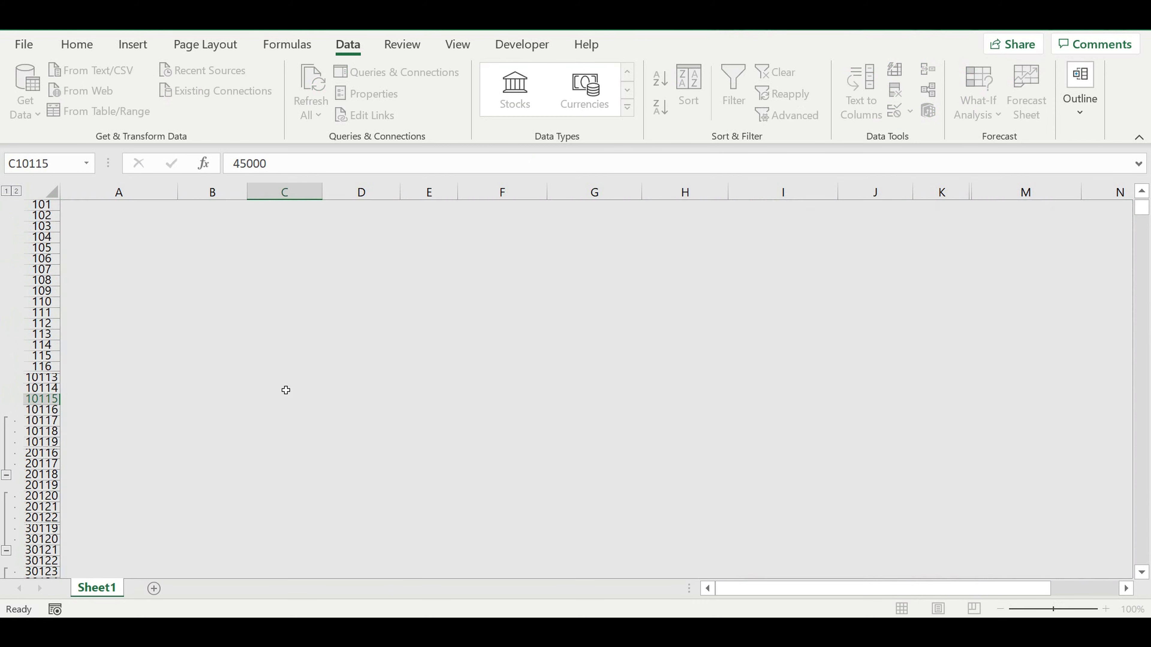
{"action": "left_click", "coordinate": [327, 389]}
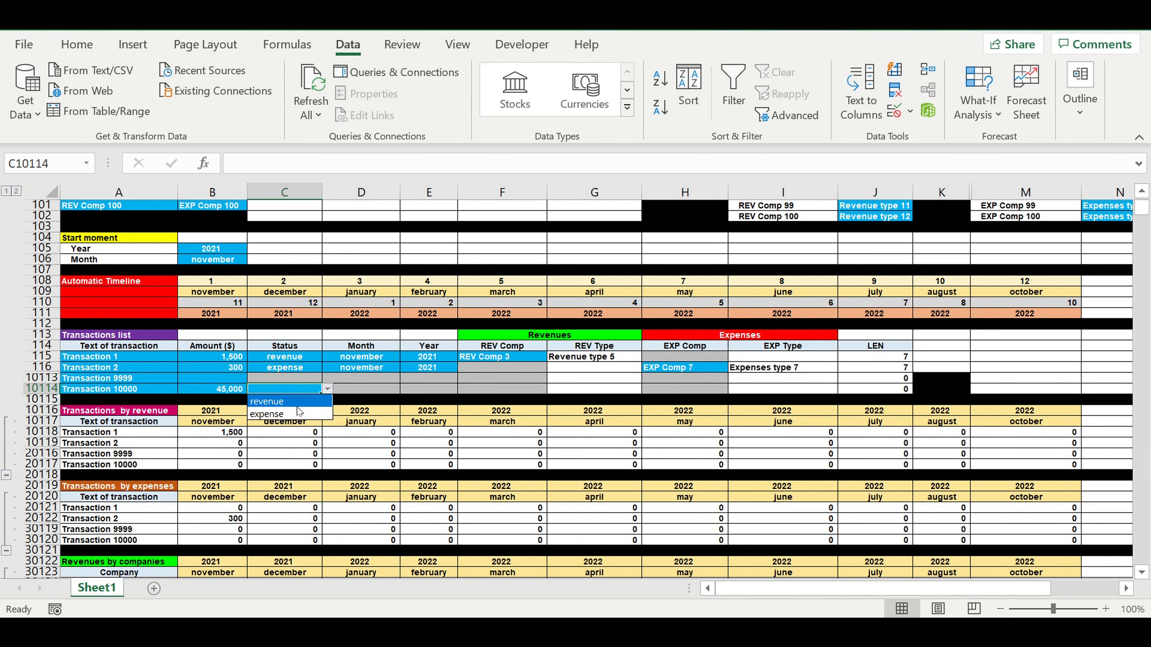
{"action": "left_click", "coordinate": [283, 402]}
- Set the month of Transaction 10000 to november and its year to 2021
{"action": "left_click", "coordinate": [362, 379]}
{"action": "left_click", "coordinate": [379, 390]}
{"action": "left_click", "coordinate": [405, 389]}
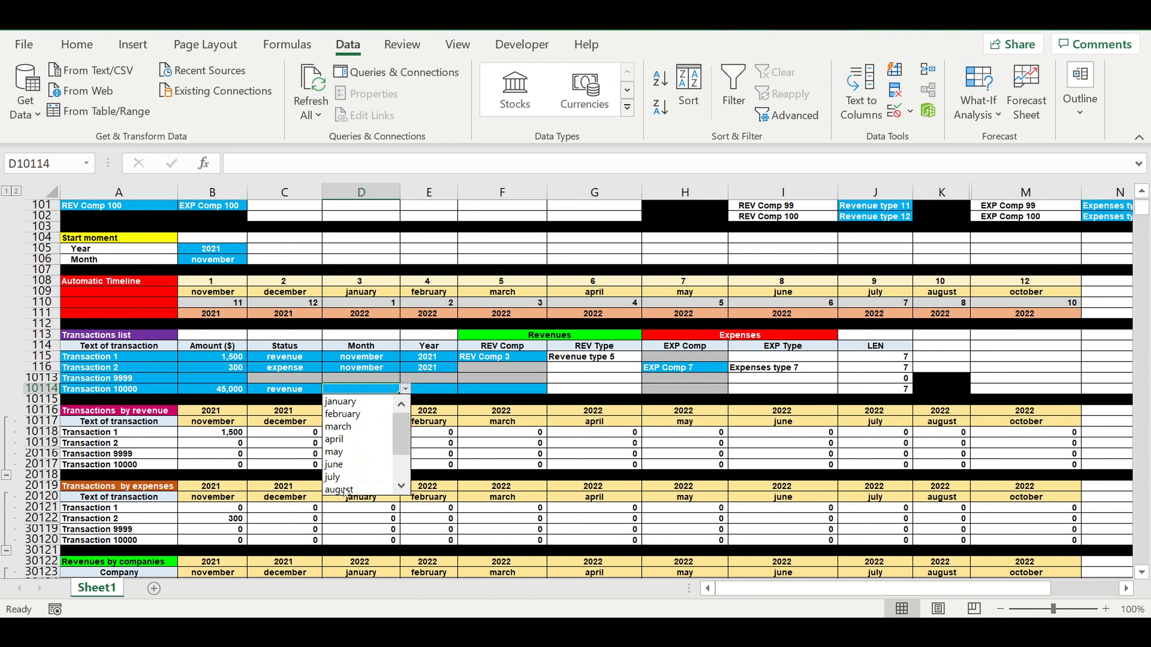
{"action": "scroll", "coordinate": [357, 481], "scroll_direction": "down", "scroll_amount": 2}
{"action": "left_click", "coordinate": [378, 476]}
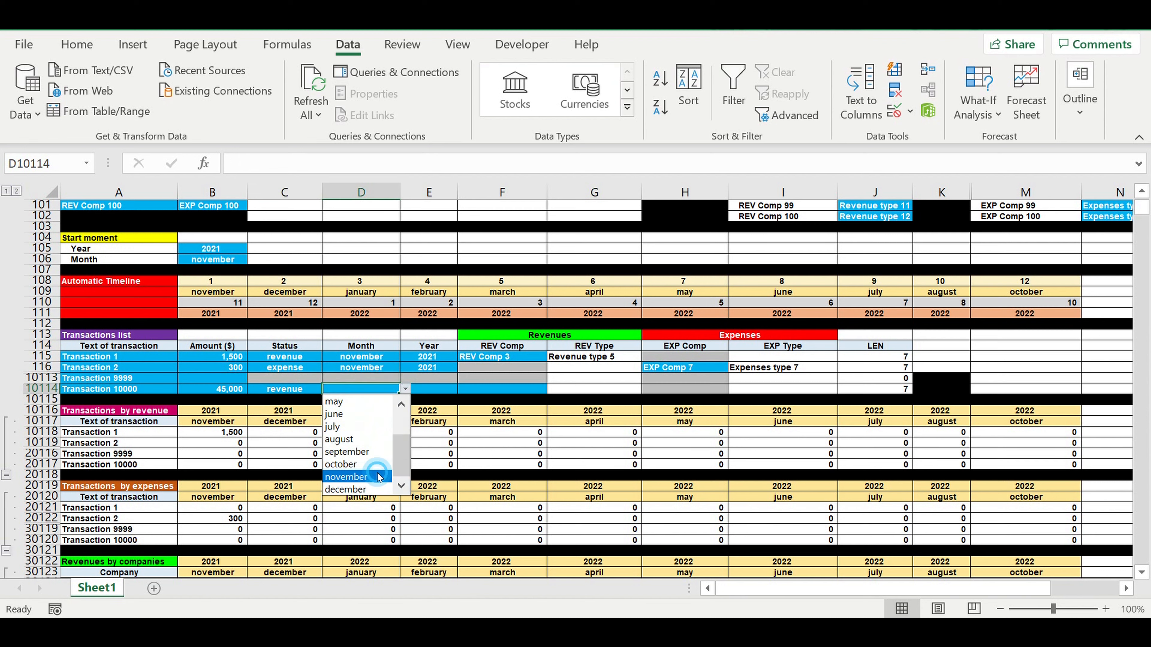
{"action": "left_click", "coordinate": [460, 443]}
{"action": "left_click", "coordinate": [440, 390]}
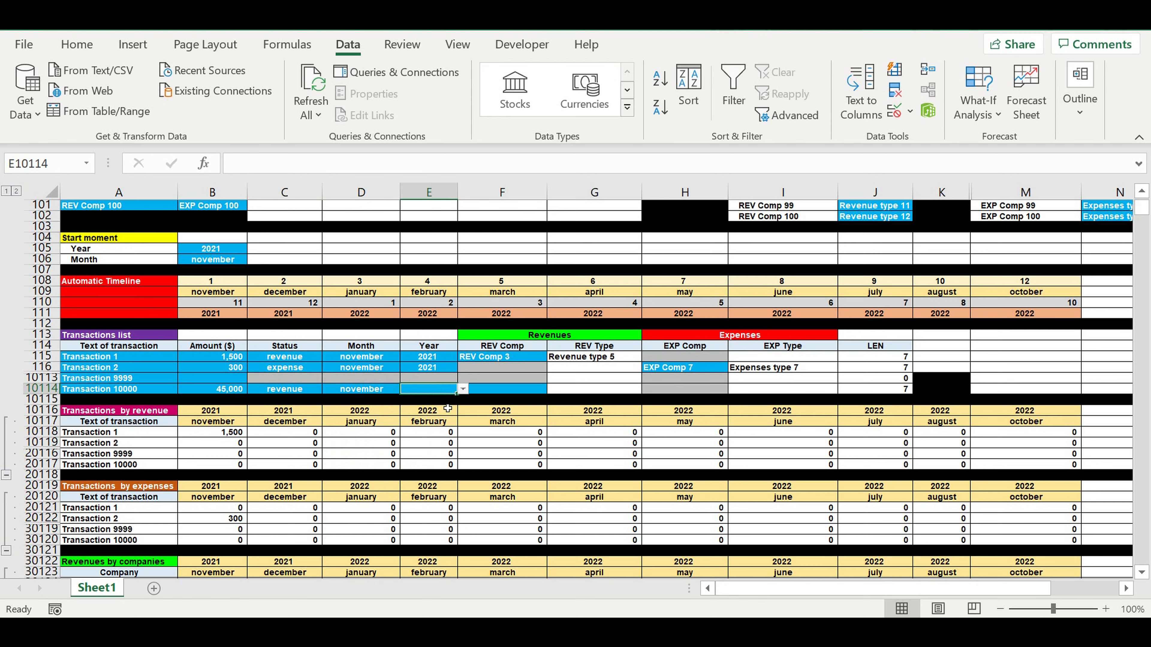
{"action": "left_click", "coordinate": [463, 390]}
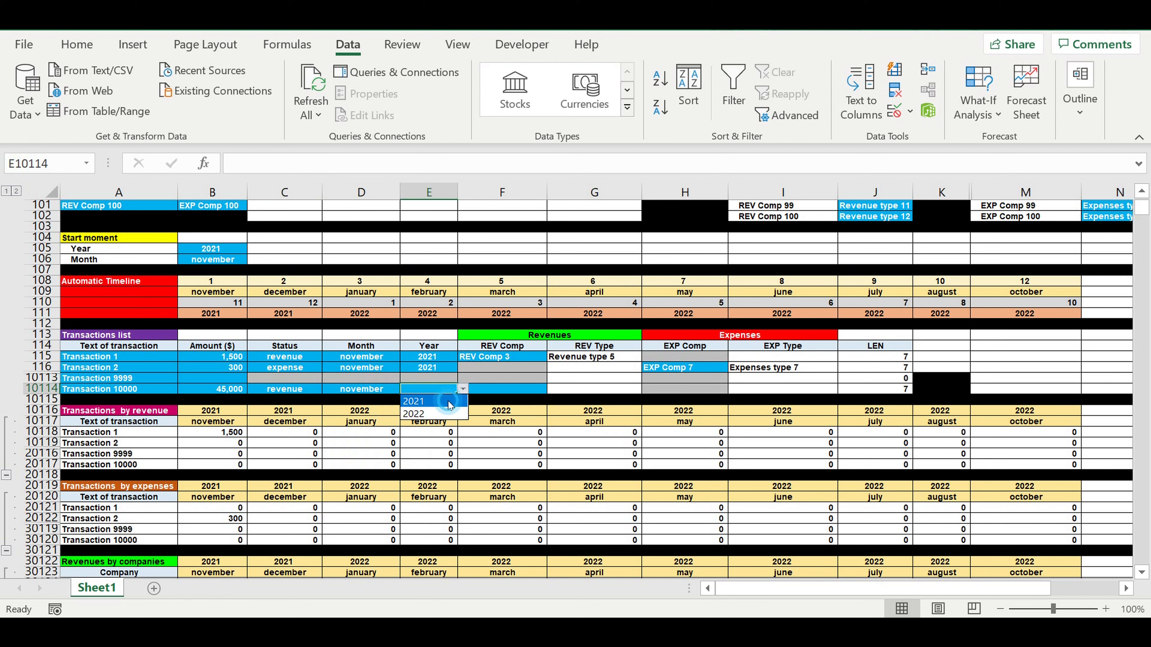
{"action": "left_click", "coordinate": [435, 400]}
- Assign REV Comp 3 as the revenue company for Transaction 10000 in F10114
{"action": "left_click", "coordinate": [516, 389]}
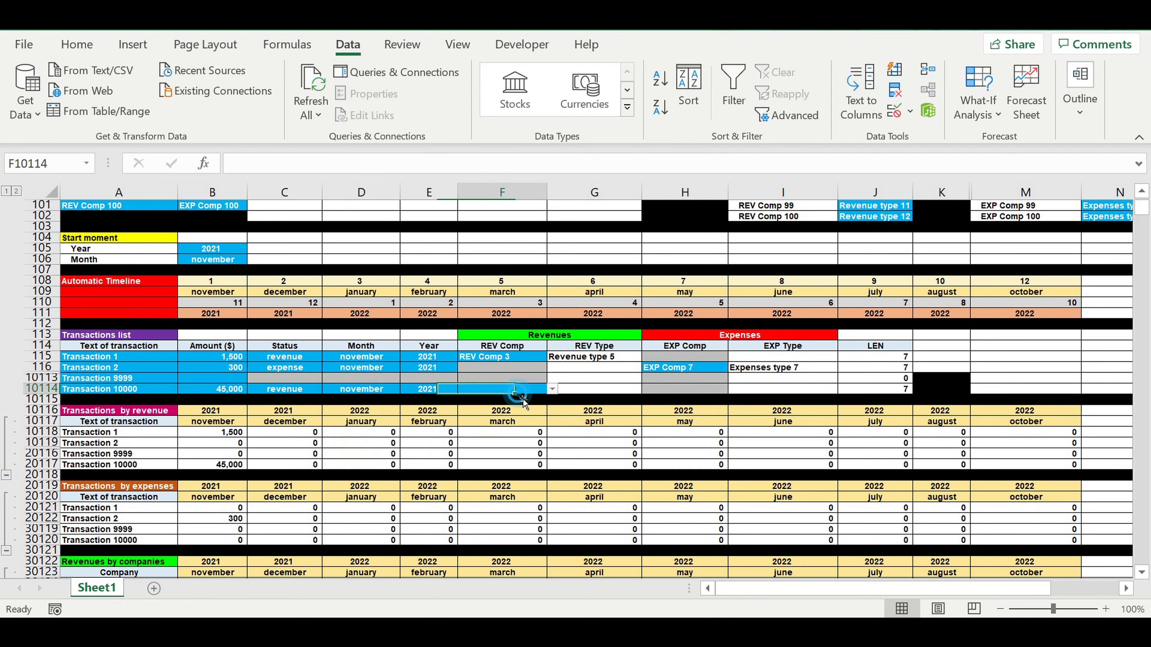
{"action": "left_click", "coordinate": [552, 390]}
{"action": "left_click", "coordinate": [516, 428]}
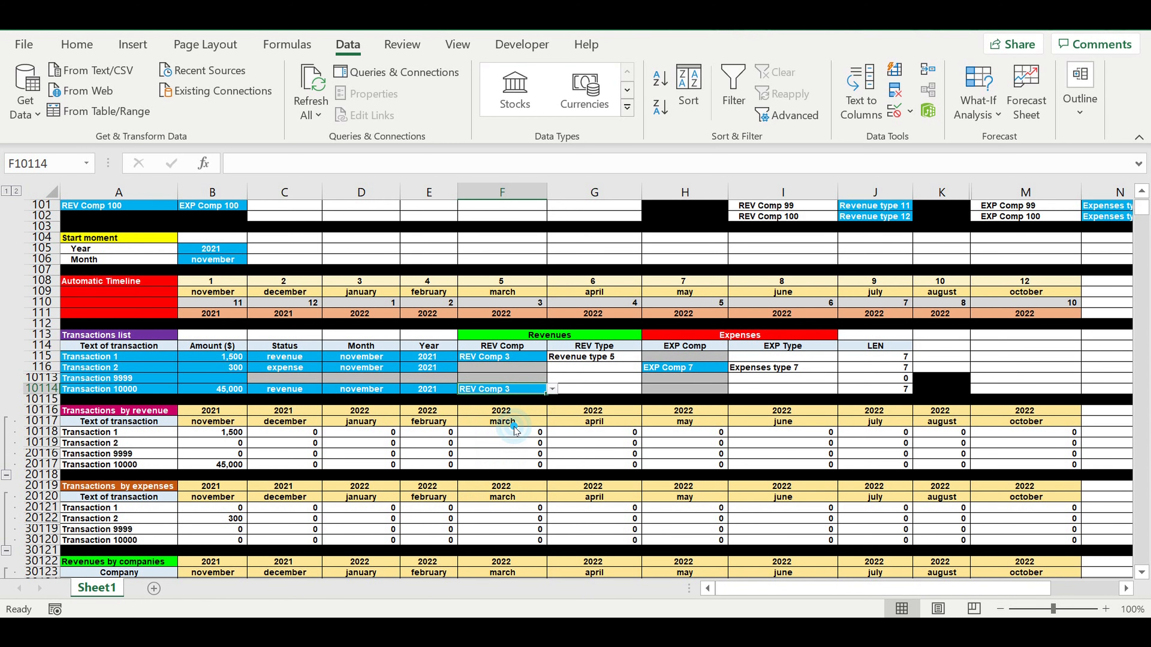
- Check Transaction 10000's November amount in "Transactions by revenue" and REV Comp 3's November sum in "Revenues by companies"
{"action": "scroll", "coordinate": [402, 447], "scroll_direction": "down", "scroll_amount": 2}
{"action": "left_click", "coordinate": [225, 400]}
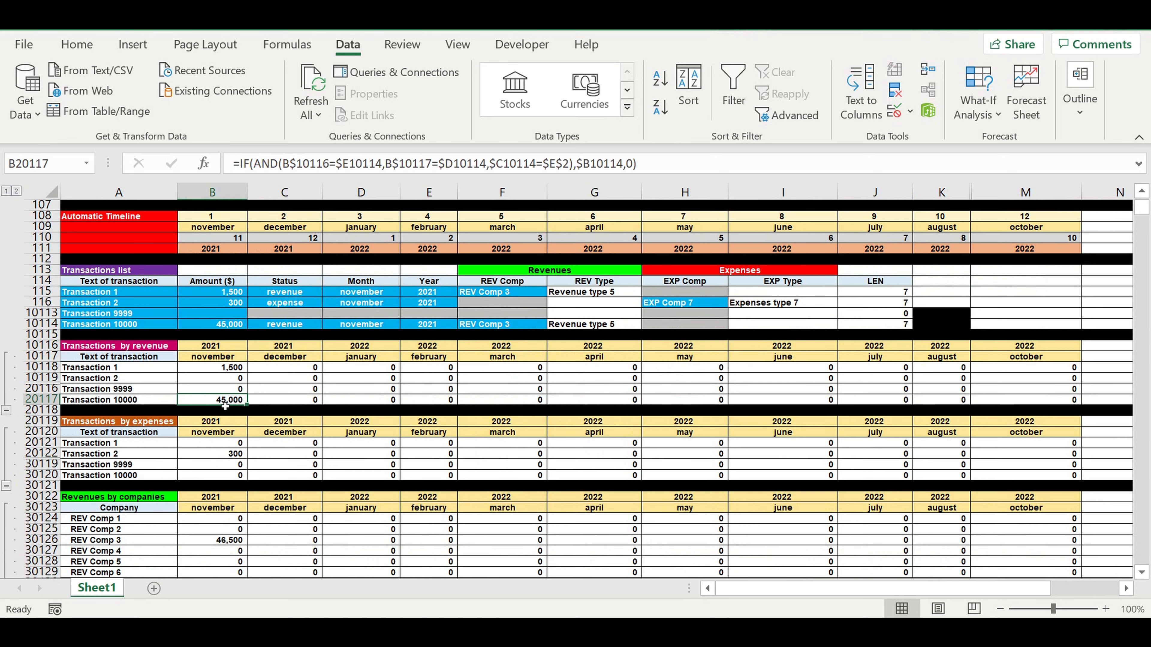
{"action": "scroll", "coordinate": [244, 422], "scroll_direction": "down", "scroll_amount": 4}
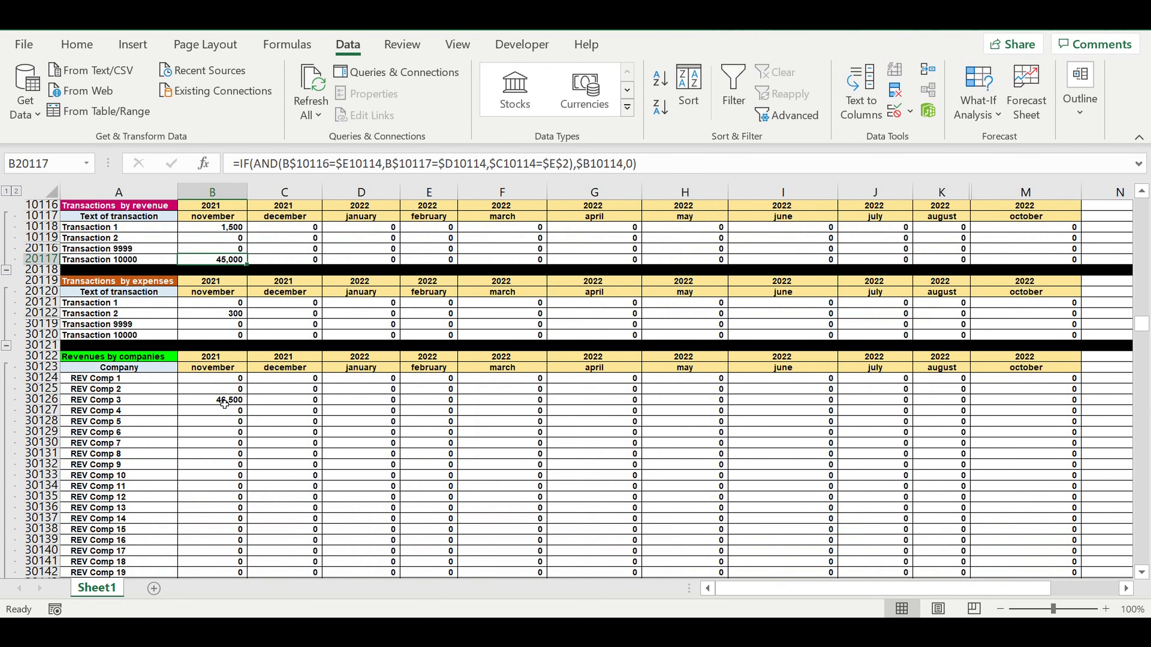
- Change the revenue company of Transaction 10000 in F10114 to REV Comp 5
{"action": "left_click", "coordinate": [224, 402]}
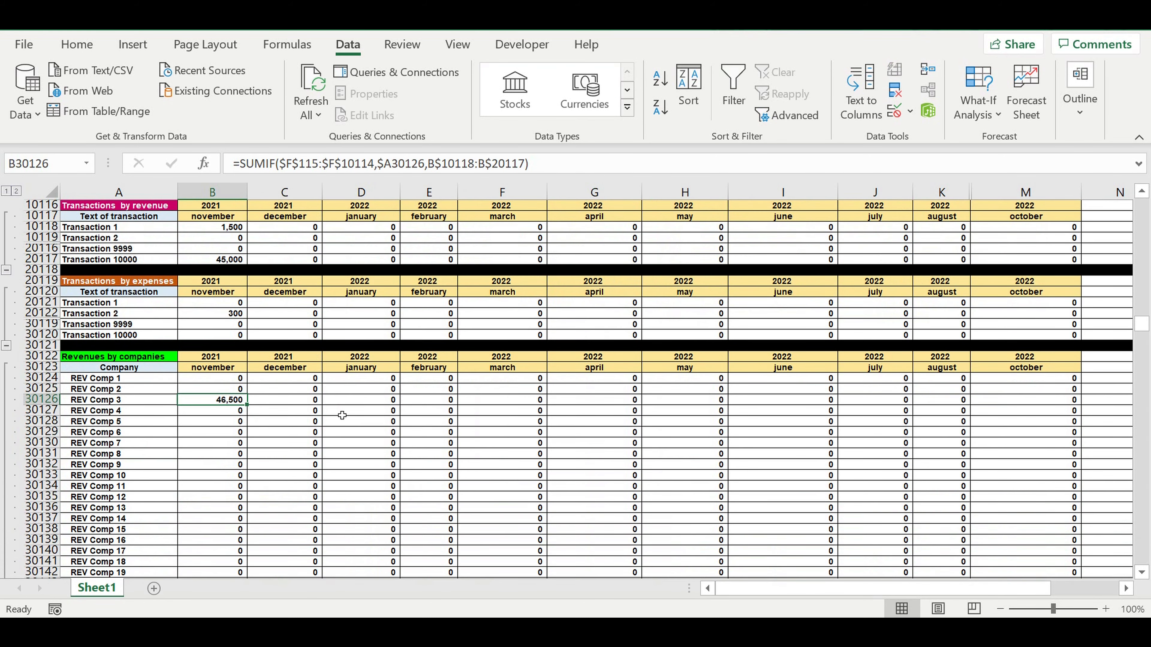
{"action": "scroll", "coordinate": [342, 415], "scroll_direction": "up", "scroll_amount": 5}
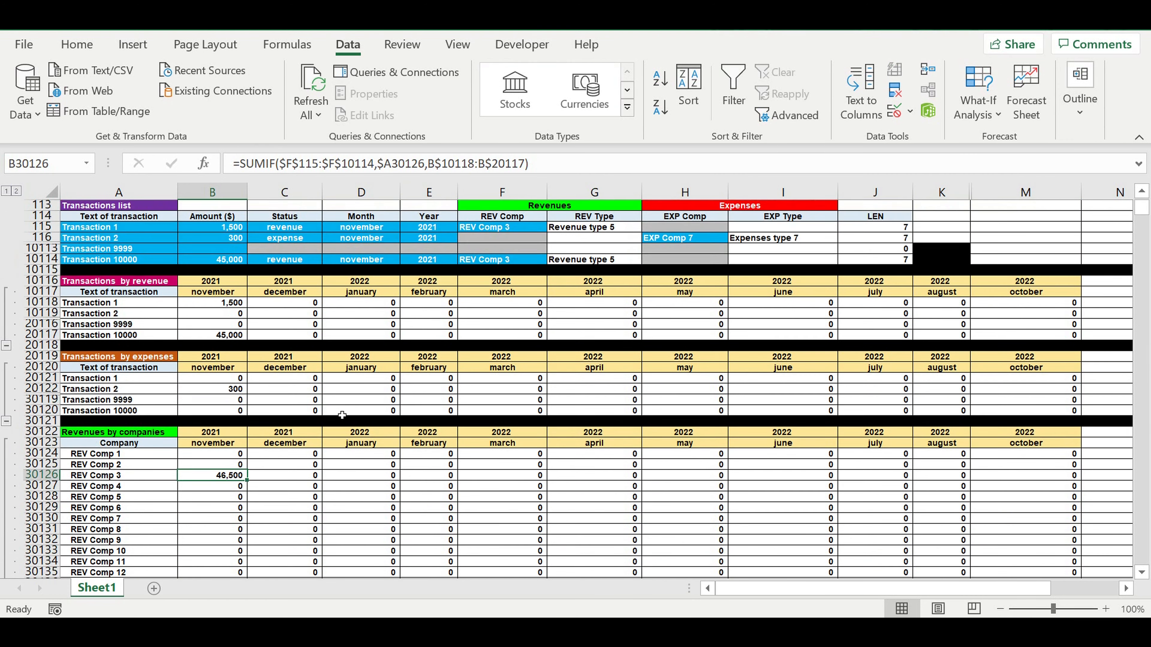
{"action": "left_click", "coordinate": [490, 359]}
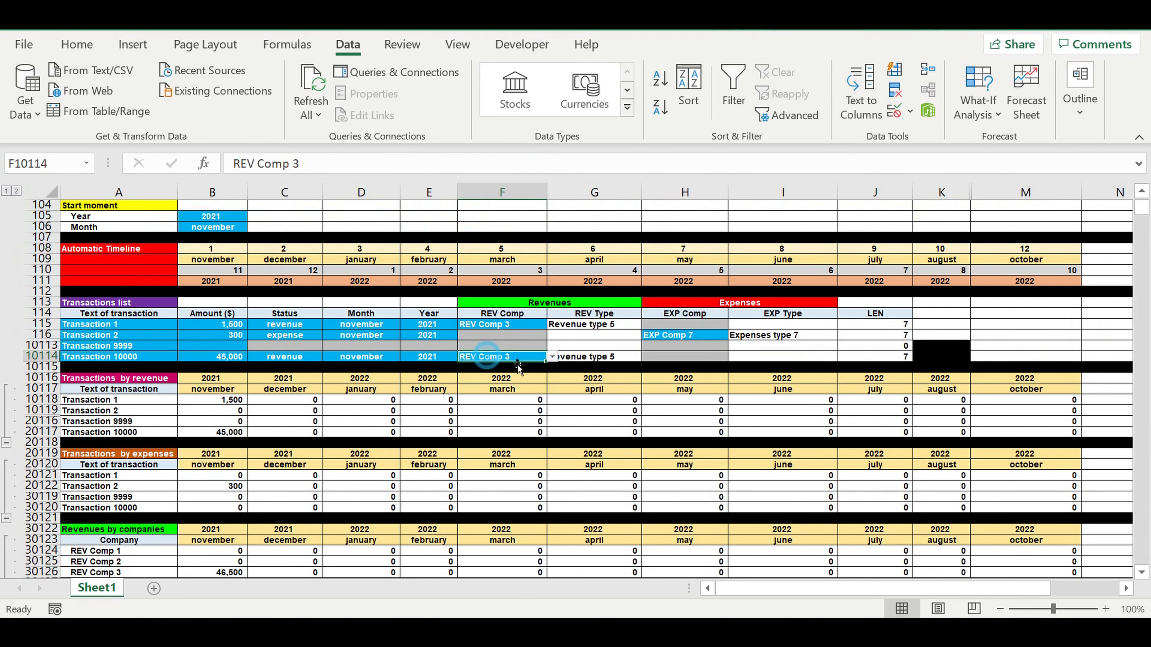
{"action": "left_click", "coordinate": [553, 357]}
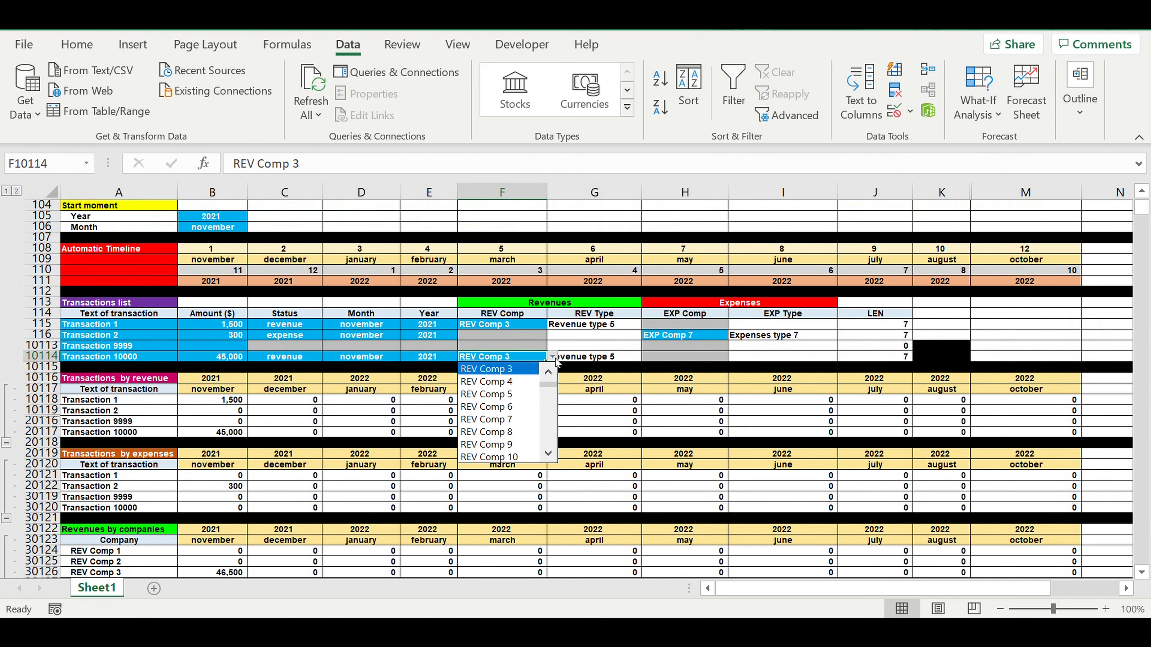
{"action": "left_click", "coordinate": [510, 394]}
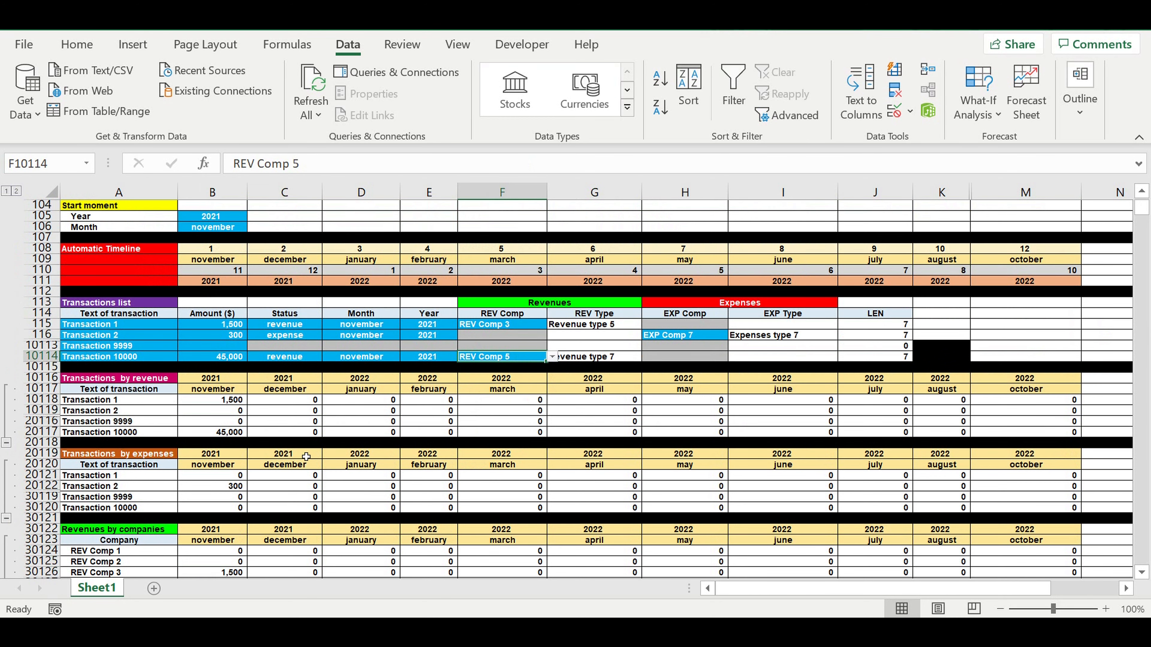
- Check the November sums of REV Comp 3 and REV Comp 5 and look over the company rows in "Revenues by companies"
{"action": "scroll", "coordinate": [314, 454], "scroll_direction": "down", "scroll_amount": 5}
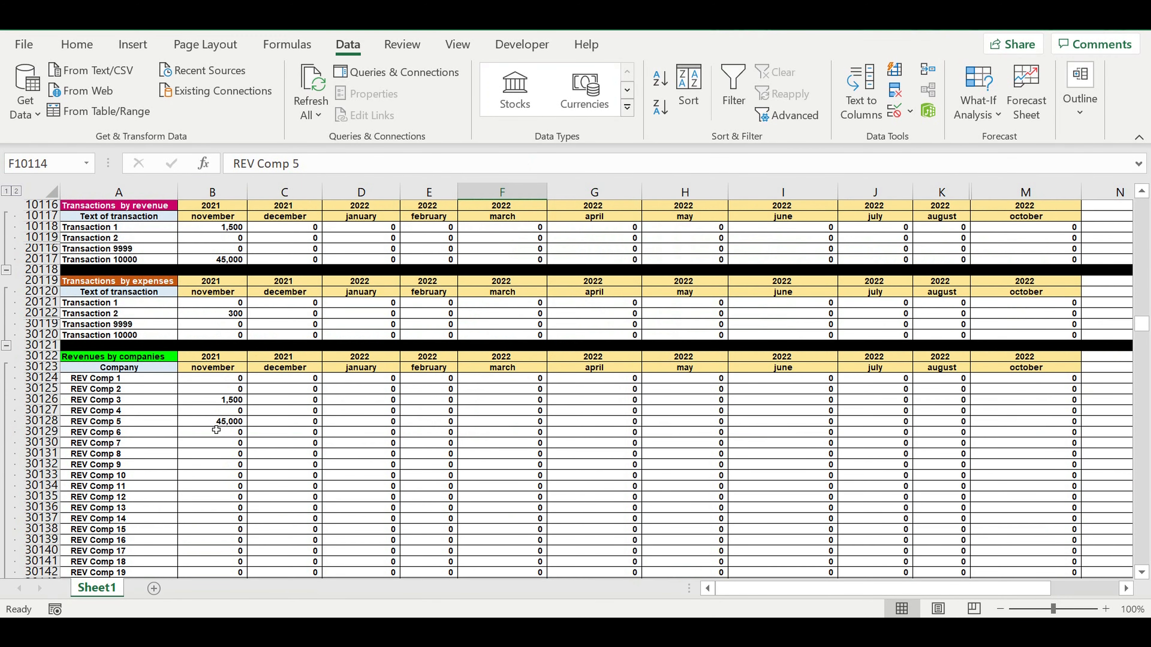
{"action": "left_click", "coordinate": [220, 424]}
{"action": "left_click", "coordinate": [222, 402]}
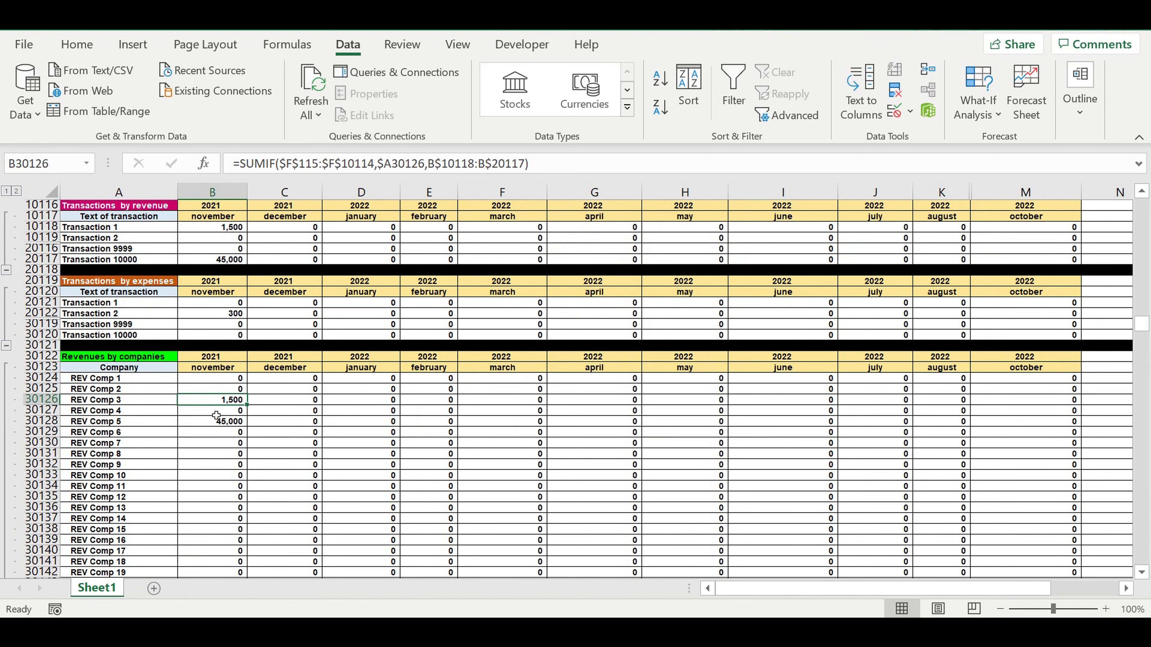
{"action": "left_click", "coordinate": [216, 425]}
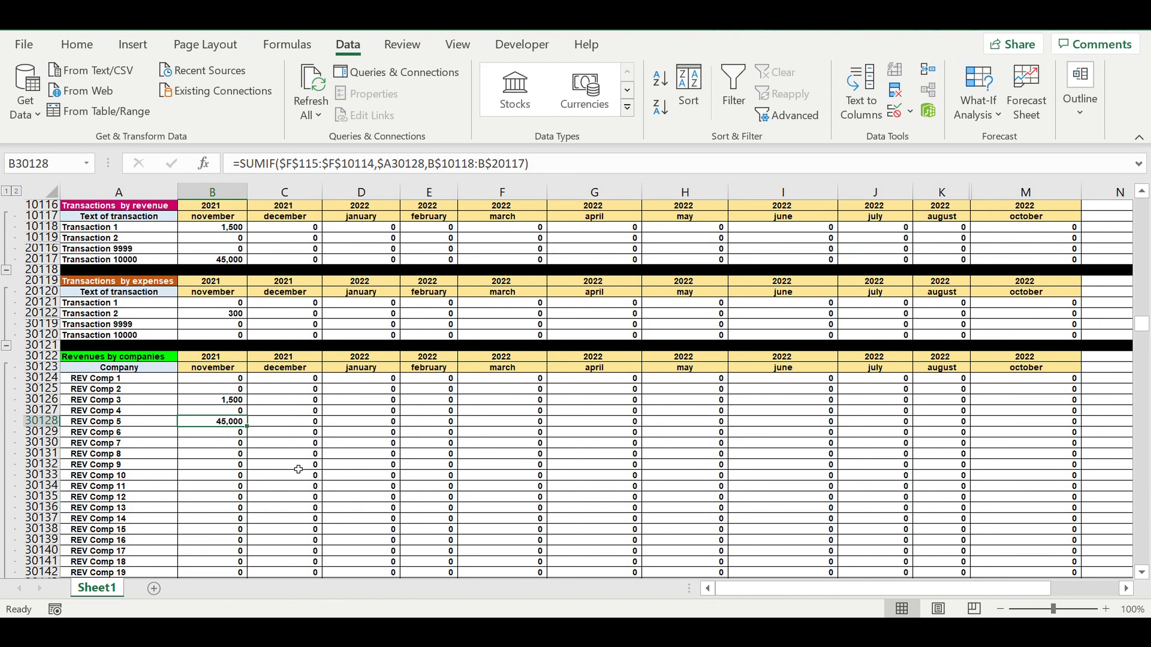
{"action": "scroll", "coordinate": [298, 470], "scroll_direction": "down", "scroll_amount": 2}
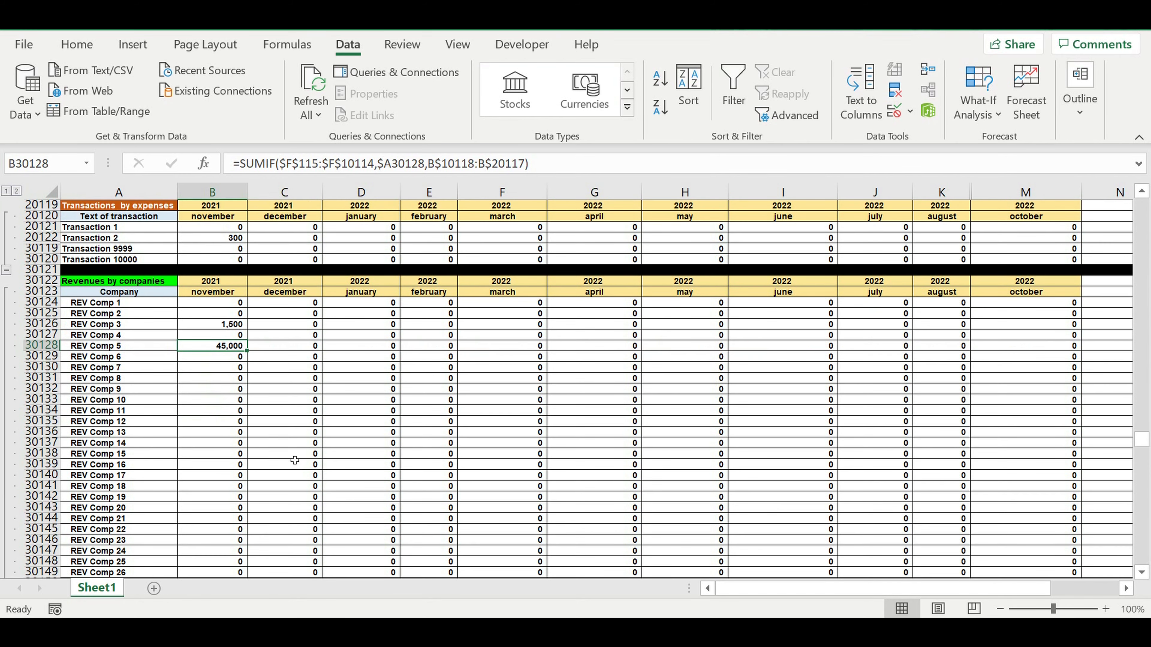
{"action": "left_click", "coordinate": [229, 426]}
{"action": "left_click", "coordinate": [288, 381]}
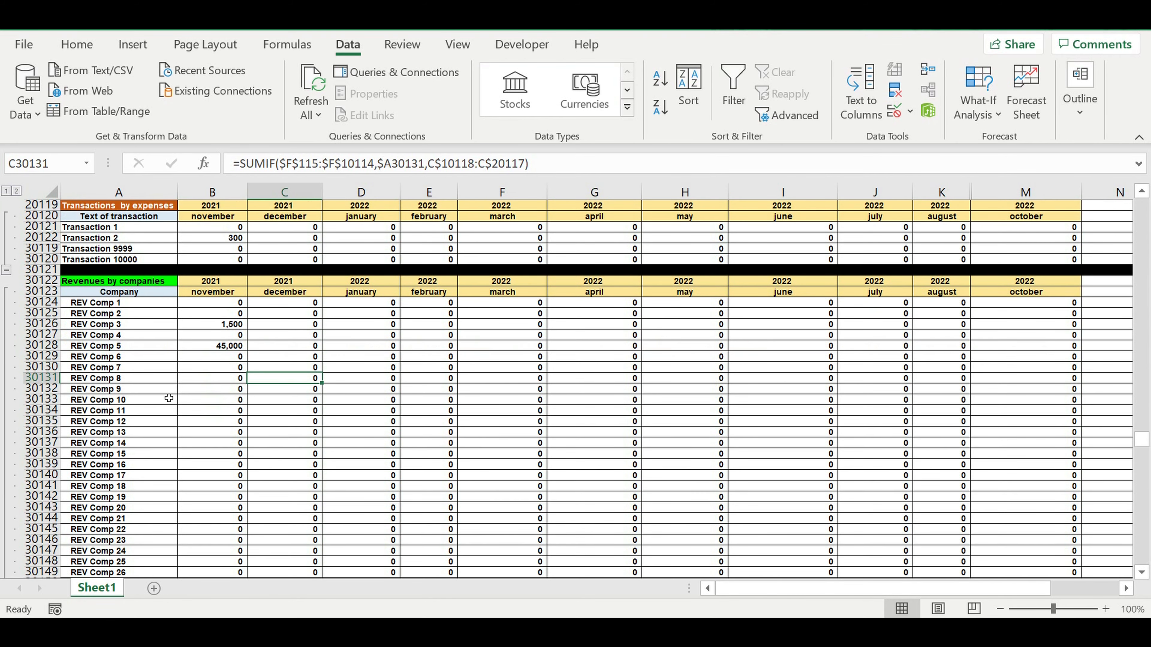
{"action": "left_click", "coordinate": [108, 314]}
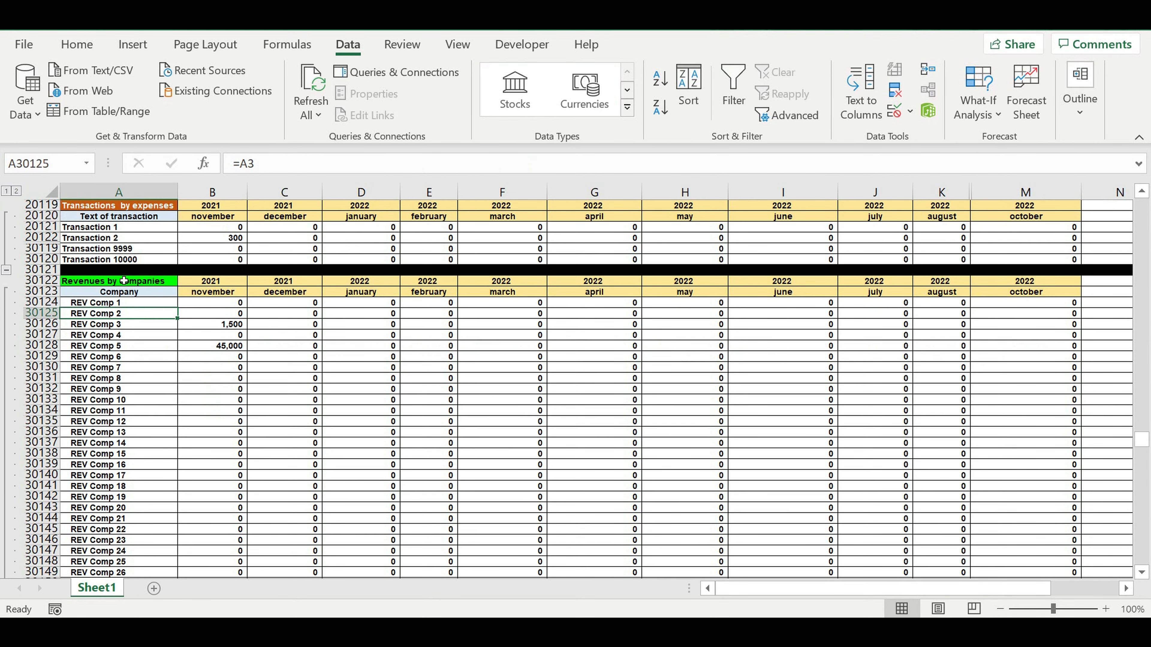
{"action": "left_click", "coordinate": [127, 284]}
{"action": "left_click", "coordinate": [288, 359]}
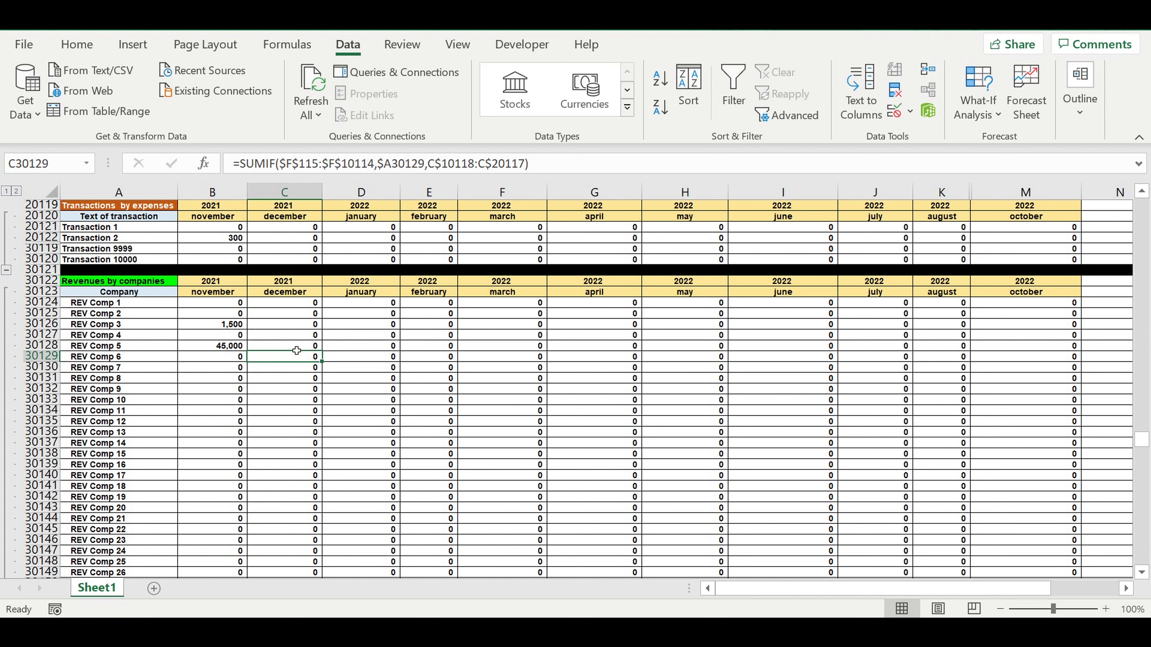
{"action": "left_click", "coordinate": [160, 346]}
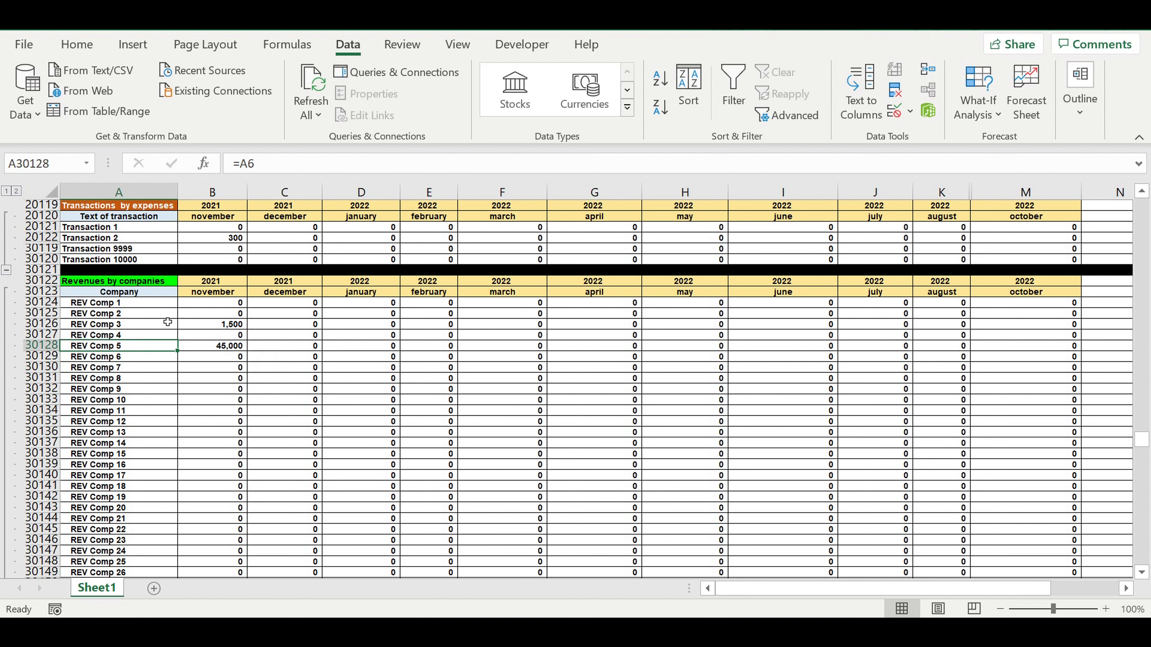
{"action": "left_click", "coordinate": [161, 391]}
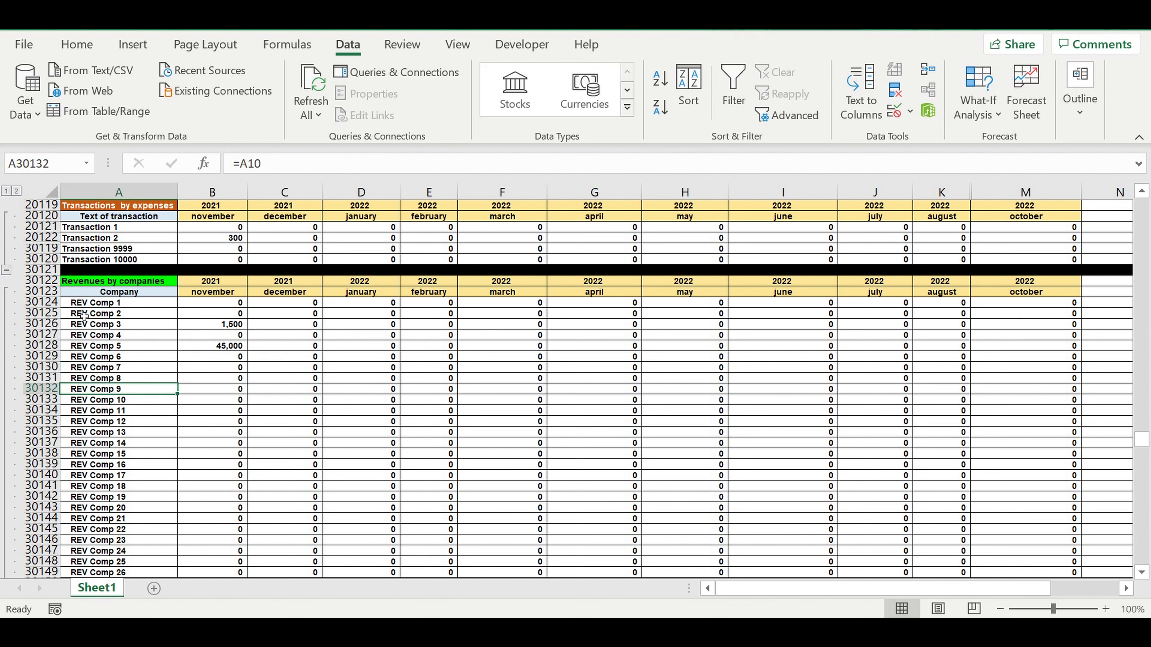
{"action": "left_click", "coordinate": [44, 283]}
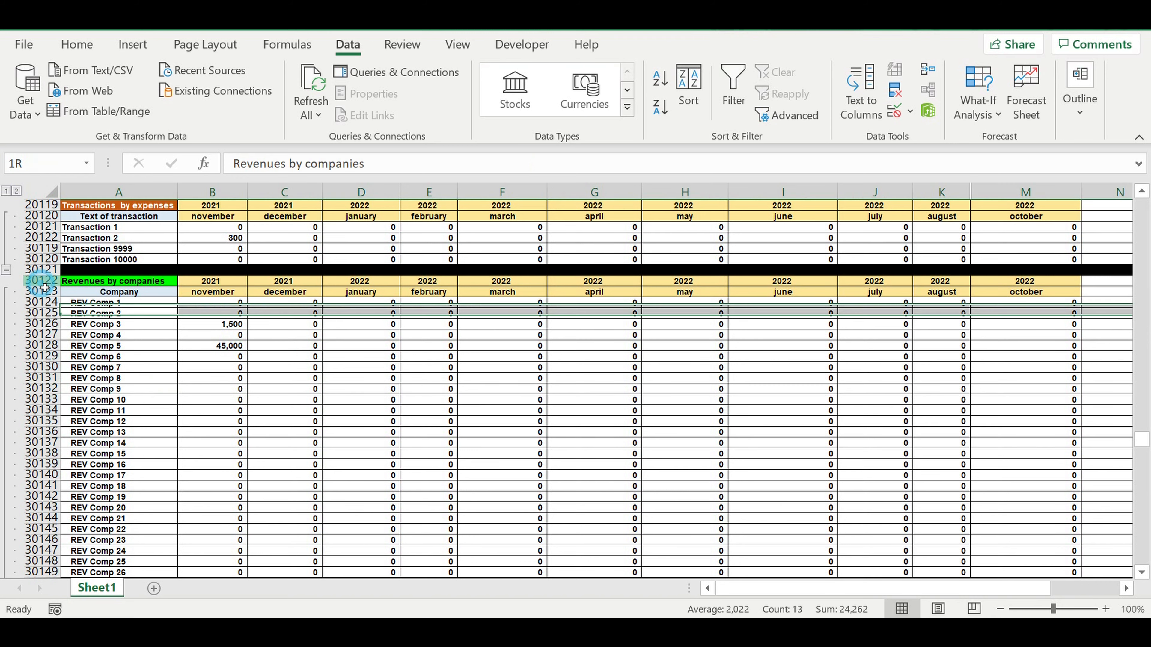
{"action": "left_click_drag", "start_coordinate": [34, 309], "coordinate": [34, 578]}
{"action": "left_click", "coordinate": [105, 356]}
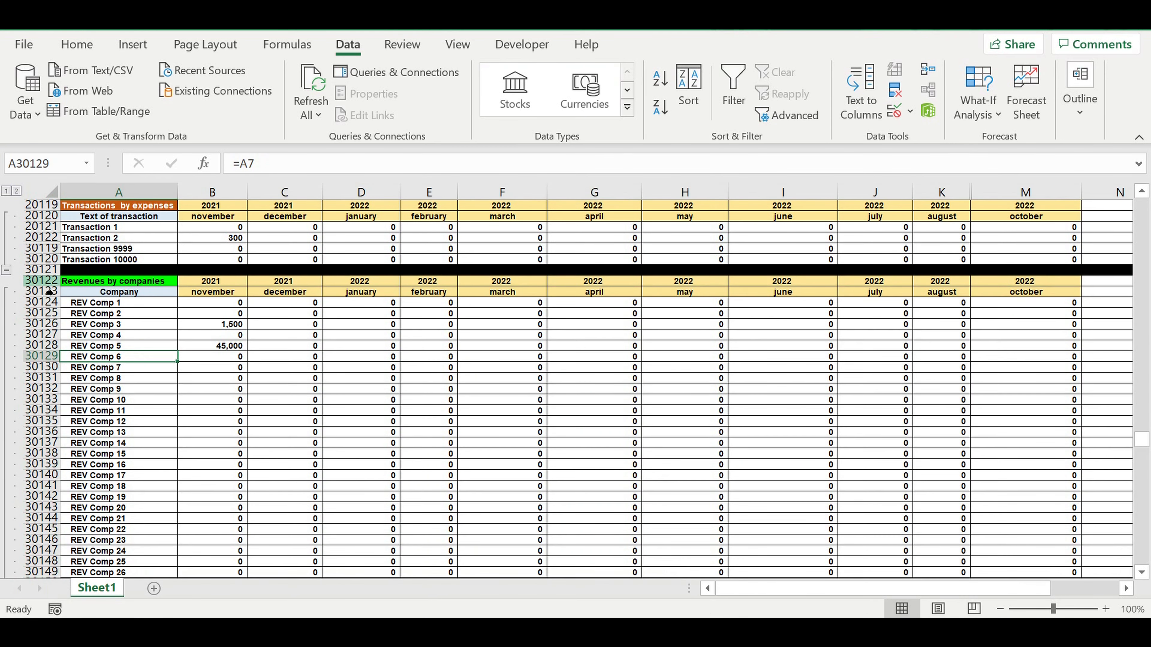
- Copy the whole "Revenues by companies" section, rows 30122 to 30225, and paste it directly below, starting at A30226
{"action": "left_click", "coordinate": [45, 280]}
{"action": "left_click_drag", "start_coordinate": [44, 312], "coordinate": [30, 531]}
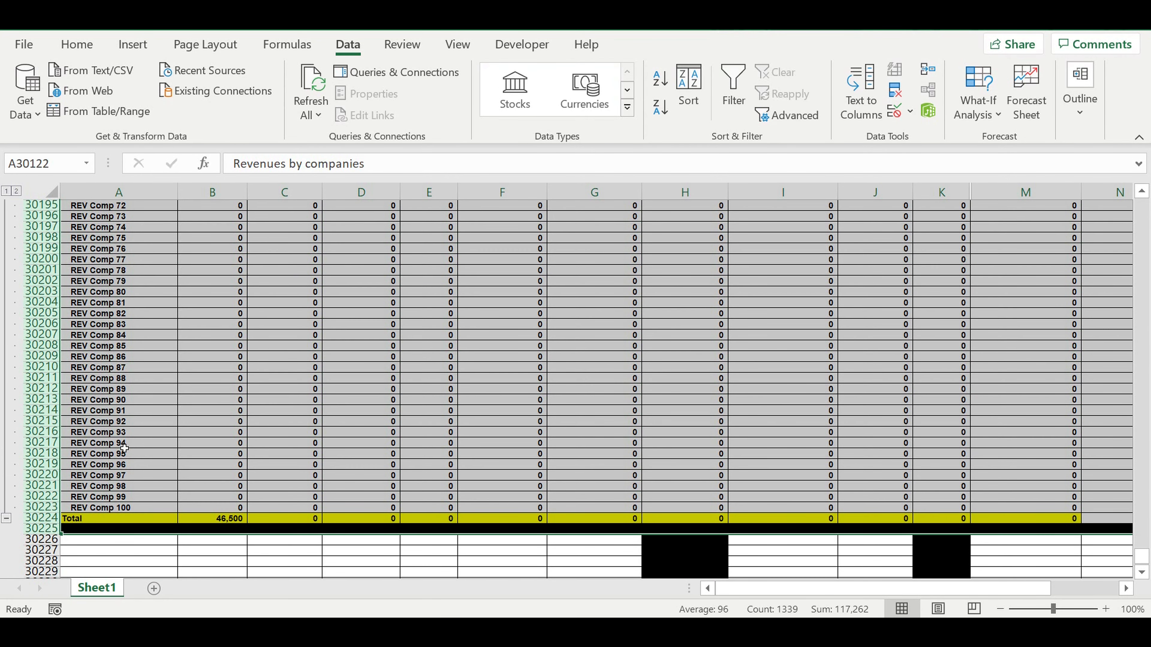
{"action": "key", "text": "ctrl+c"}
{"action": "scroll", "coordinate": [160, 403], "scroll_direction": "down", "scroll_amount": 4}
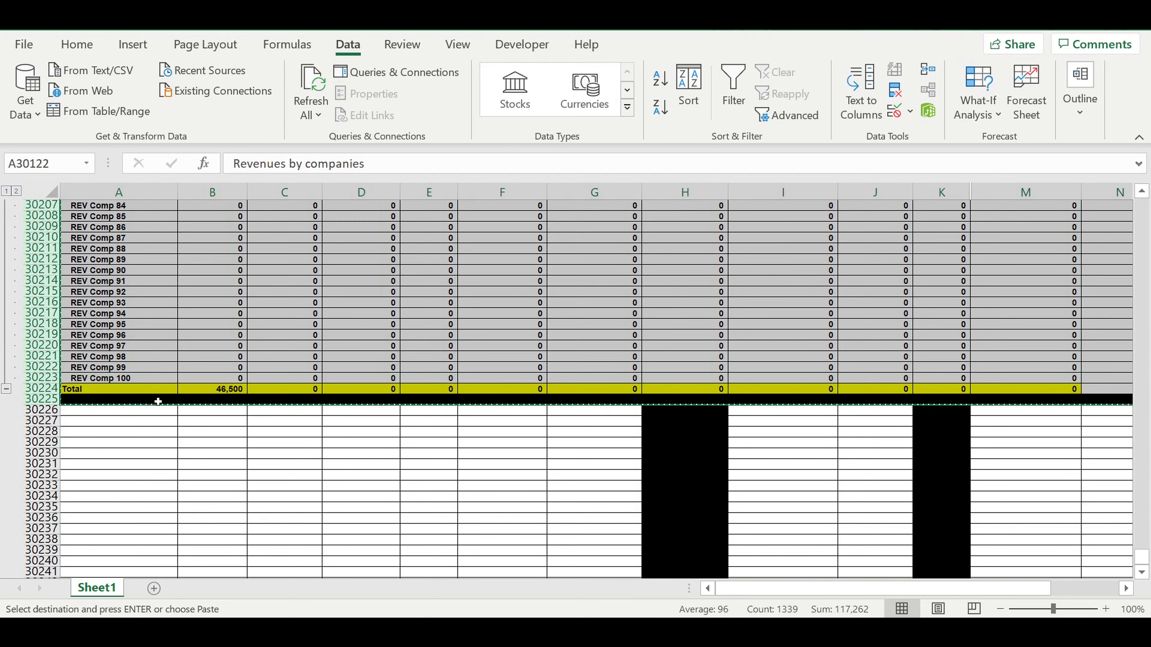
{"action": "left_click", "coordinate": [126, 415]}
{"action": "key", "text": "ctrl+v"}
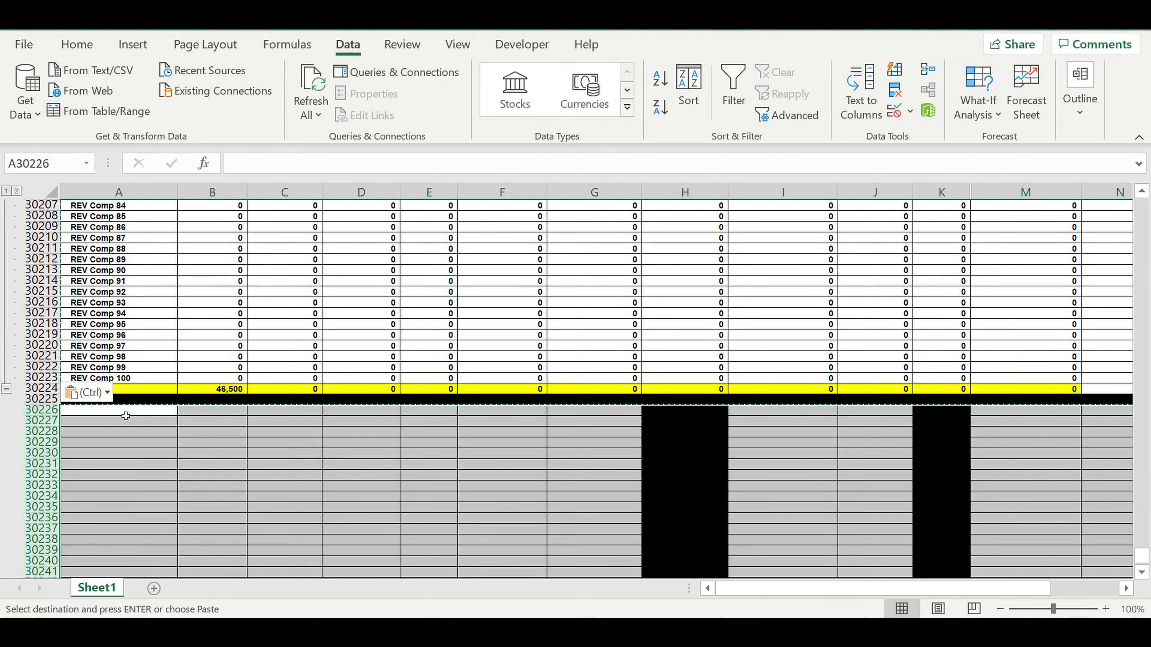
{"action": "left_click", "coordinate": [161, 454]}
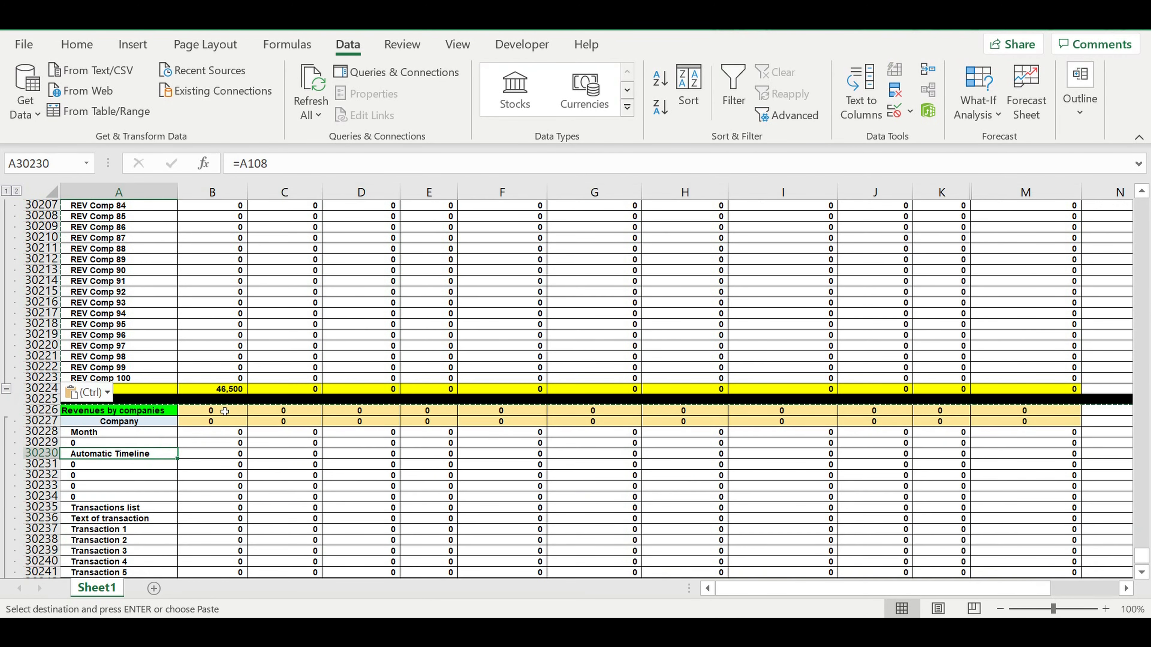
- Link the first year header of the pasted section to the original section by entering =B30122 in B30226
{"action": "left_click", "coordinate": [211, 414]}
{"action": "type", "text": "="}
{"action": "scroll", "coordinate": [277, 419], "scroll_direction": "up", "scroll_amount": 4}
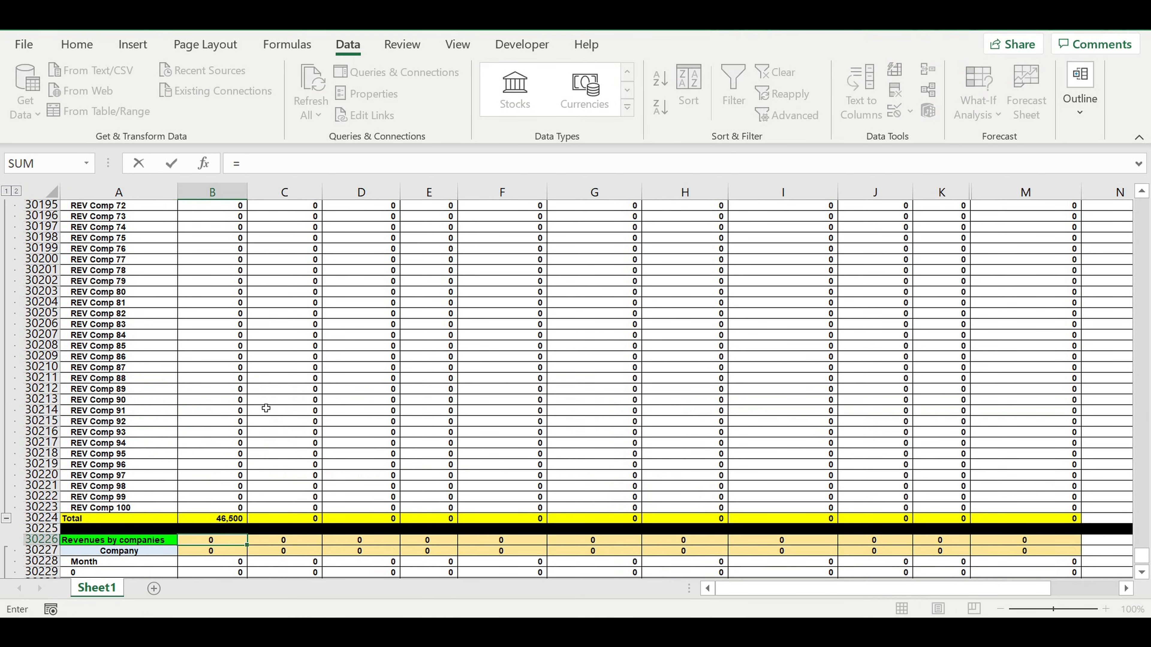
{"action": "scroll", "coordinate": [266, 409], "scroll_direction": "up", "scroll_amount": 8}
{"action": "scroll", "coordinate": [266, 408], "scroll_direction": "up", "scroll_amount": 17}
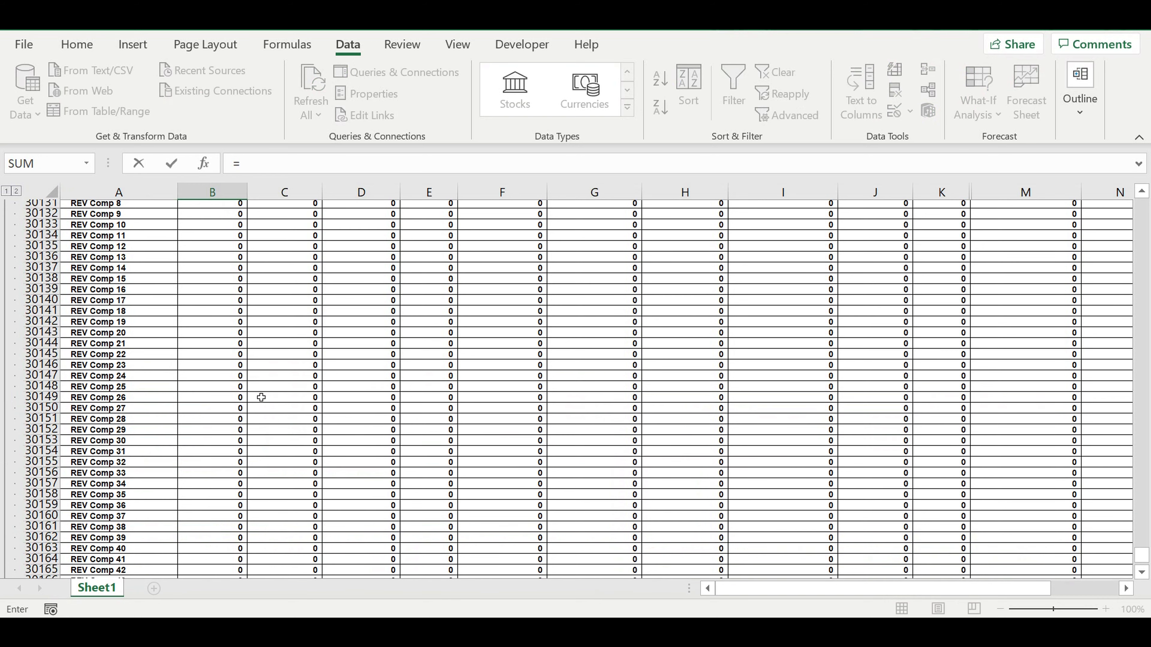
{"action": "scroll", "coordinate": [261, 397], "scroll_direction": "up", "scroll_amount": 2}
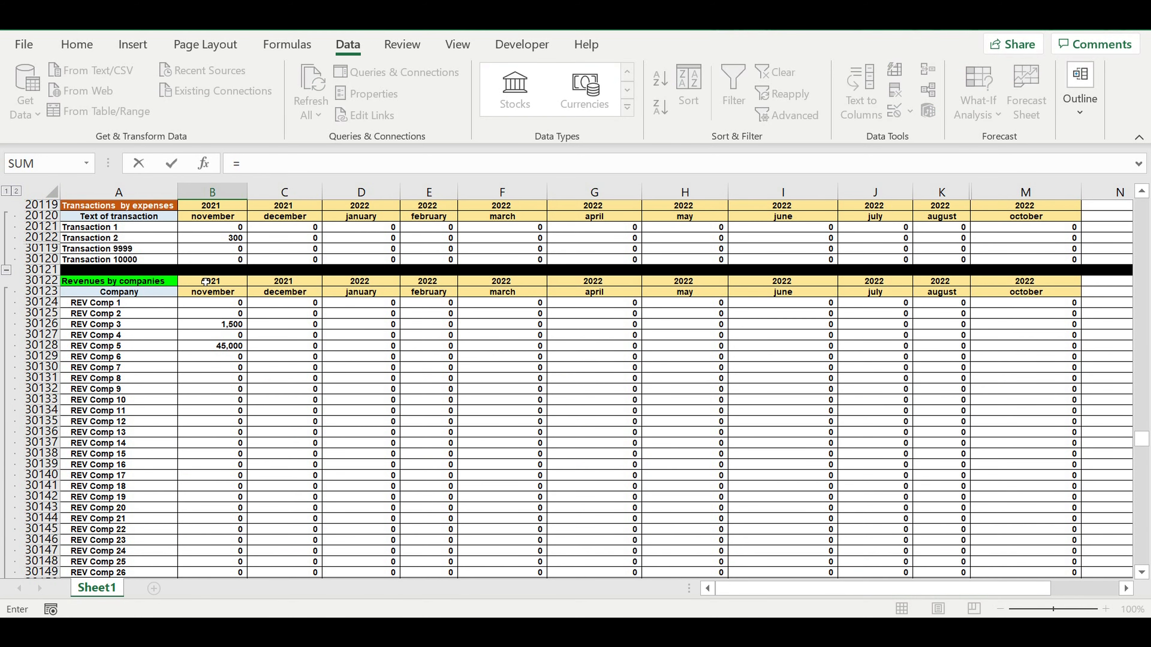
{"action": "left_click", "coordinate": [206, 282]}
{"action": "key", "text": "Return"}
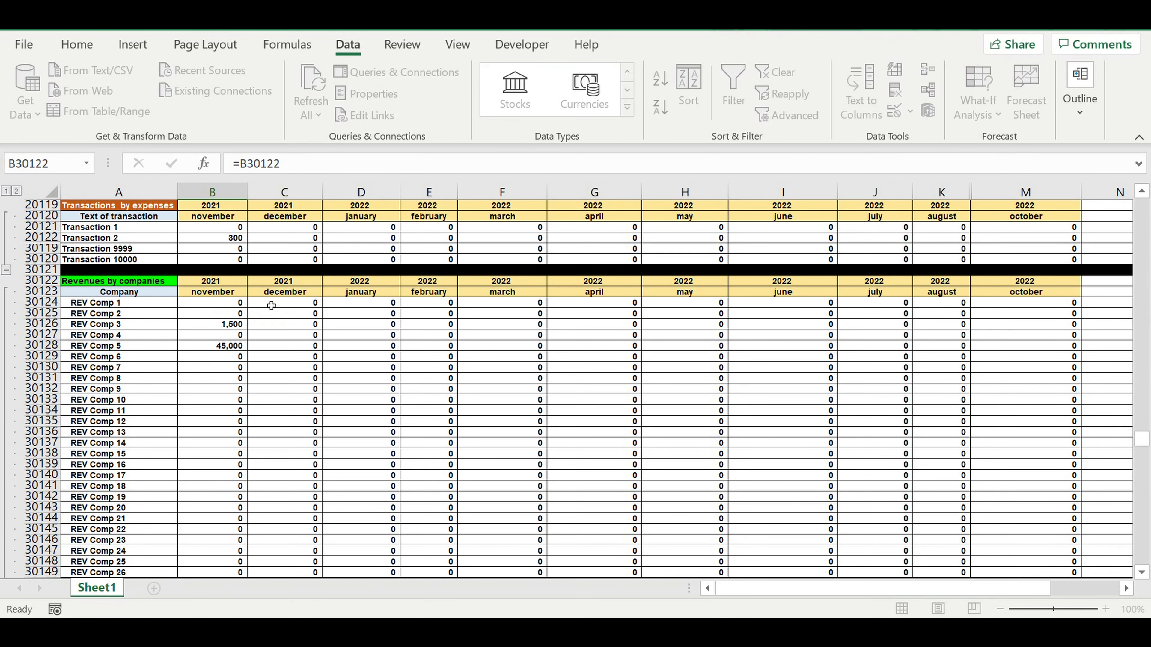
- Fill the header formula from B30226 down to row 30227 and across to column M for all years and months
{"action": "scroll", "coordinate": [309, 401], "scroll_direction": "down", "scroll_amount": 3}
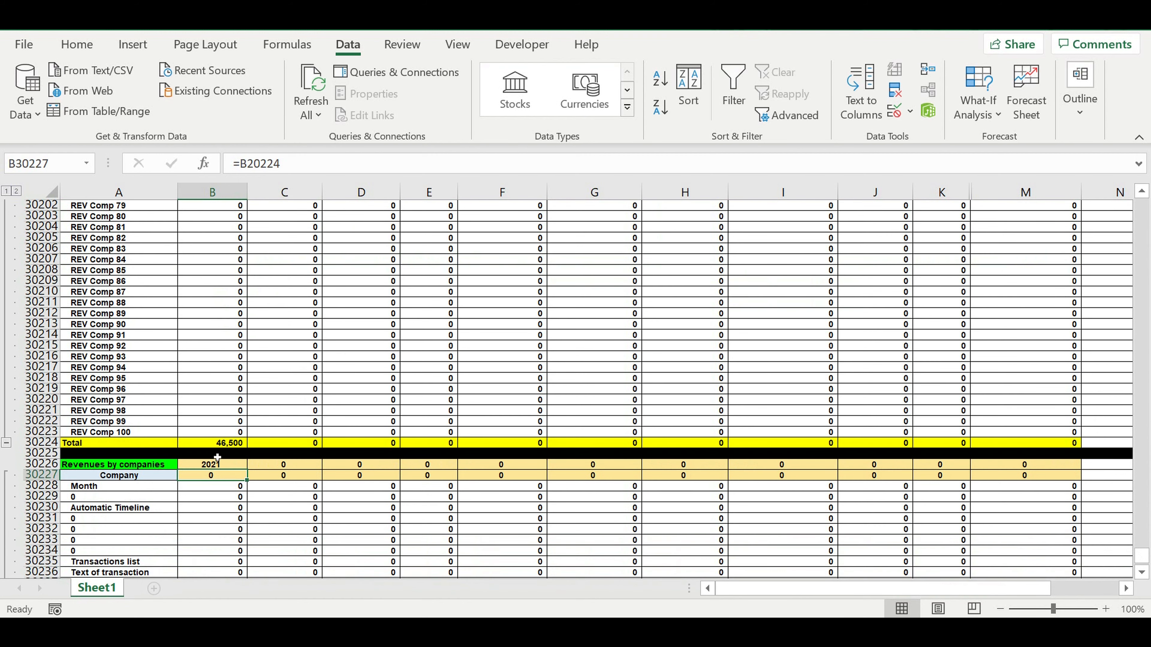
{"action": "left_click", "coordinate": [226, 466]}
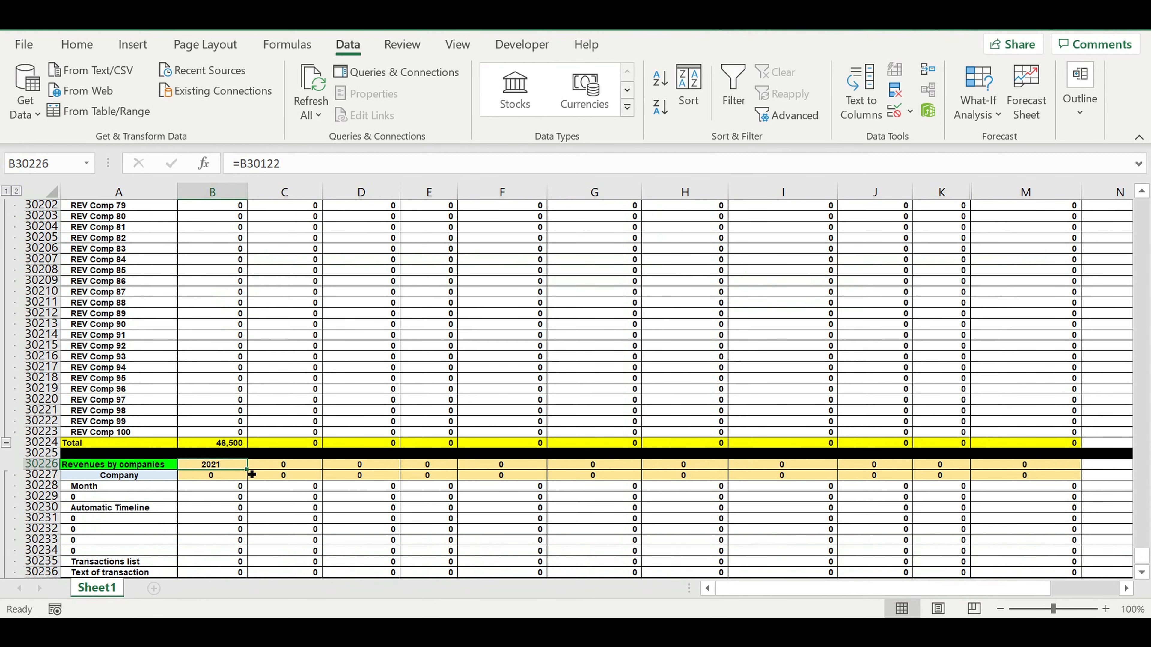
{"action": "left_click_drag", "start_coordinate": [252, 474], "coordinate": [1081, 480]}
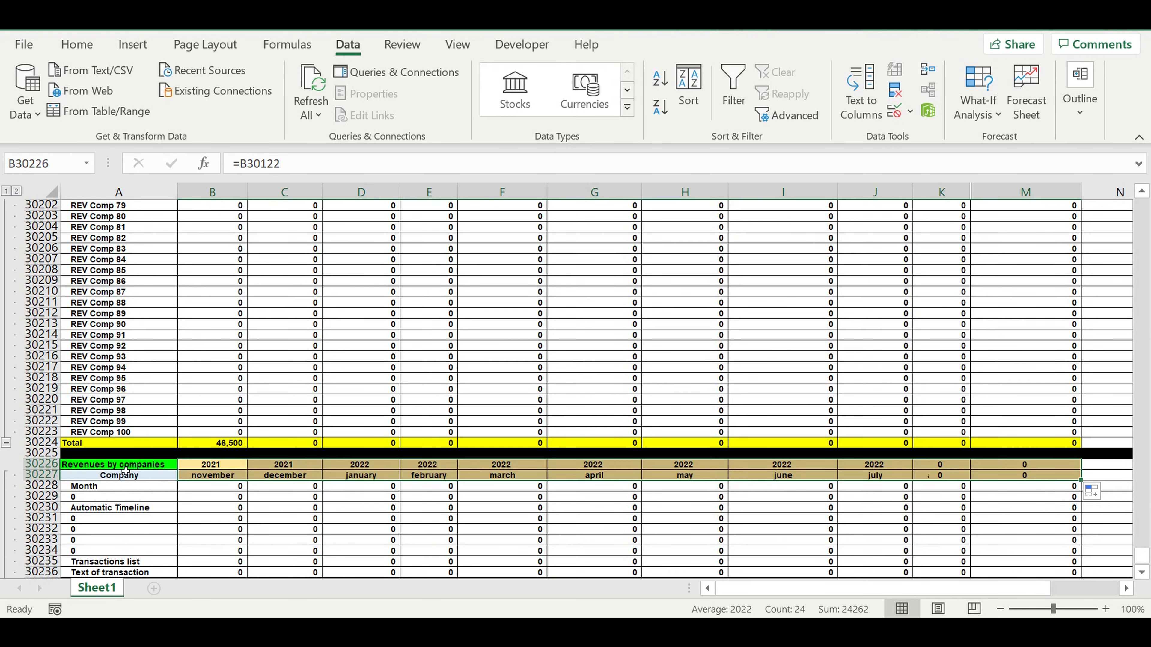
- Rename the pasted section's title in A30226 to "Expenses by companies"
{"action": "left_click", "coordinate": [116, 464]}
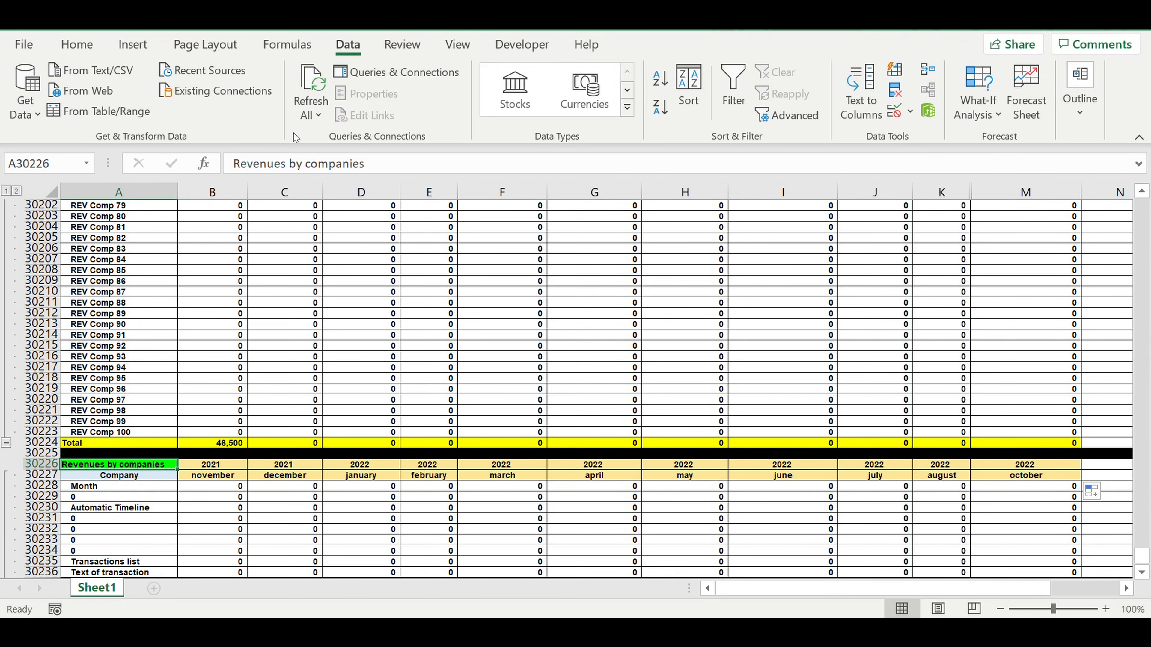
{"action": "double_click", "coordinate": [283, 164]}
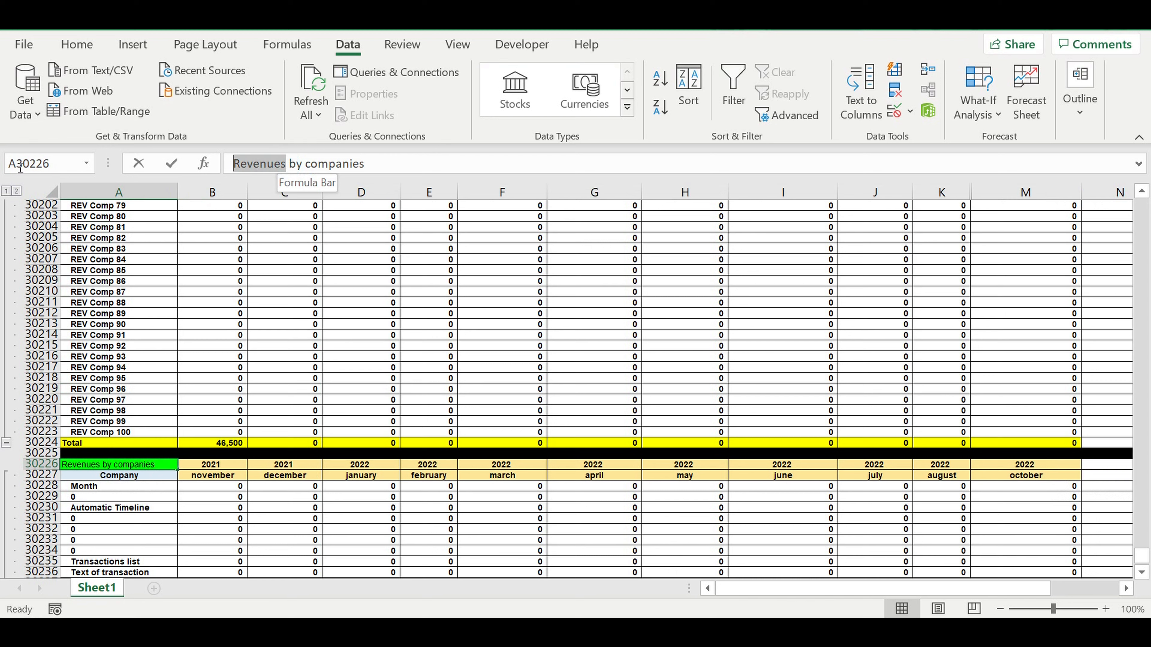
{"action": "type", "text": "E"}
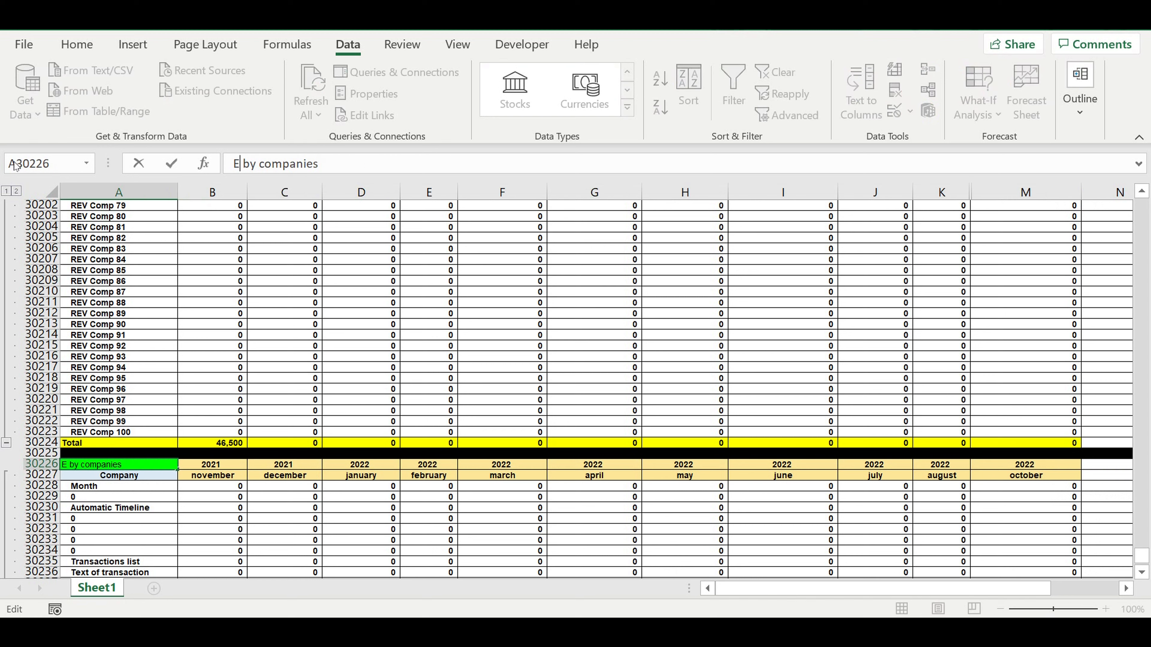
{"action": "type", "text": "xpenses"}
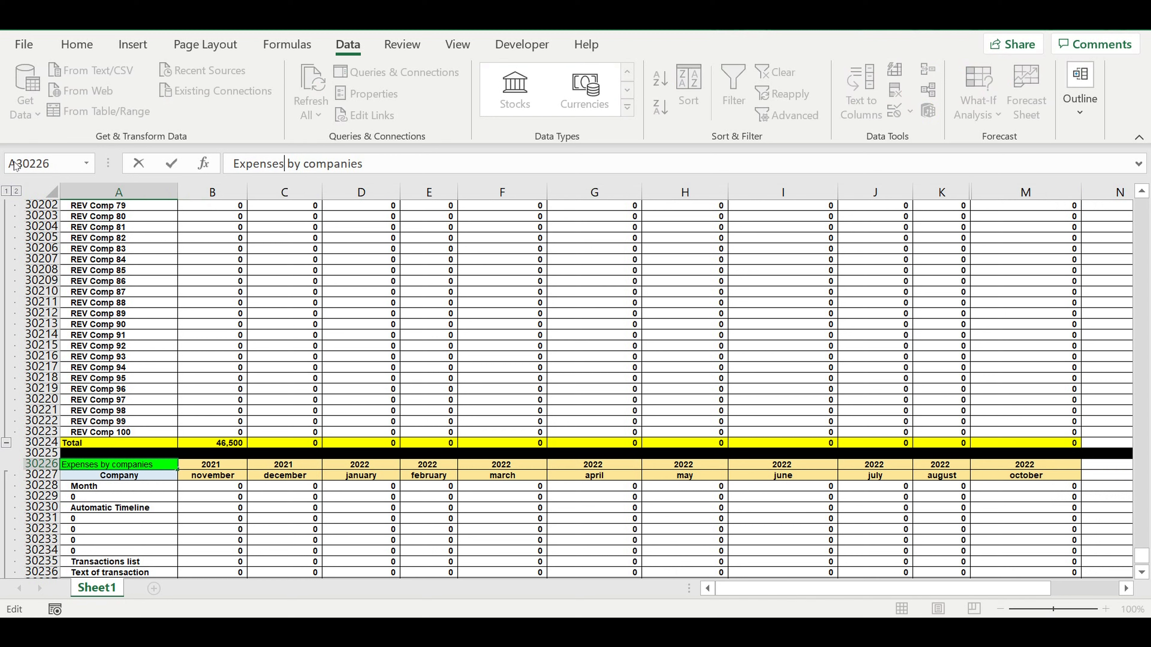
{"action": "left_click", "coordinate": [163, 507]}
- Link the first company row of "Expenses by companies" to EXP Comp 1 by entering =B2 in A30228
{"action": "left_click", "coordinate": [110, 491]}
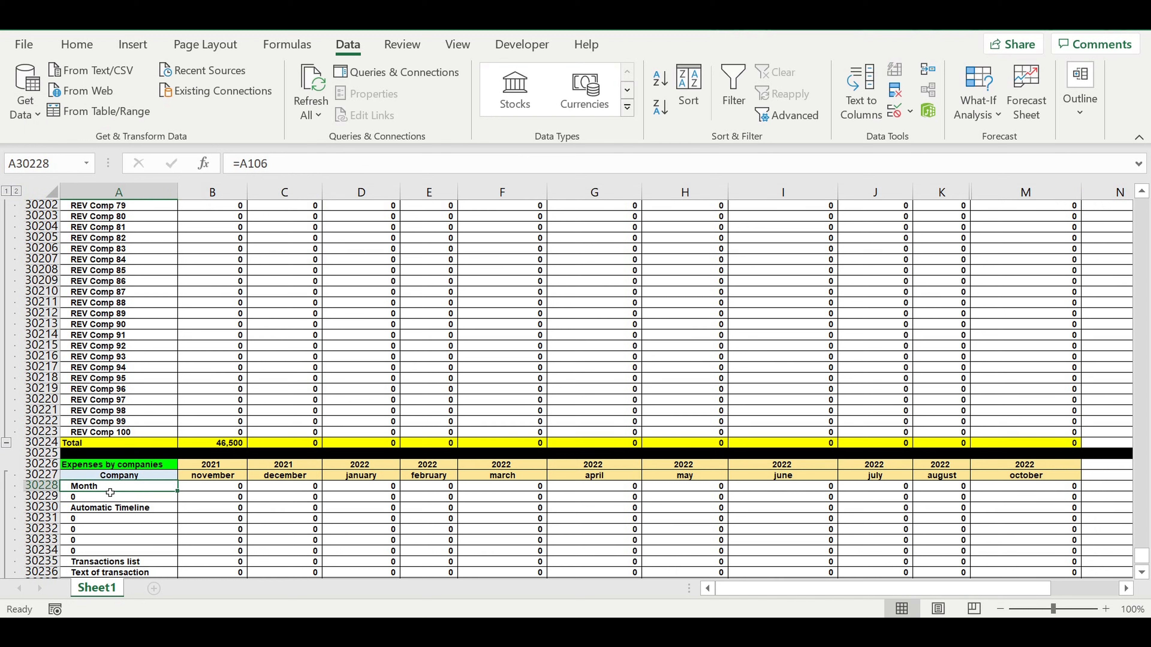
{"action": "type", "text": "="}
{"action": "left_click_drag", "start_coordinate": [1141, 558], "coordinate": [1144, 81]}
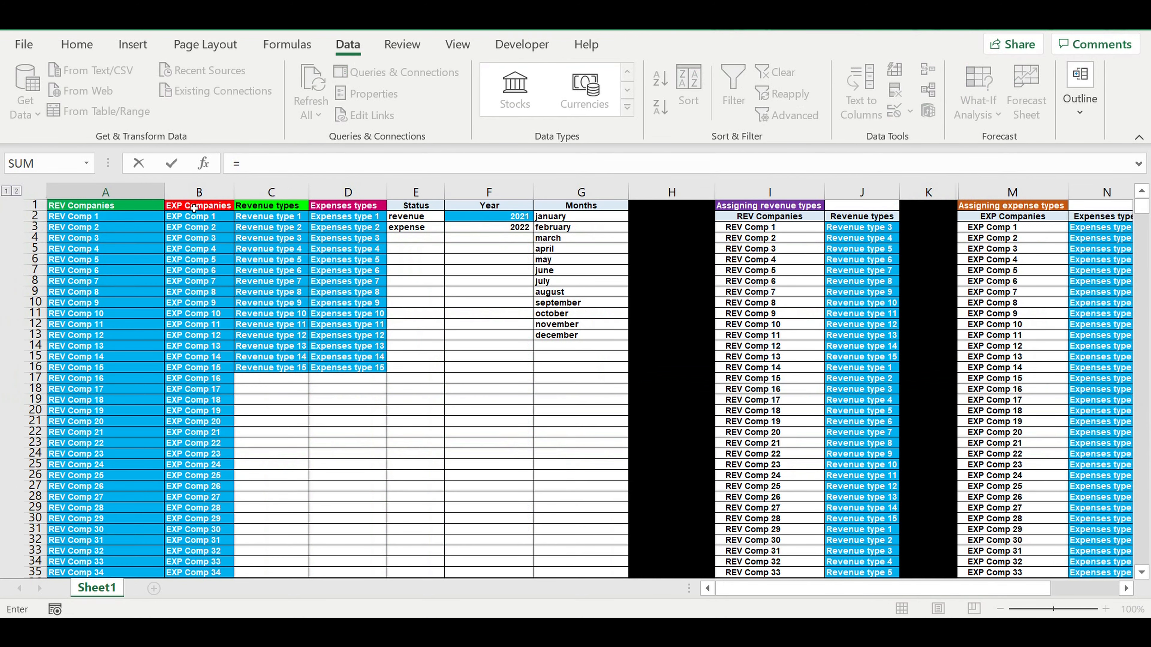
{"action": "left_click", "coordinate": [208, 217]}
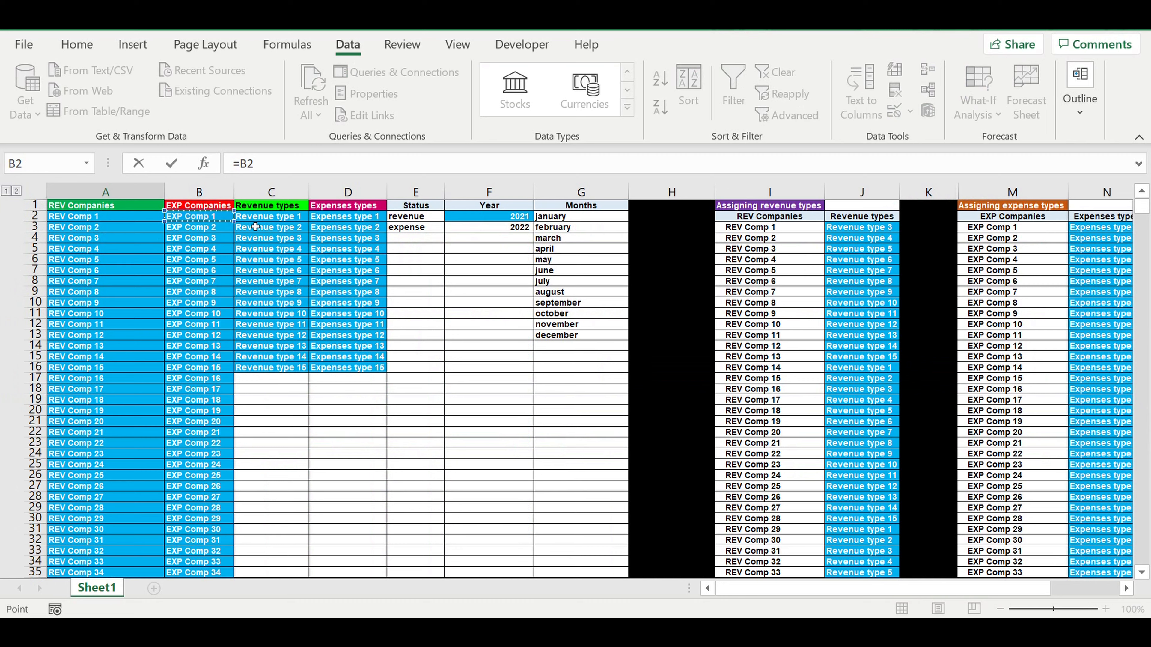
{"action": "key", "text": "Escape"}
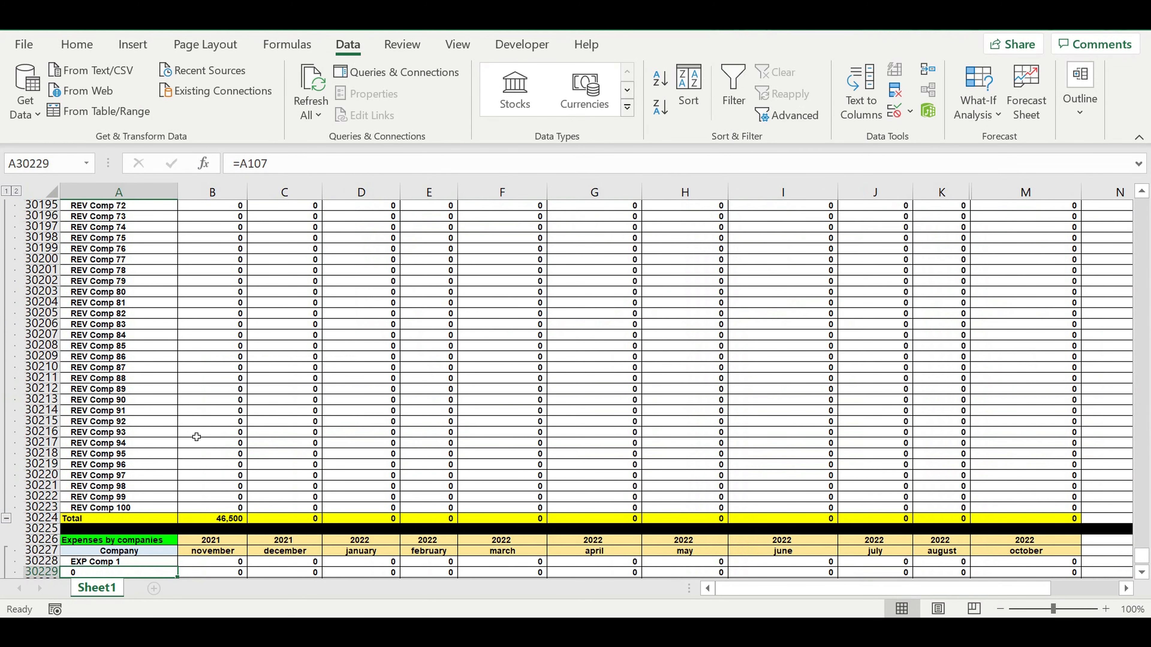
- Fill the company link formula from A30228 down to A30327 to list all EXP companies above the Total row
{"action": "scroll", "coordinate": [227, 394], "scroll_direction": "down", "scroll_amount": 7}
{"action": "left_click", "coordinate": [143, 368]}
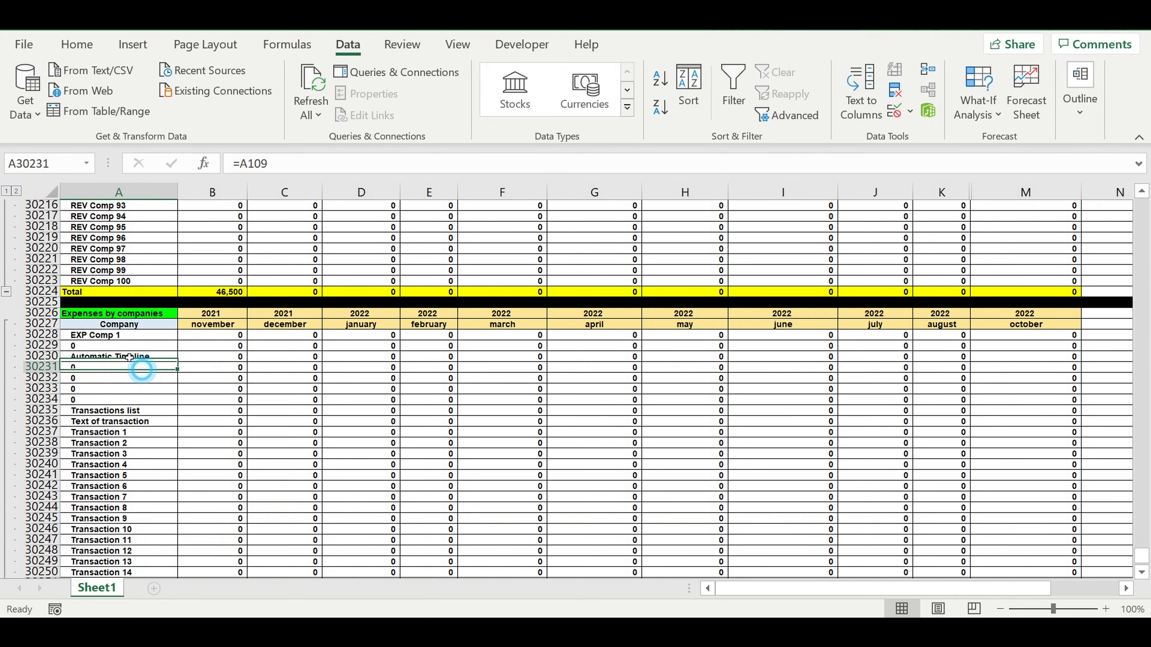
{"action": "left_click", "coordinate": [115, 337]}
{"action": "left_click_drag", "start_coordinate": [182, 344], "coordinate": [113, 462]}
{"action": "left_click_drag", "start_coordinate": [107, 557], "coordinate": [109, 553]}
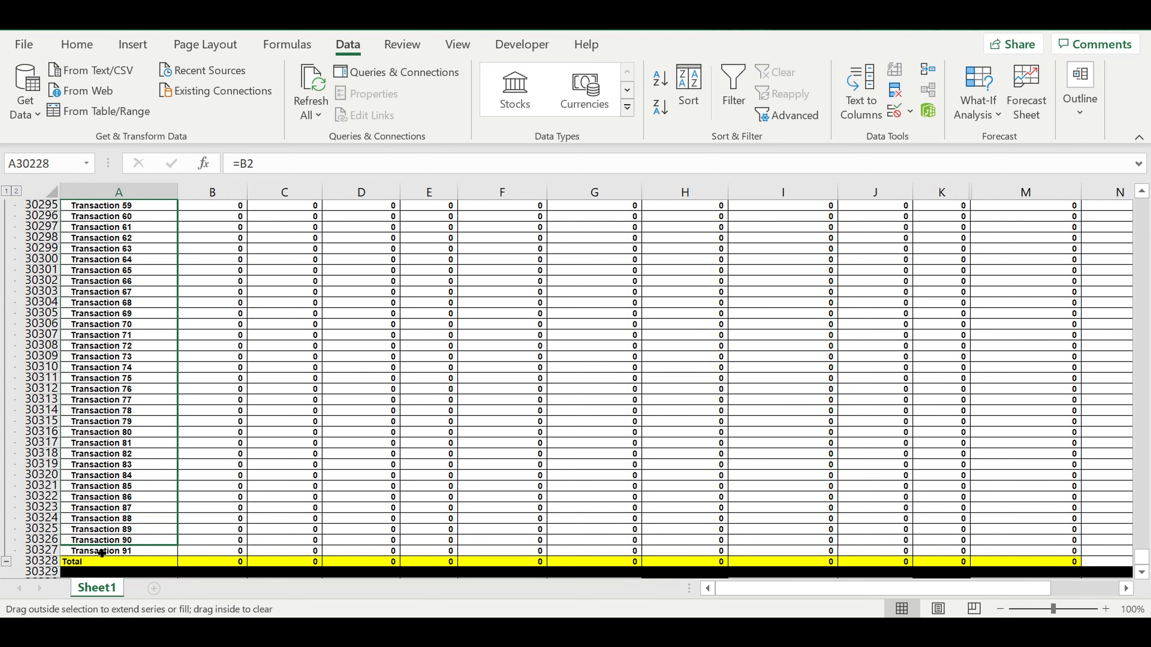
{"action": "left_click_drag", "start_coordinate": [94, 556], "coordinate": [95, 553]}
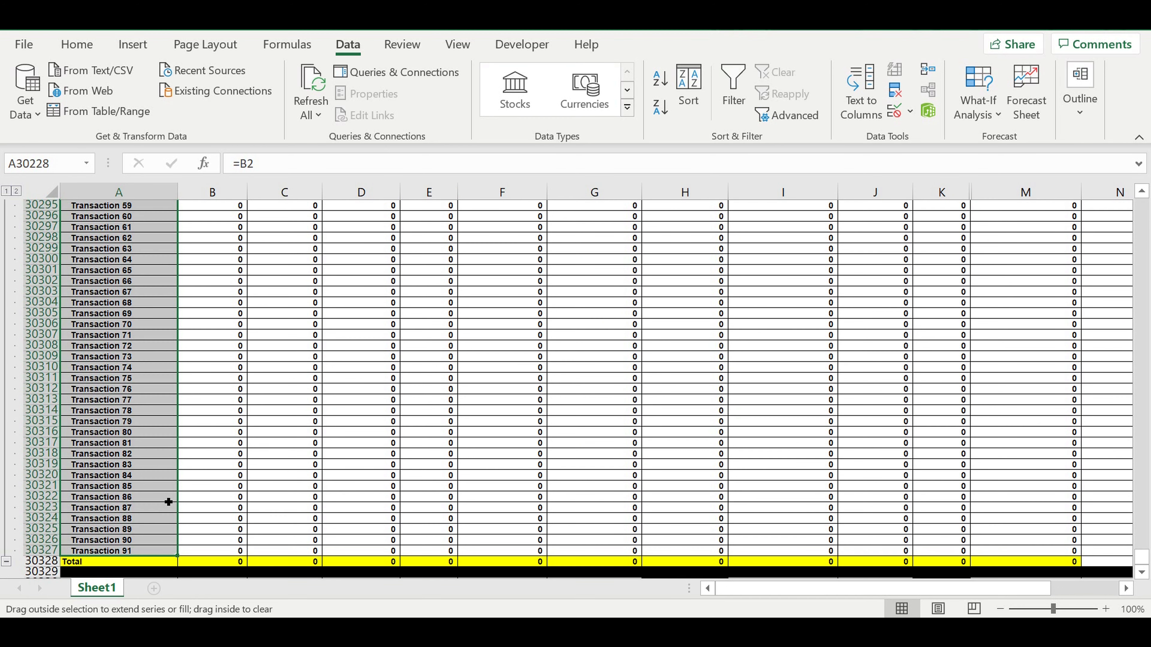
{"action": "left_click", "coordinate": [125, 435]}
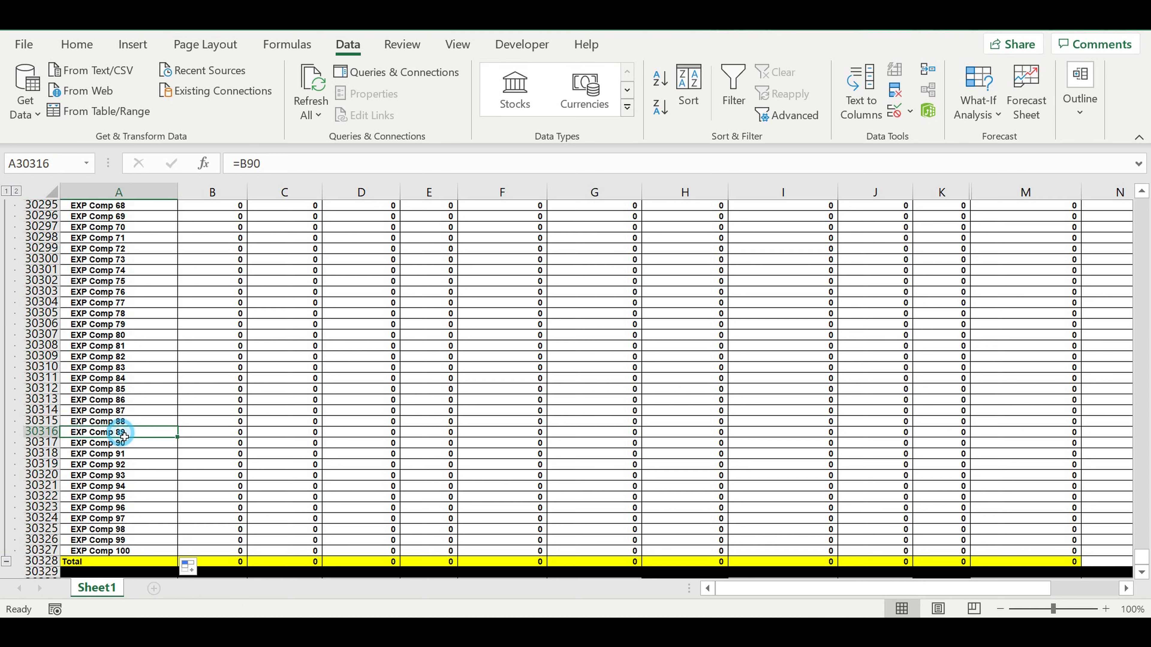
- Format the "Expenses by companies" title in A30226 with a standard dark blue fill and white font
{"action": "scroll", "coordinate": [171, 385], "scroll_direction": "up", "scroll_amount": 20}
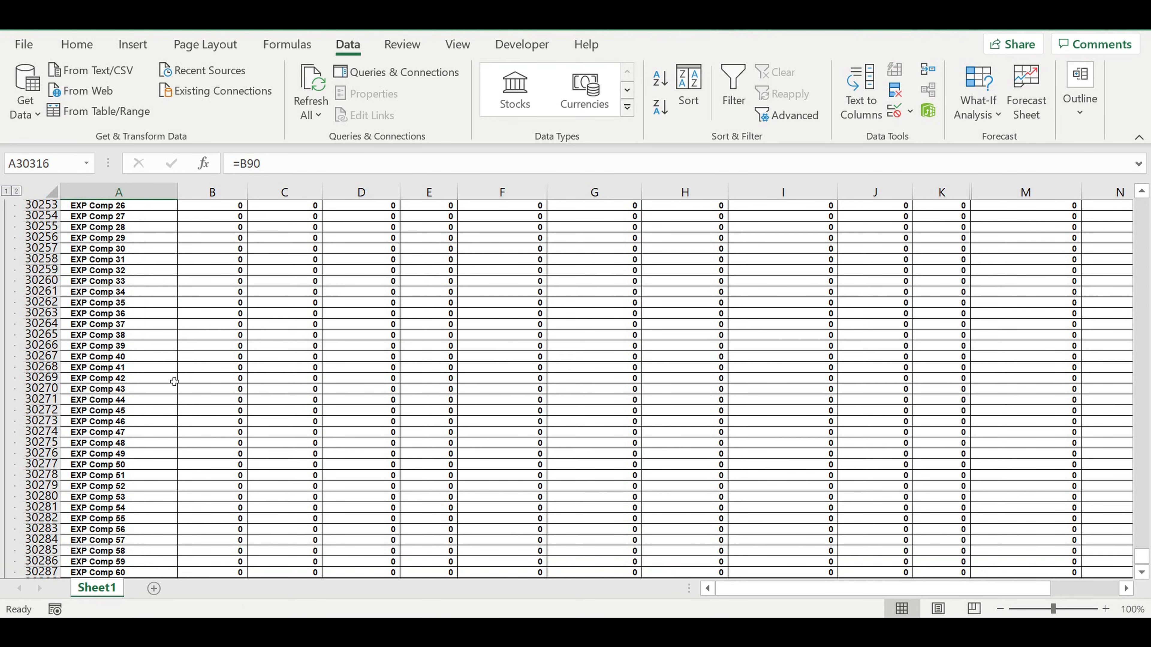
{"action": "scroll", "coordinate": [174, 382], "scroll_direction": "up", "scroll_amount": 5}
{"action": "left_click", "coordinate": [136, 465]}
{"action": "left_click", "coordinate": [77, 44]}
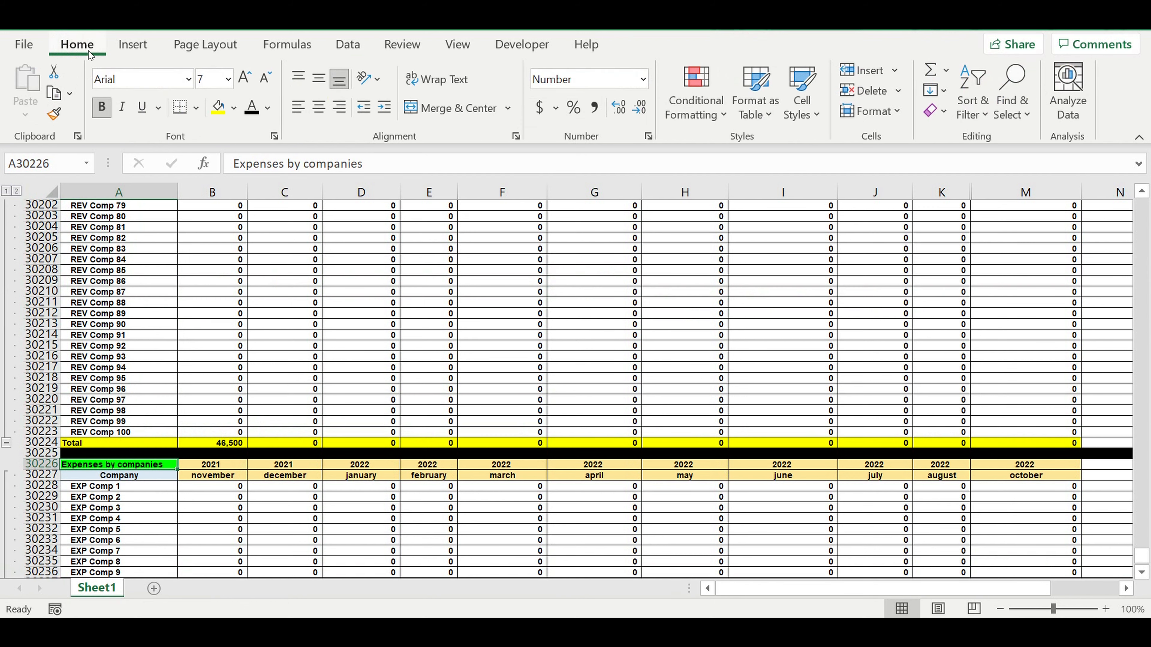
{"action": "left_click", "coordinate": [234, 112]}
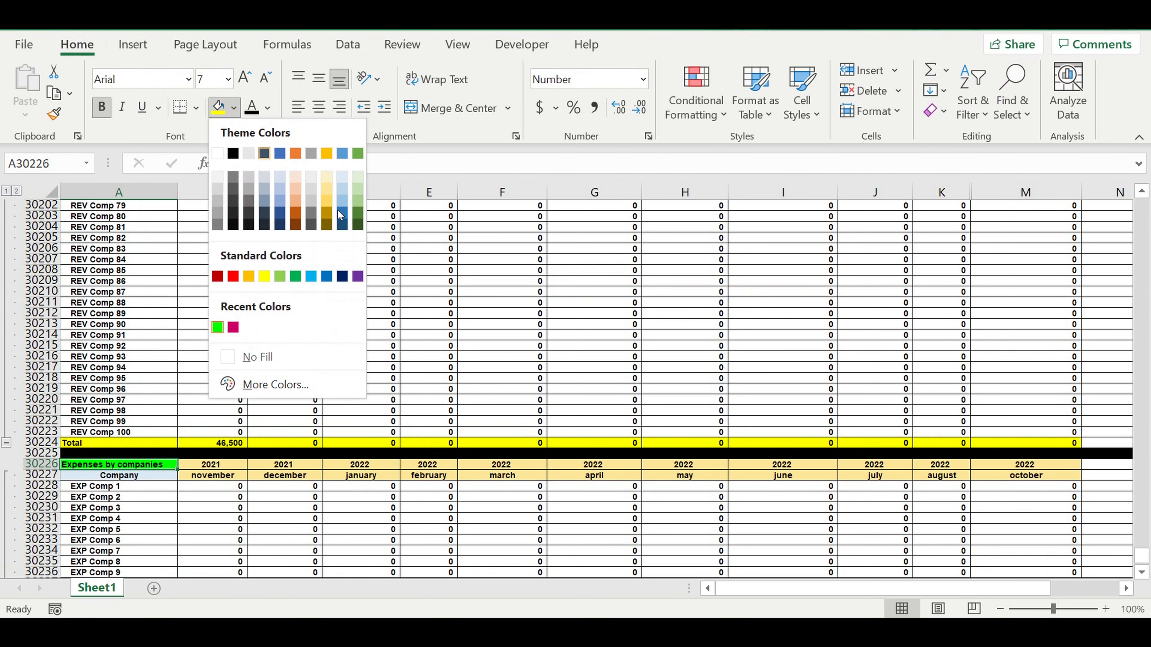
{"action": "left_click", "coordinate": [342, 276]}
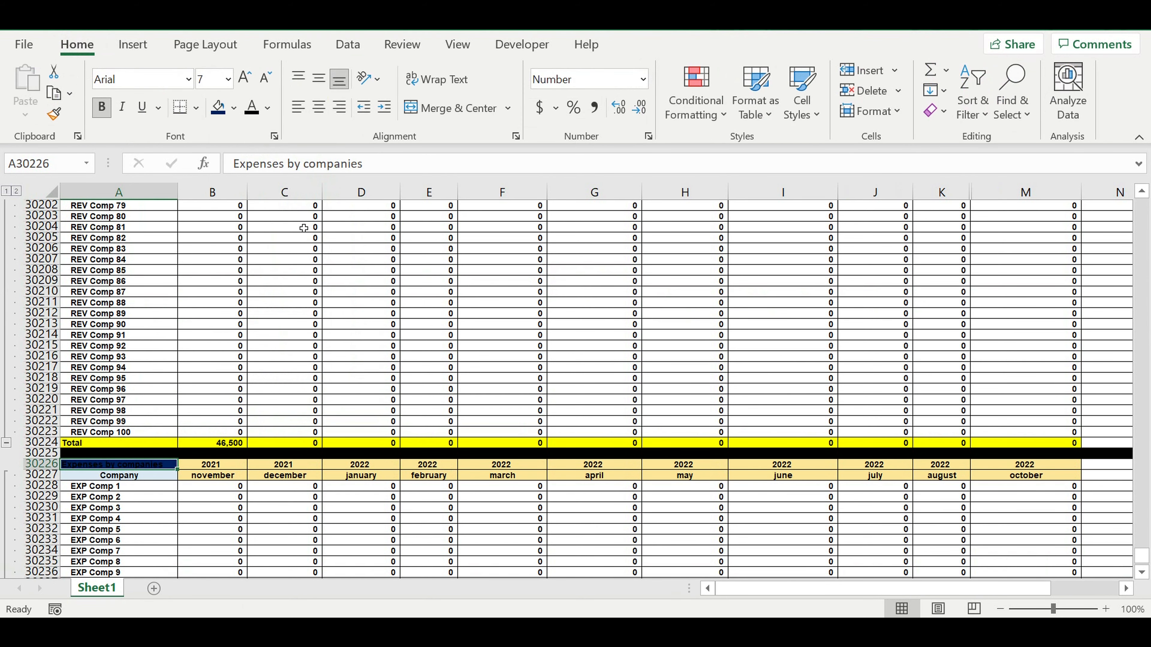
{"action": "left_click", "coordinate": [268, 111]}
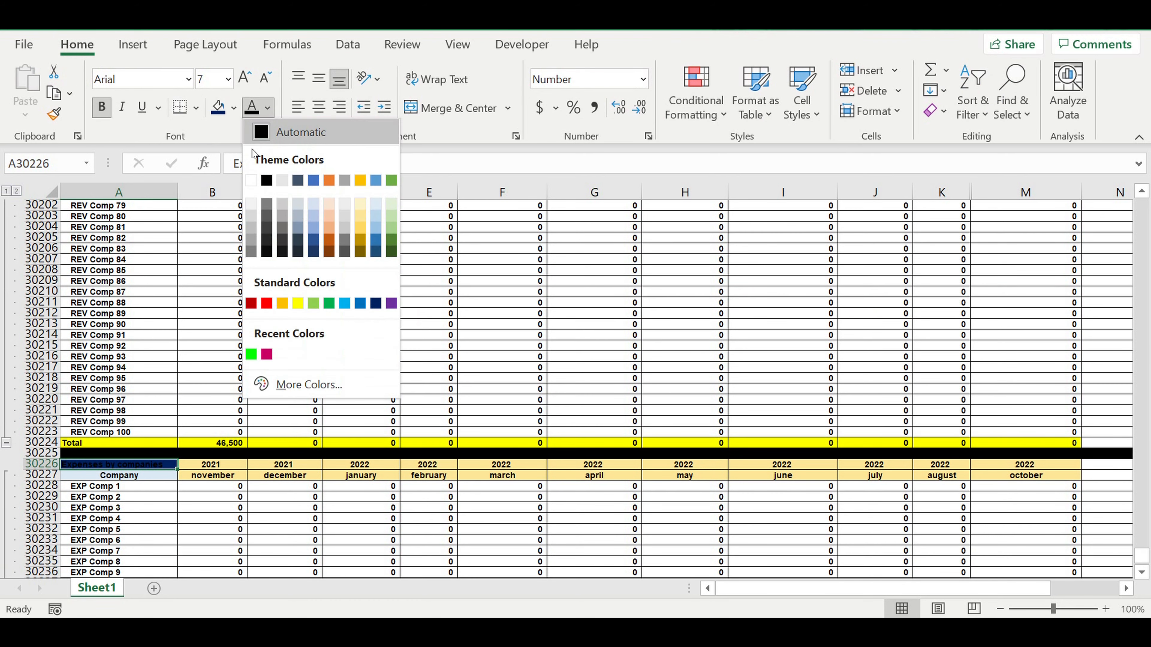
{"action": "left_click", "coordinate": [250, 178]}
{"action": "left_click", "coordinate": [340, 361]}
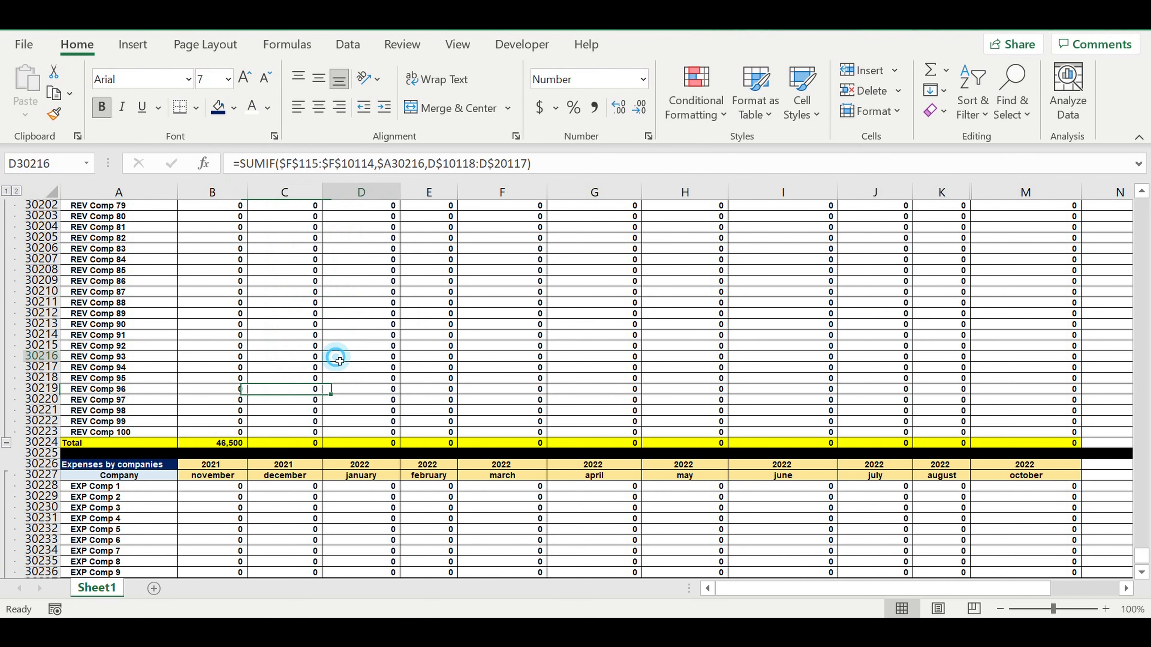
{"action": "left_click", "coordinate": [311, 401]}
- Copy the full SUMIF formula text from B30124, the November cell of REV Comp 1 in "Revenues by companies"
{"action": "scroll", "coordinate": [213, 371], "scroll_direction": "up", "scroll_amount": 12}
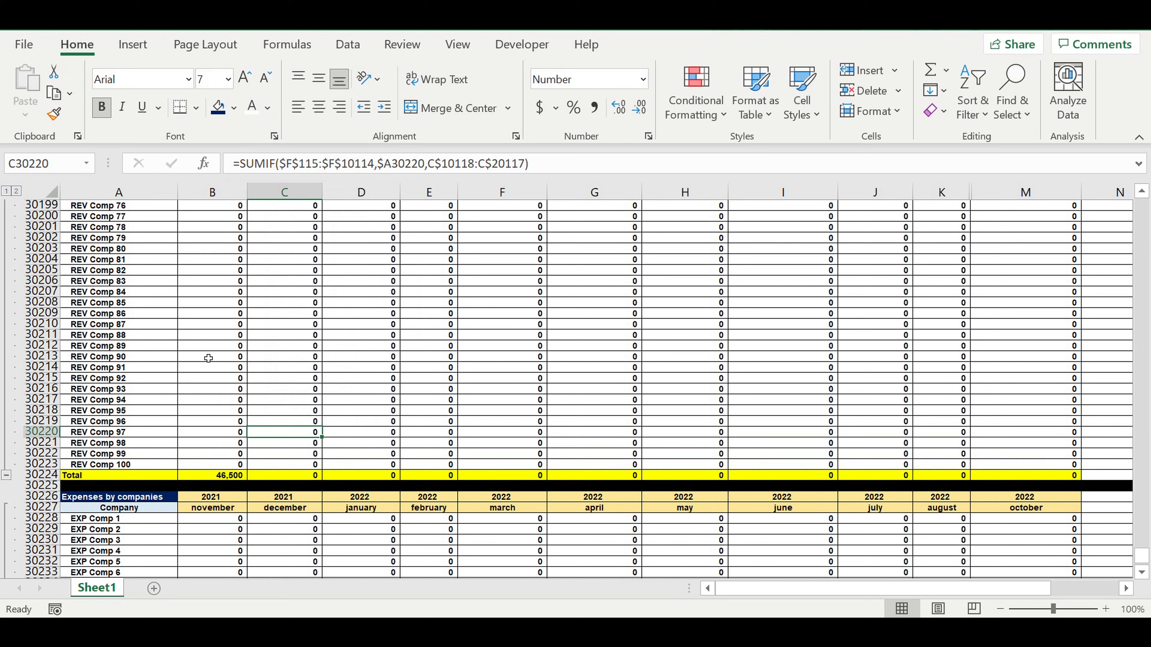
{"action": "scroll", "coordinate": [212, 354], "scroll_direction": "up", "scroll_amount": 10}
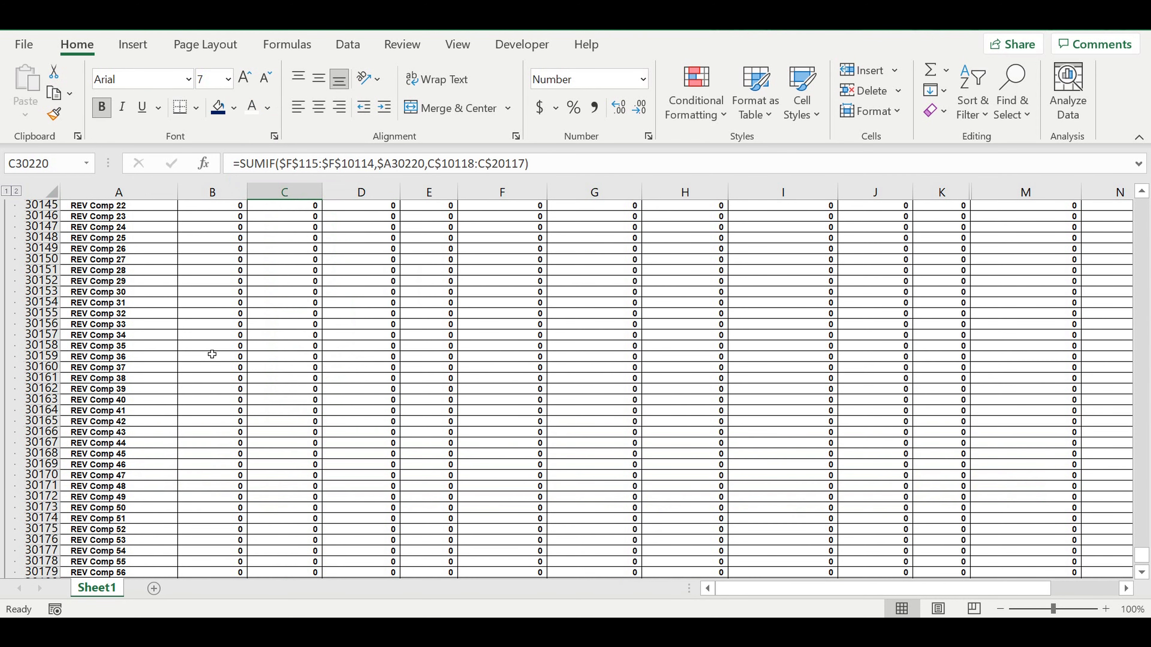
{"action": "scroll", "coordinate": [212, 354], "scroll_direction": "up", "scroll_amount": 6}
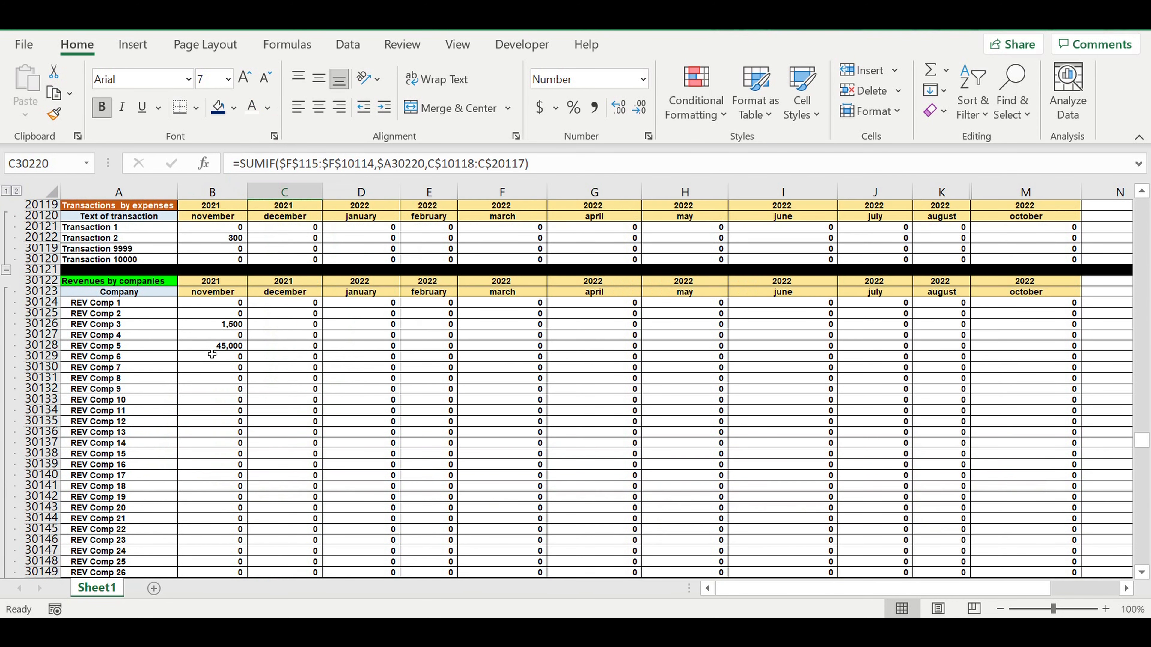
{"action": "left_click", "coordinate": [221, 304]}
{"action": "left_click_drag", "start_coordinate": [531, 164], "coordinate": [139, 169]}
{"action": "key", "text": "ctrl+c"}
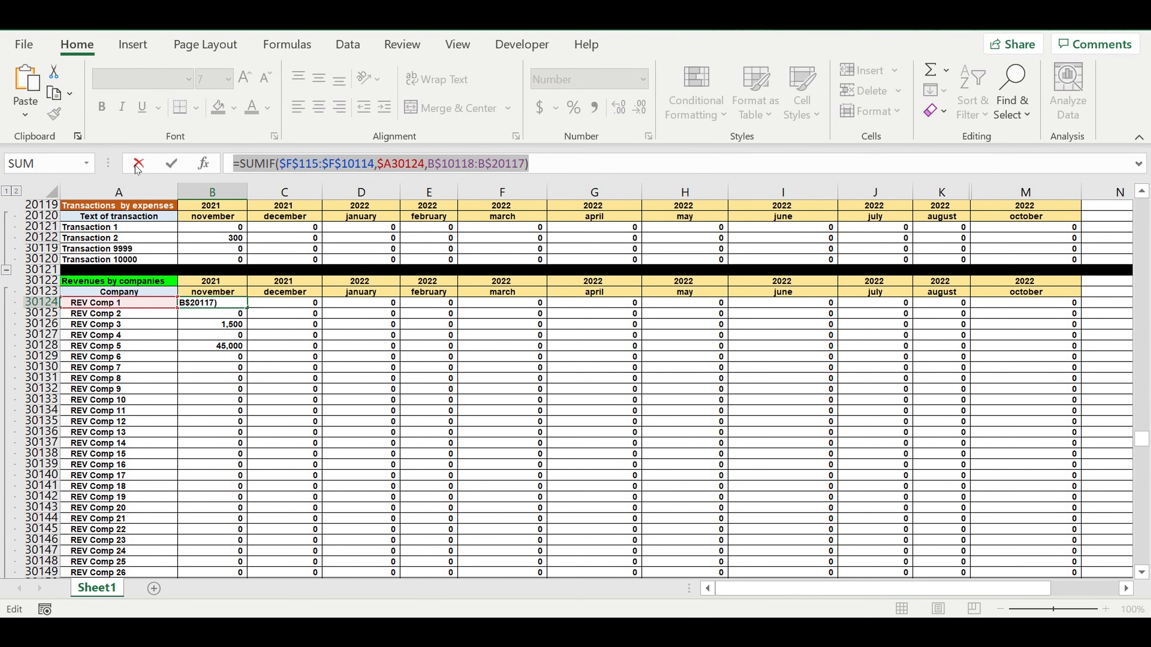
{"action": "key", "text": "Return"}
- Replace the formula in B30228, November of EXP Comp 1, with the copied =SUMIF($F$115:$F$10114,$A30124,B$10118:B$20117)
{"action": "scroll", "coordinate": [308, 437], "scroll_direction": "down", "scroll_amount": 4}
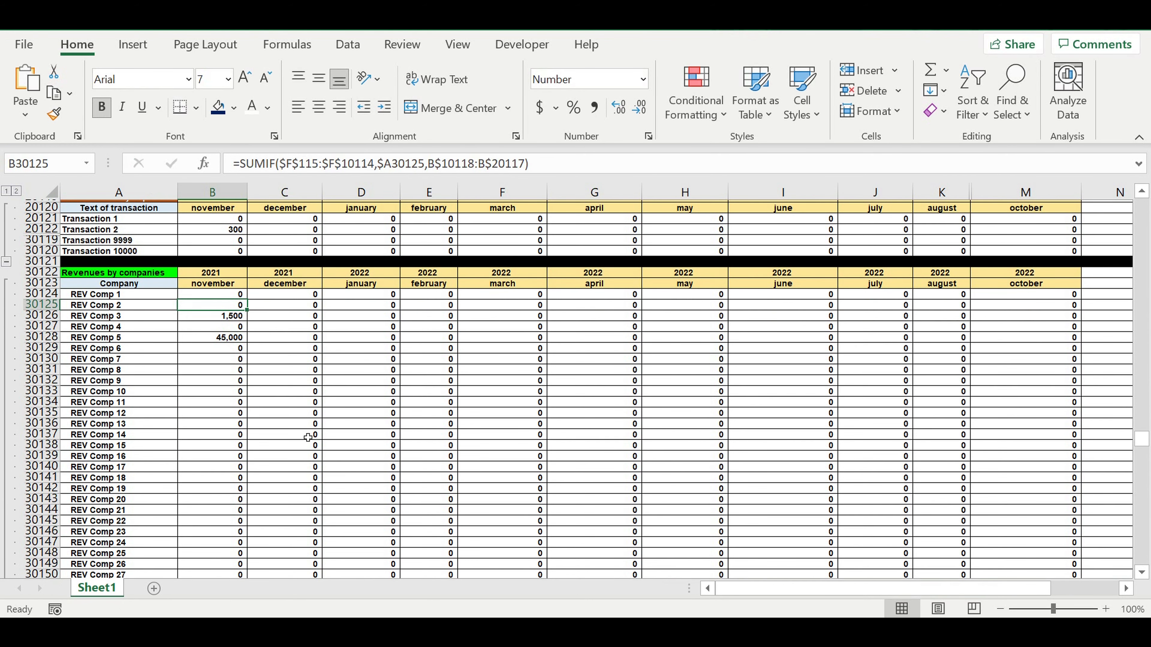
{"action": "scroll", "coordinate": [308, 437], "scroll_direction": "down", "scroll_amount": 8}
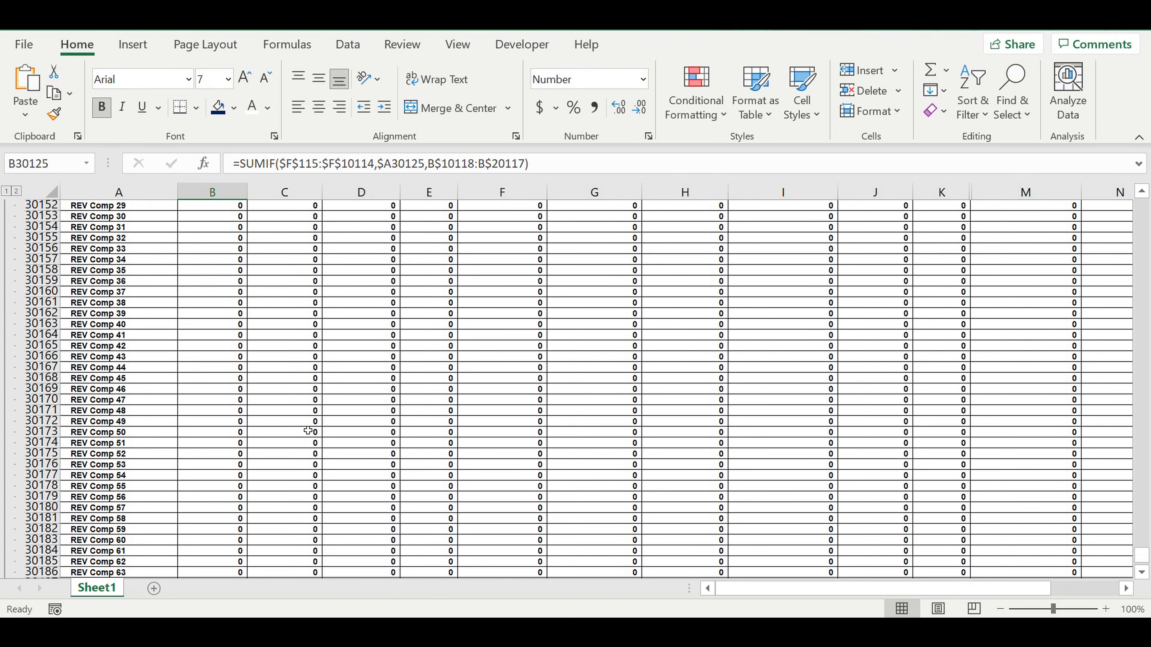
{"action": "scroll", "coordinate": [308, 431], "scroll_direction": "down", "scroll_amount": 9}
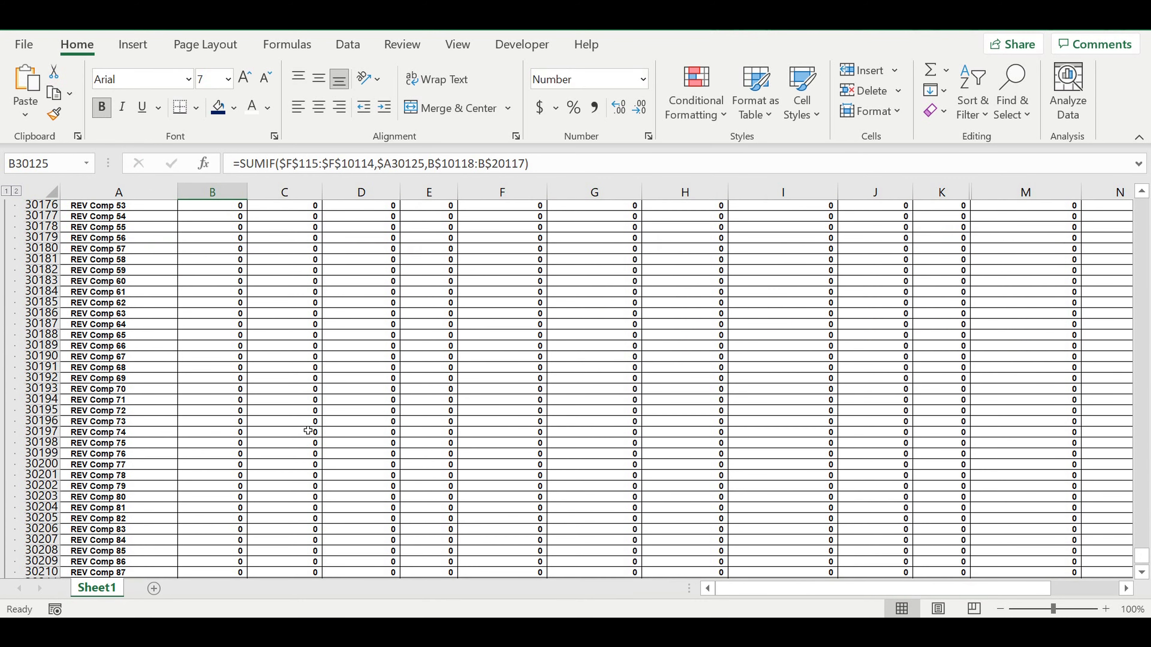
{"action": "scroll", "coordinate": [308, 431], "scroll_direction": "down", "scroll_amount": 4}
{"action": "scroll", "coordinate": [308, 431], "scroll_direction": "down", "scroll_amount": 6}
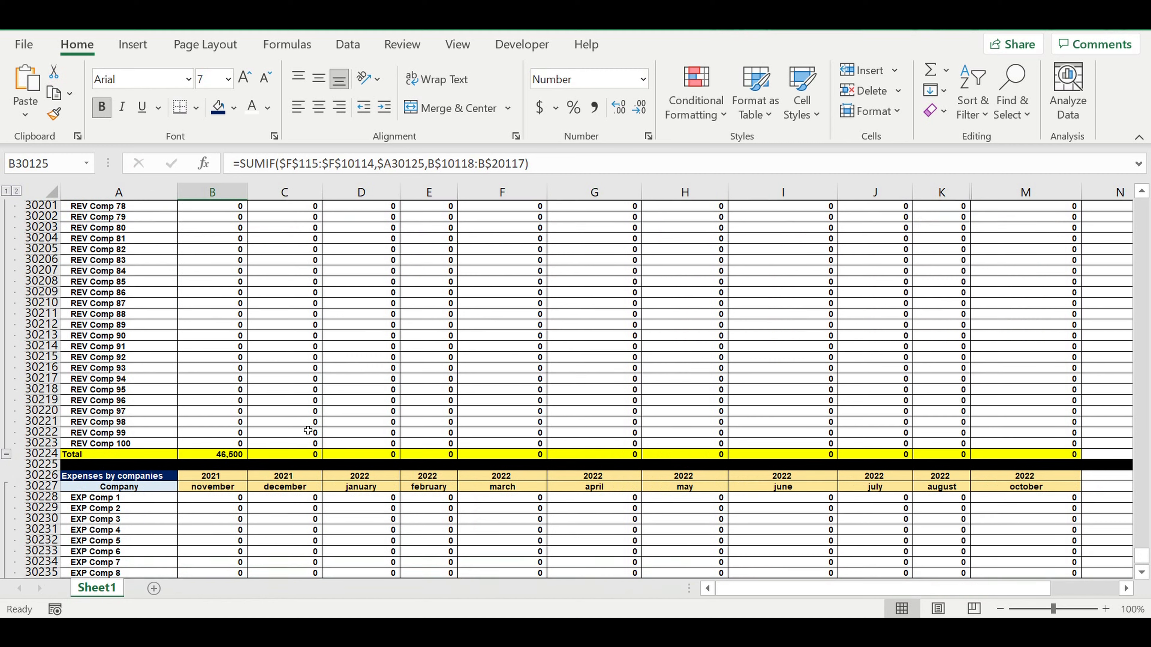
{"action": "left_click", "coordinate": [217, 410]}
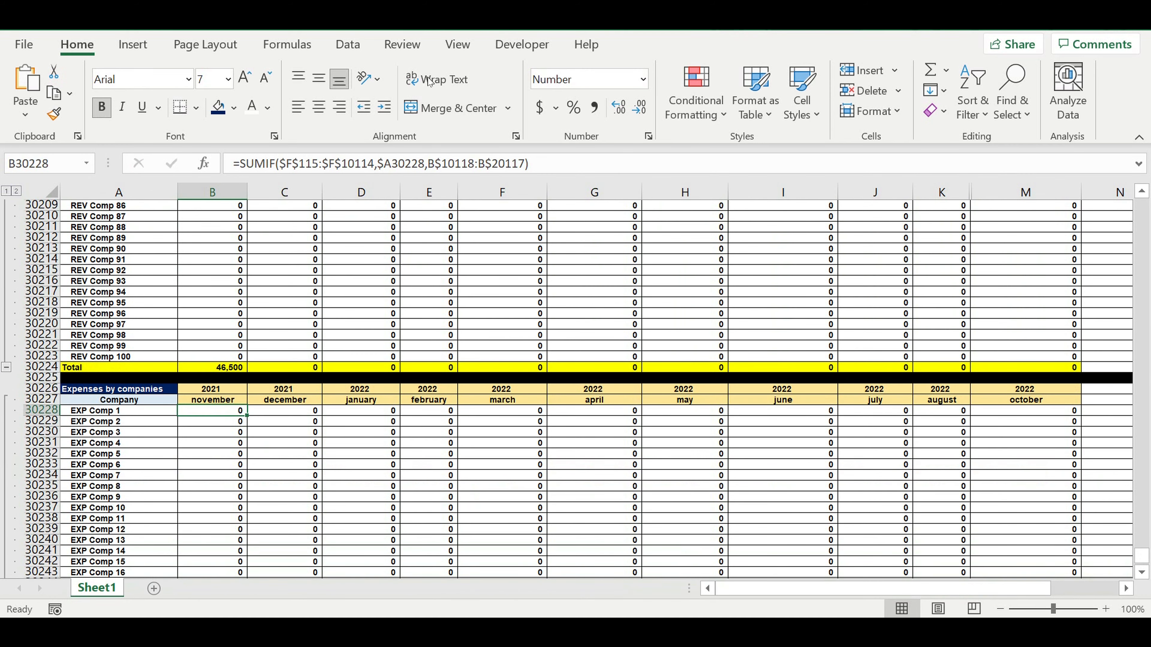
{"action": "left_click", "coordinate": [556, 164]}
{"action": "left_click_drag", "start_coordinate": [354, 171], "coordinate": [220, 170]}
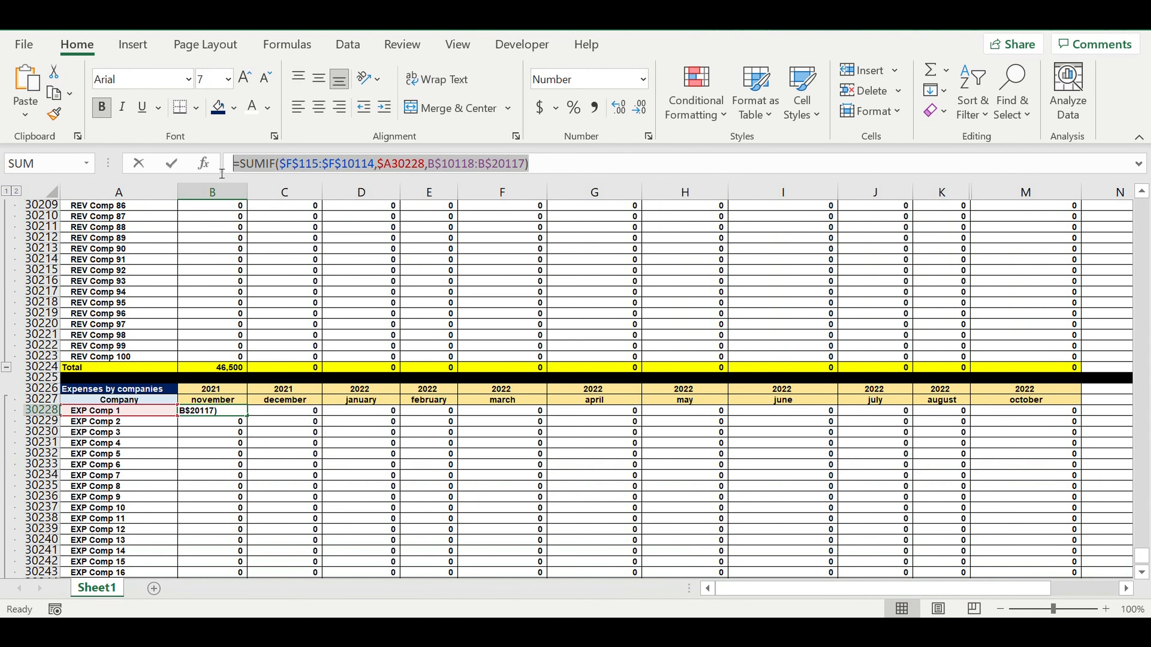
{"action": "key", "text": "ctrl+v"}
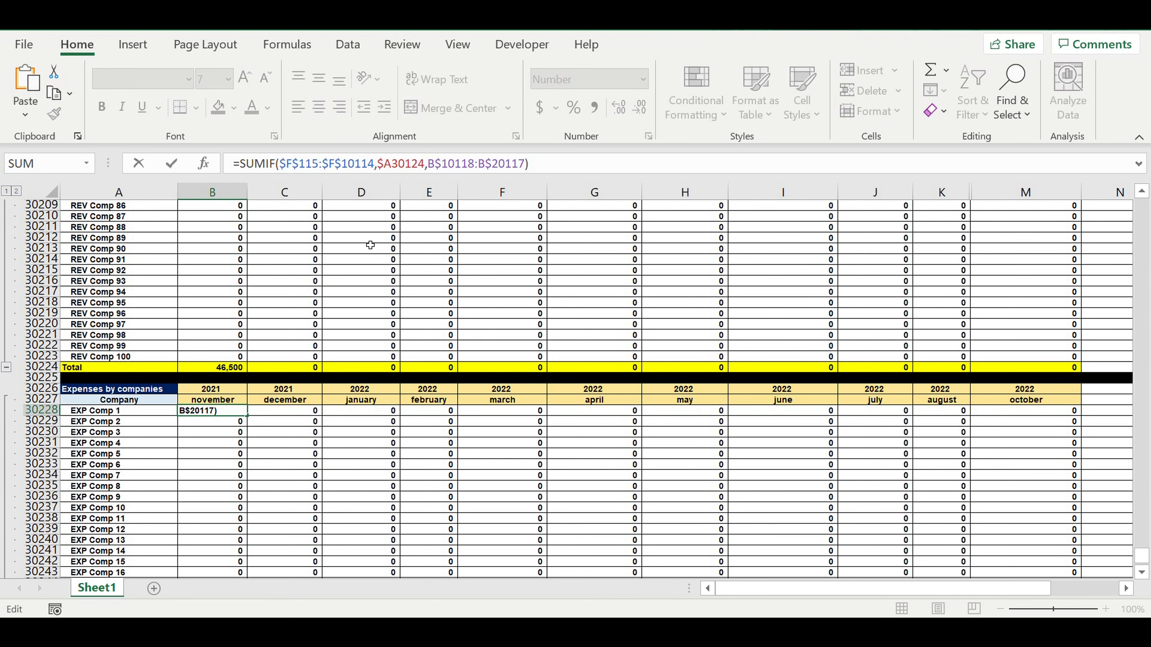
- Move the formula's sum range to the November column of "Transactions by expenses", B$20121:B$30120
{"action": "left_click_drag", "start_coordinate": [1144, 552], "coordinate": [1144, 323]}
{"action": "left_click_drag", "start_coordinate": [1150, 247], "coordinate": [1148, 211]}
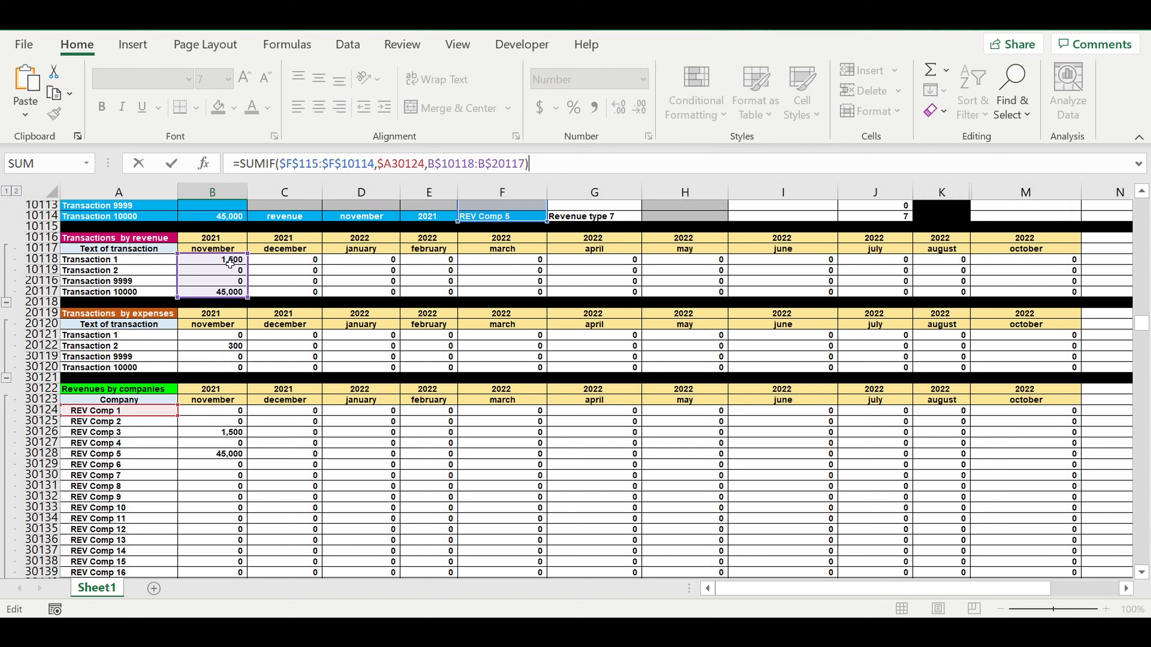
{"action": "left_click_drag", "start_coordinate": [213, 257], "coordinate": [220, 334]}
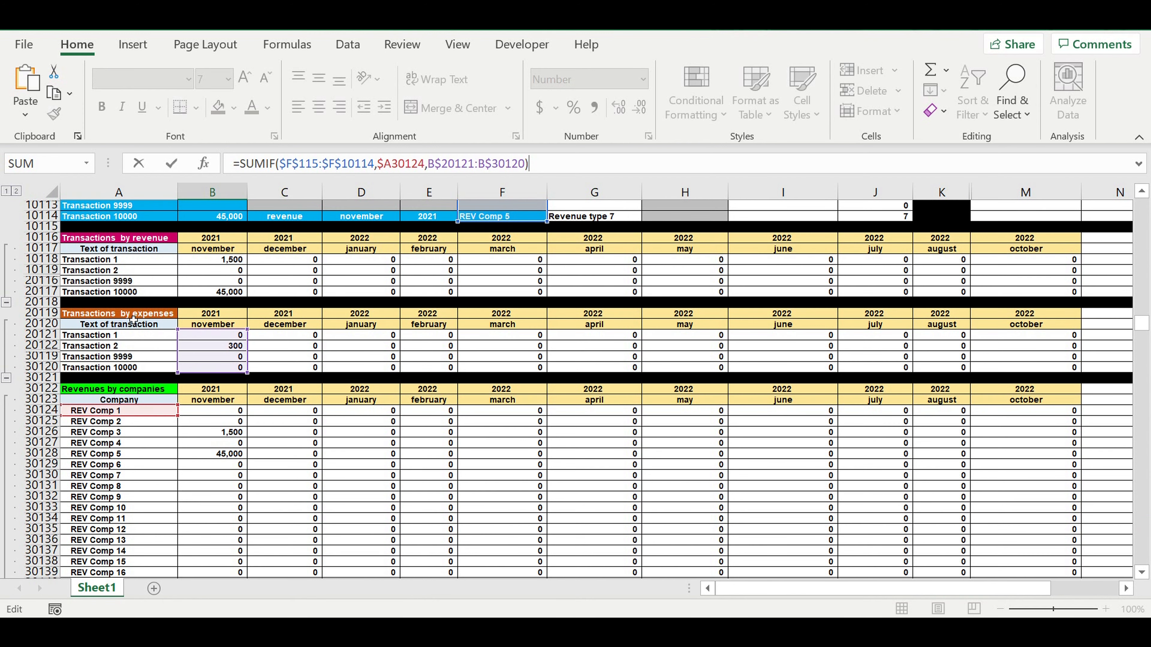
- Change the formula's criteria range to the EXP Comp column, $H$115:$H$10114, and its criterion to $A30228, and enter it
{"action": "left_click", "coordinate": [1141, 191]}
{"action": "left_click", "coordinate": [1141, 191]}
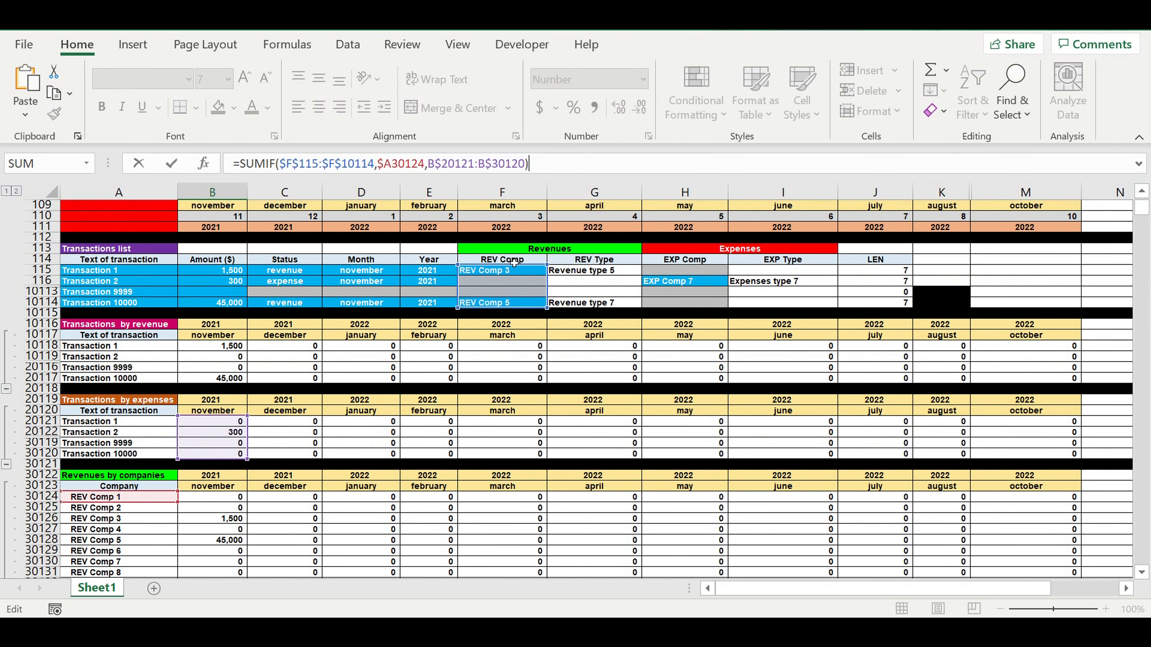
{"action": "left_click_drag", "start_coordinate": [506, 271], "coordinate": [682, 272]}
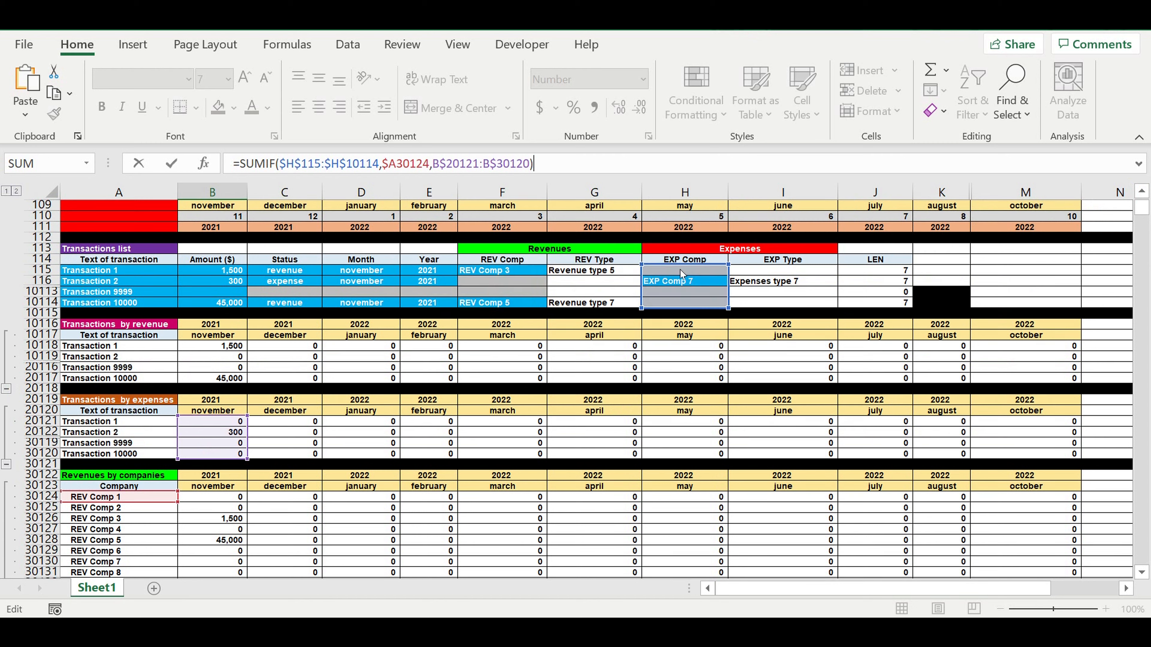
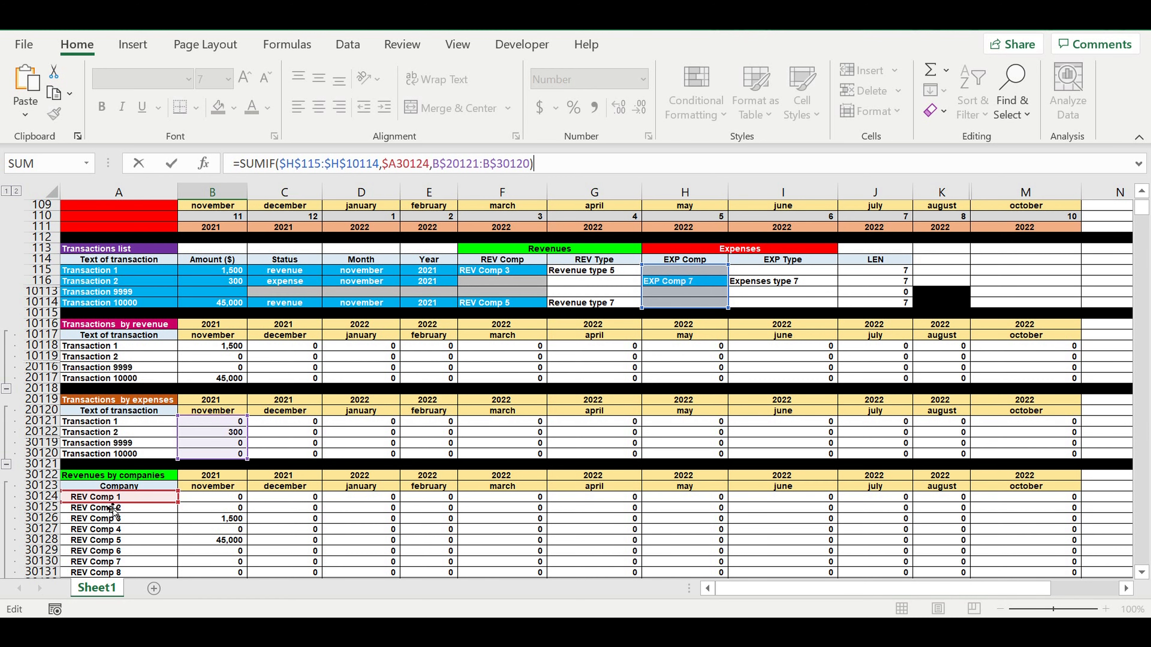
{"action": "left_click_drag", "start_coordinate": [107, 502], "coordinate": [144, 568]}
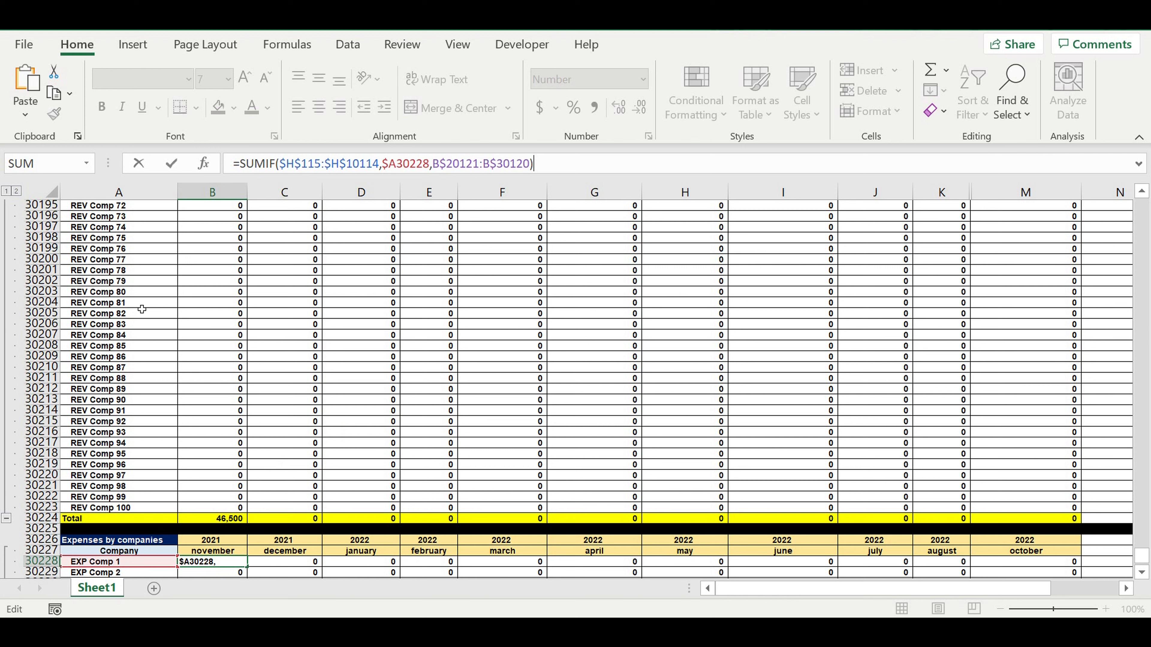
{"action": "key", "text": "Return"}
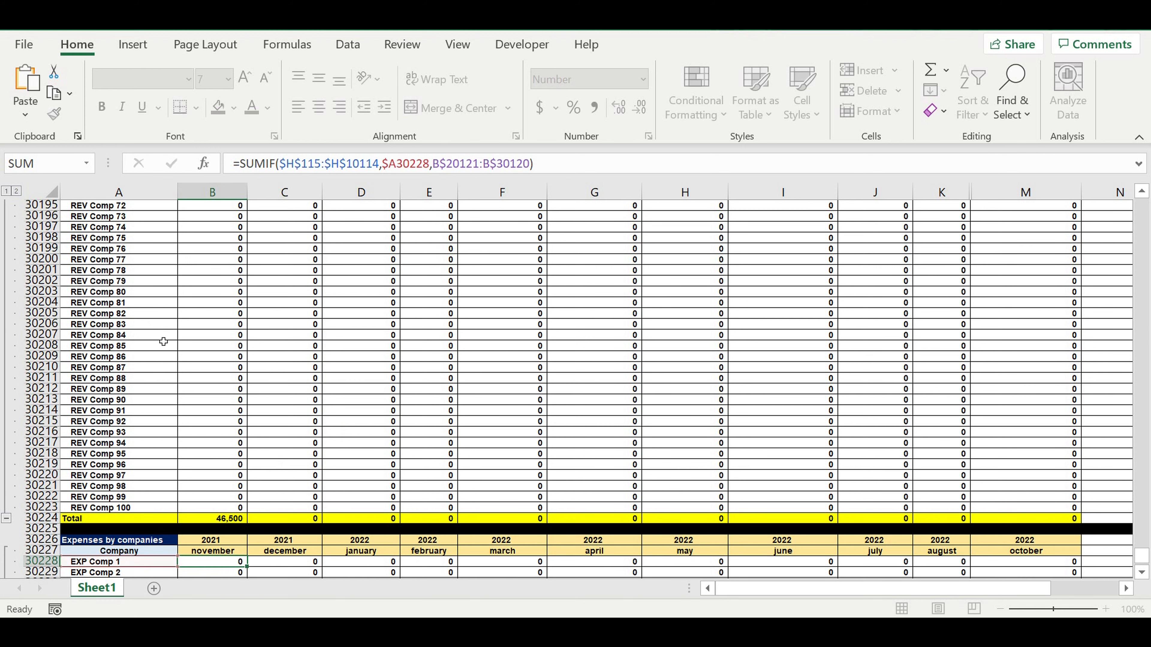
- Fill the SUMIF formula from B30228 across to column M and down through all EXP company rows
{"action": "scroll", "coordinate": [407, 458], "scroll_direction": "down", "scroll_amount": 4}
{"action": "left_click", "coordinate": [228, 434]}
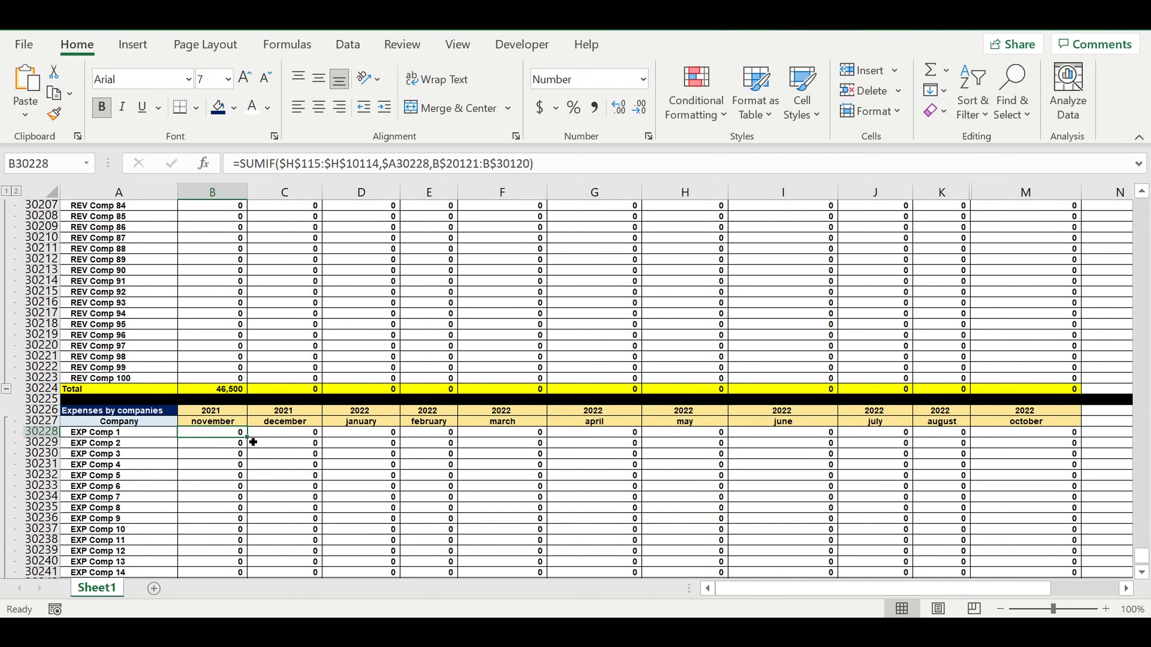
{"action": "left_click_drag", "start_coordinate": [253, 442], "coordinate": [1034, 459]}
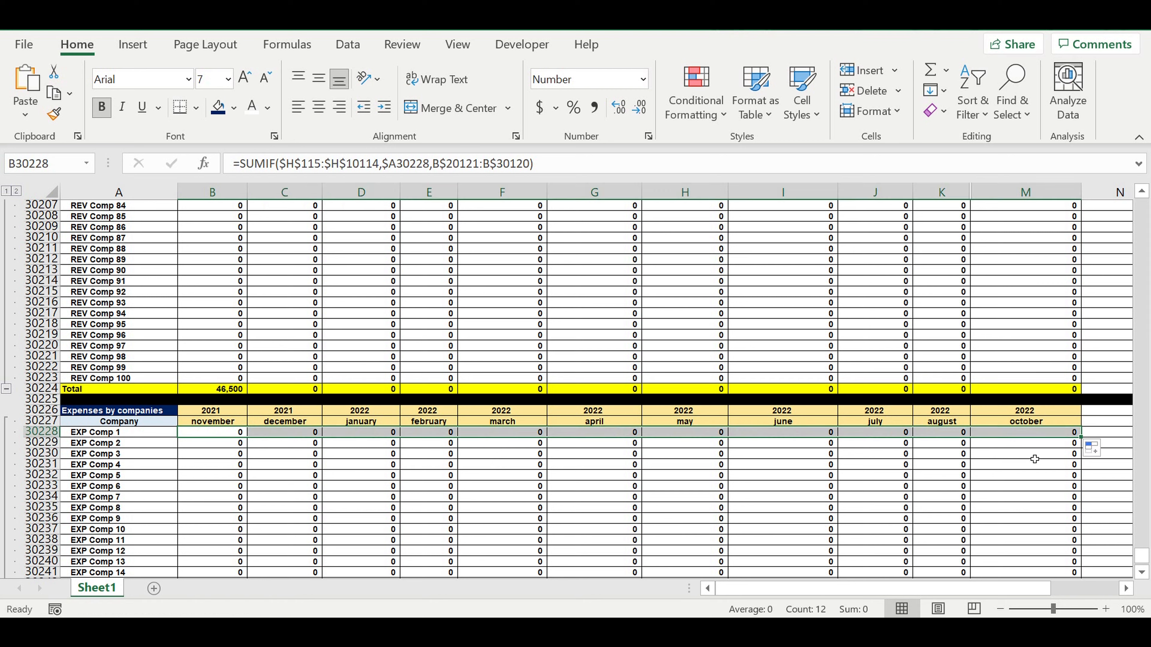
{"action": "double_click", "coordinate": [1087, 446]}
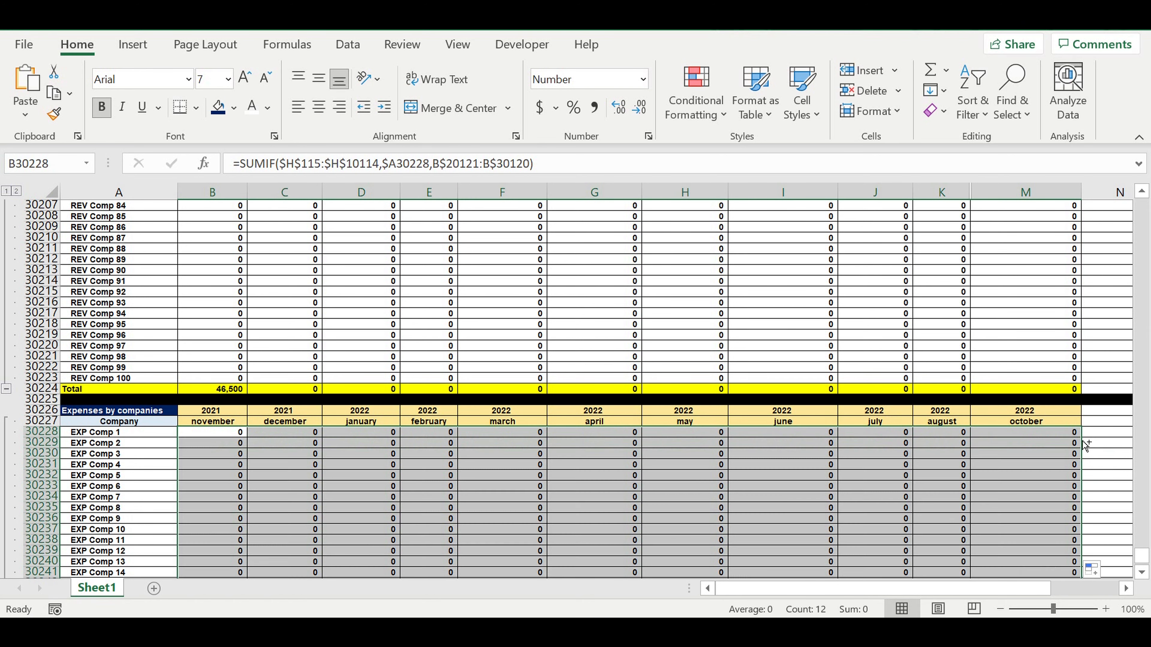
{"action": "left_click", "coordinate": [363, 511]}
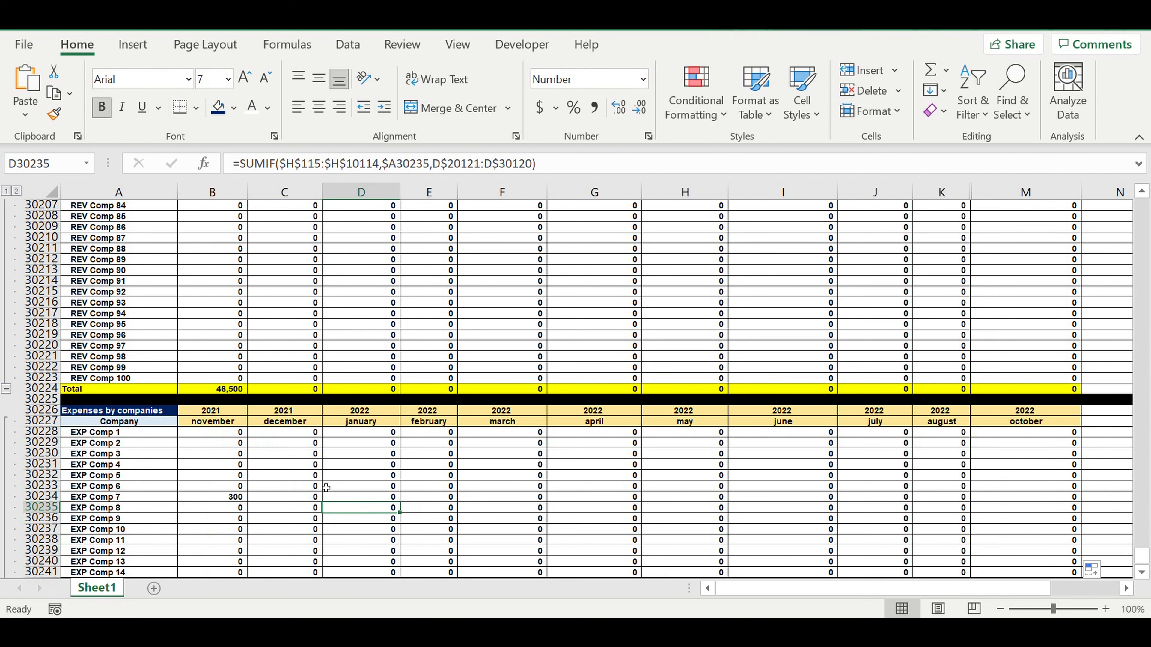
- Check the November amount of EXP Comp 7 in "Expenses by companies" against Transaction 2 in the "Transactions list"
{"action": "left_click", "coordinate": [286, 511]}
{"action": "left_click", "coordinate": [91, 498]}
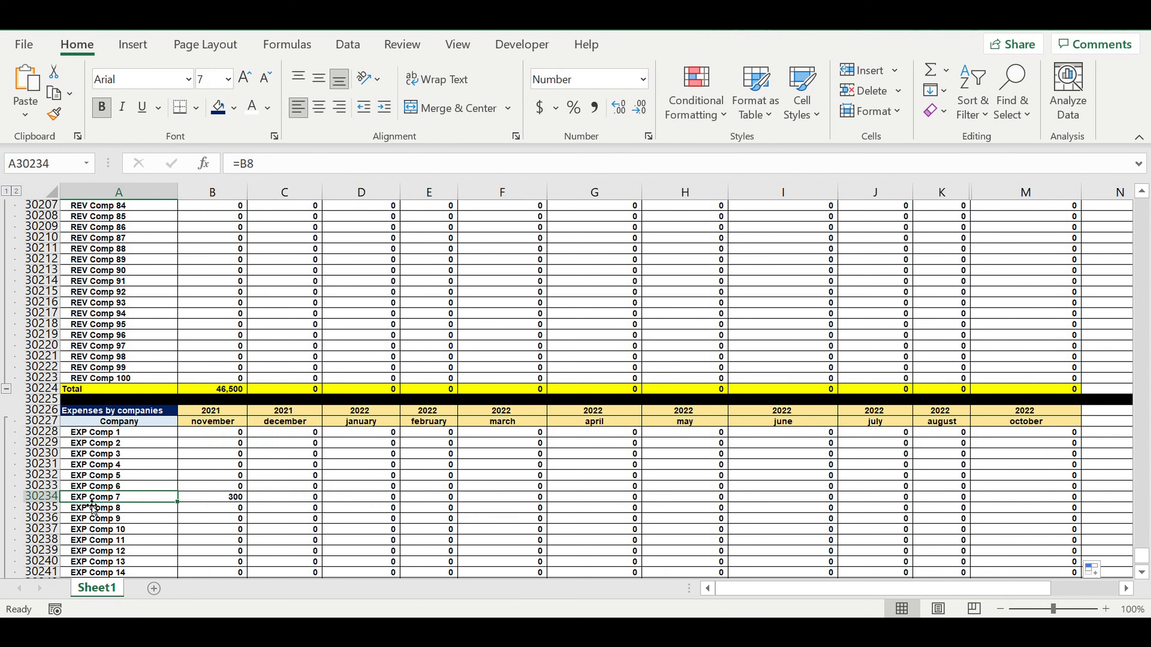
{"action": "left_click", "coordinate": [213, 498]}
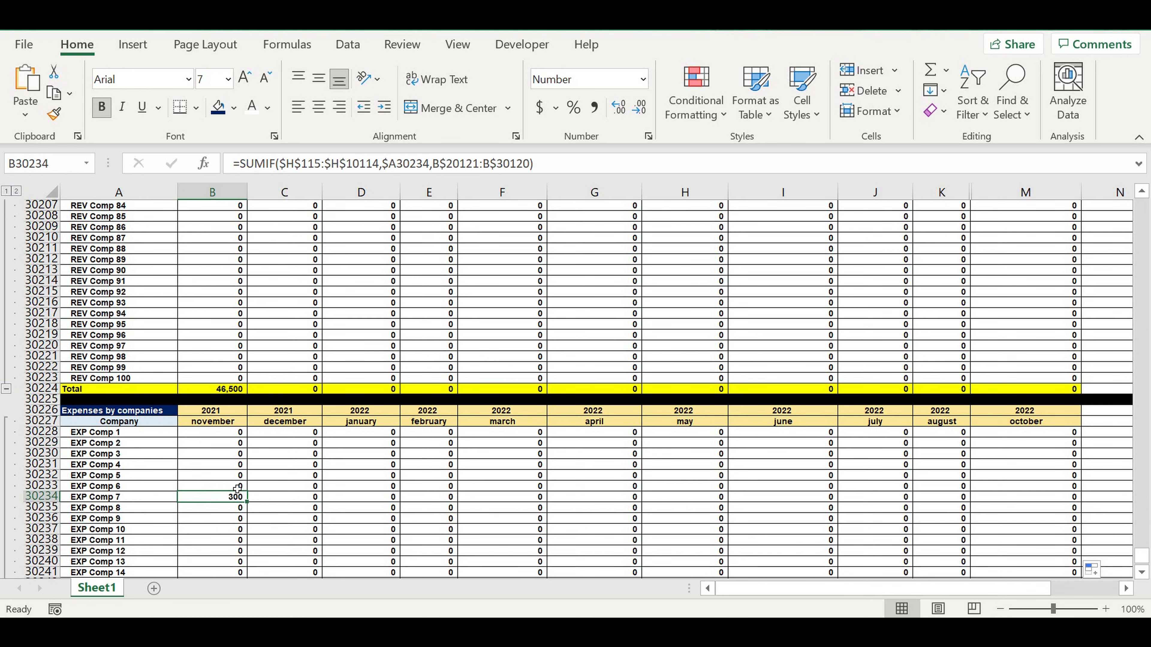
{"action": "scroll", "coordinate": [239, 407], "scroll_direction": "up", "scroll_amount": 14}
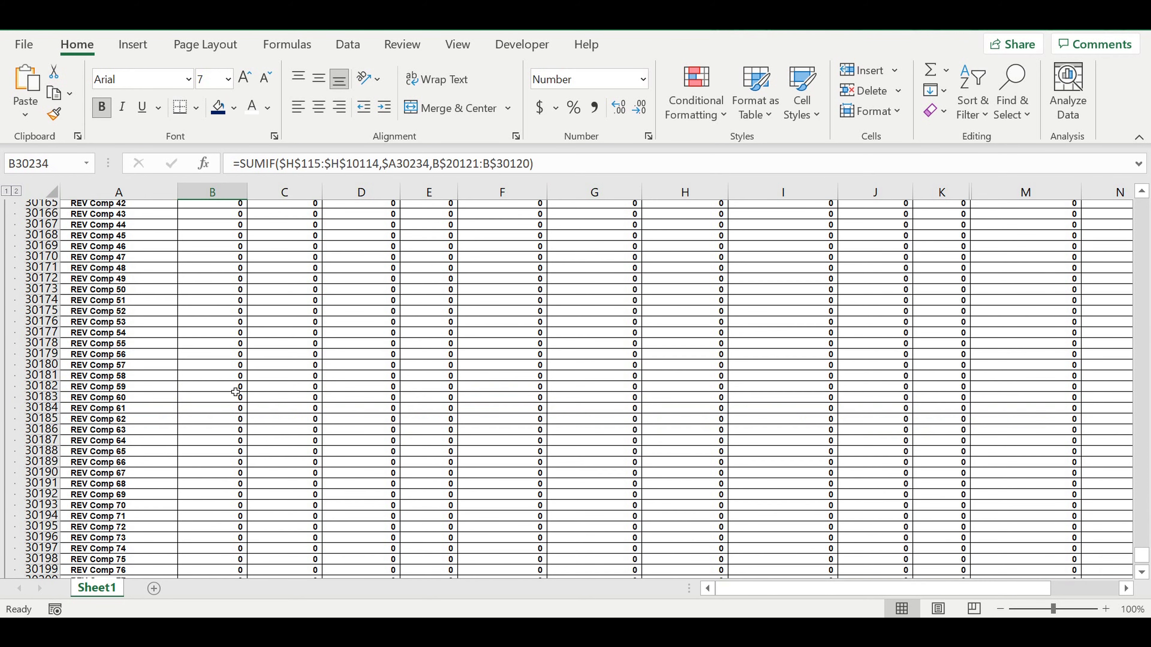
{"action": "scroll", "coordinate": [237, 391], "scroll_direction": "up", "scroll_amount": 9}
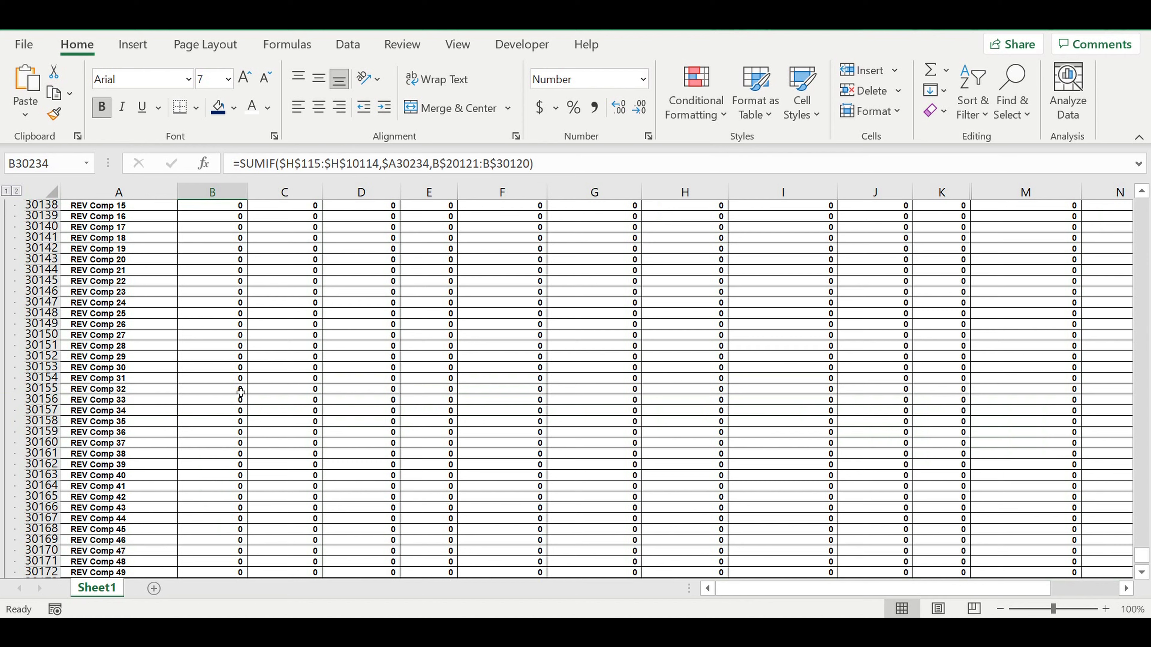
{"action": "scroll", "coordinate": [240, 392], "scroll_direction": "up", "scroll_amount": 12}
{"action": "scroll", "coordinate": [297, 399], "scroll_direction": "up", "scroll_amount": 10}
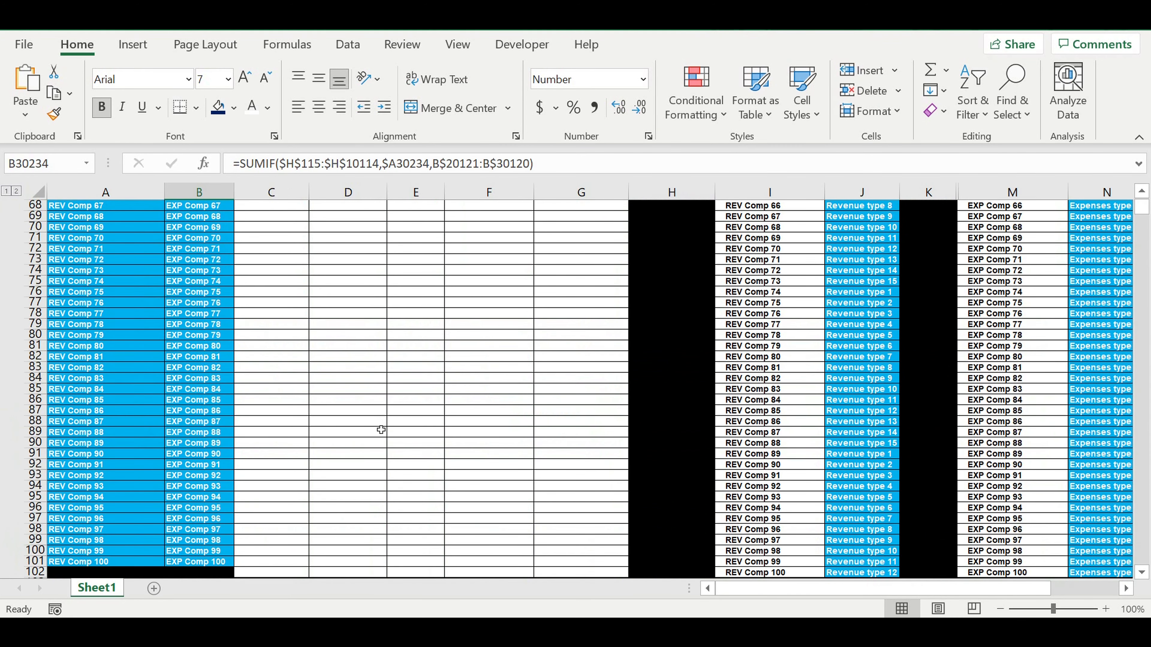
{"action": "scroll", "coordinate": [380, 430], "scroll_direction": "down", "scroll_amount": 4}
{"action": "scroll", "coordinate": [378, 436], "scroll_direction": "down", "scroll_amount": 3}
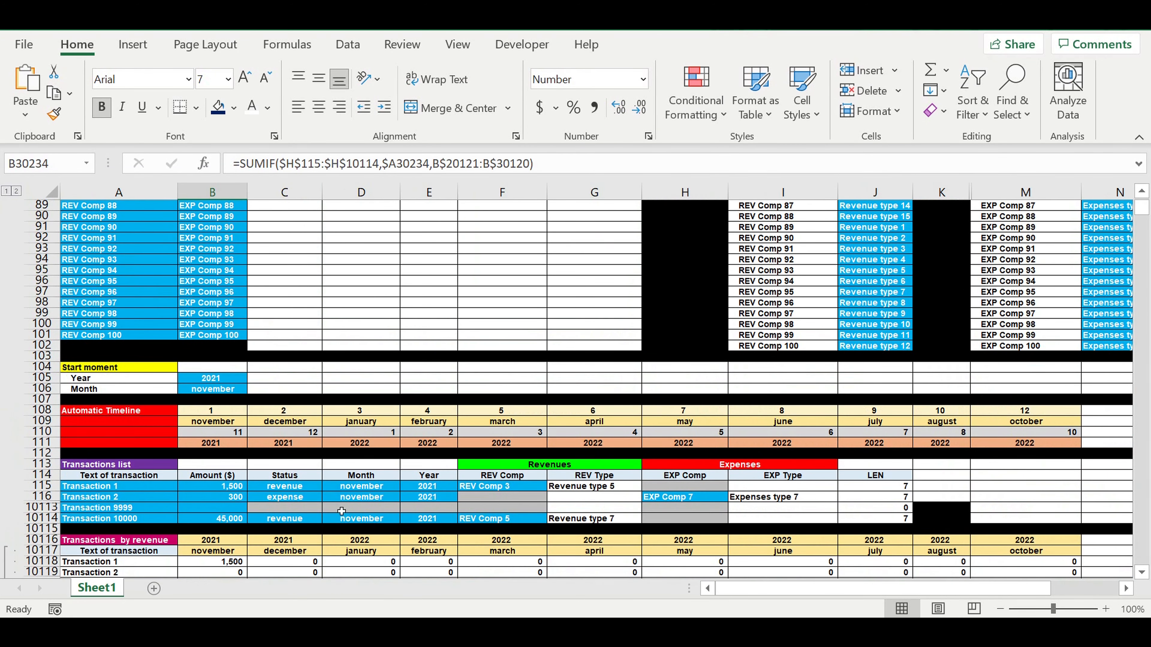
{"action": "left_click", "coordinate": [140, 511]}
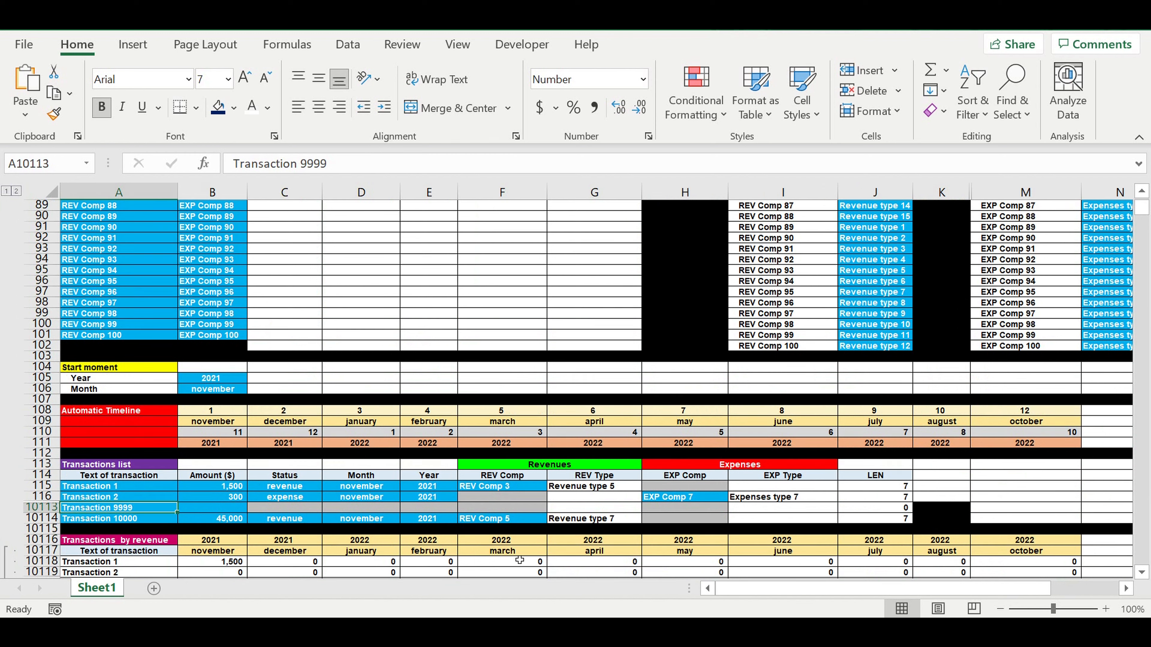
{"action": "left_click", "coordinate": [700, 500]}
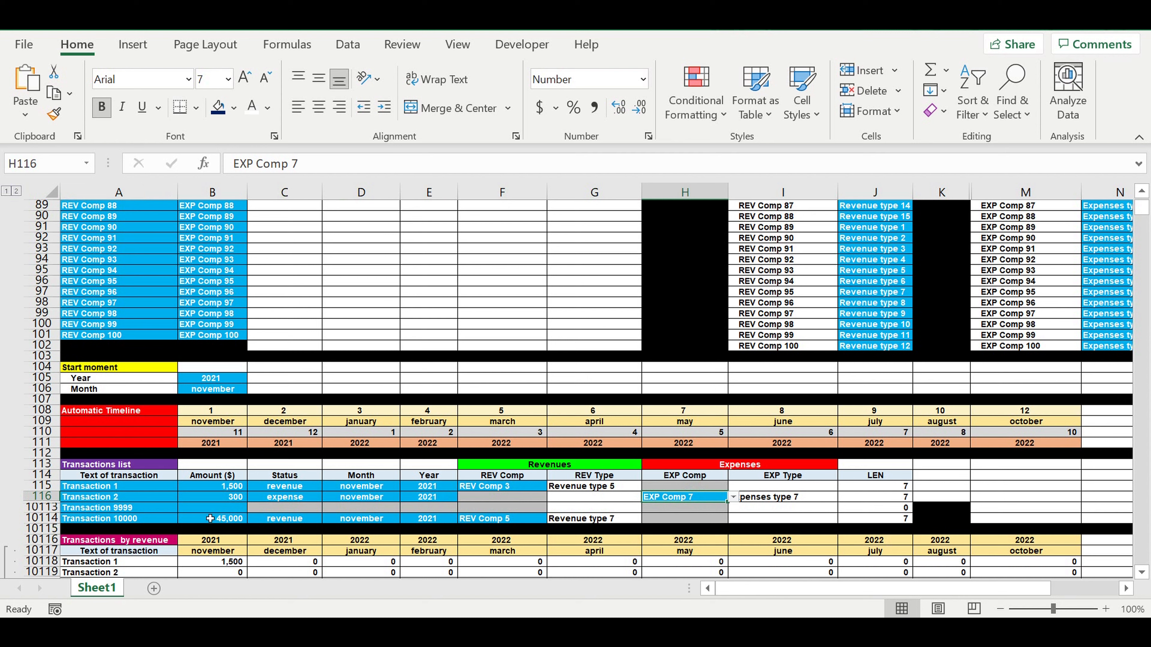
- Enter an amount of 24000 for Transaction 9999 in the "Transactions list" and set its status to expense
{"action": "left_click", "coordinate": [209, 508]}
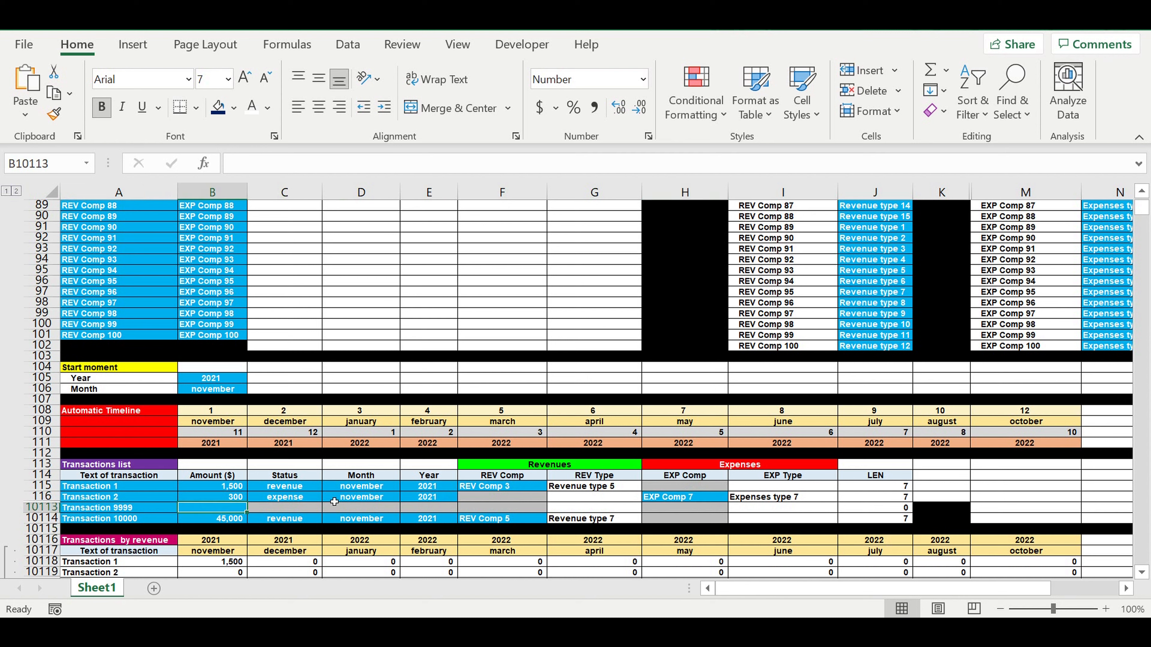
{"action": "type", "text": "24000"}
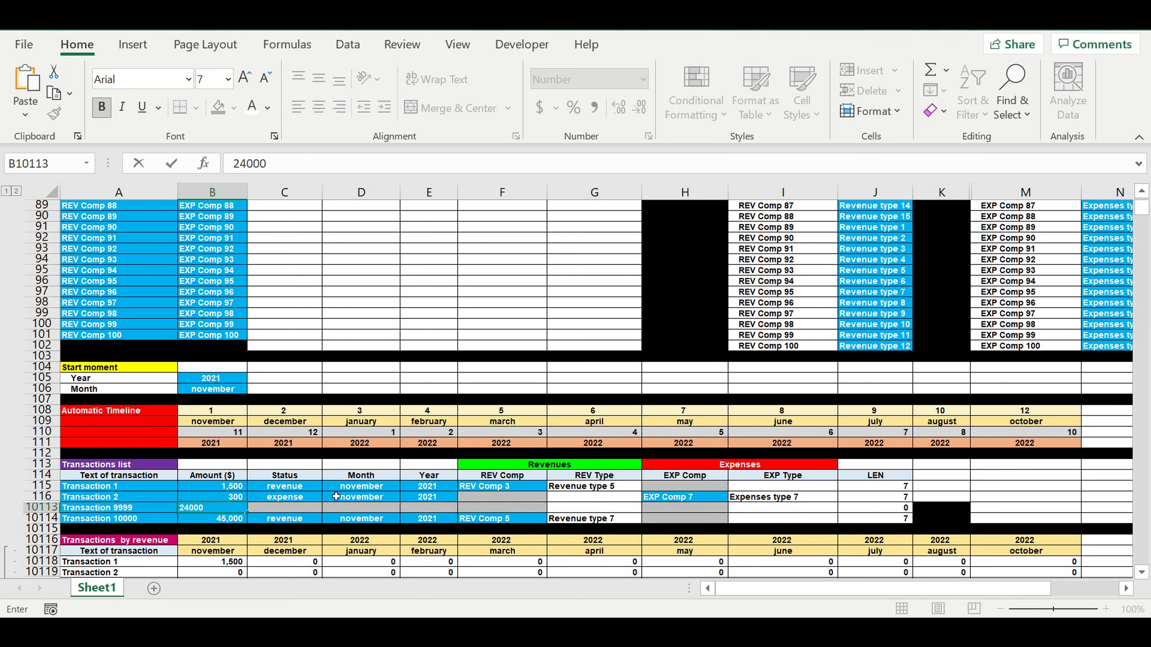
{"action": "left_click", "coordinate": [337, 496]}
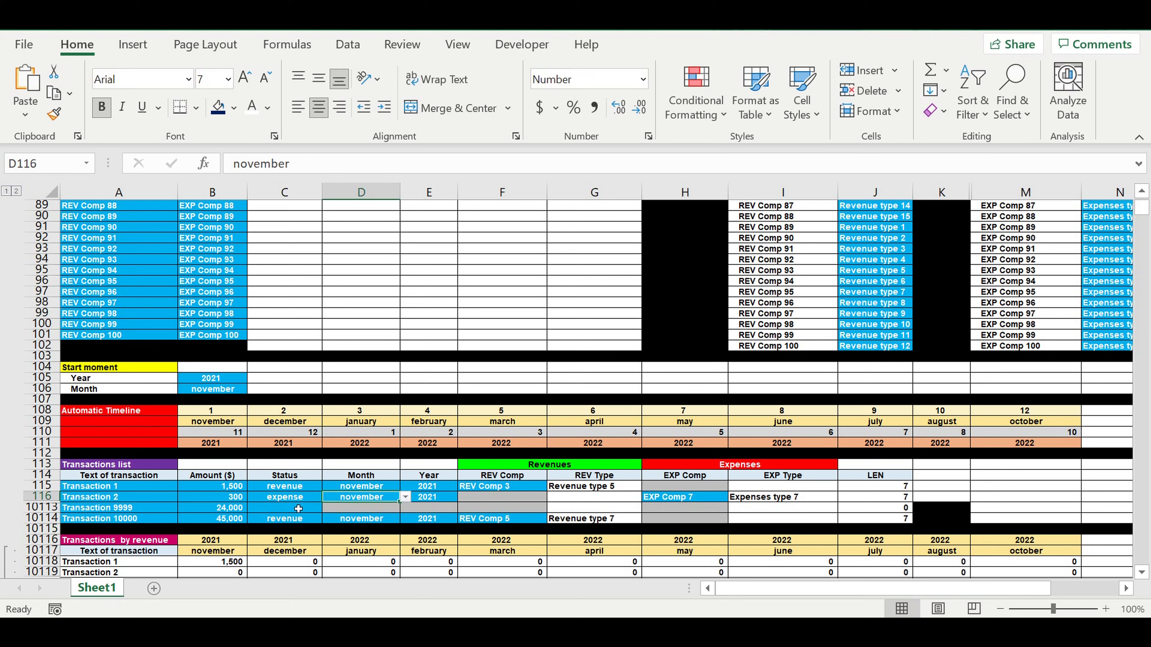
{"action": "left_click", "coordinate": [304, 508]}
{"action": "left_click", "coordinate": [327, 508]}
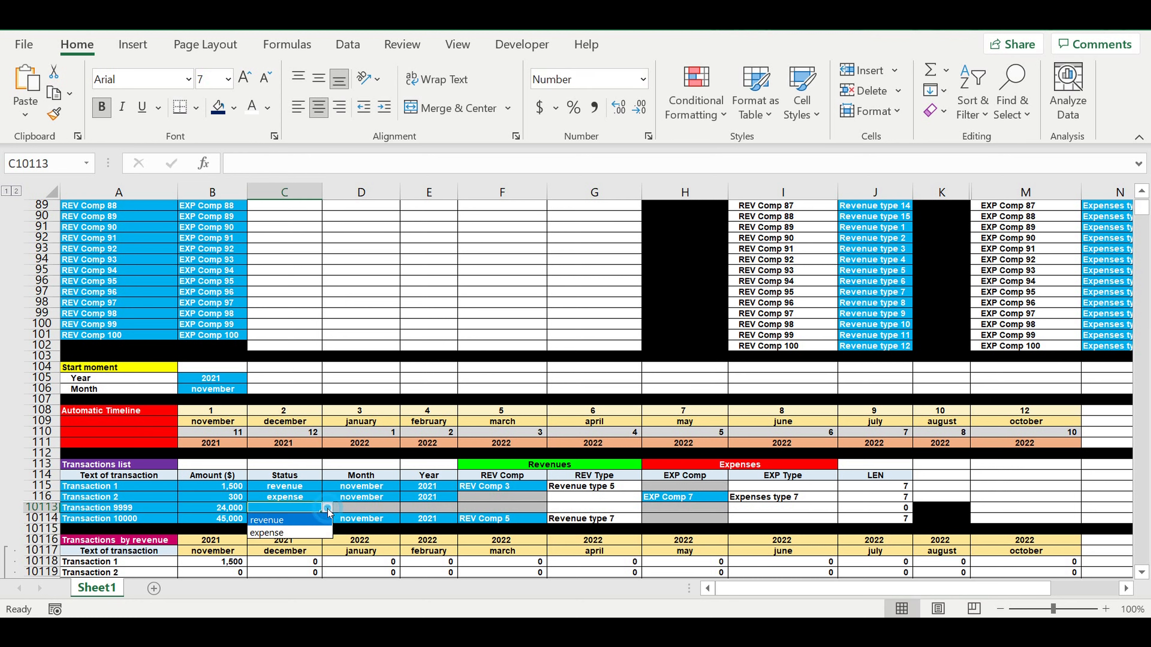
{"action": "left_click", "coordinate": [283, 534]}
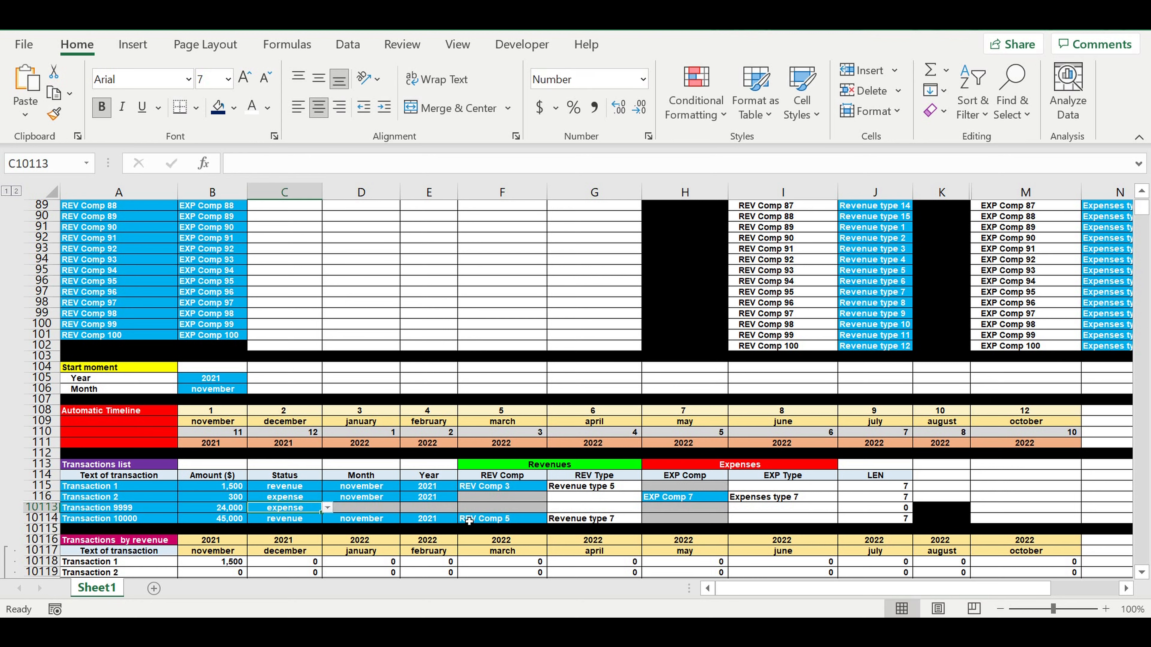
- Set the month of Transaction 9999 to november and its year to 2021
{"action": "left_click", "coordinate": [365, 510]}
{"action": "left_click", "coordinate": [405, 510]}
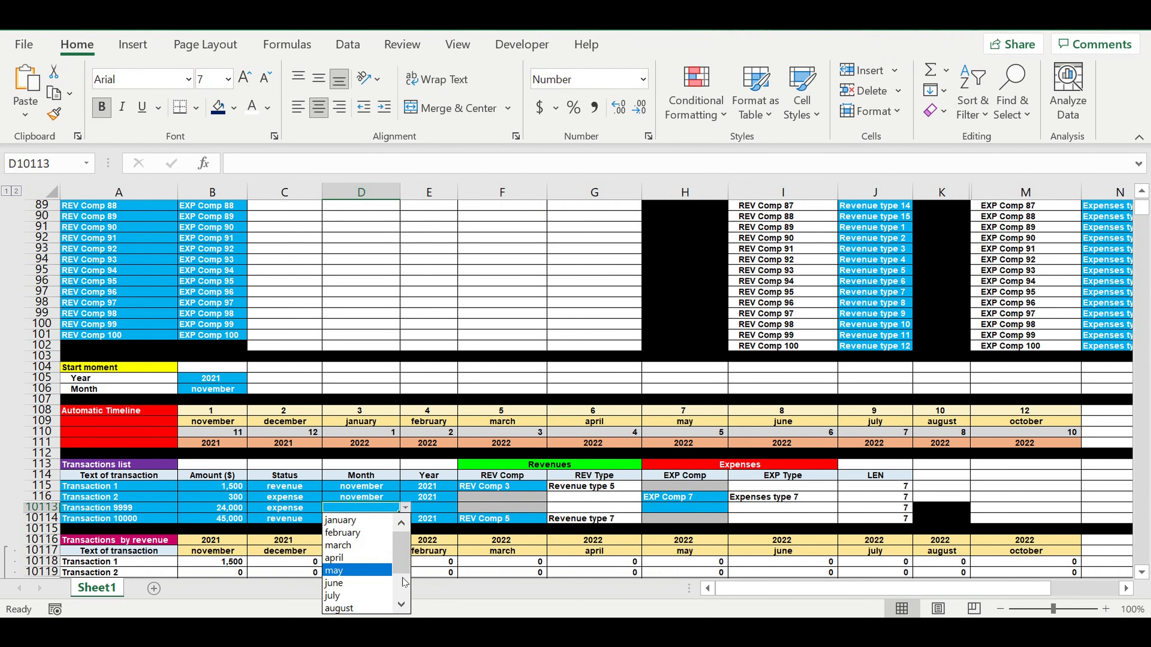
{"action": "left_click_drag", "start_coordinate": [405, 551], "coordinate": [411, 585]}
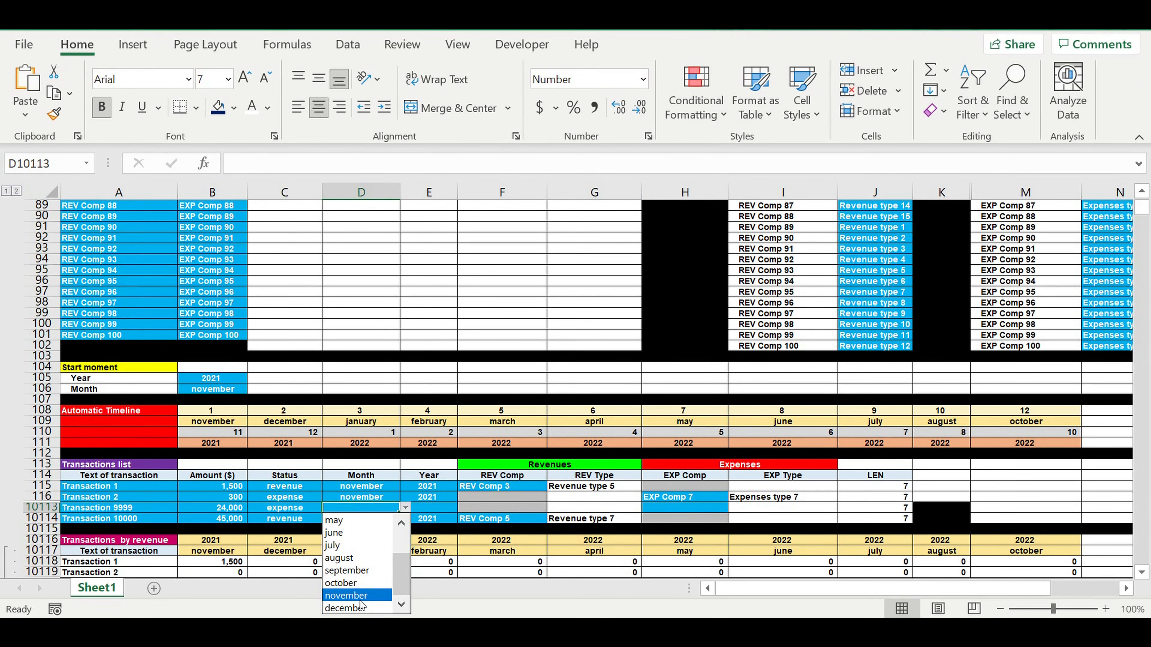
{"action": "left_click", "coordinate": [368, 595]}
{"action": "left_click", "coordinate": [429, 508]}
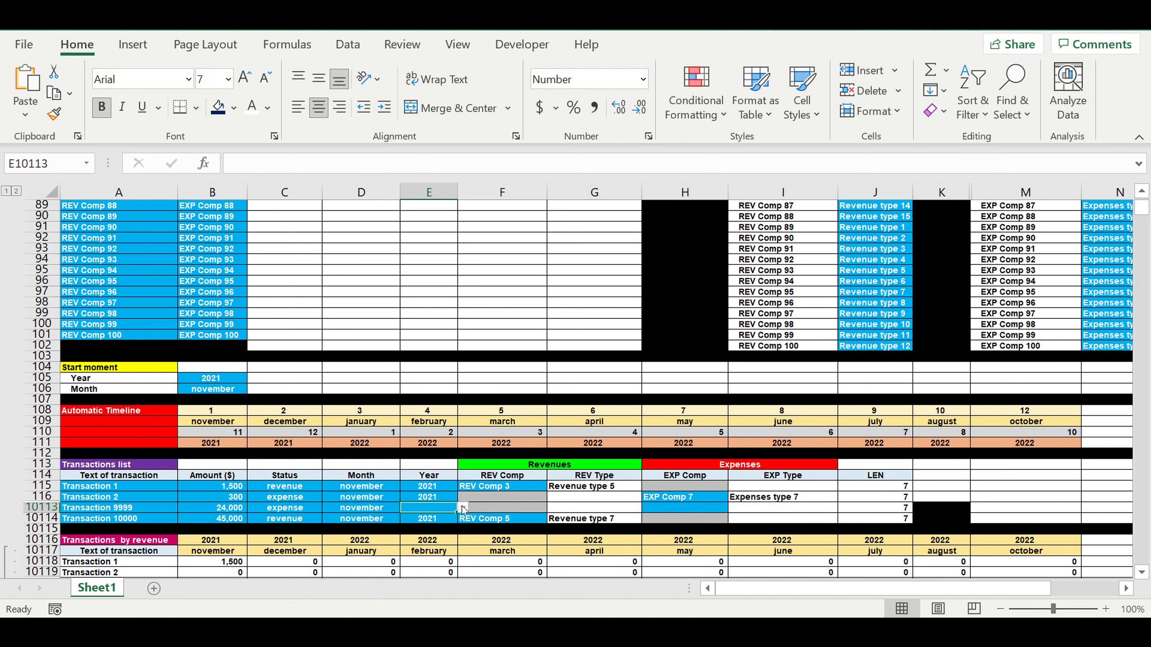
{"action": "left_click", "coordinate": [462, 507]}
{"action": "left_click", "coordinate": [429, 521]}
- Choose EXP Comp 2 as the expense company of Transaction 9999
{"action": "left_click", "coordinate": [672, 510]}
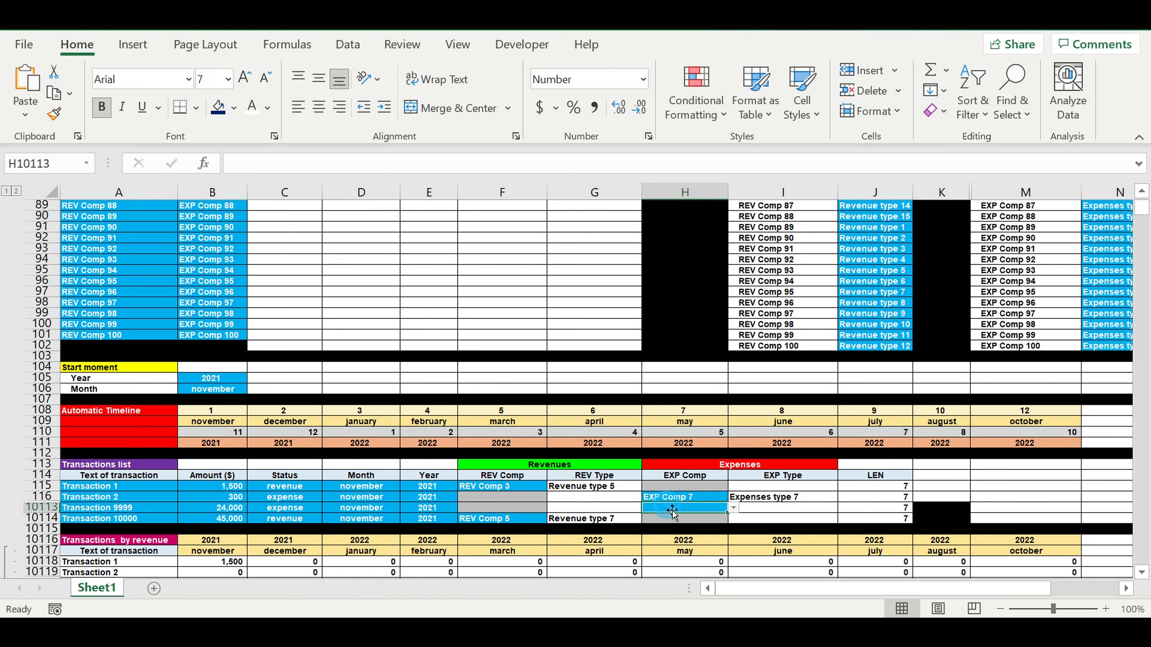
{"action": "left_click", "coordinate": [733, 508]}
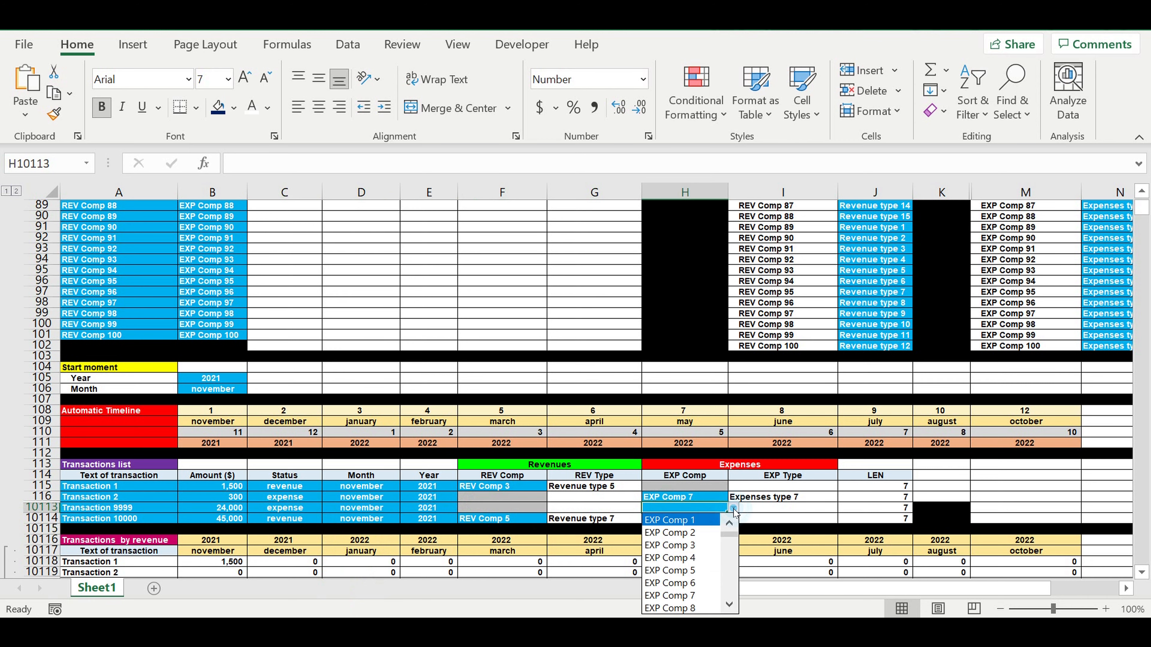
{"action": "left_click", "coordinate": [696, 536]}
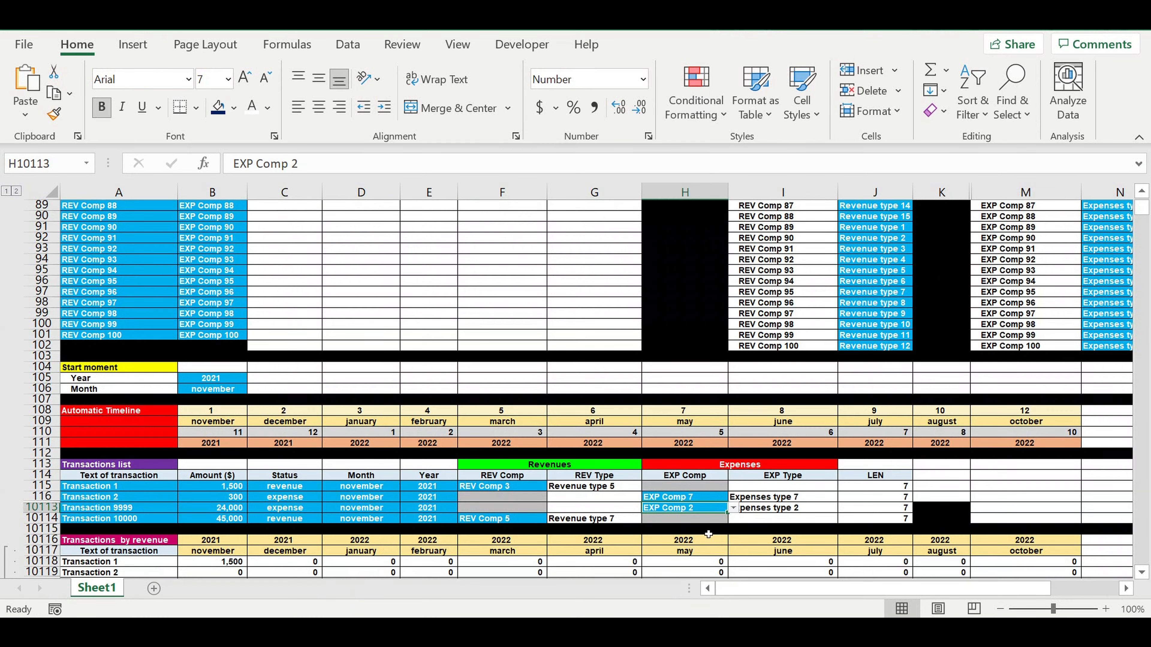
{"action": "left_click", "coordinate": [632, 541]}
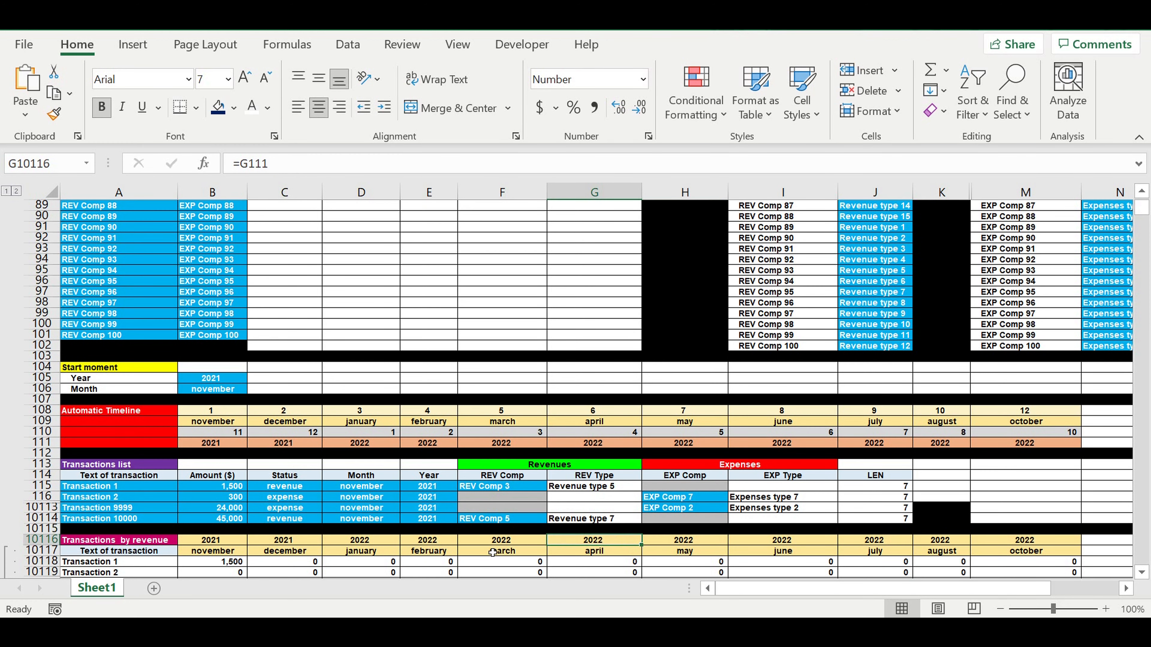
- Check how Transaction 9999 carries into November of "Transactions by expenses" and the EXP Comp 2 row of "Expenses by companies"
{"action": "scroll", "coordinate": [493, 549], "scroll_direction": "down", "scroll_amount": 4}
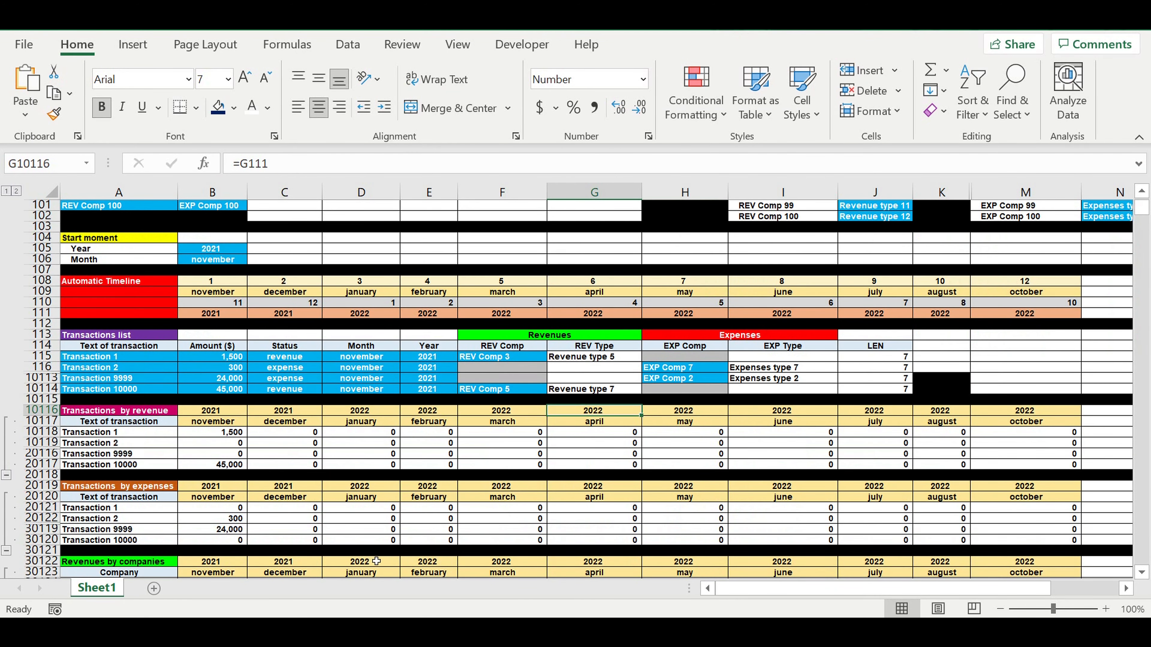
{"action": "left_click", "coordinate": [221, 536]}
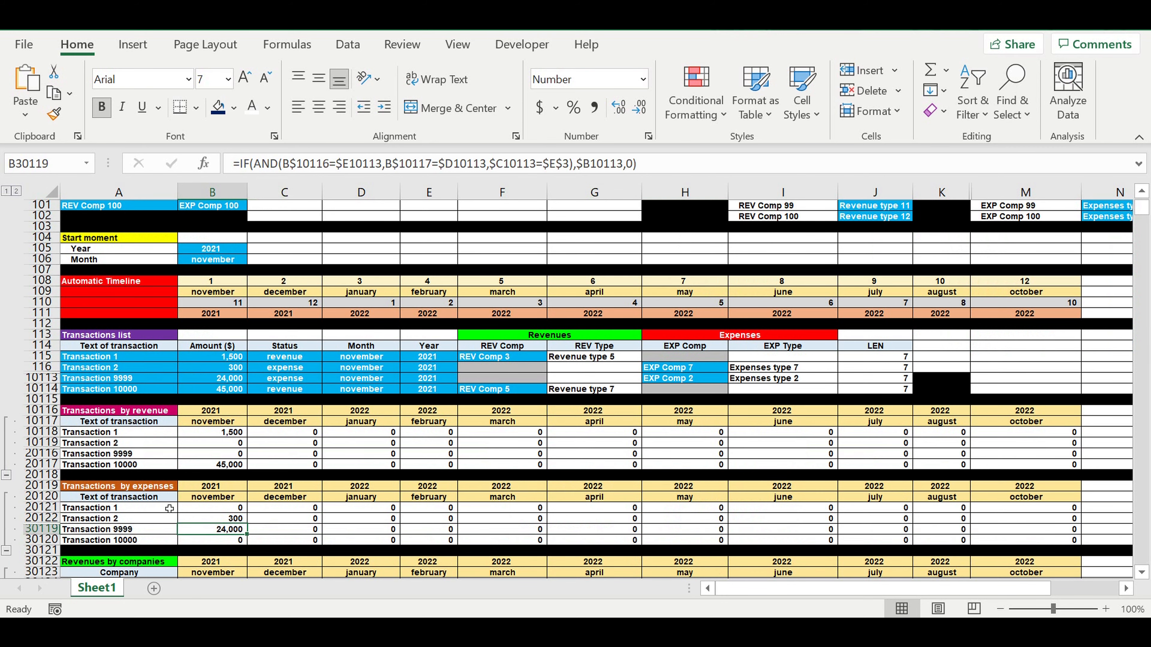
{"action": "left_click", "coordinate": [139, 490]}
{"action": "scroll", "coordinate": [177, 500], "scroll_direction": "down", "scroll_amount": 6}
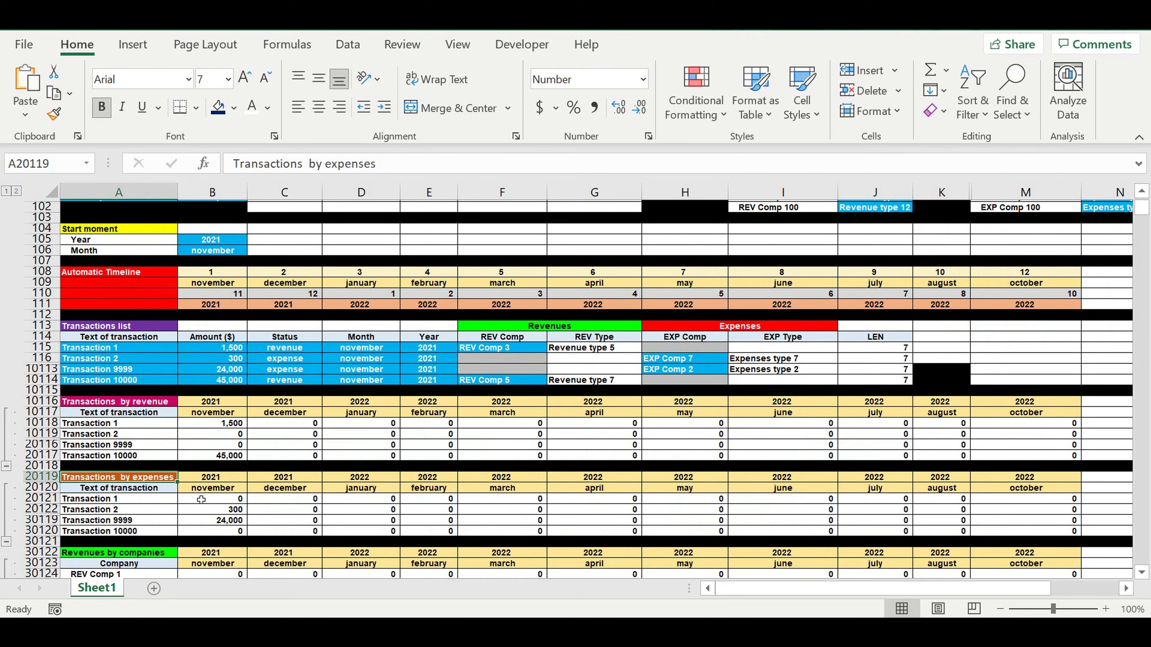
{"action": "scroll", "coordinate": [201, 500], "scroll_direction": "down", "scroll_amount": 6}
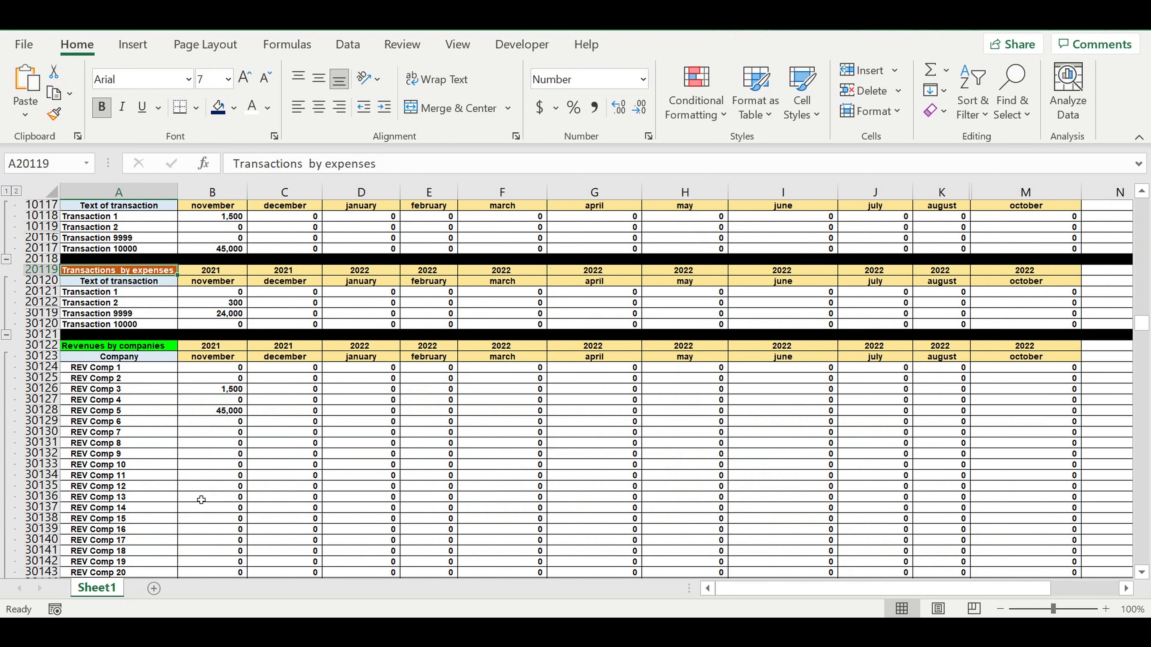
{"action": "scroll", "coordinate": [201, 500], "scroll_direction": "down", "scroll_amount": 13}
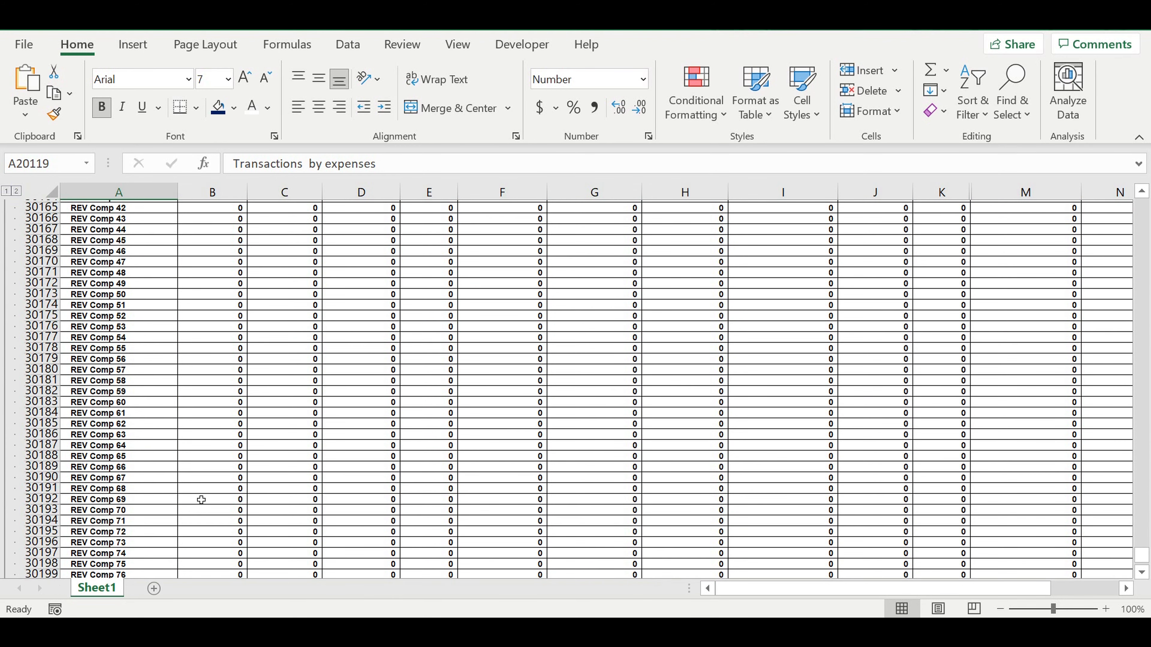
{"action": "scroll", "coordinate": [201, 500], "scroll_direction": "down", "scroll_amount": 12}
{"action": "scroll", "coordinate": [201, 500], "scroll_direction": "down", "scroll_amount": 4}
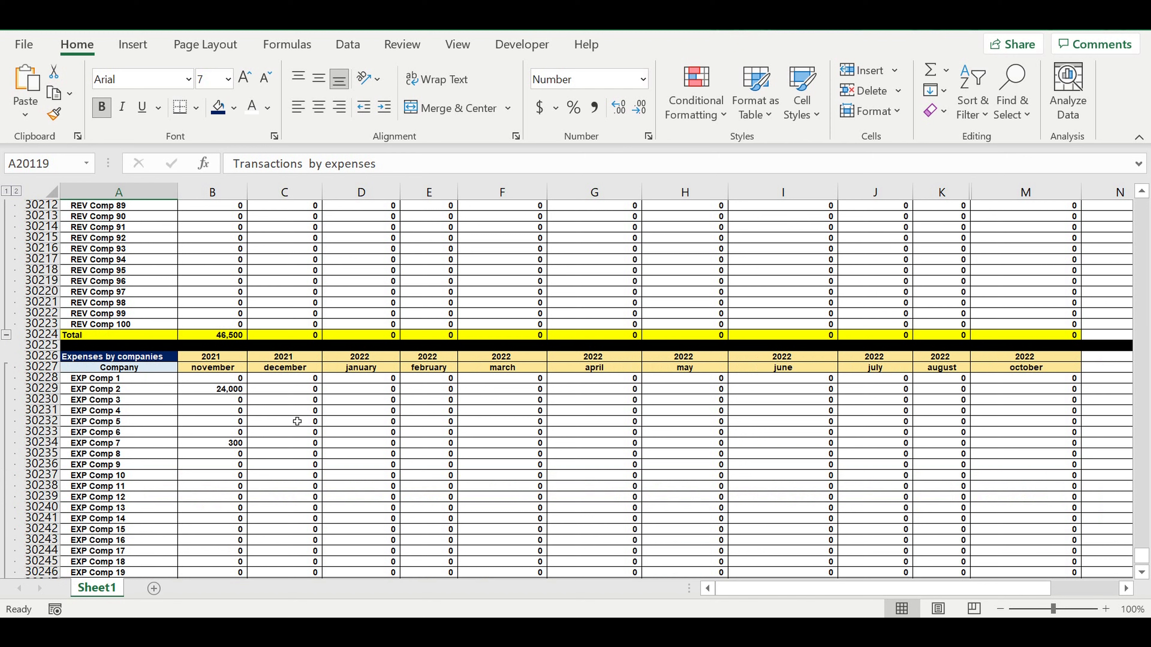
{"action": "left_click", "coordinate": [206, 392]}
{"action": "left_click", "coordinate": [109, 390]}
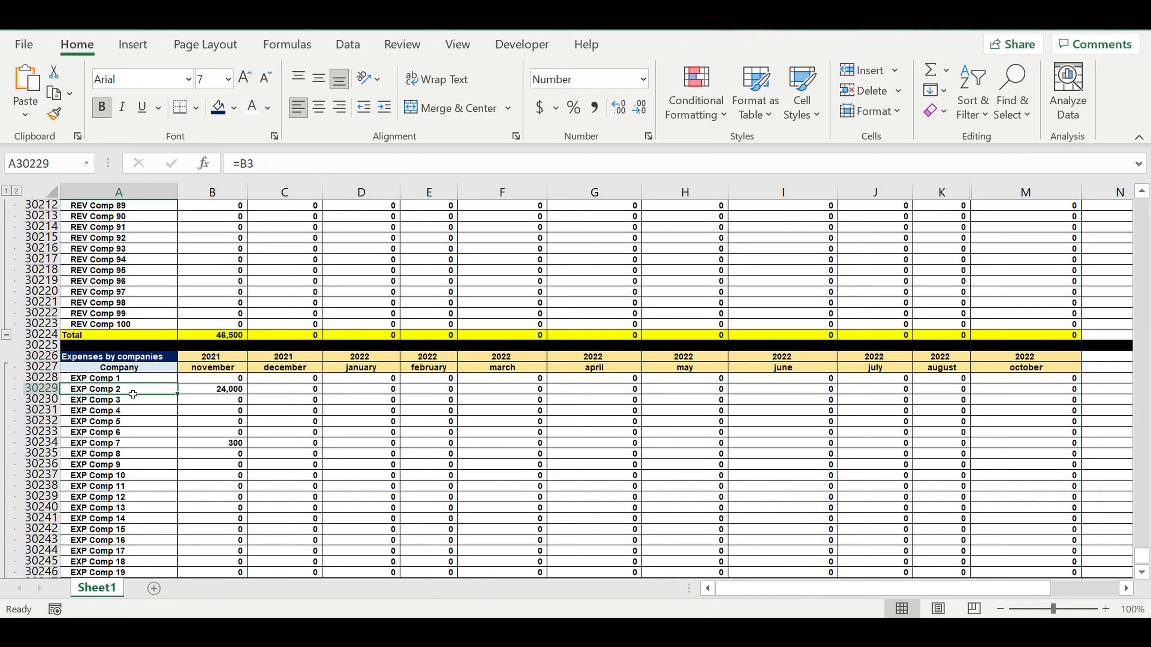
{"action": "left_click", "coordinate": [291, 456]}
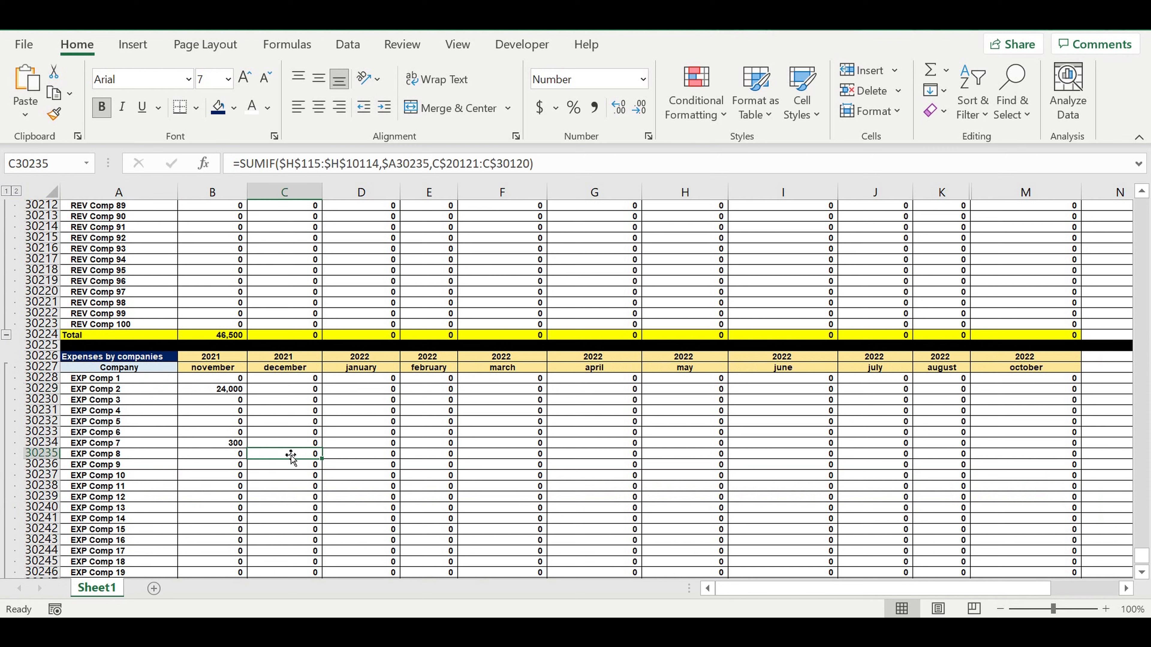
{"action": "left_click", "coordinate": [310, 491]}
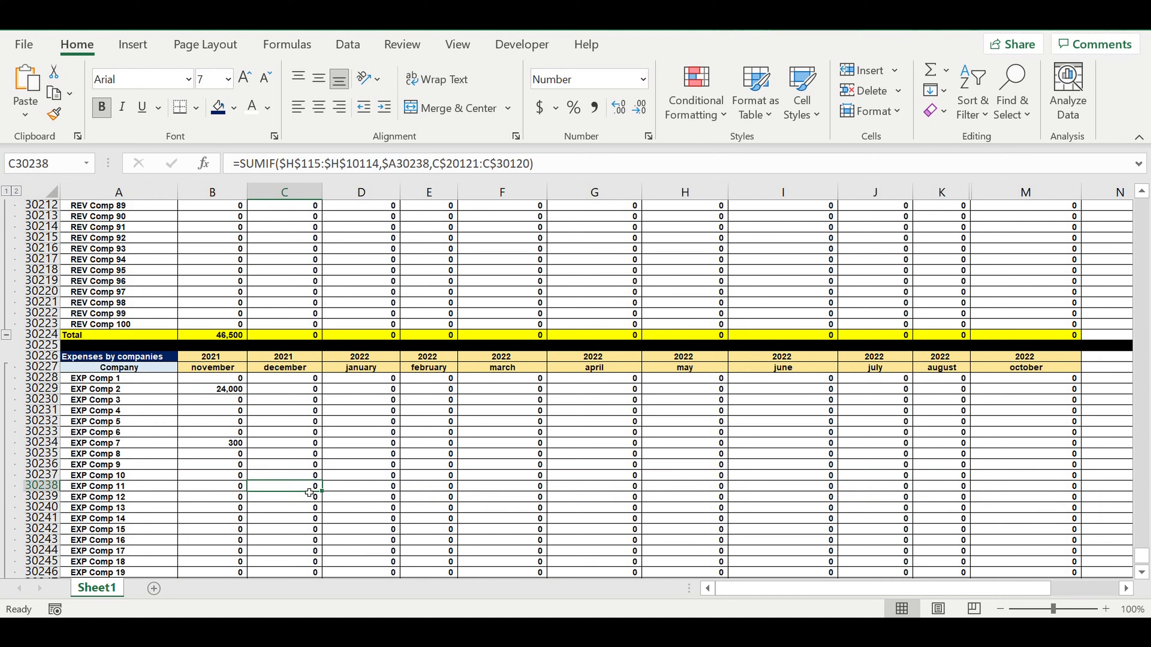